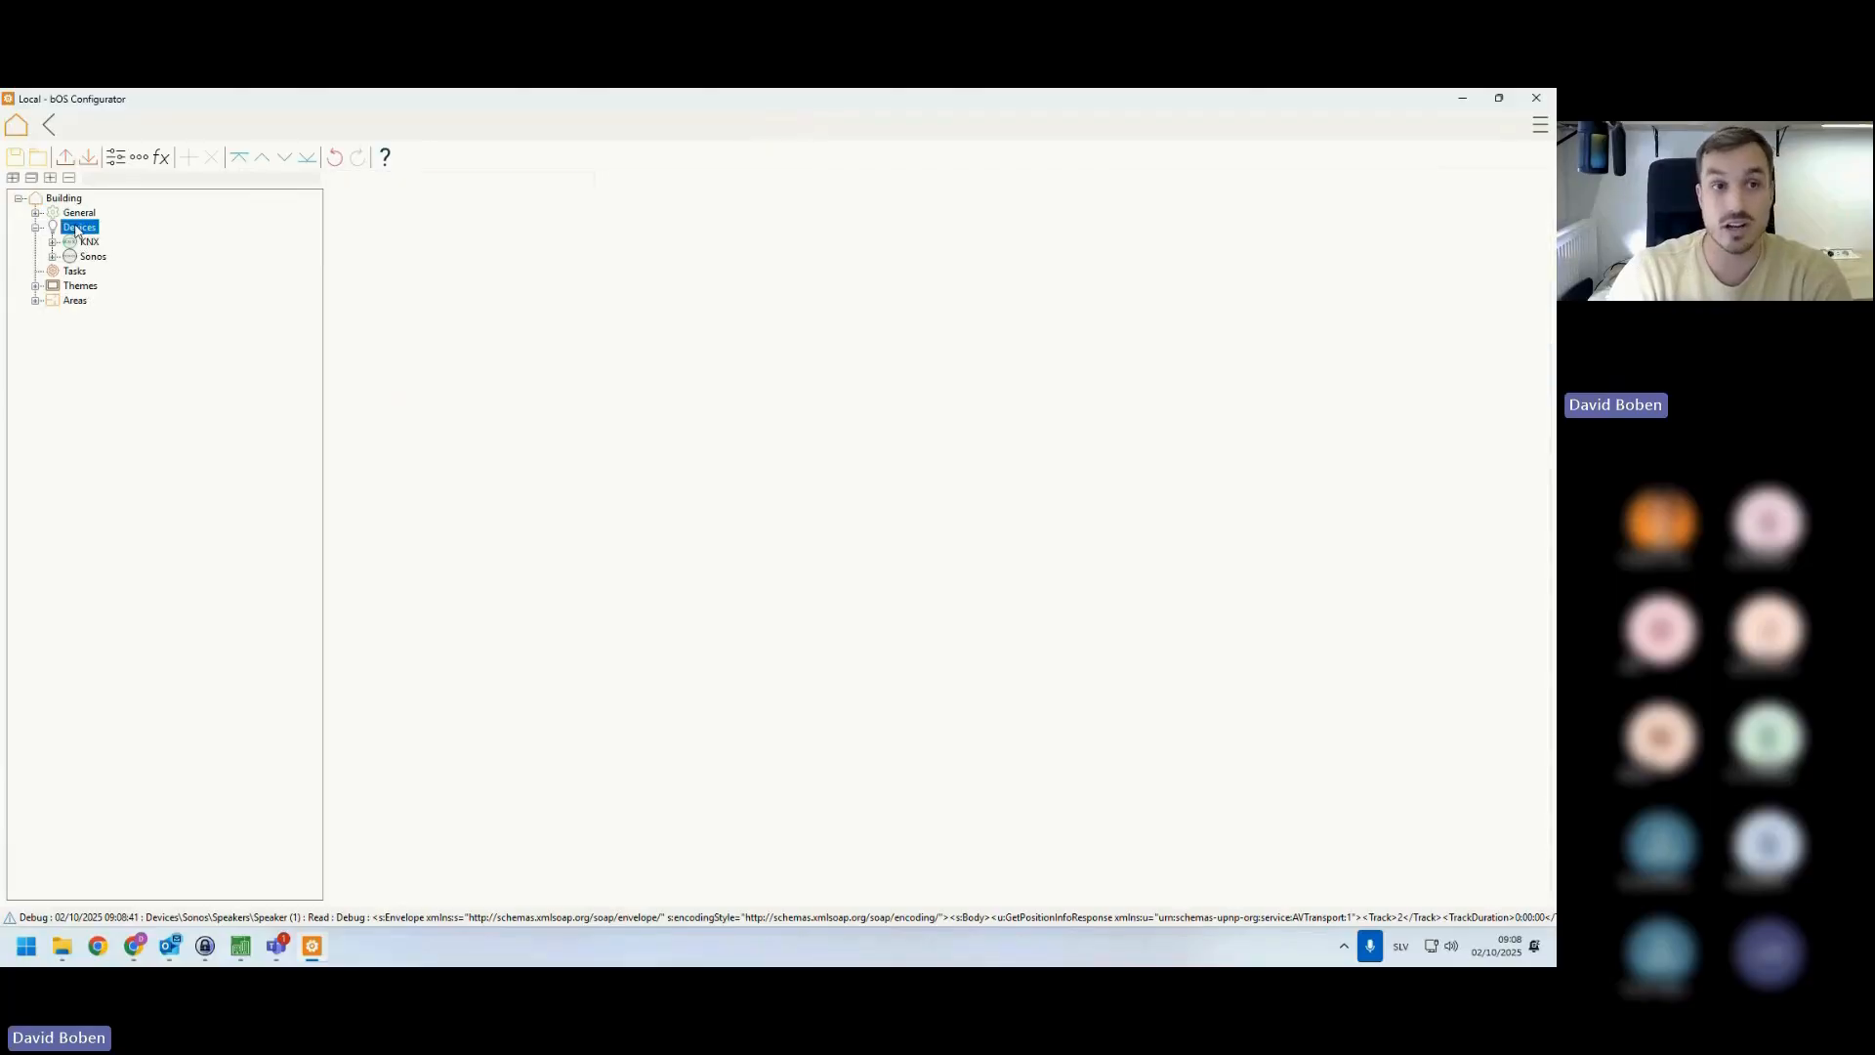
- Add a BACnet device under Devices with its default name
{"action": "left_click", "coordinate": [97, 239]}
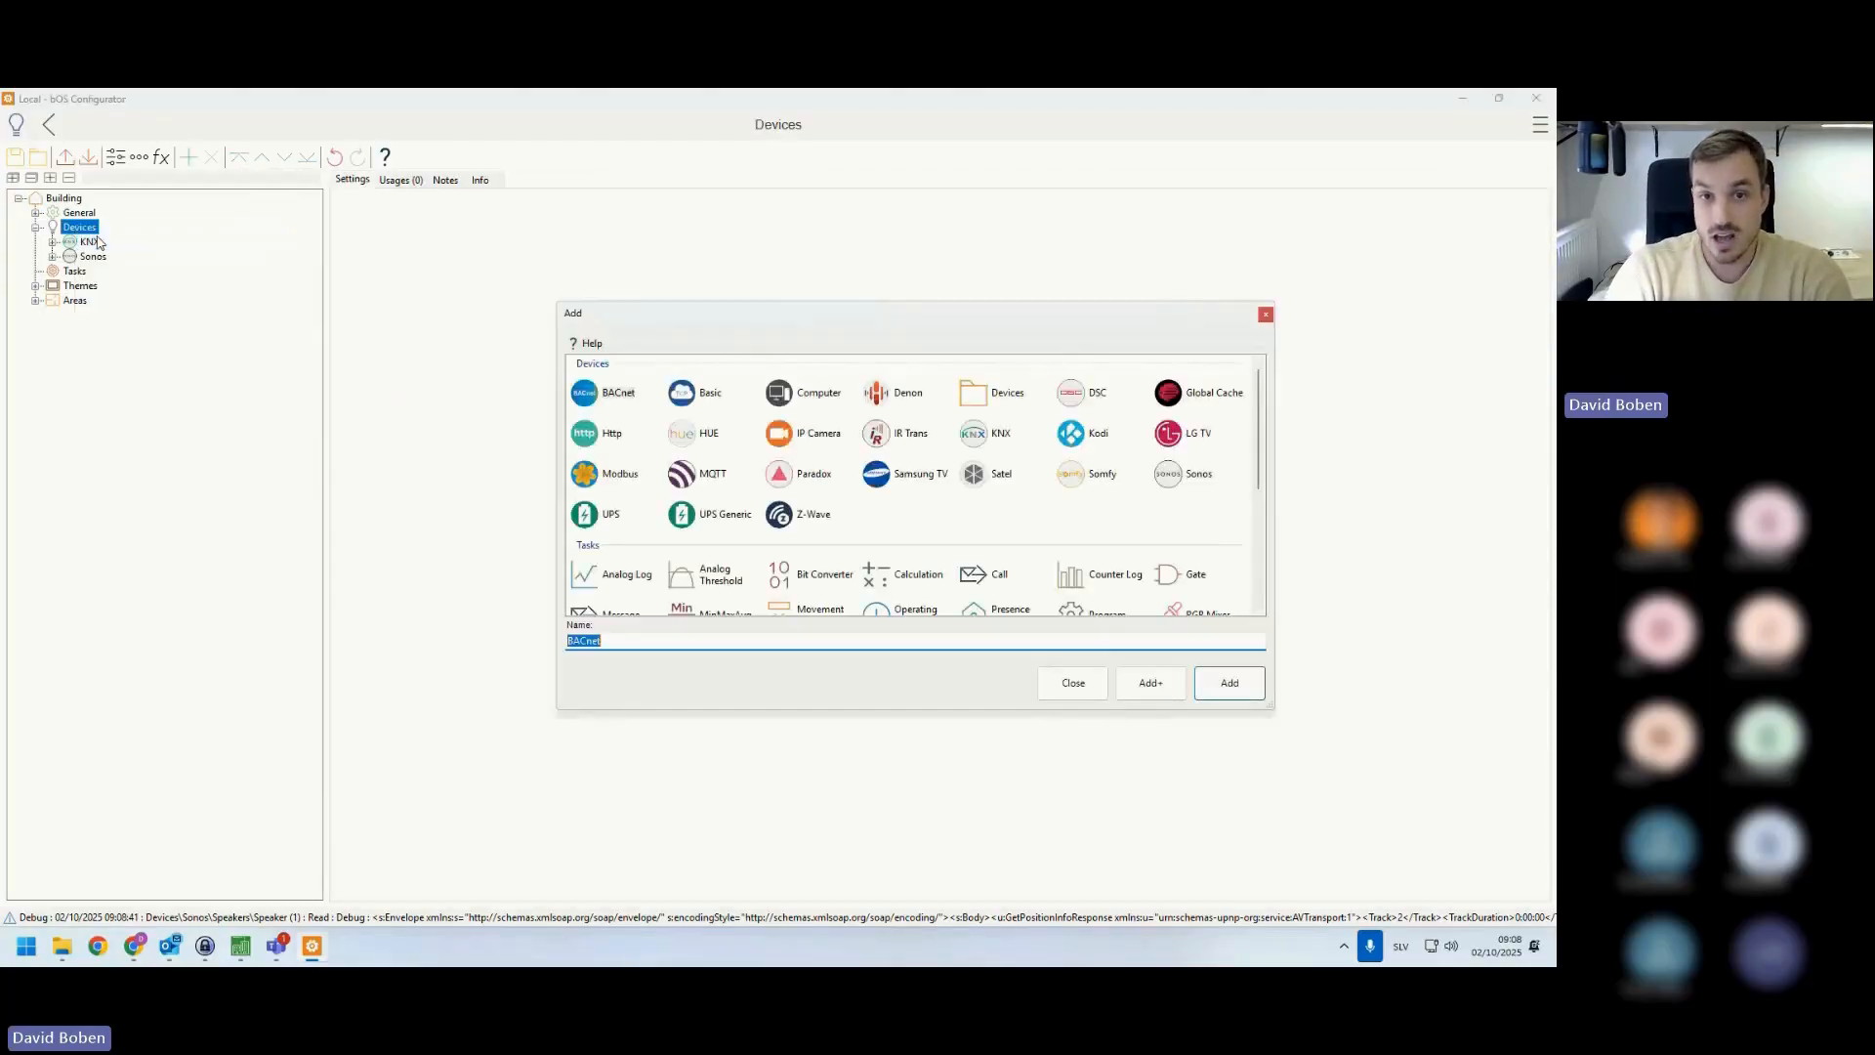
{"action": "key", "text": "Return"}
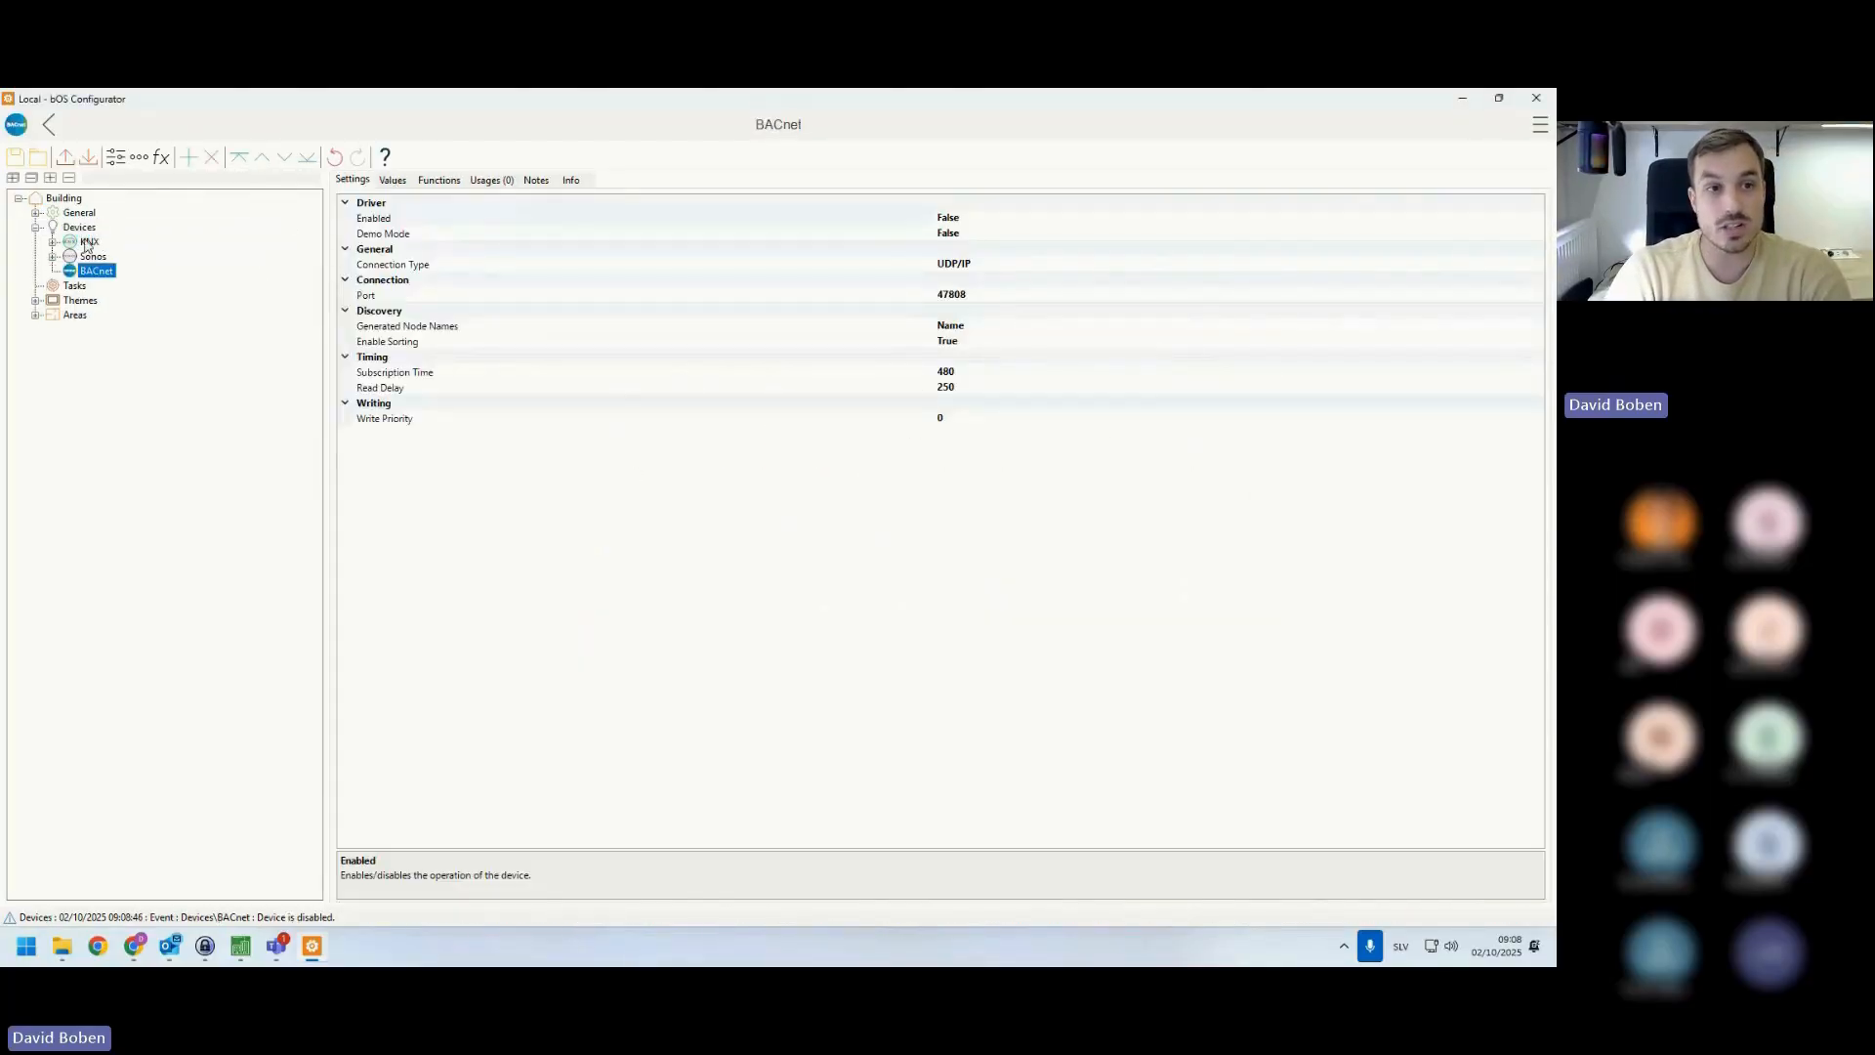
- Examine the KNX Setpoint folder, checking the values of Light 1 and Temperature setpoint
{"action": "left_click", "coordinate": [77, 243]}
{"action": "left_click", "coordinate": [52, 242]}
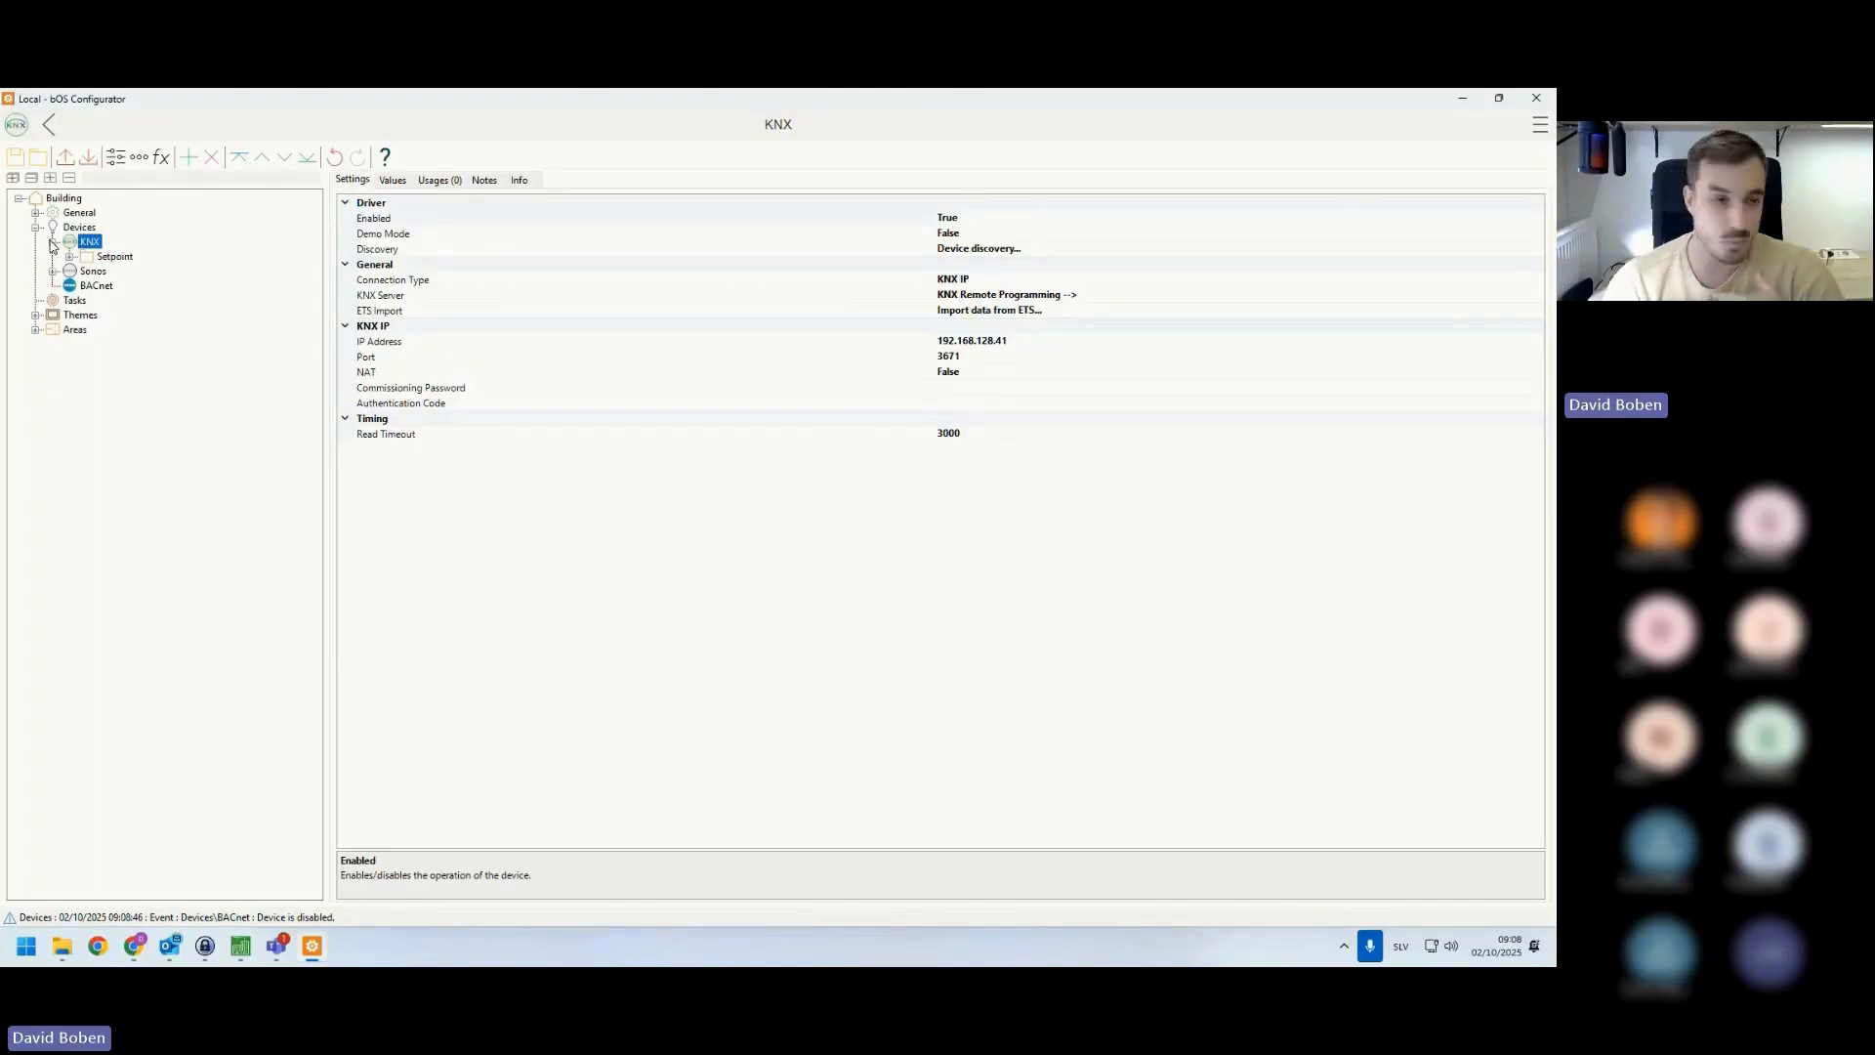
{"action": "left_click", "coordinate": [70, 257]}
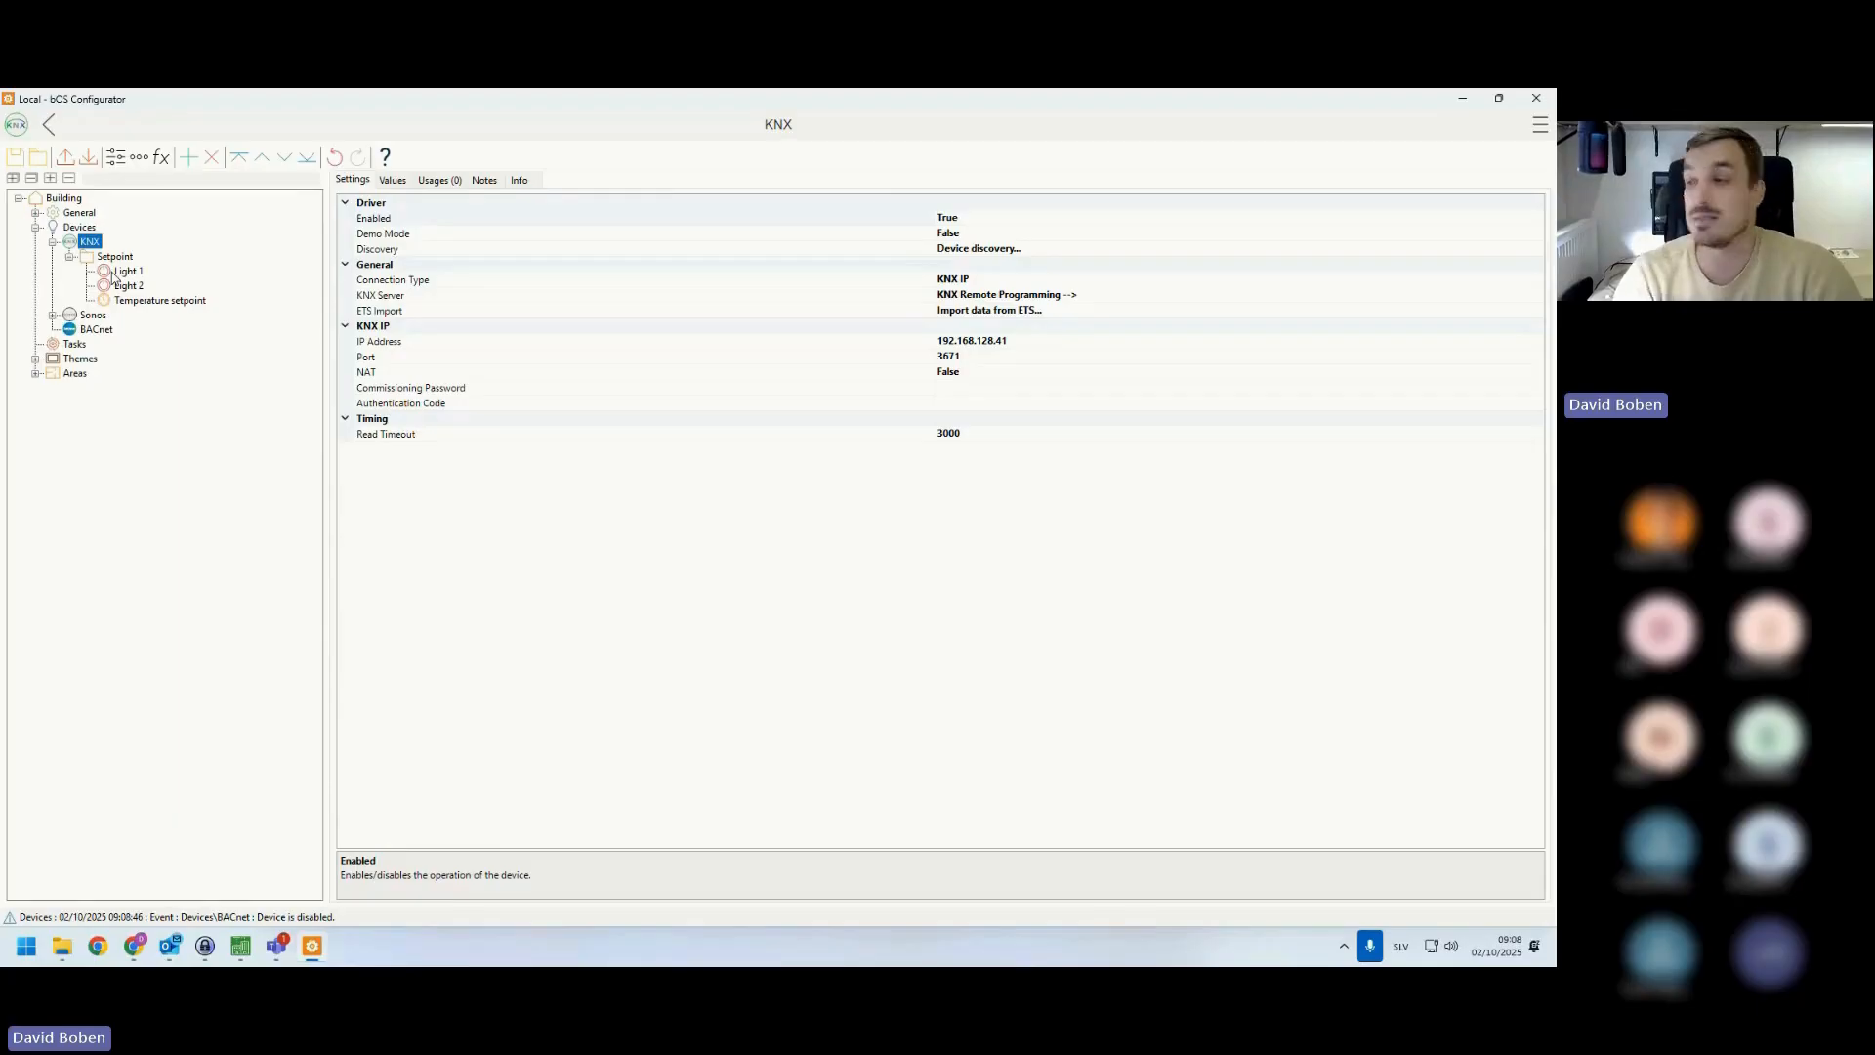
{"action": "left_click", "coordinate": [117, 272]}
{"action": "left_click", "coordinate": [392, 182]}
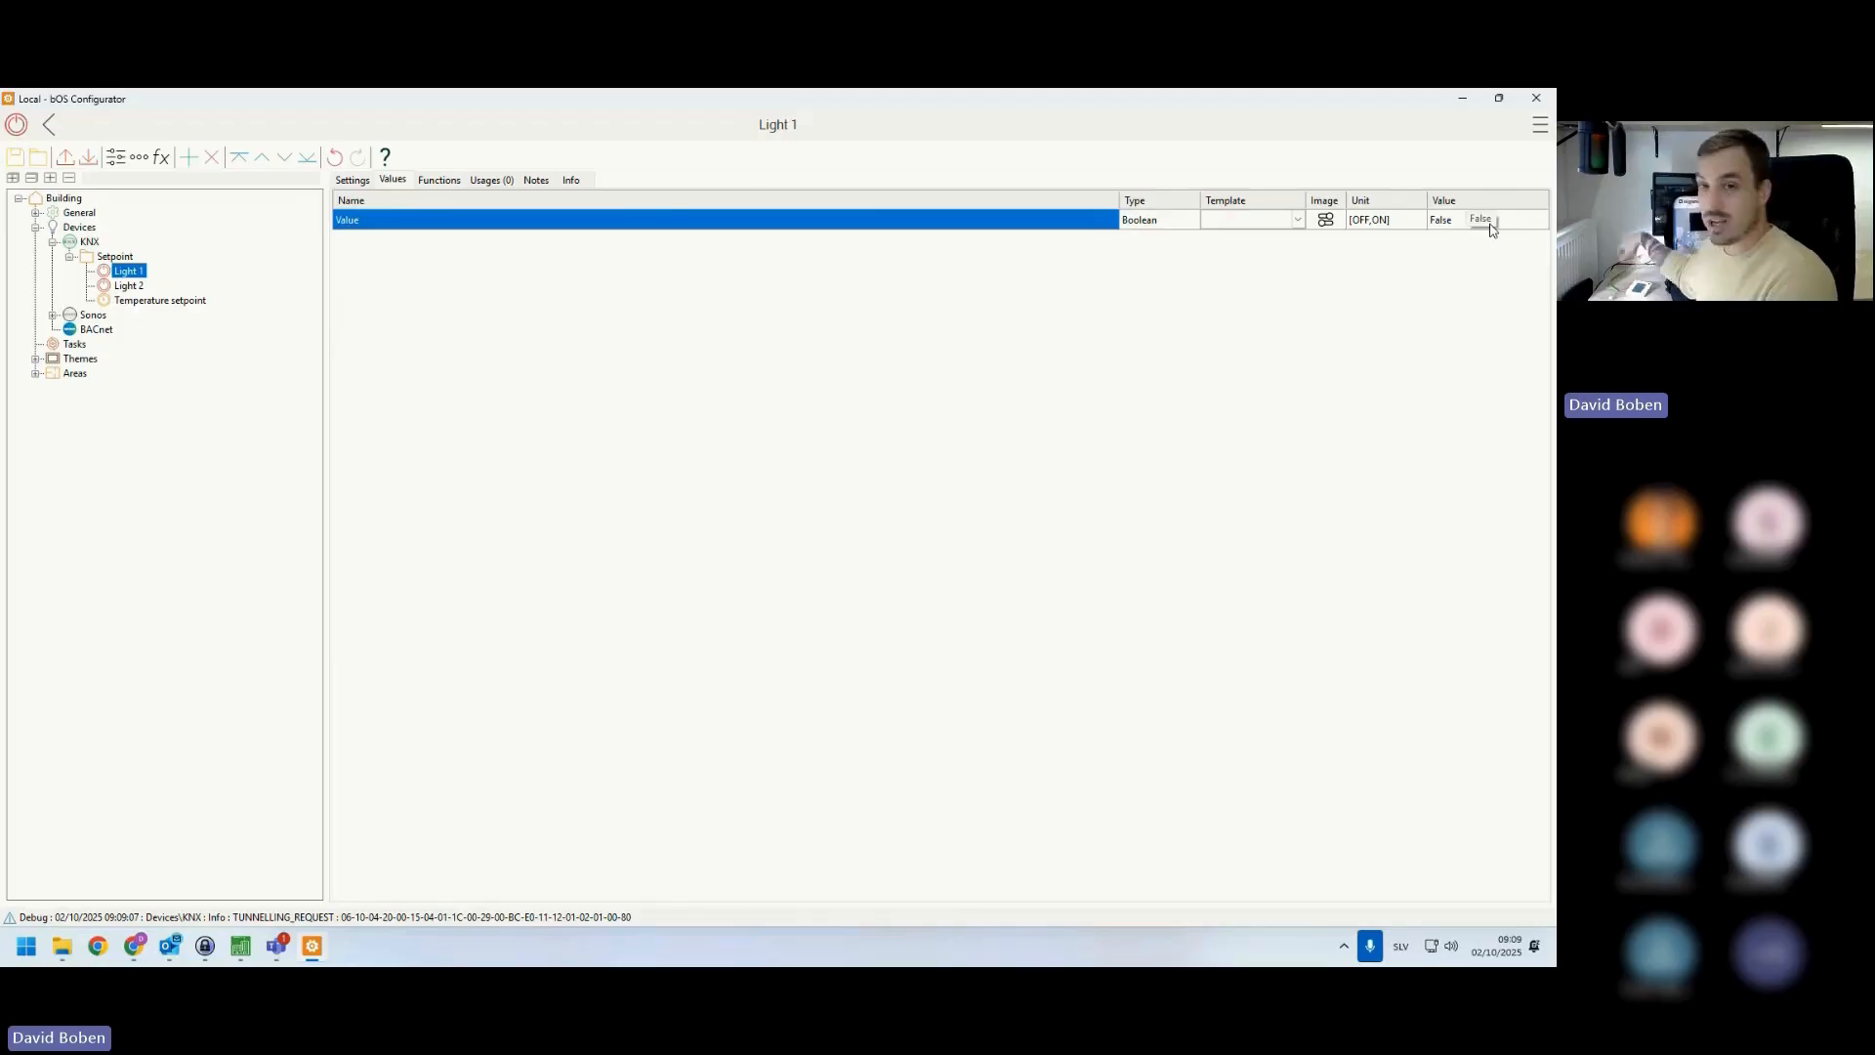
{"action": "left_click", "coordinate": [146, 301]}
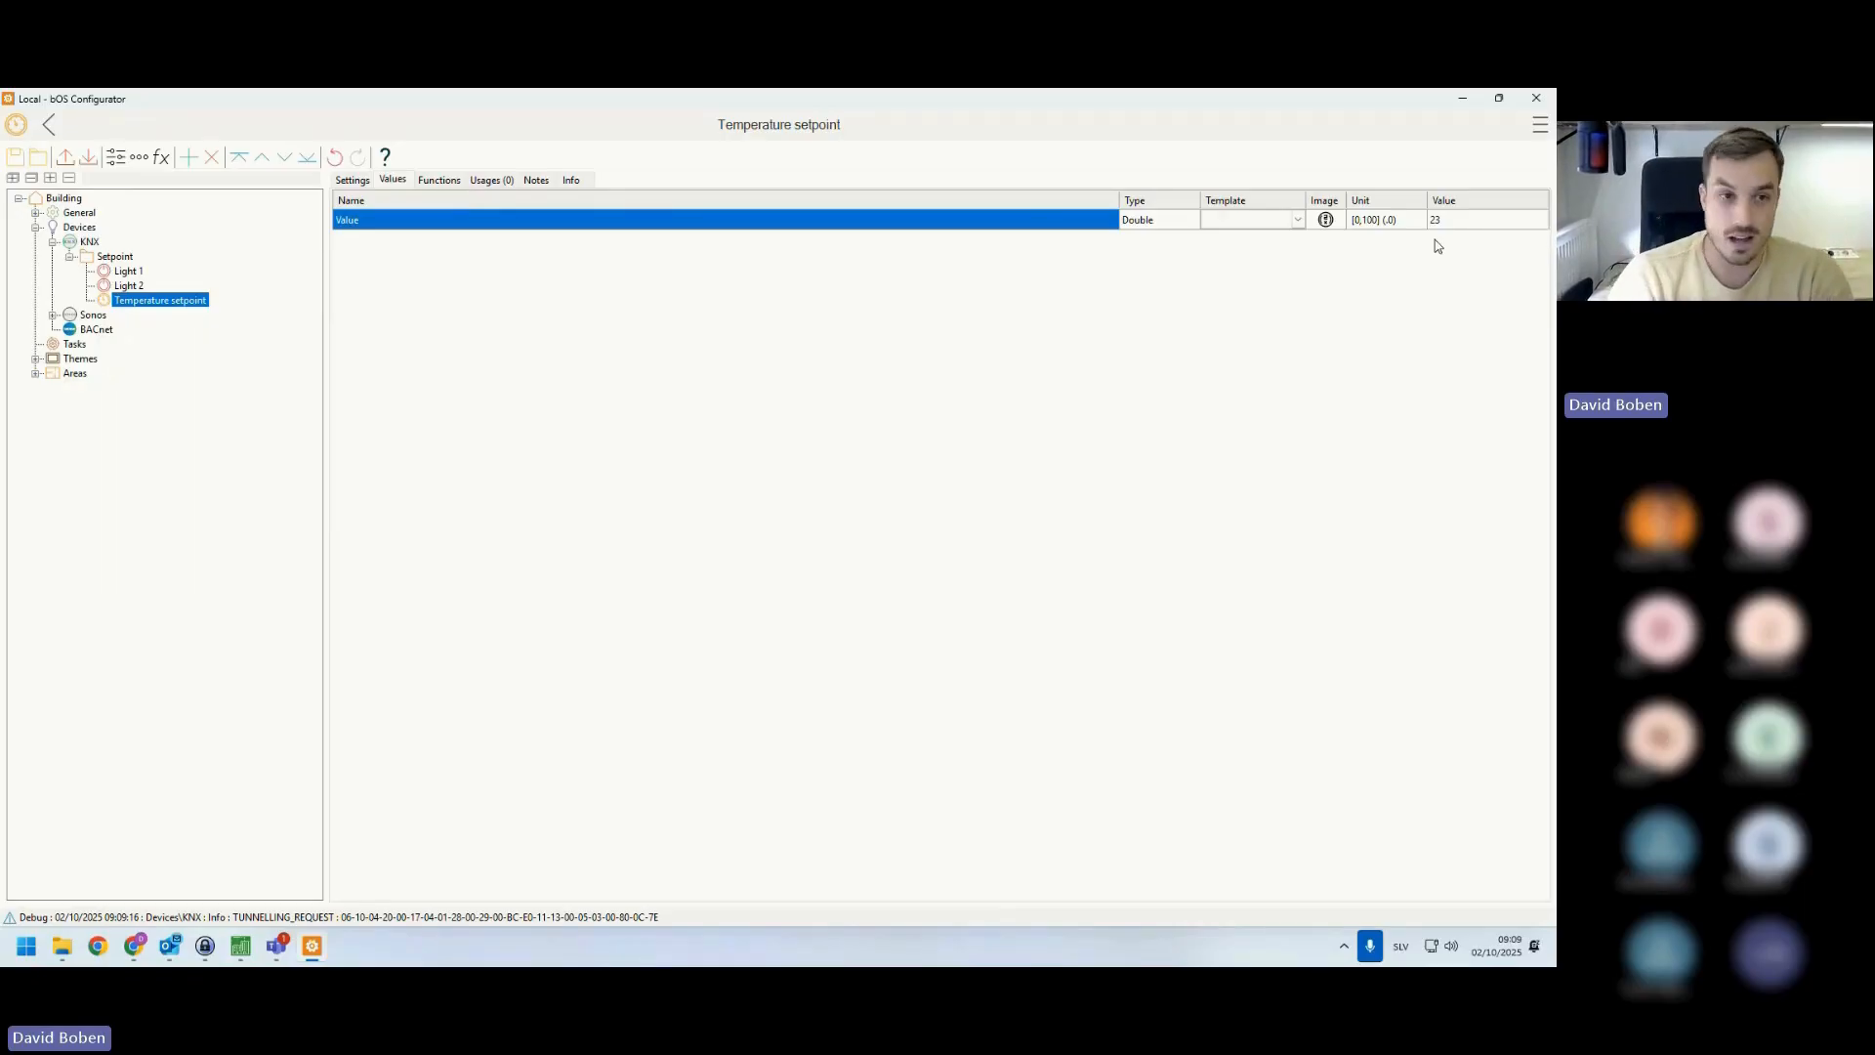
- Set the BACnet device's connection type to Jigsaw Pro
{"action": "left_click", "coordinate": [98, 333]}
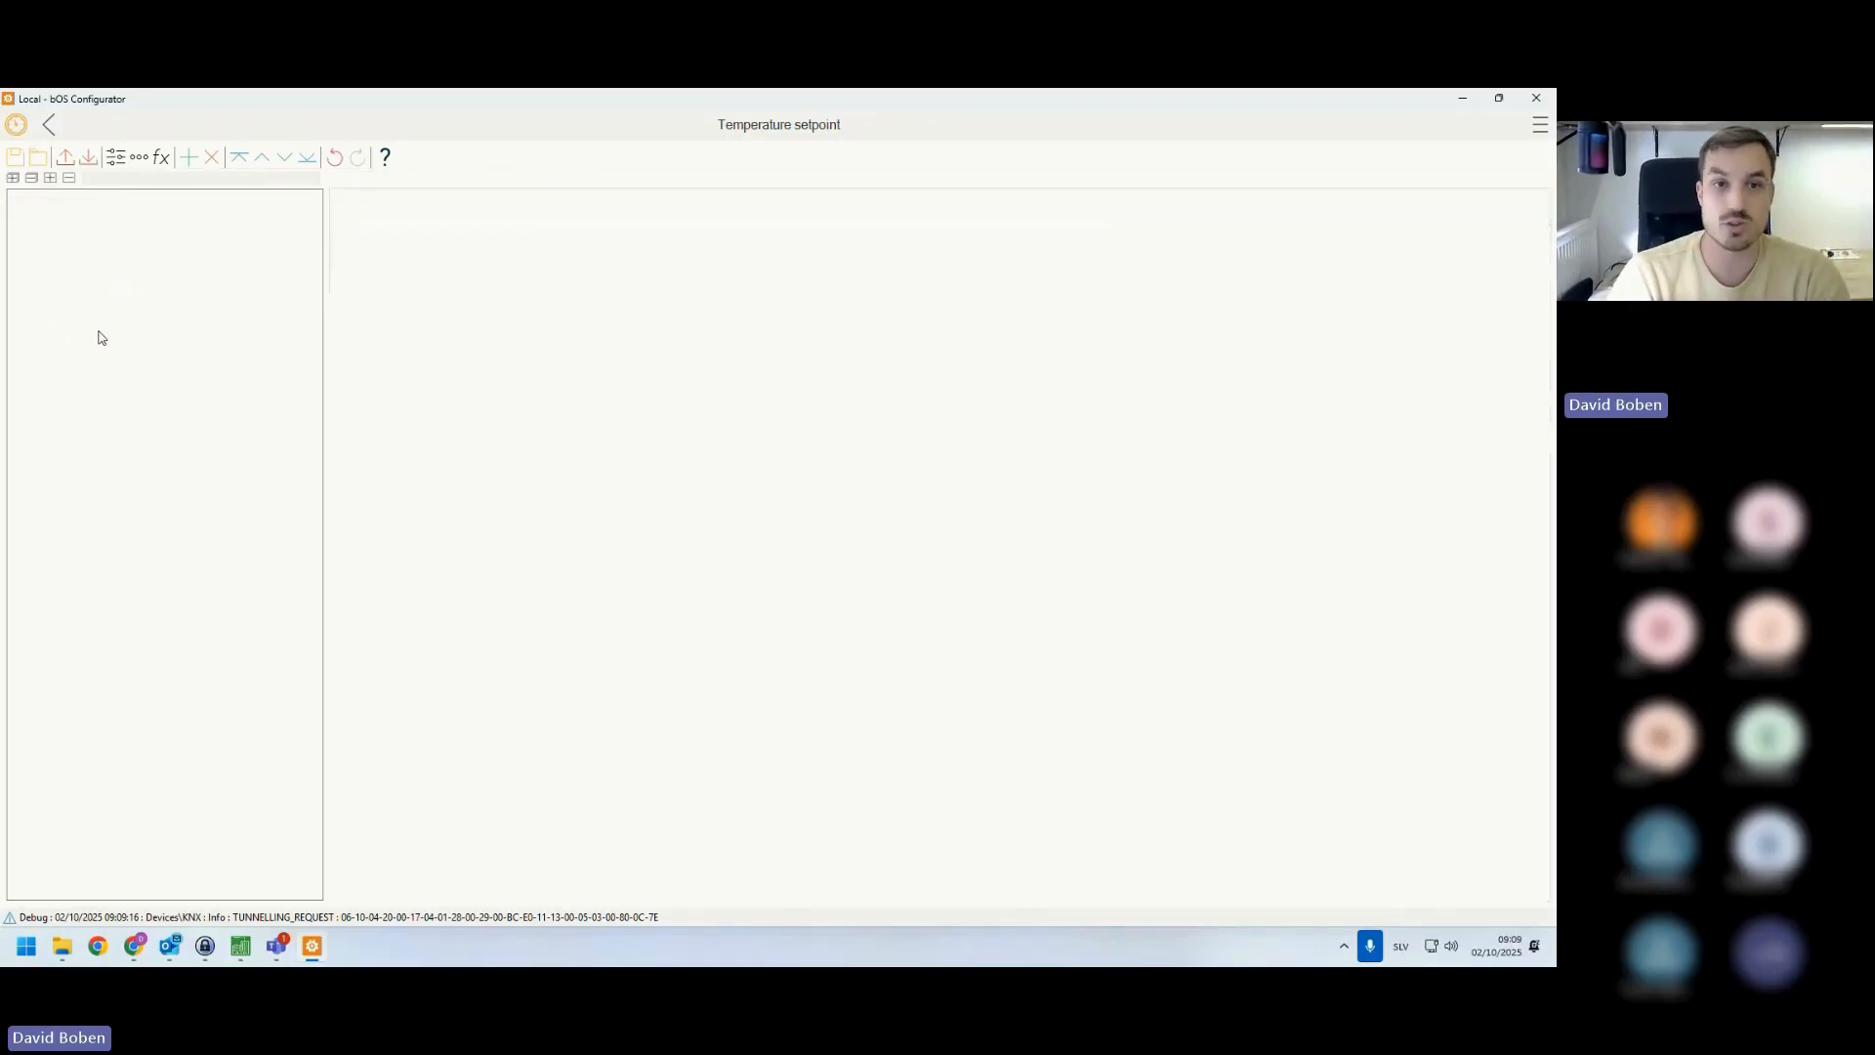
{"action": "left_click", "coordinate": [356, 181]}
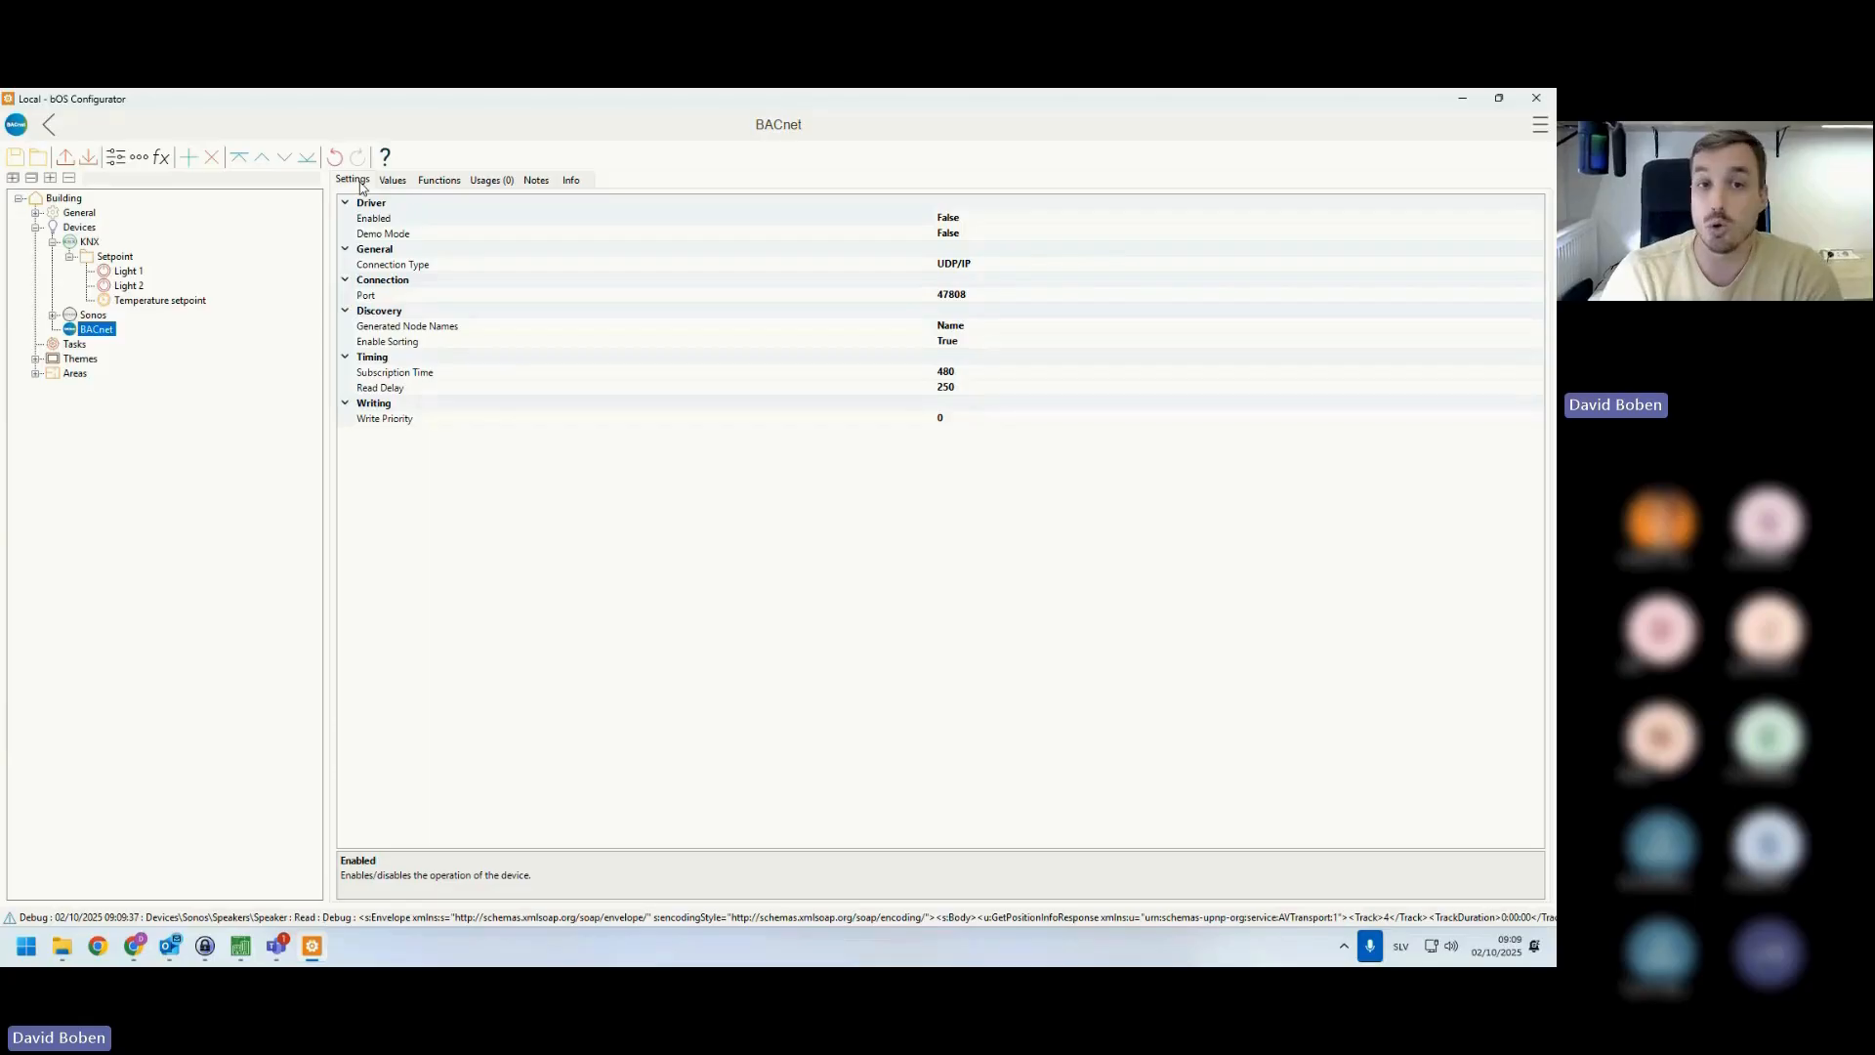
{"action": "left_click", "coordinate": [401, 266]}
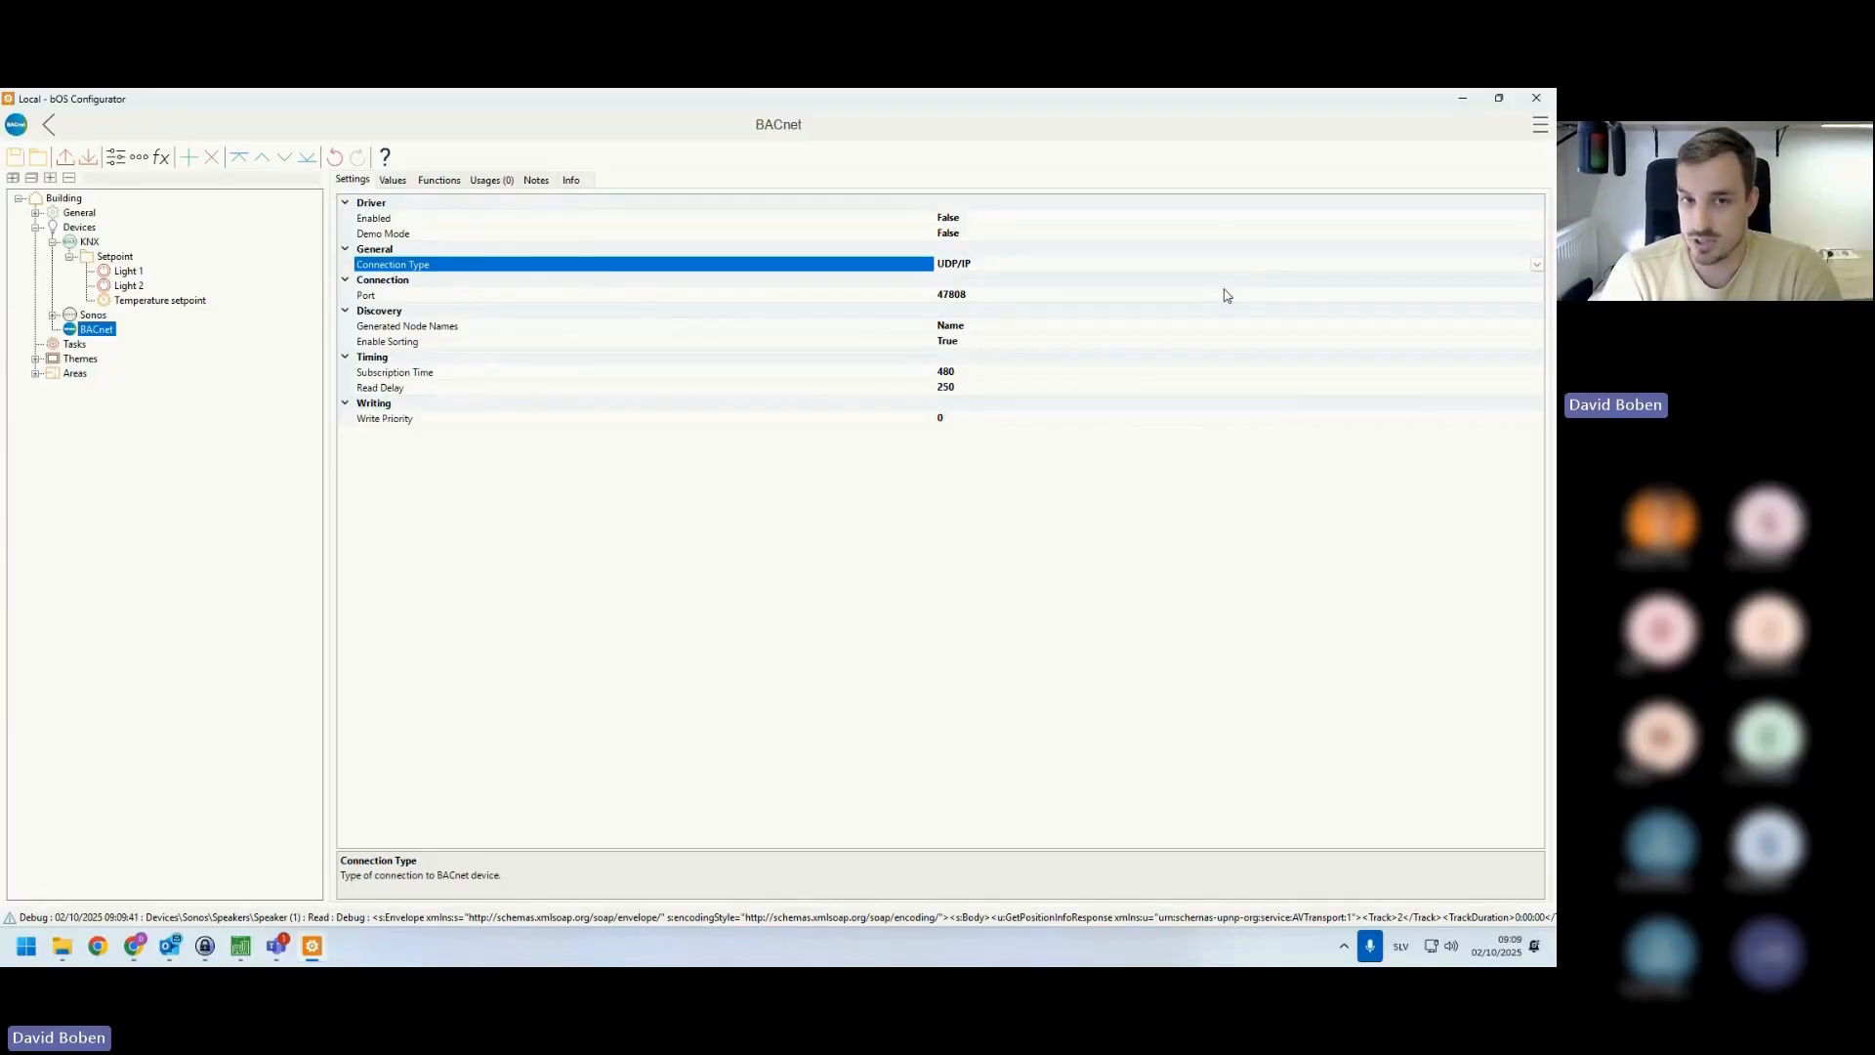
{"action": "left_click", "coordinate": [1537, 265]}
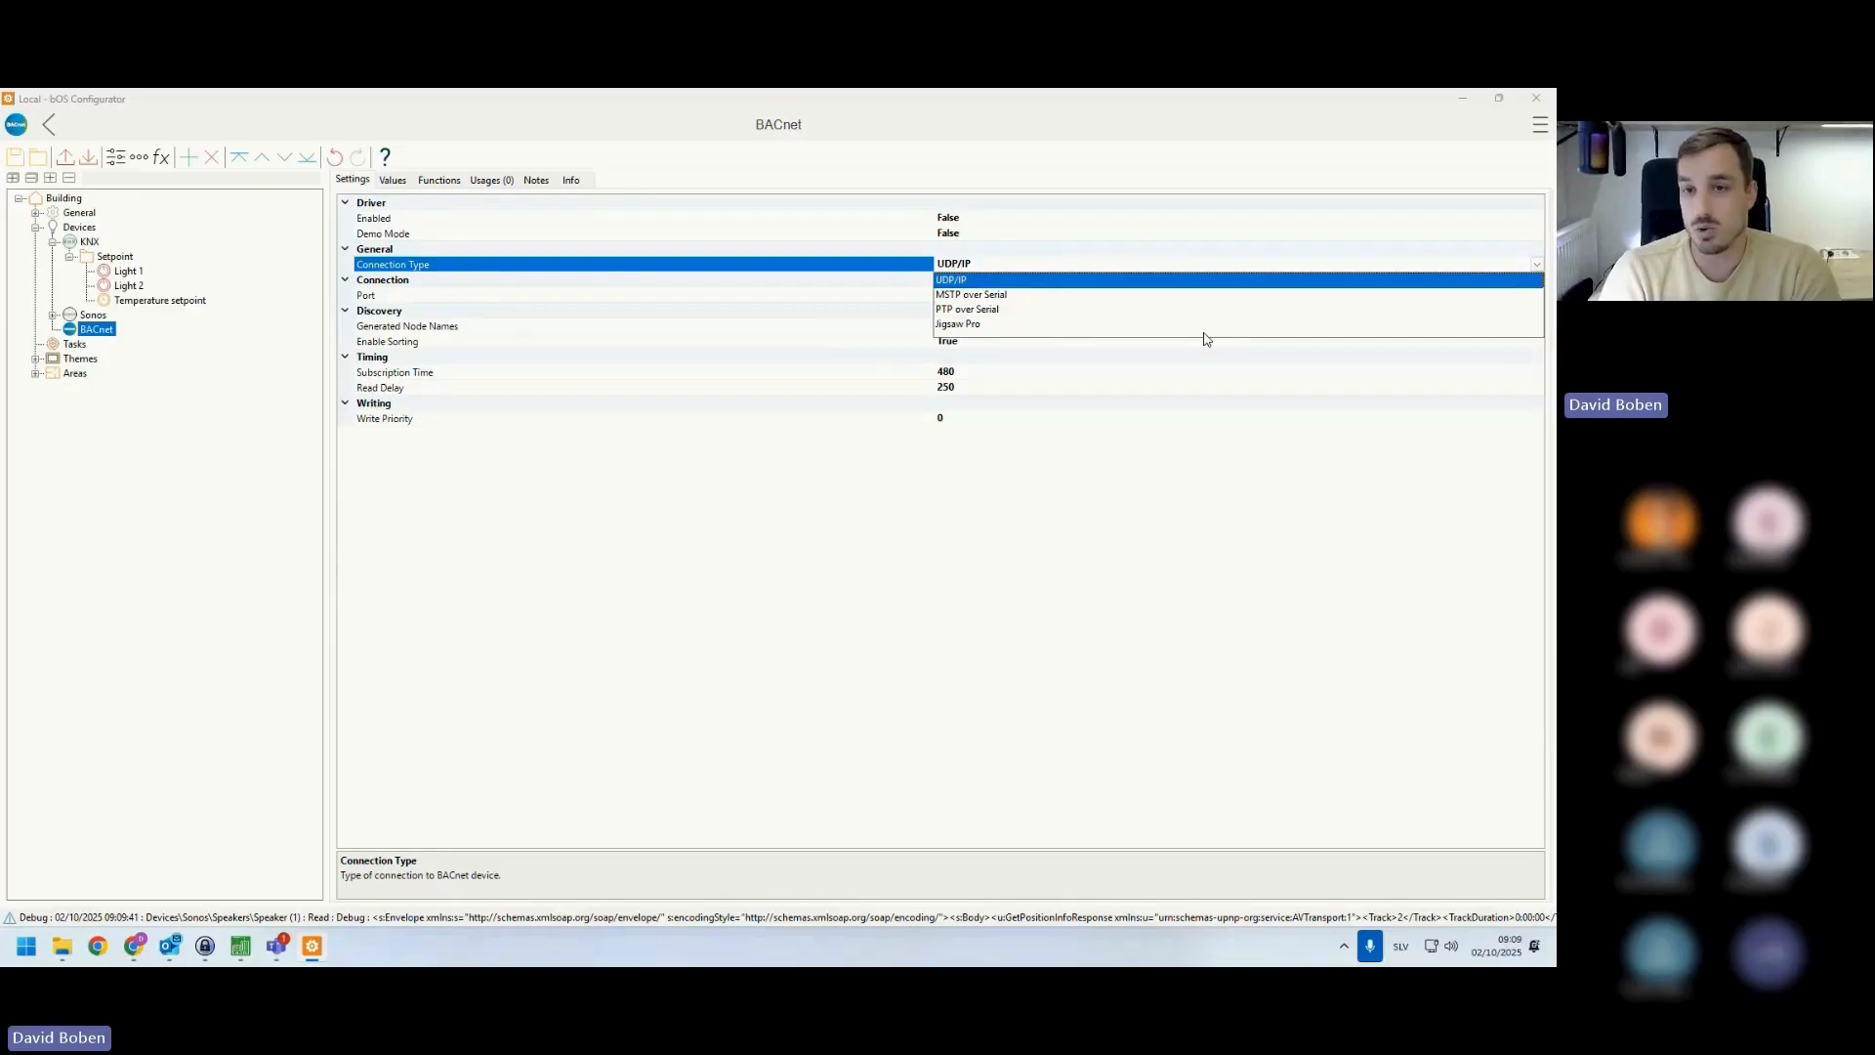
{"action": "left_click", "coordinate": [961, 325]}
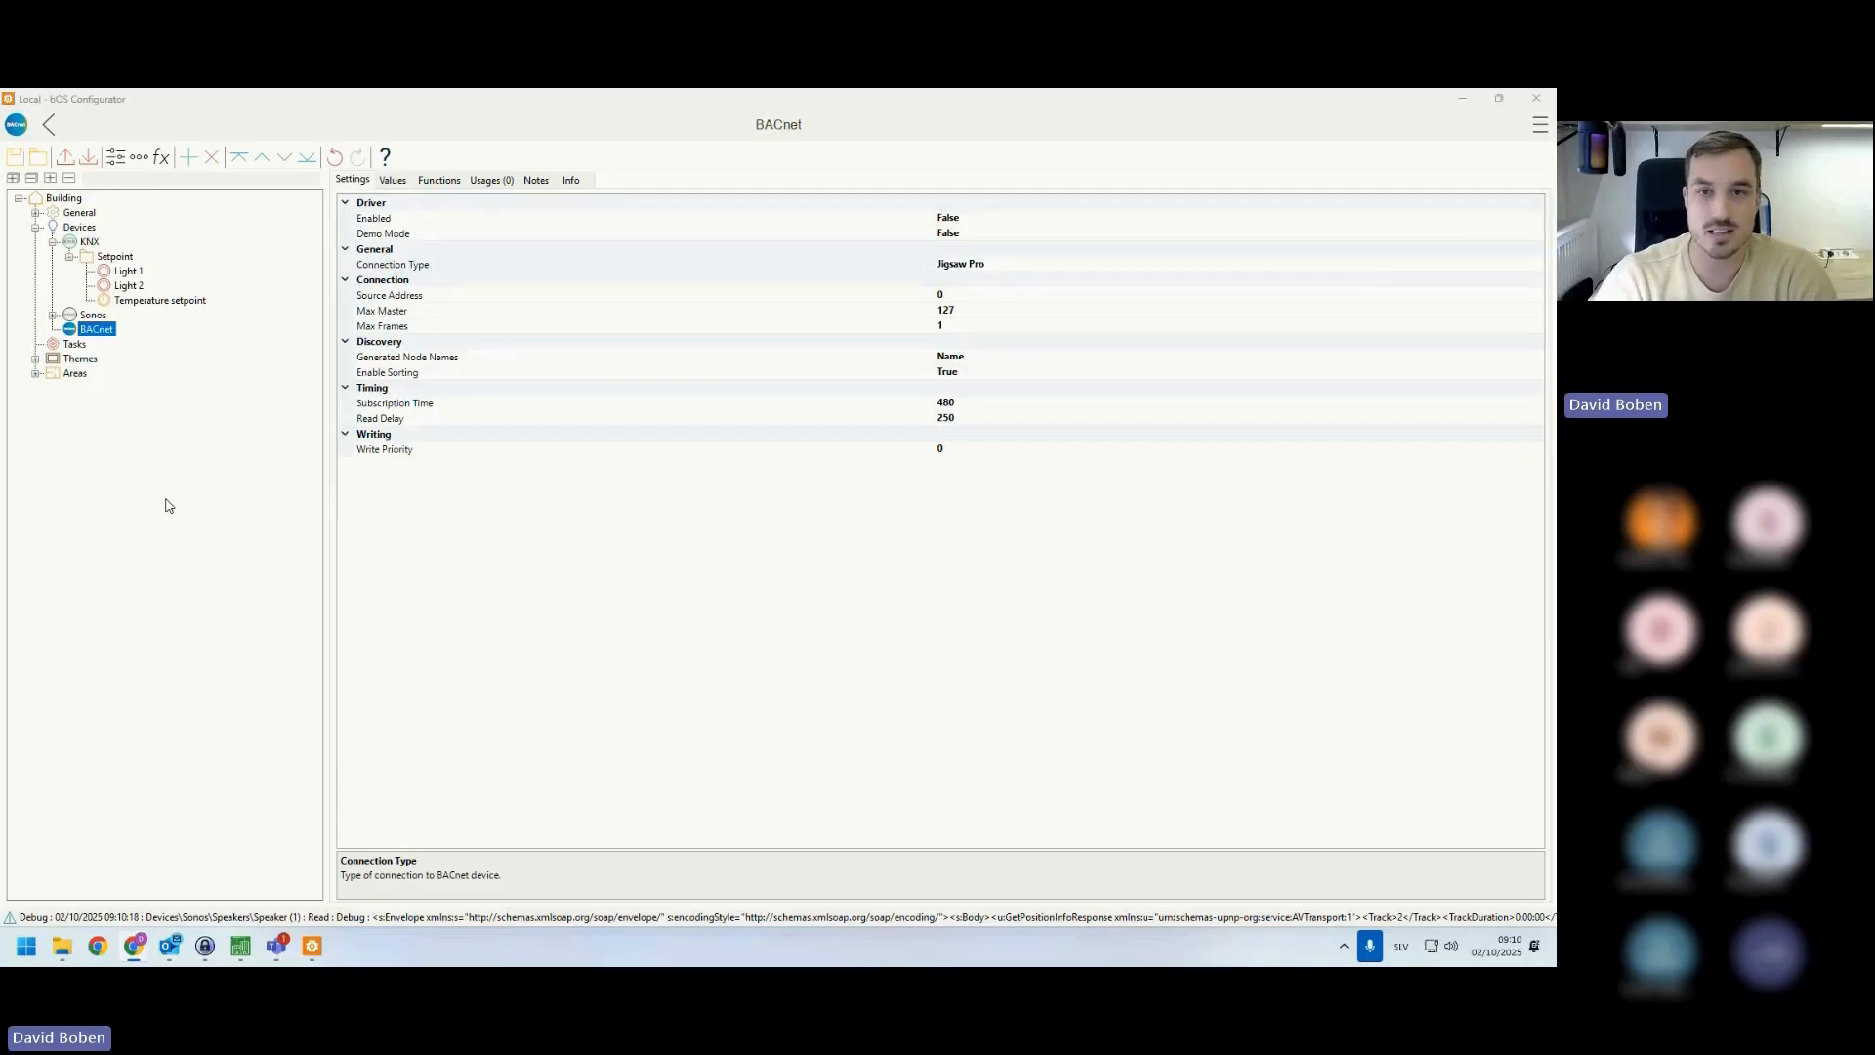
- Switch the BACnet device's connection type back to UDP/IP
{"action": "left_click", "coordinate": [1541, 269]}
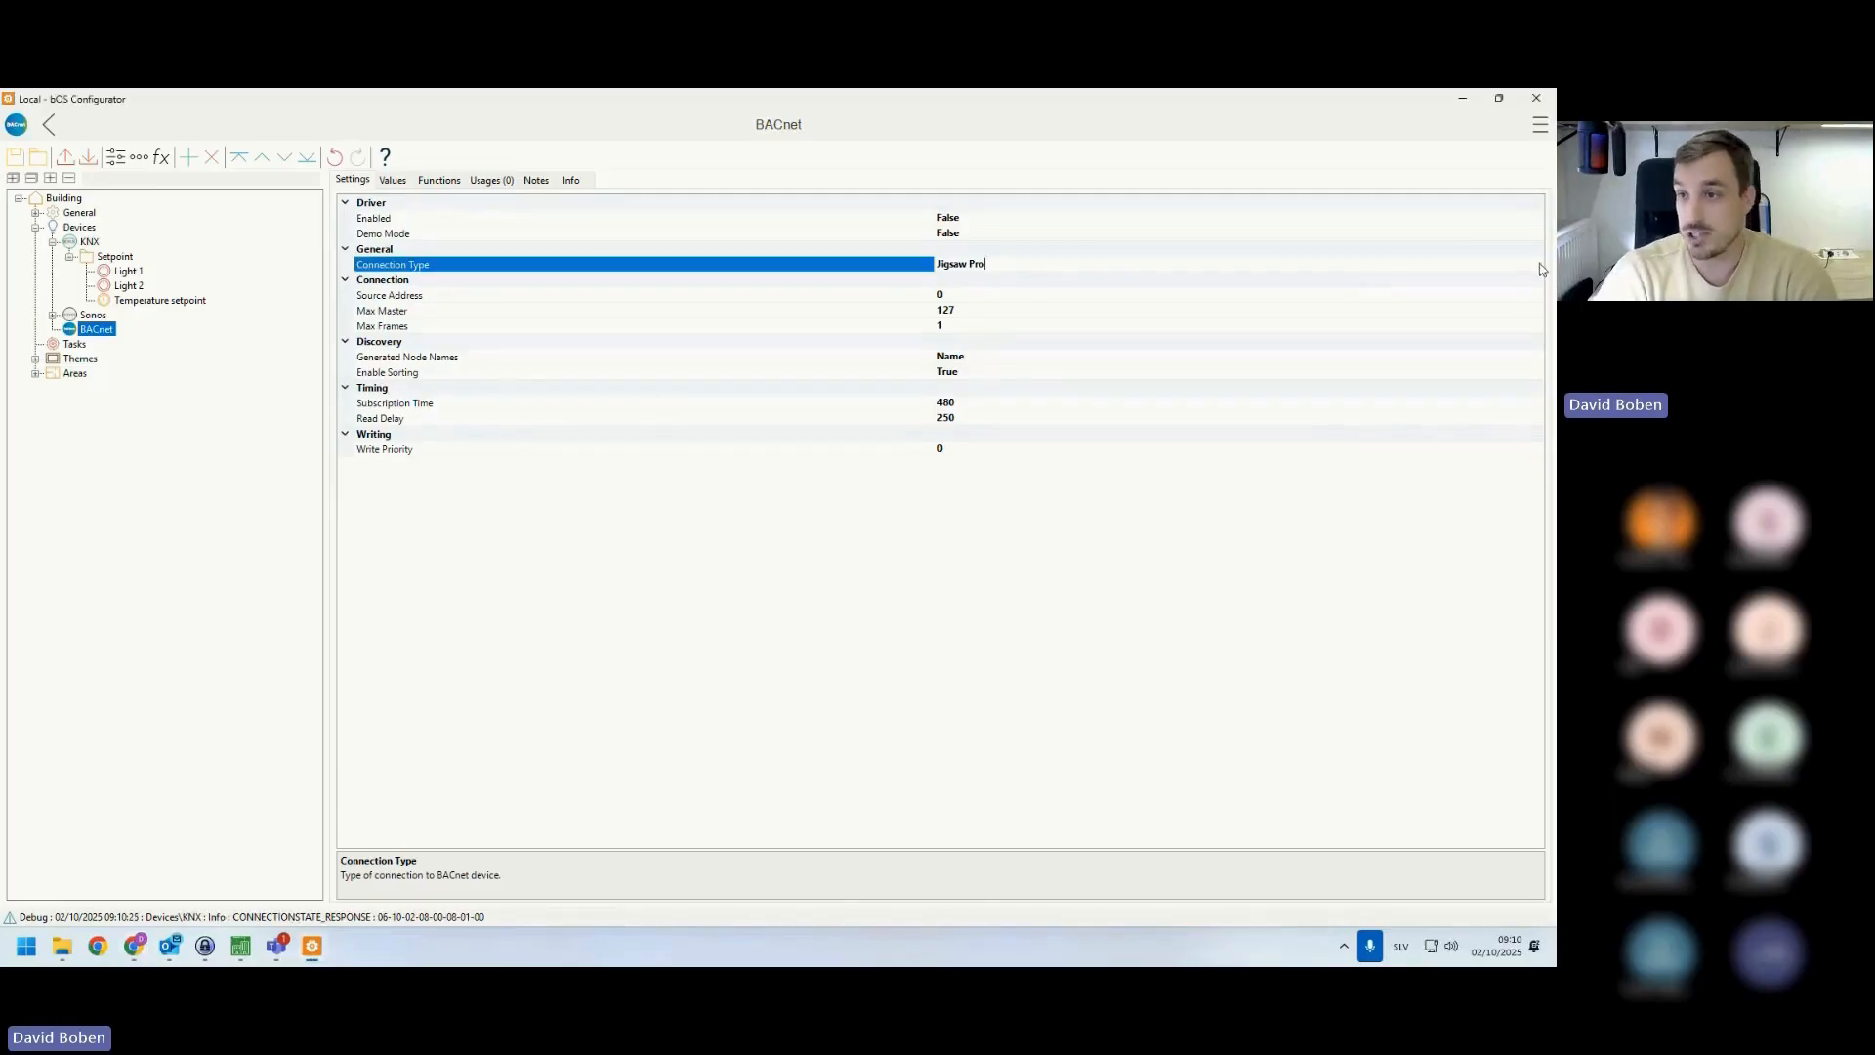
{"action": "left_click", "coordinate": [1539, 266]}
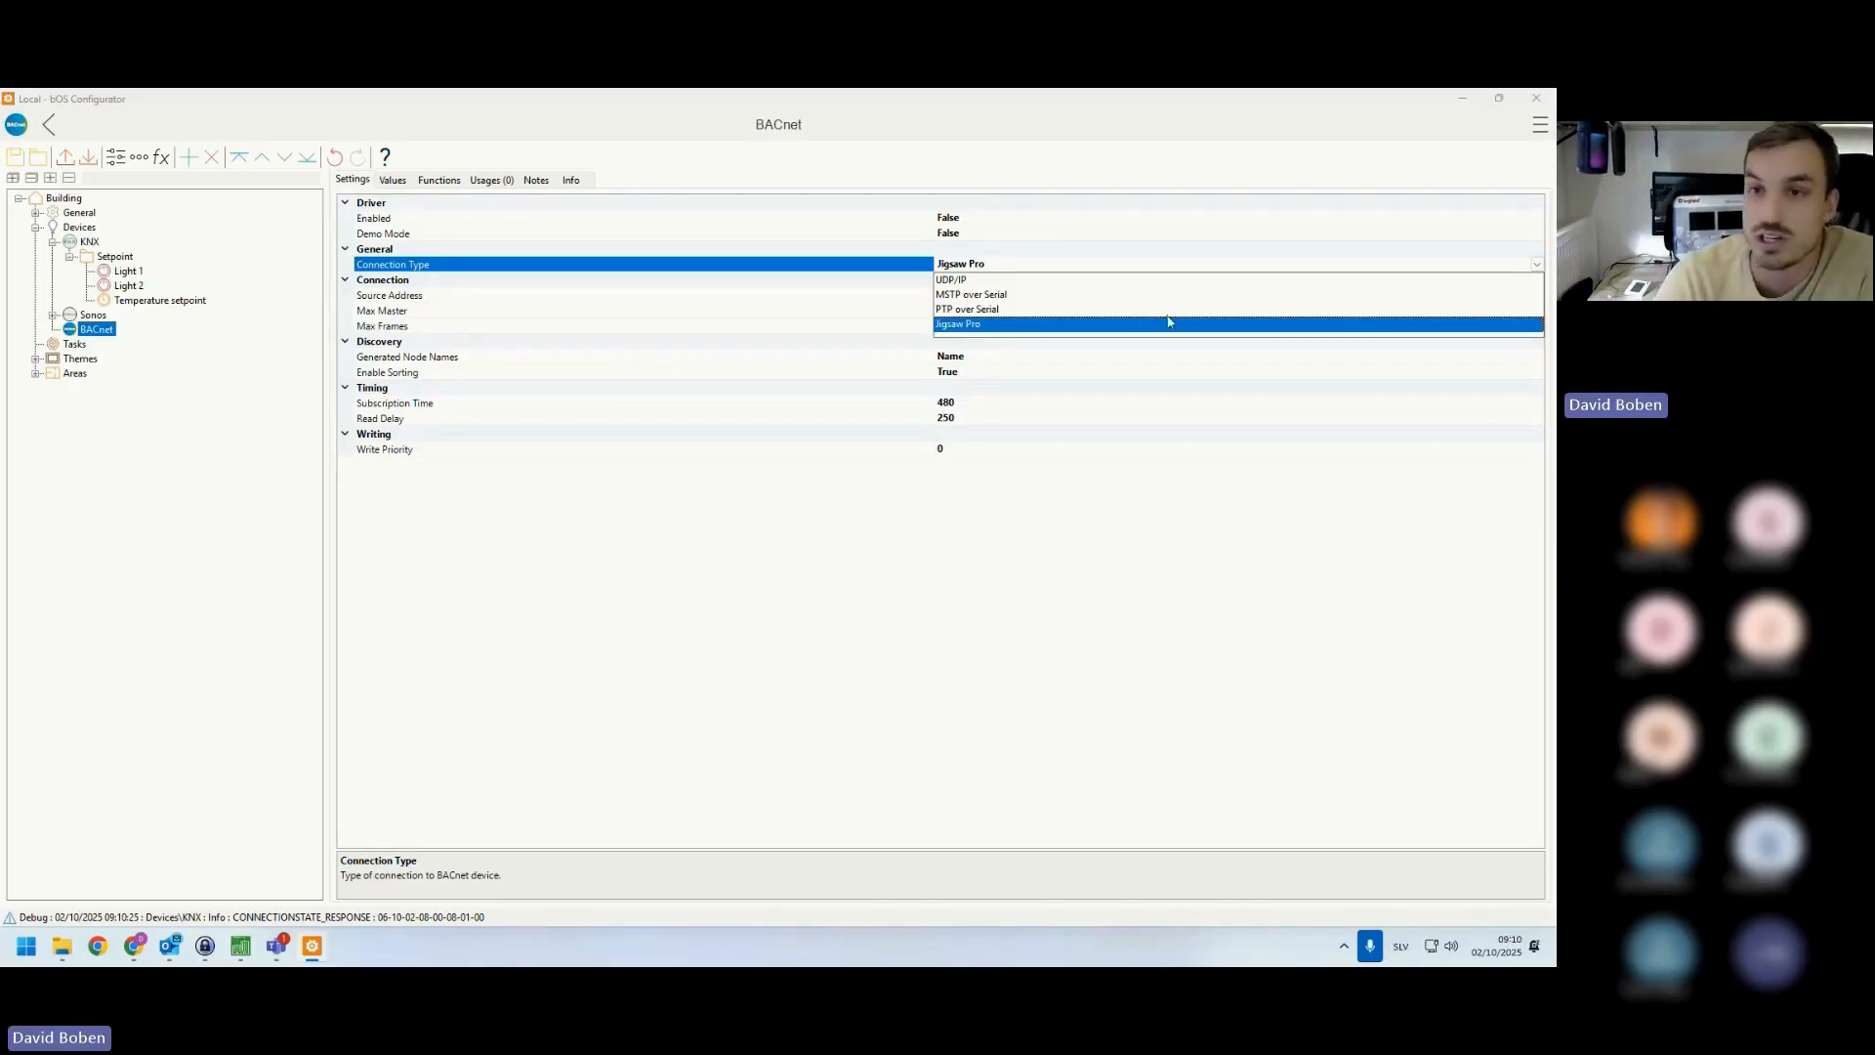
{"action": "left_click", "coordinate": [952, 282]}
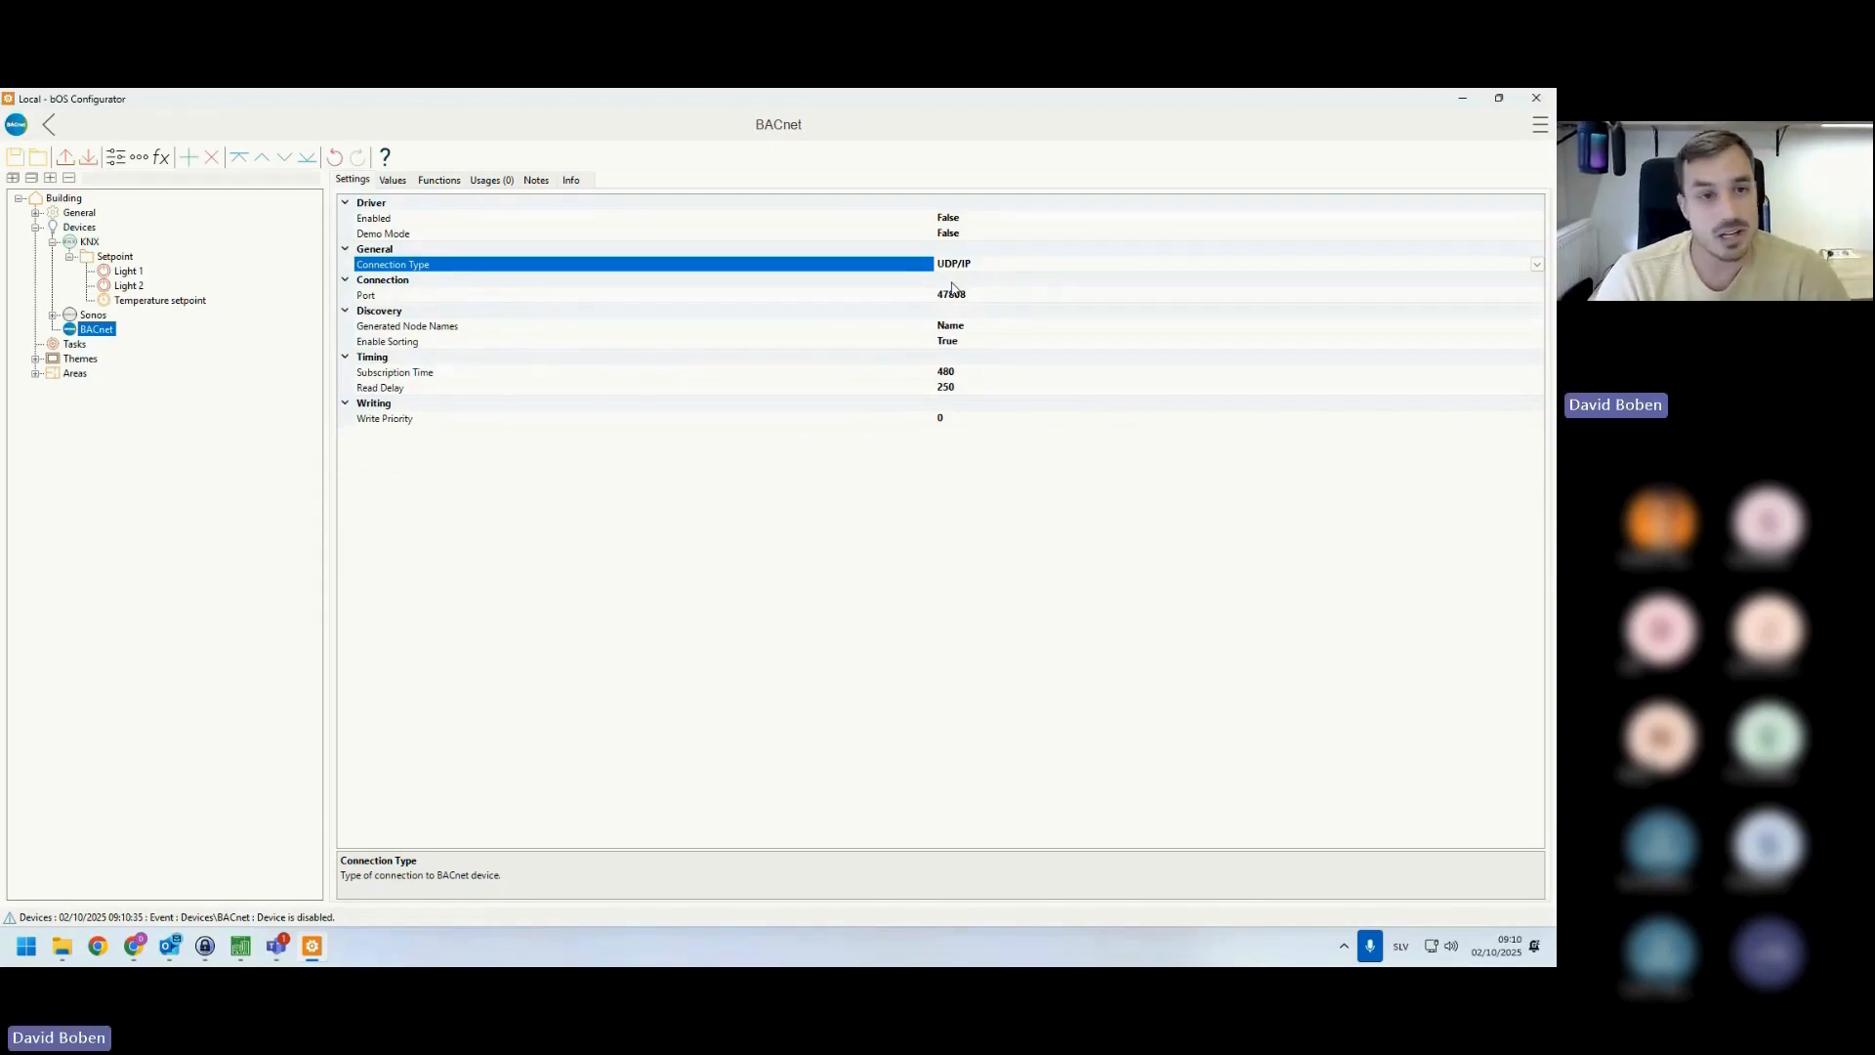
- Examine the BACnet device's port, discovery, timing and Enabled settings, plus its Send WhoIs function
{"action": "left_click", "coordinate": [400, 296]}
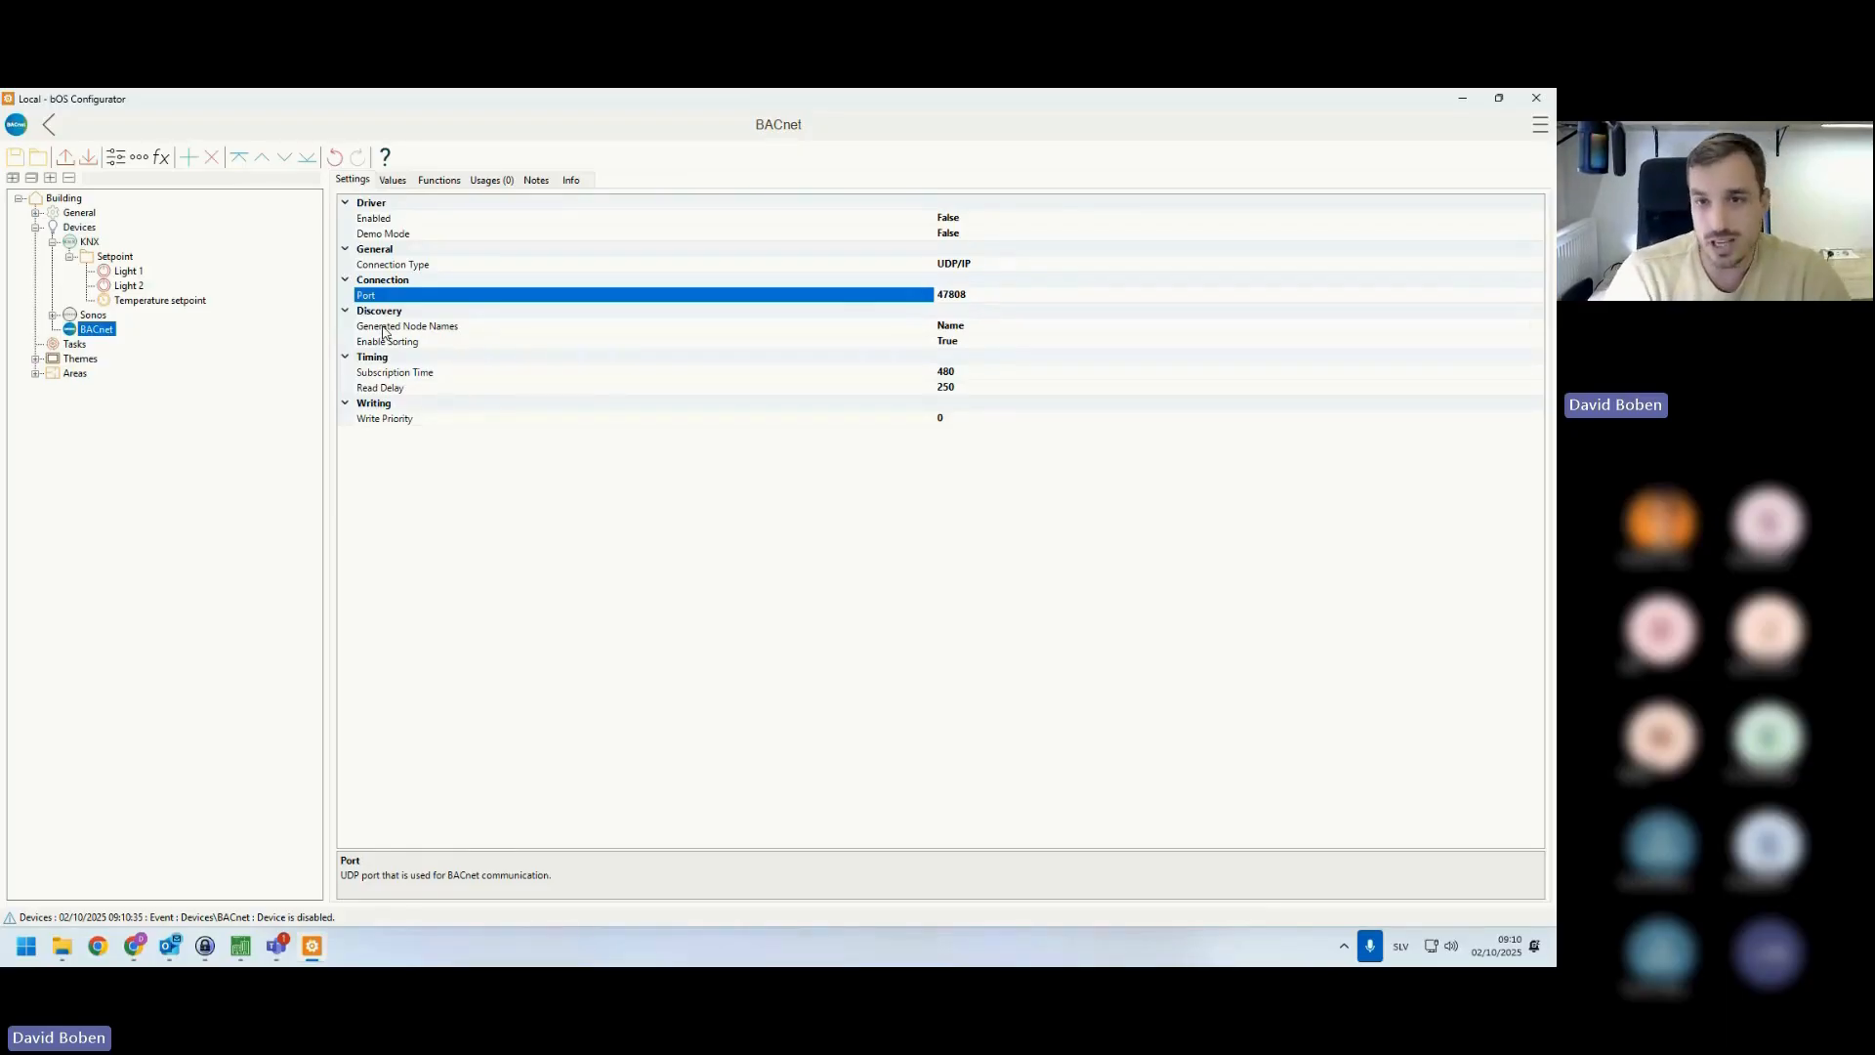
{"action": "left_click", "coordinate": [384, 328]}
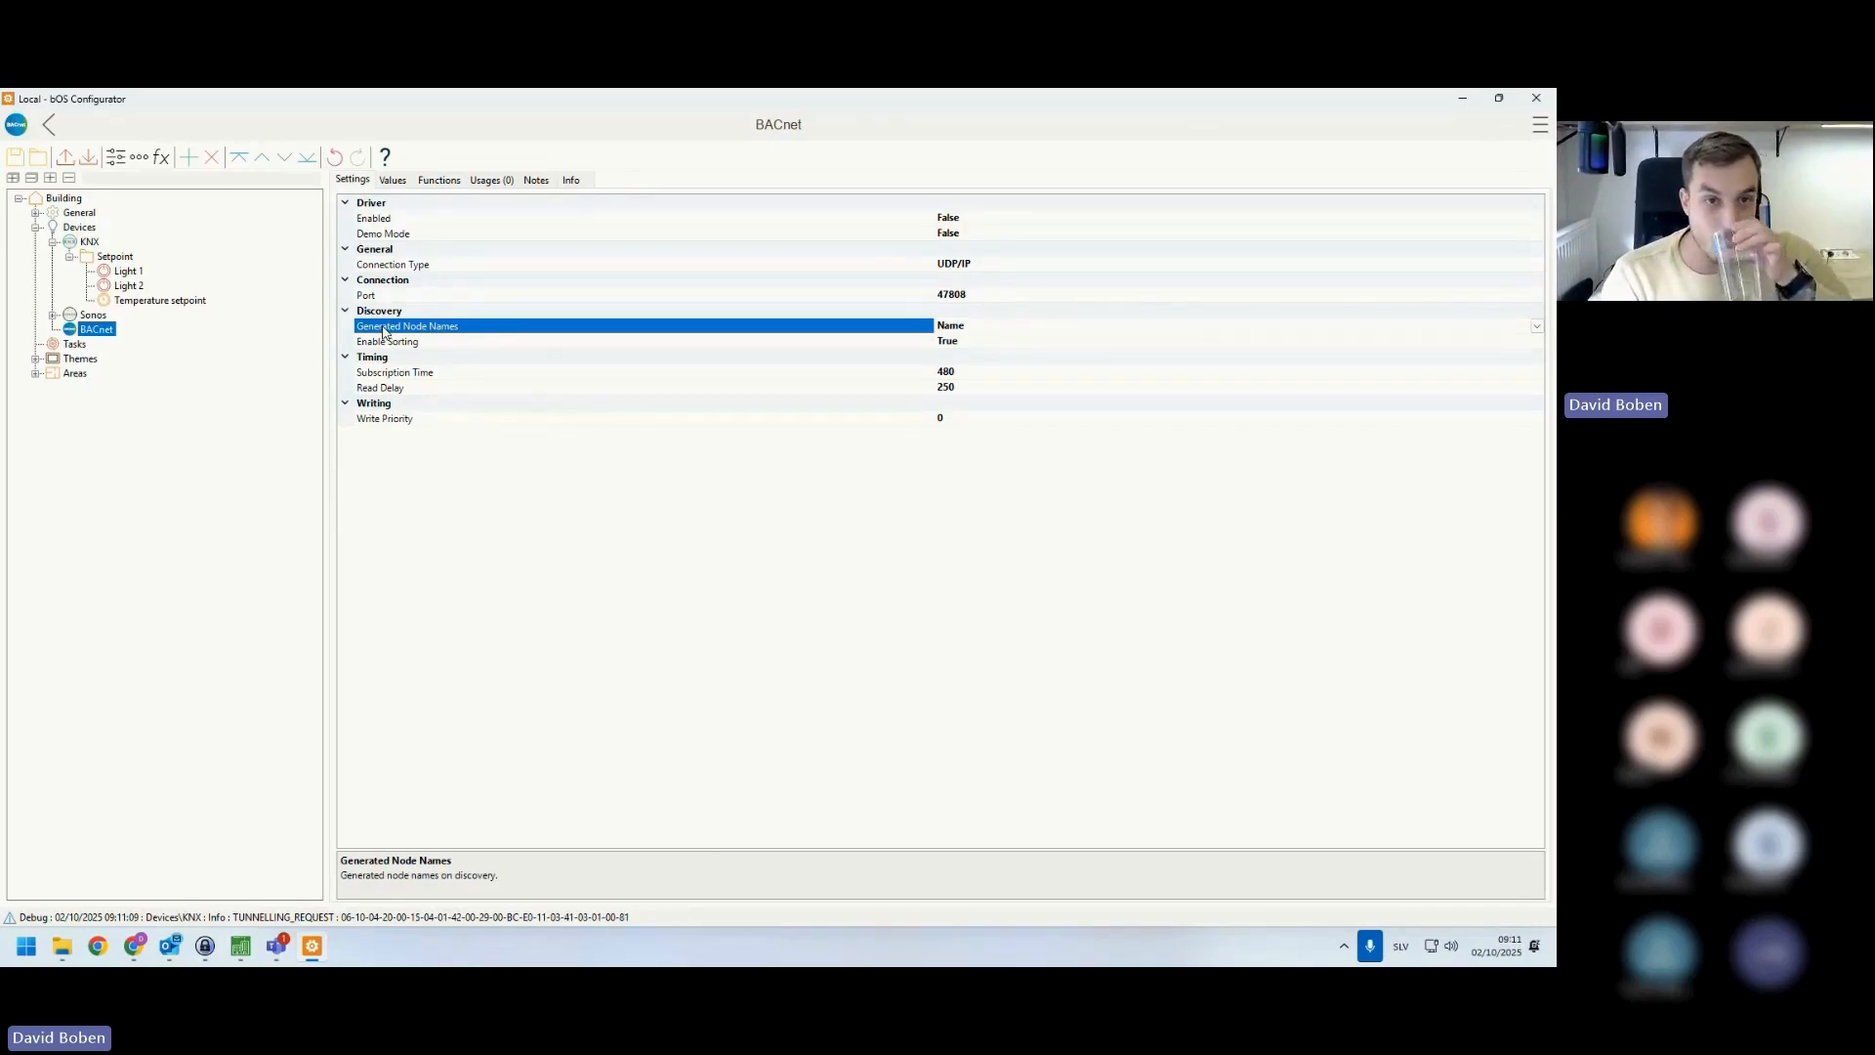
{"action": "left_click", "coordinate": [381, 343]}
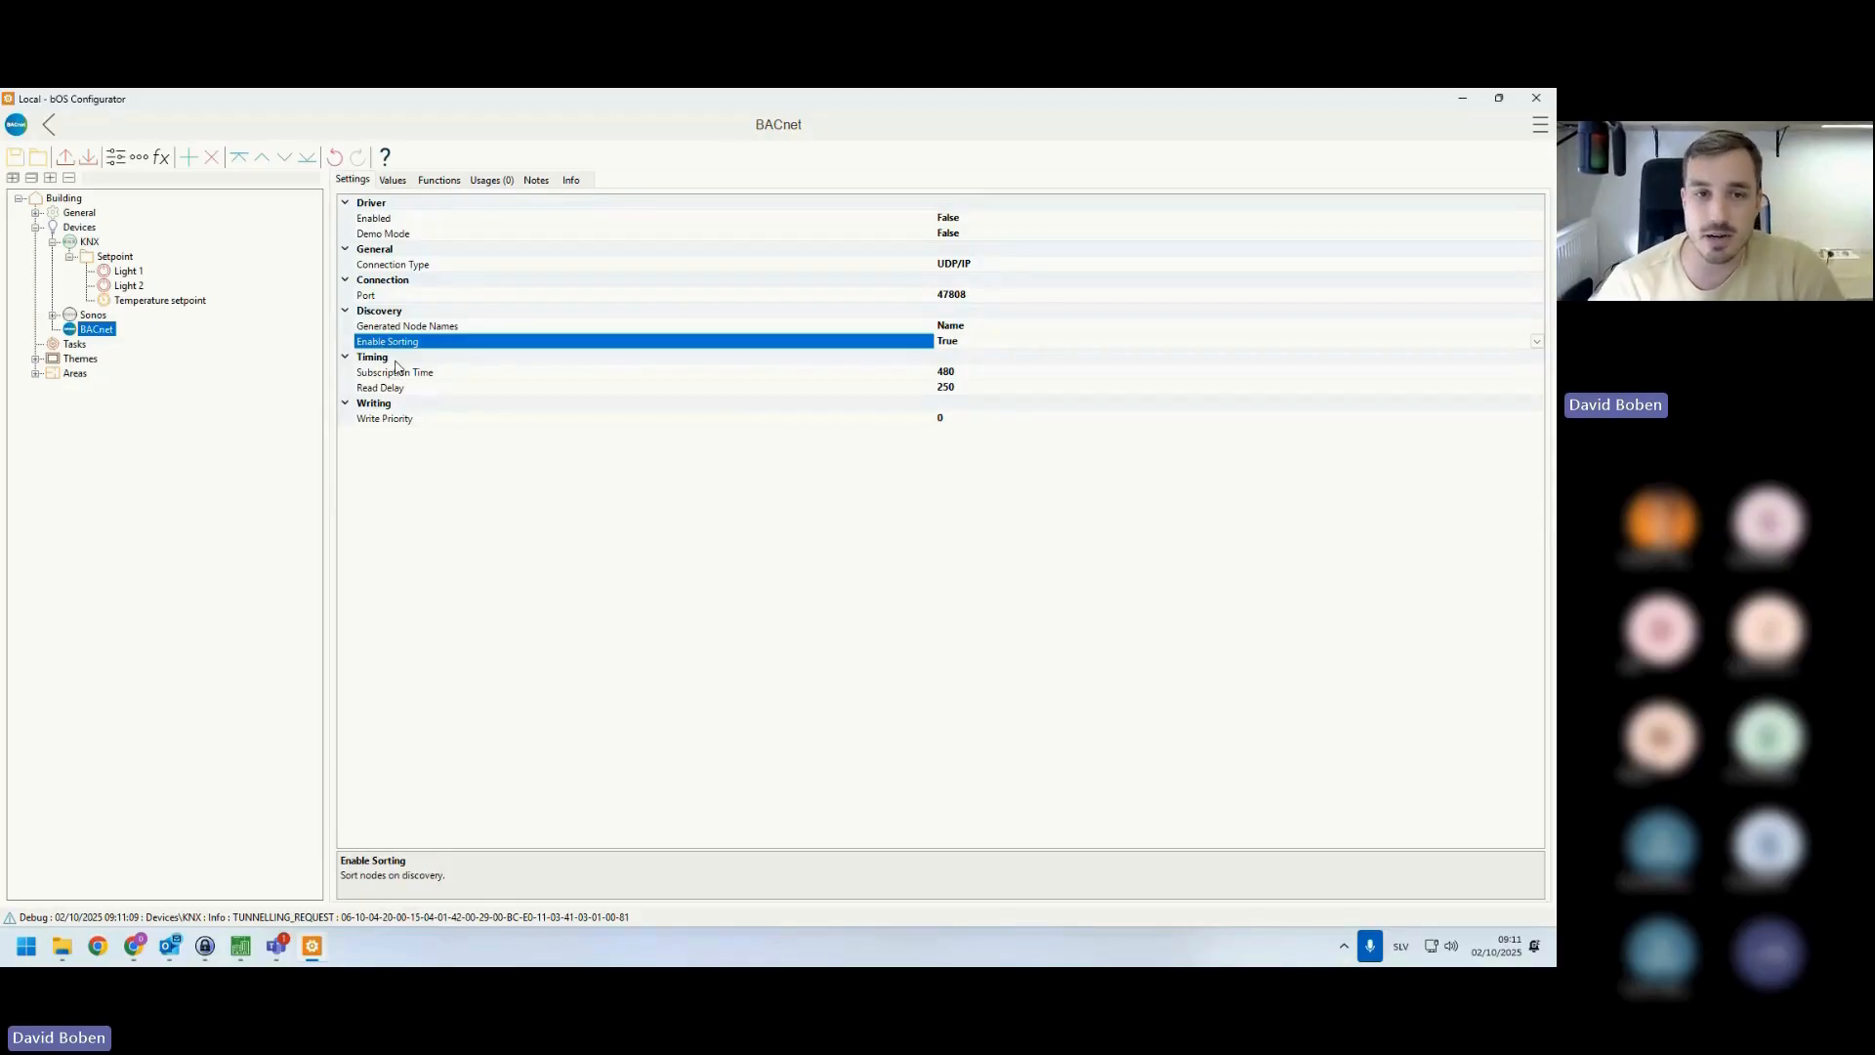
{"action": "left_click", "coordinate": [390, 373]}
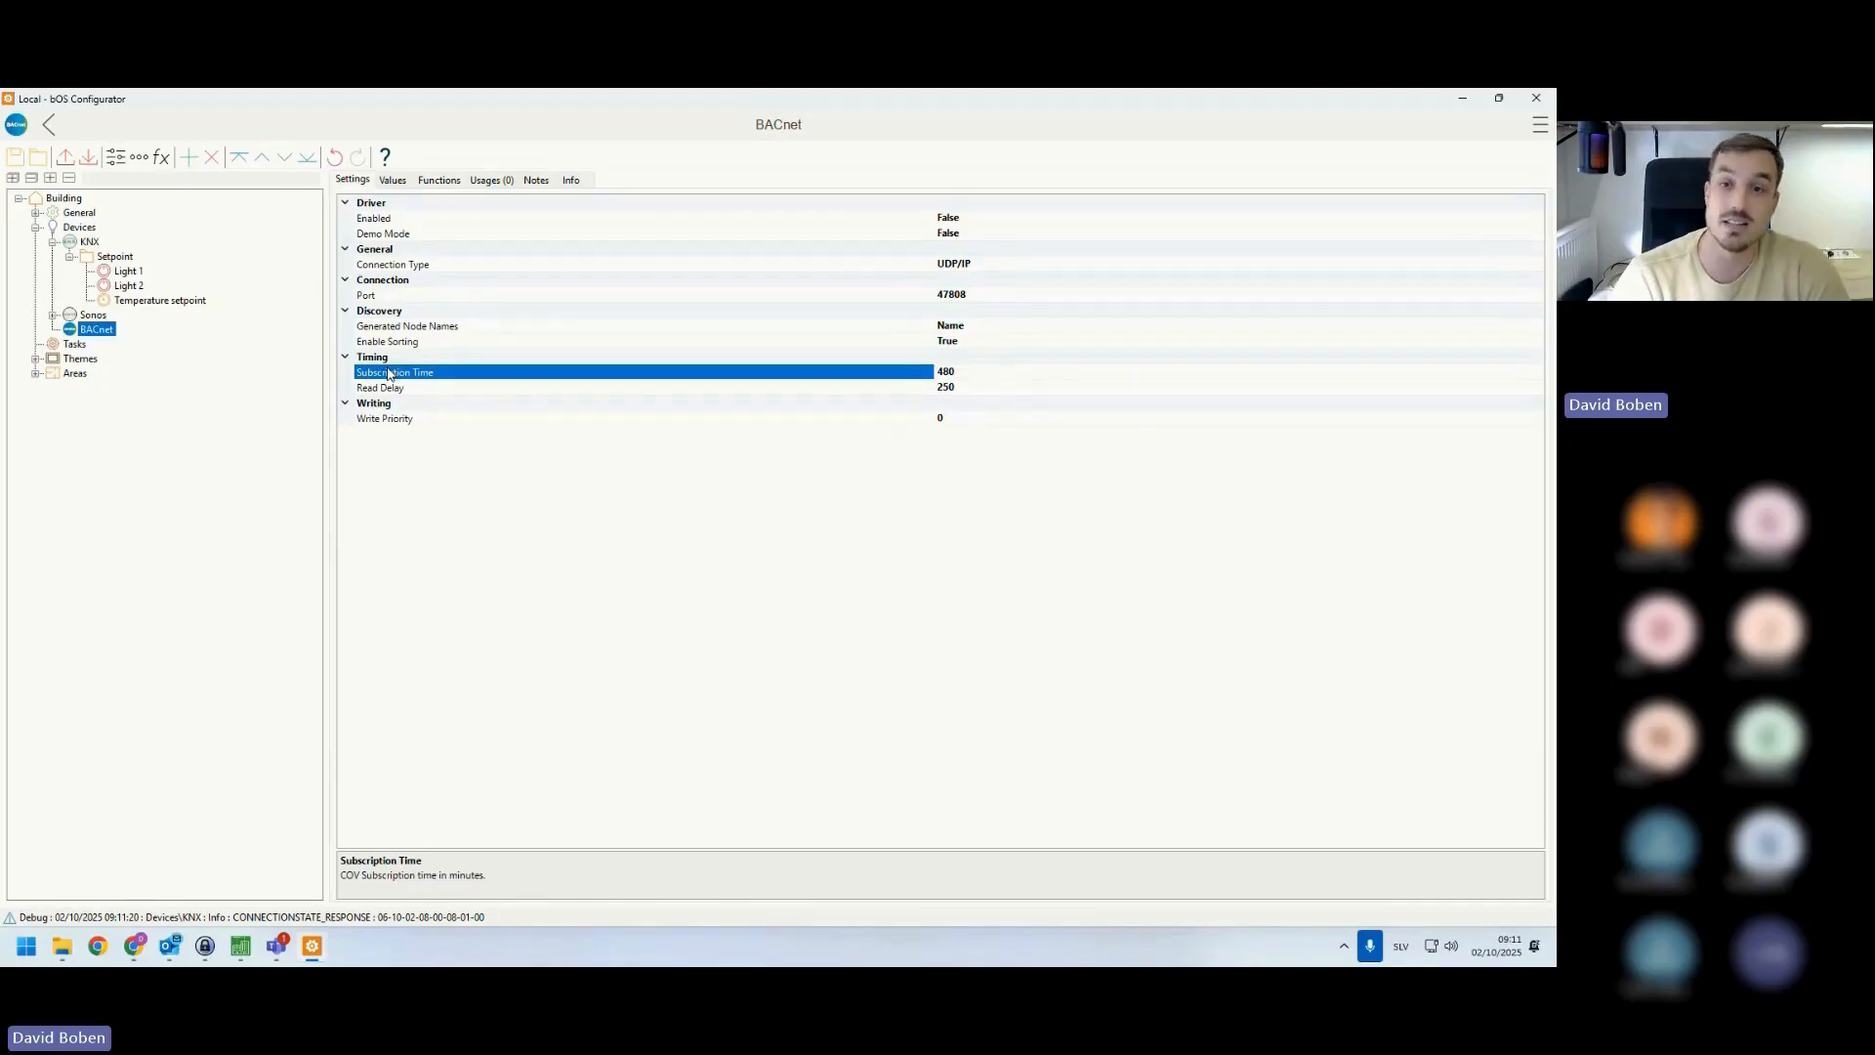
{"action": "left_click", "coordinate": [757, 390]}
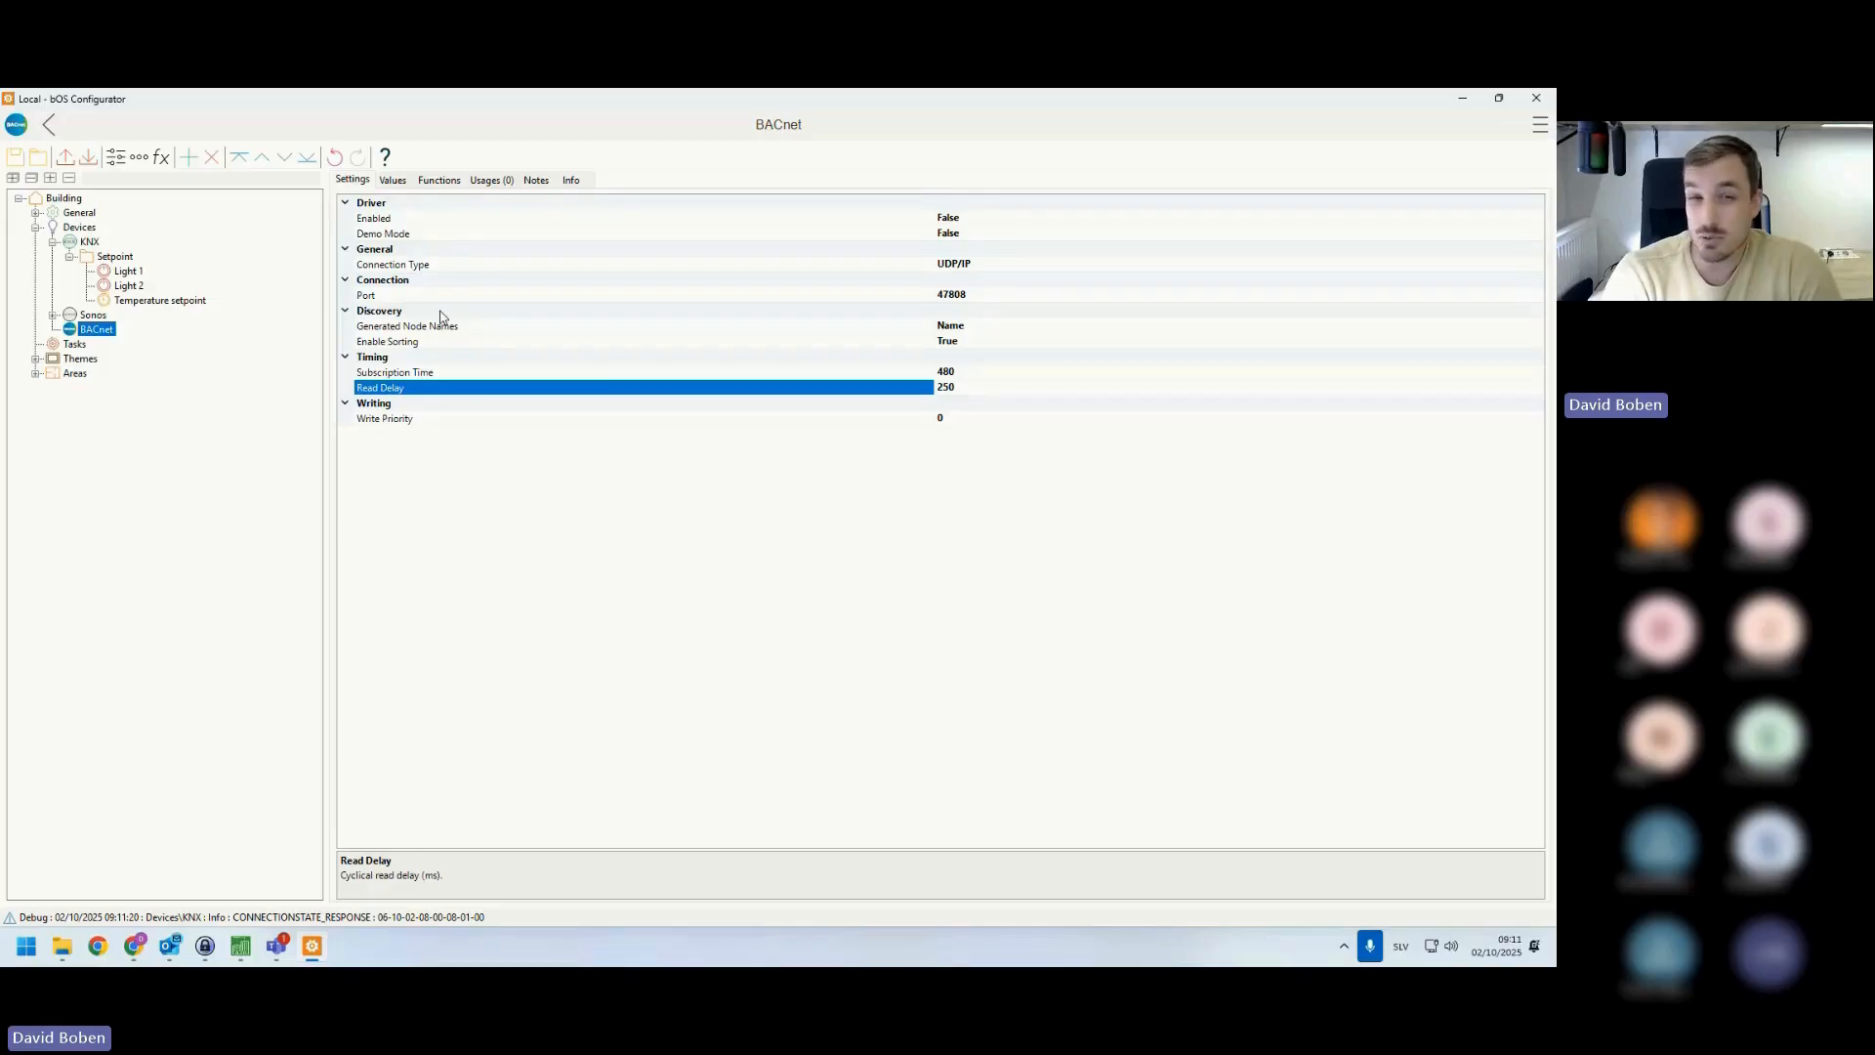
{"action": "left_click", "coordinate": [408, 221]}
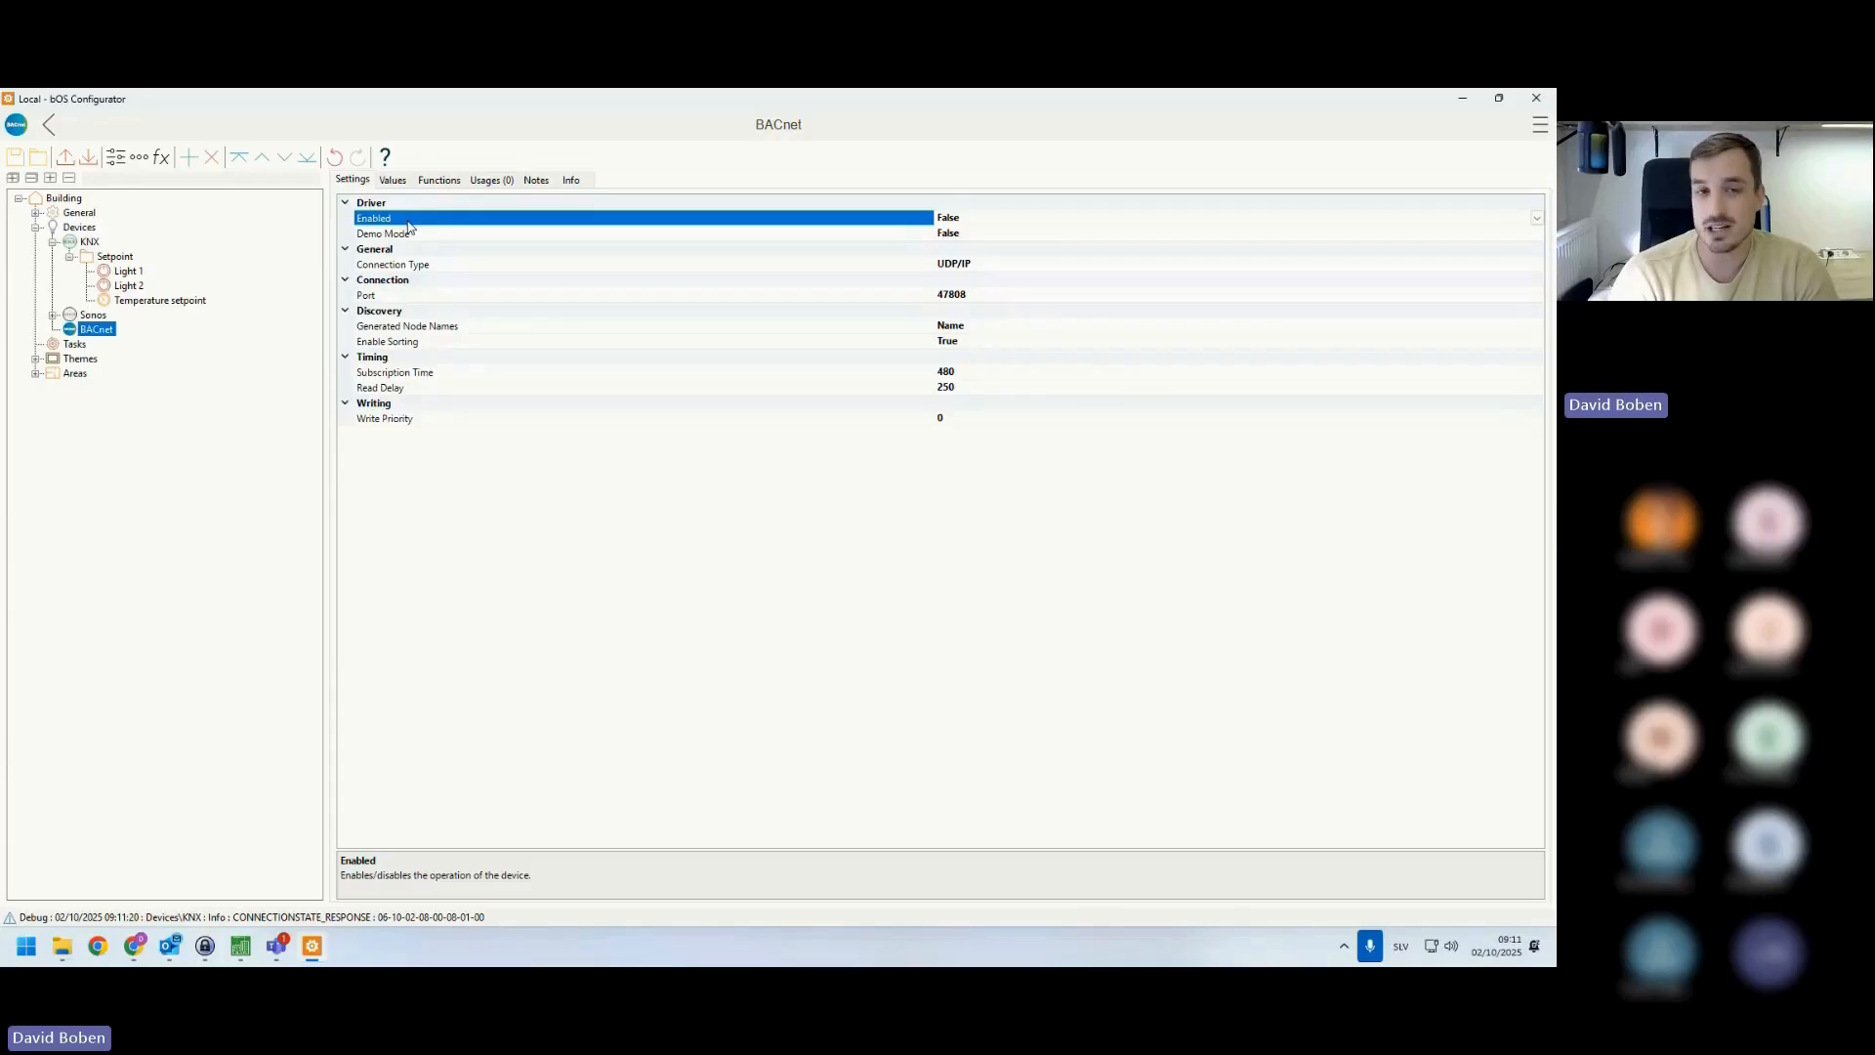
{"action": "left_click", "coordinate": [446, 180]}
{"action": "left_click", "coordinate": [427, 200]}
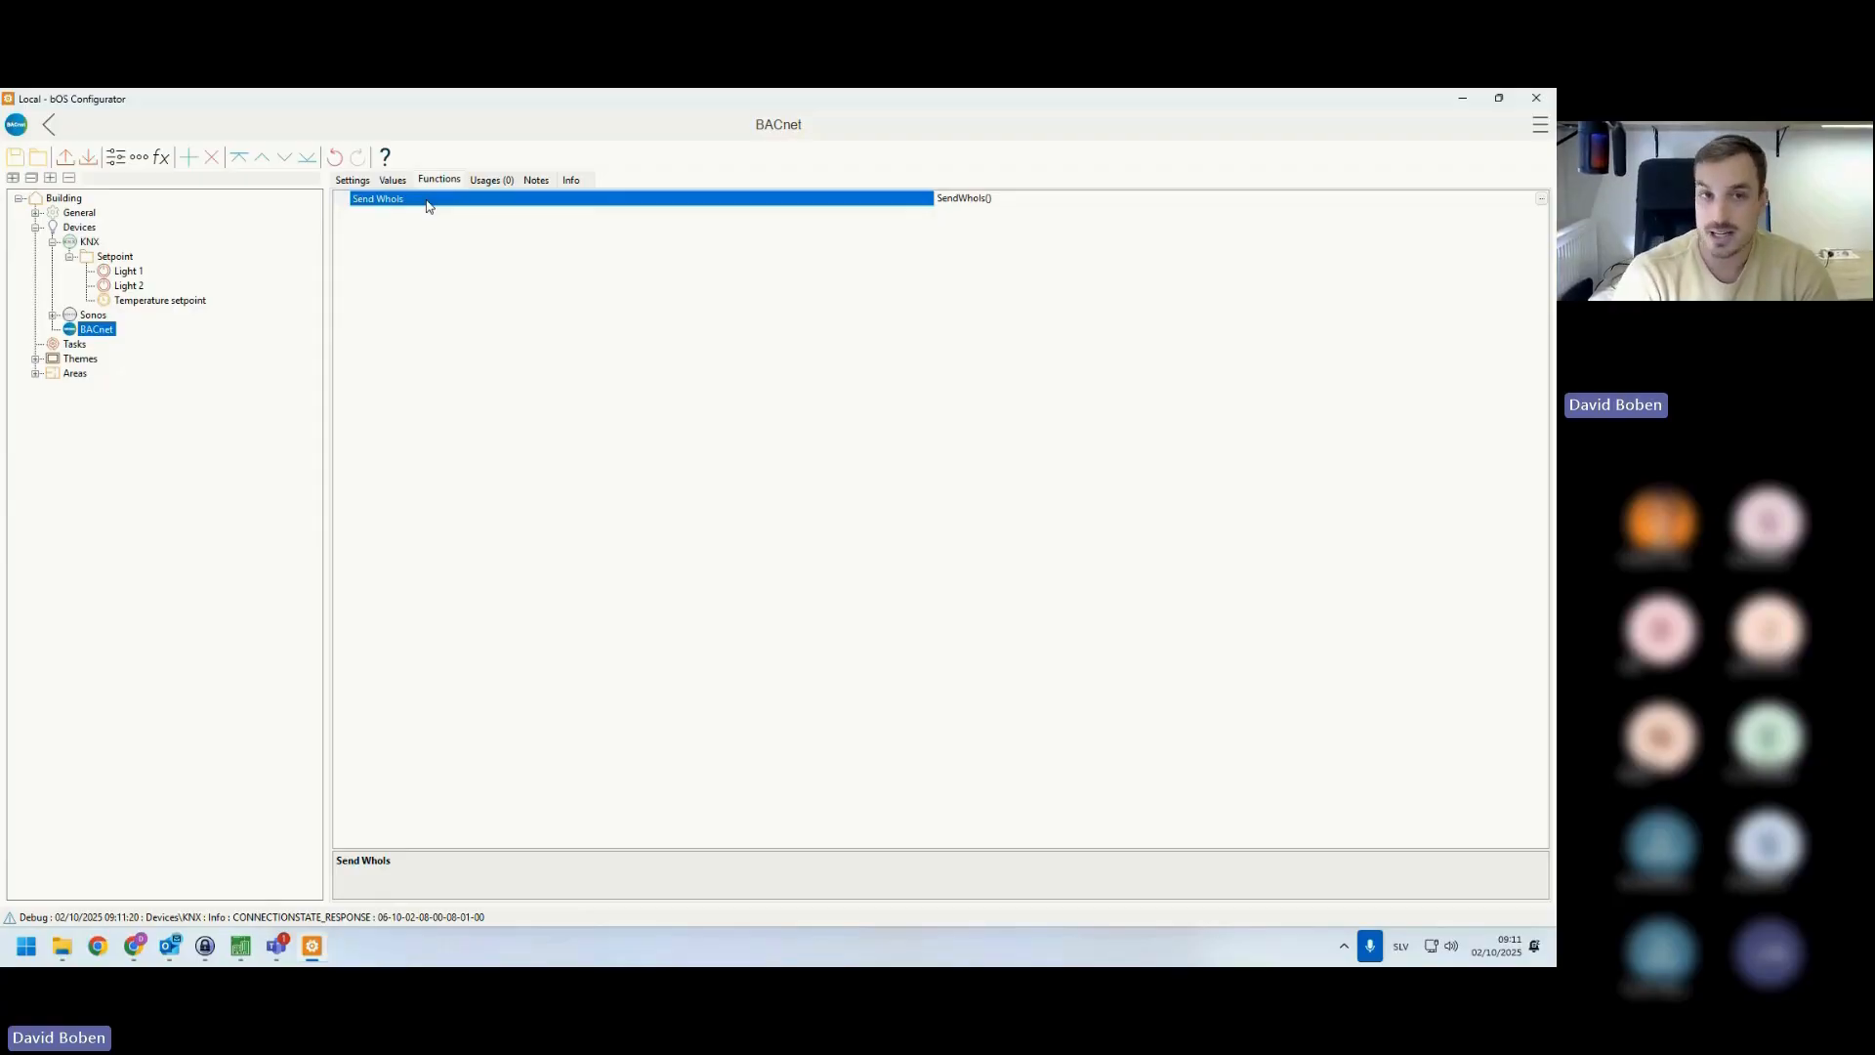
- Enable the BACnet driver and open the settings of the RC Comfortclick device found under it
{"action": "left_click", "coordinate": [353, 180]}
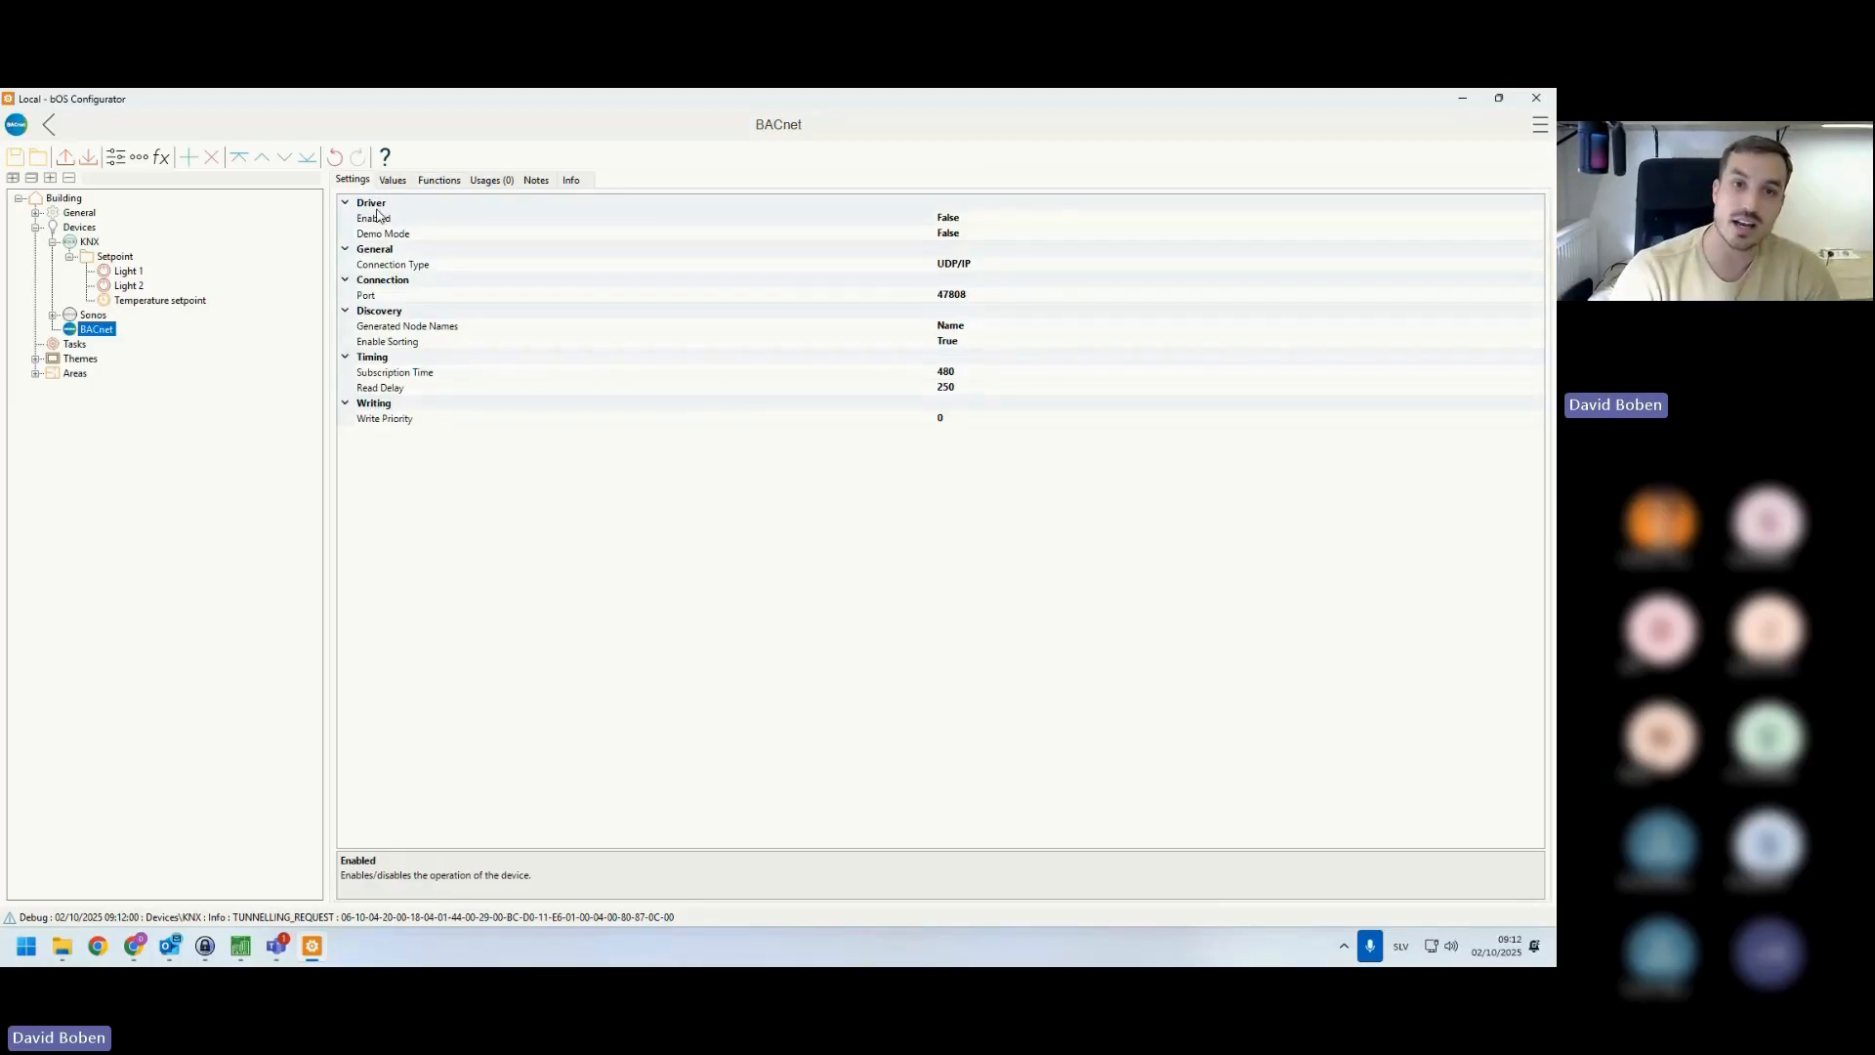
{"action": "double_click", "coordinate": [382, 220]}
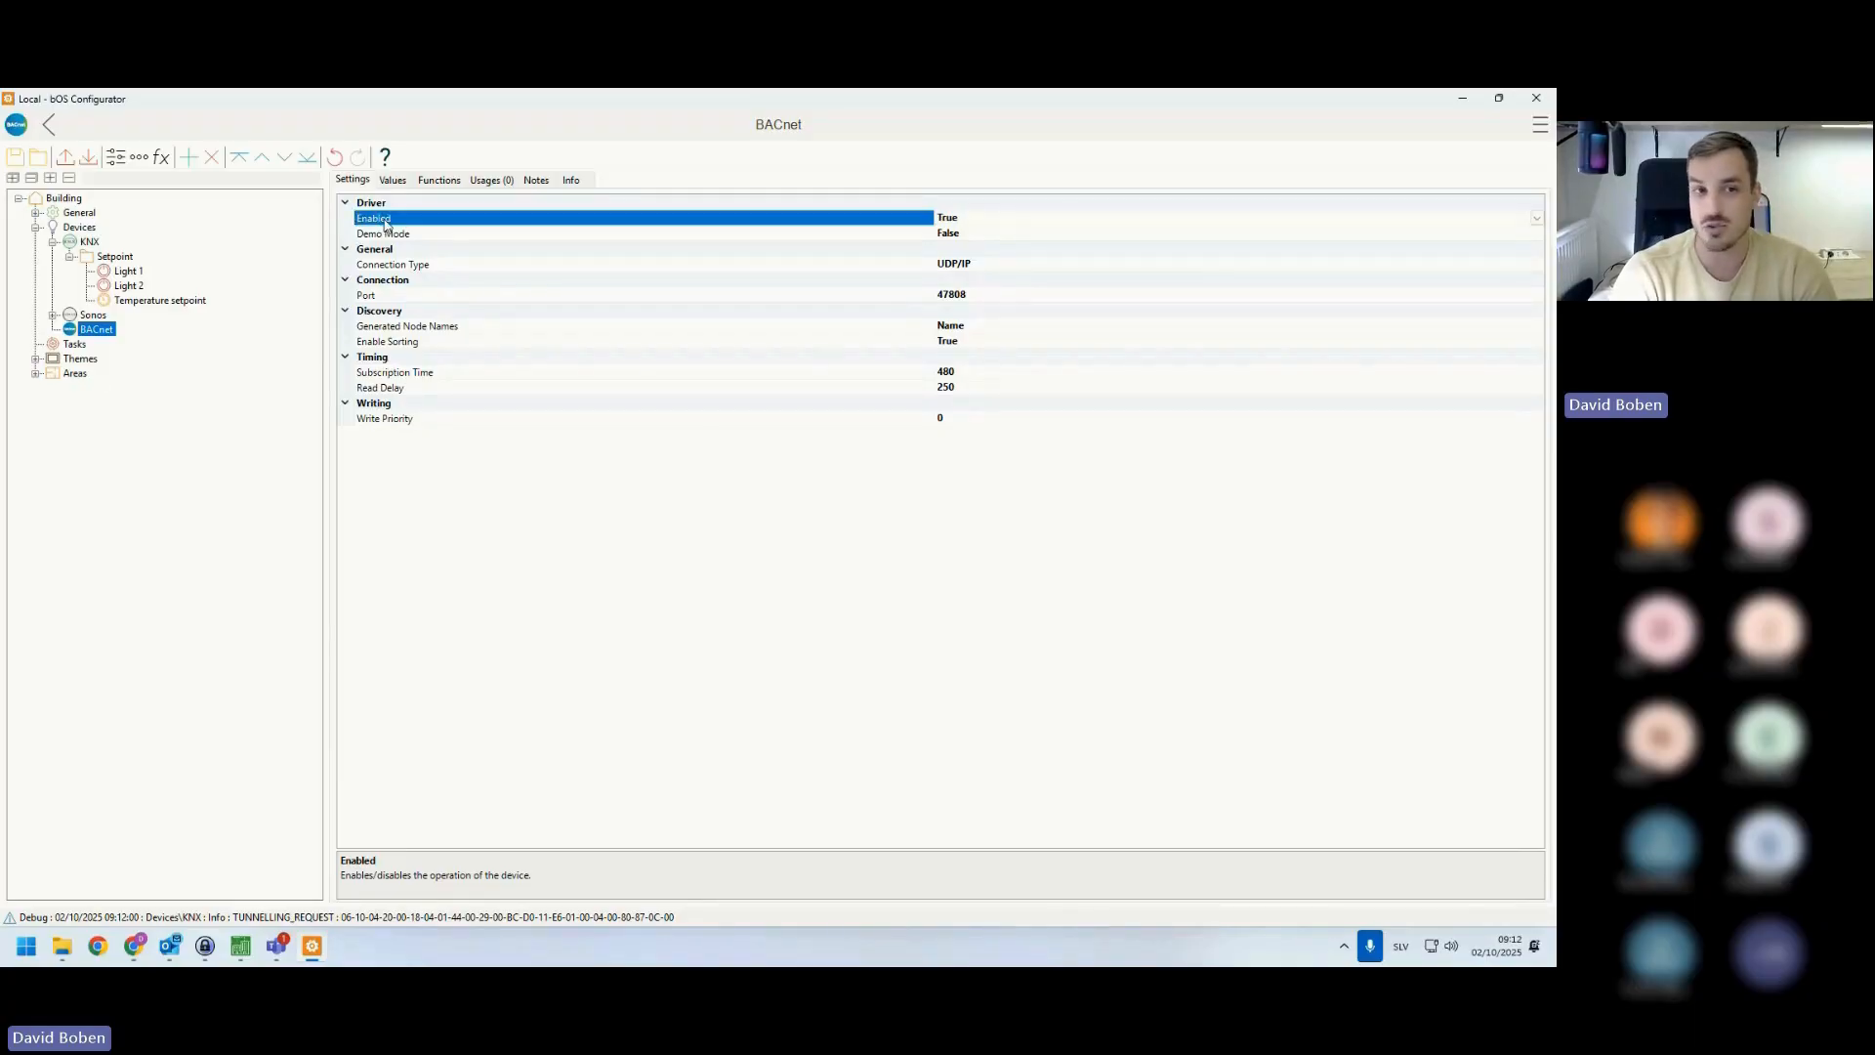
{"action": "left_click", "coordinate": [53, 329]}
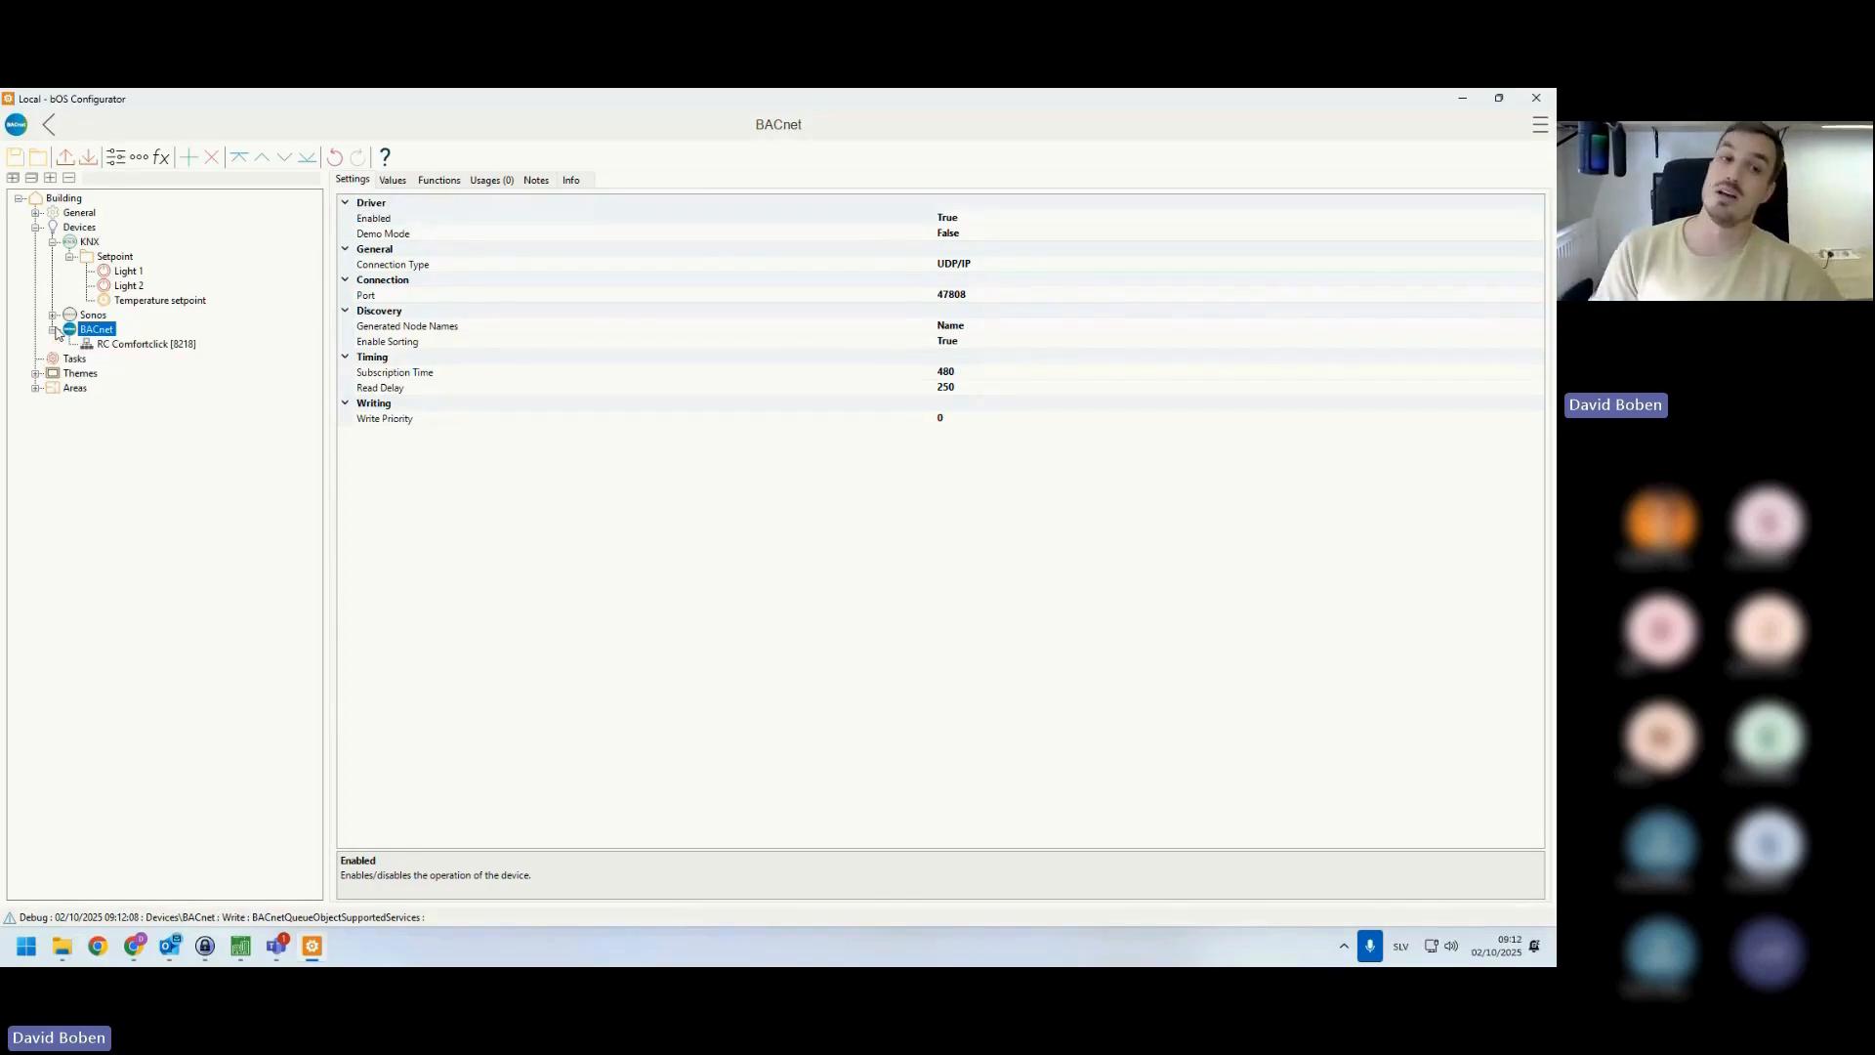
{"action": "left_click", "coordinate": [138, 346]}
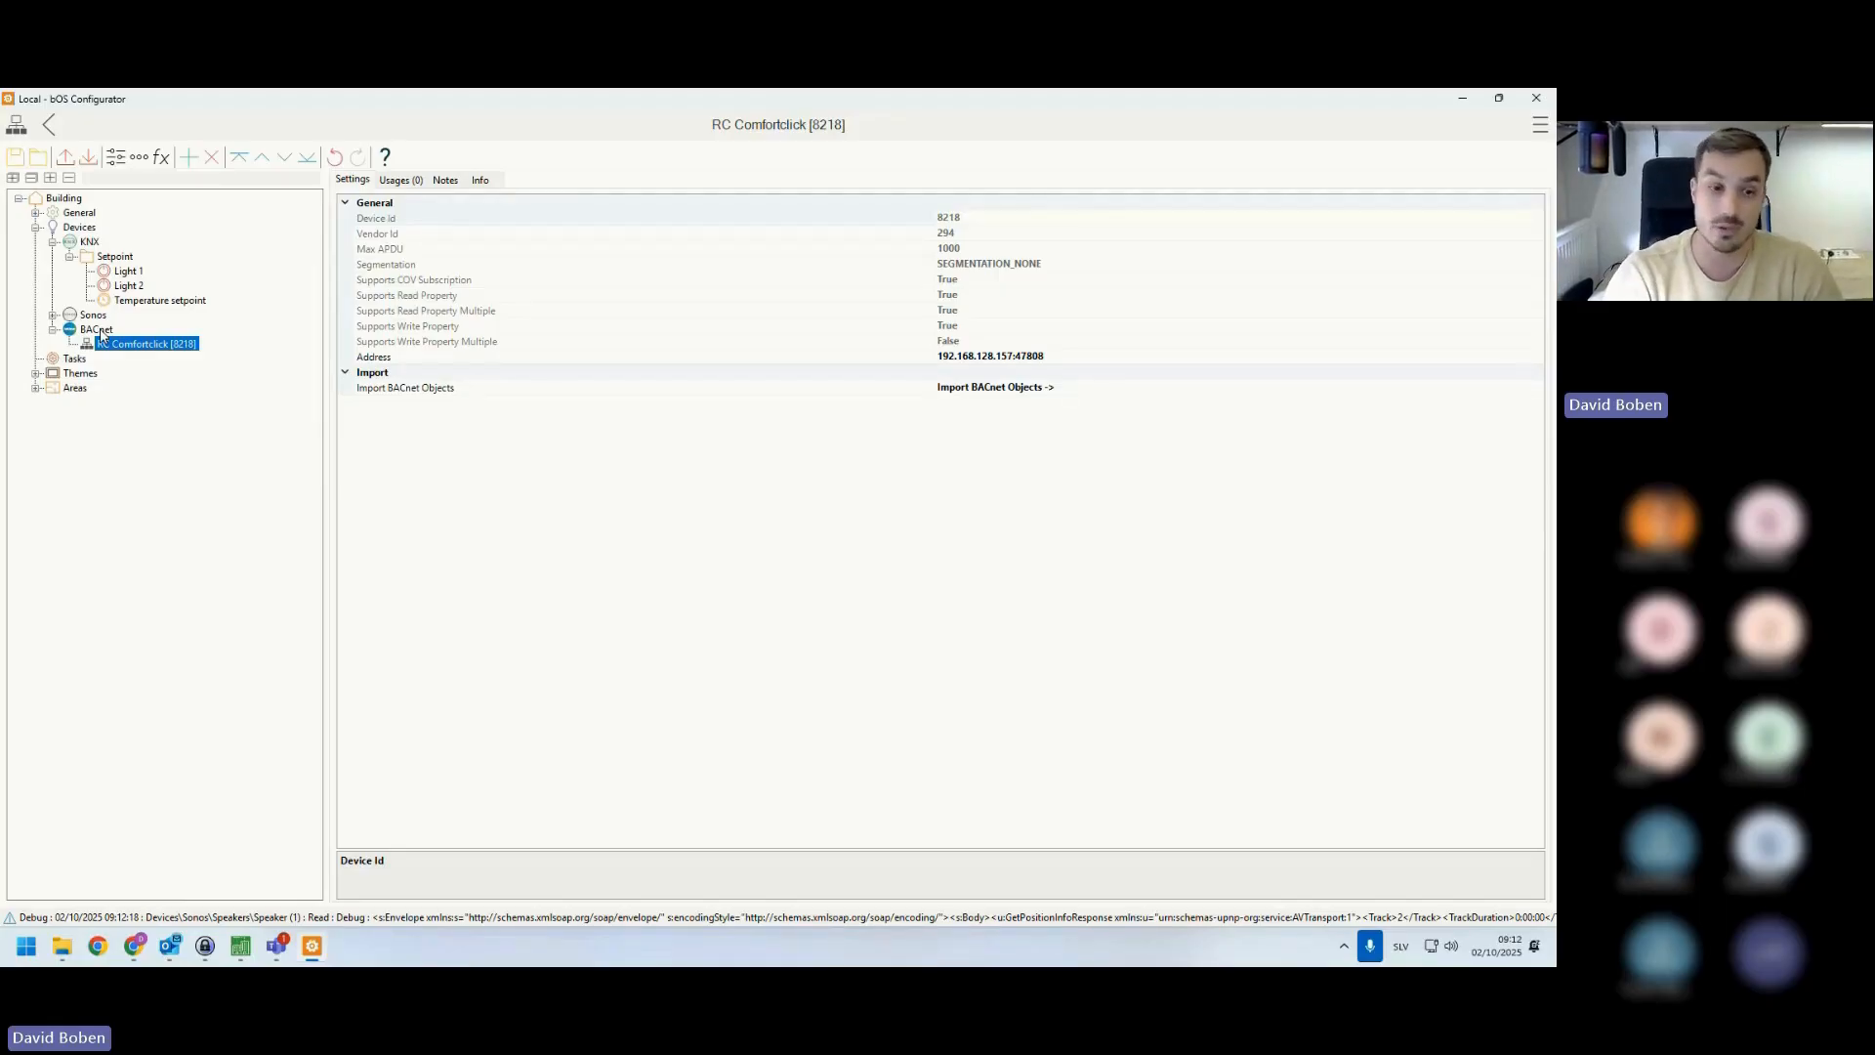
- Manually add a Device node with its default name under BACnet
{"action": "left_click", "coordinate": [98, 330]}
{"action": "right_click", "coordinate": [102, 336]}
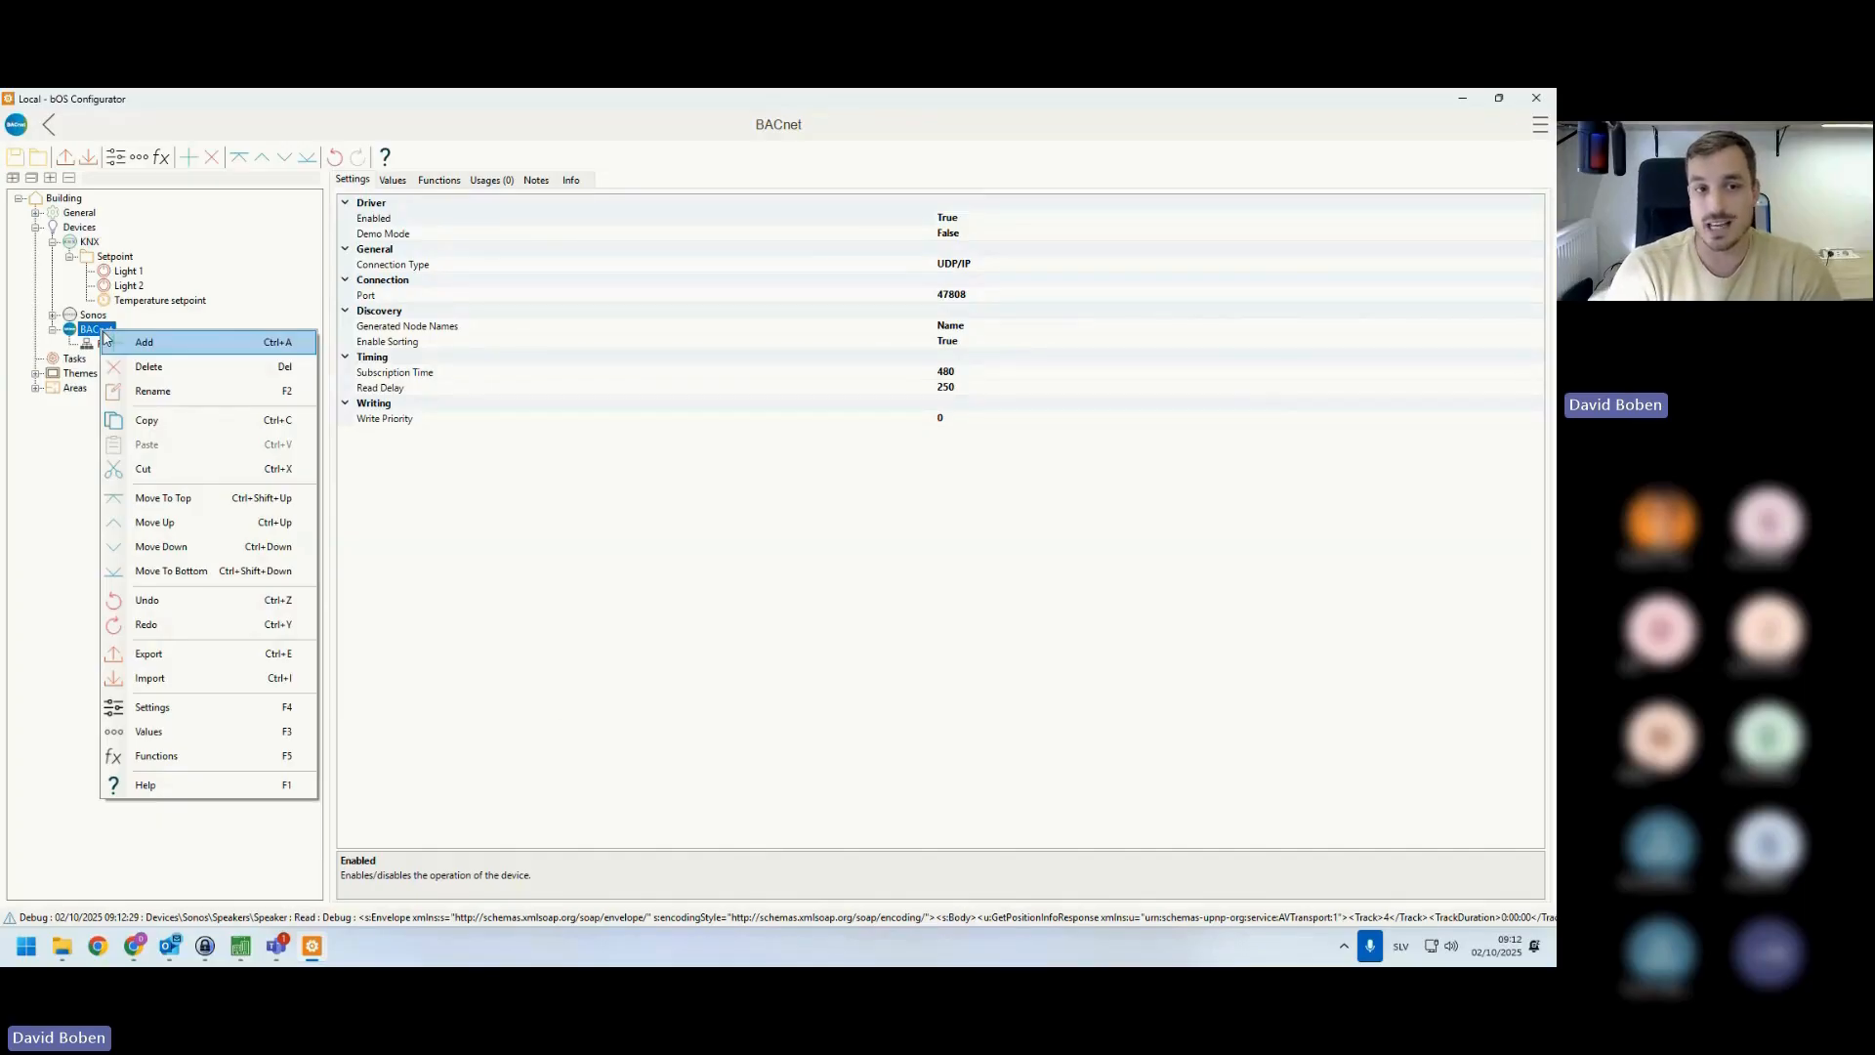
{"action": "left_click", "coordinate": [105, 340]}
{"action": "left_click", "coordinate": [586, 392]}
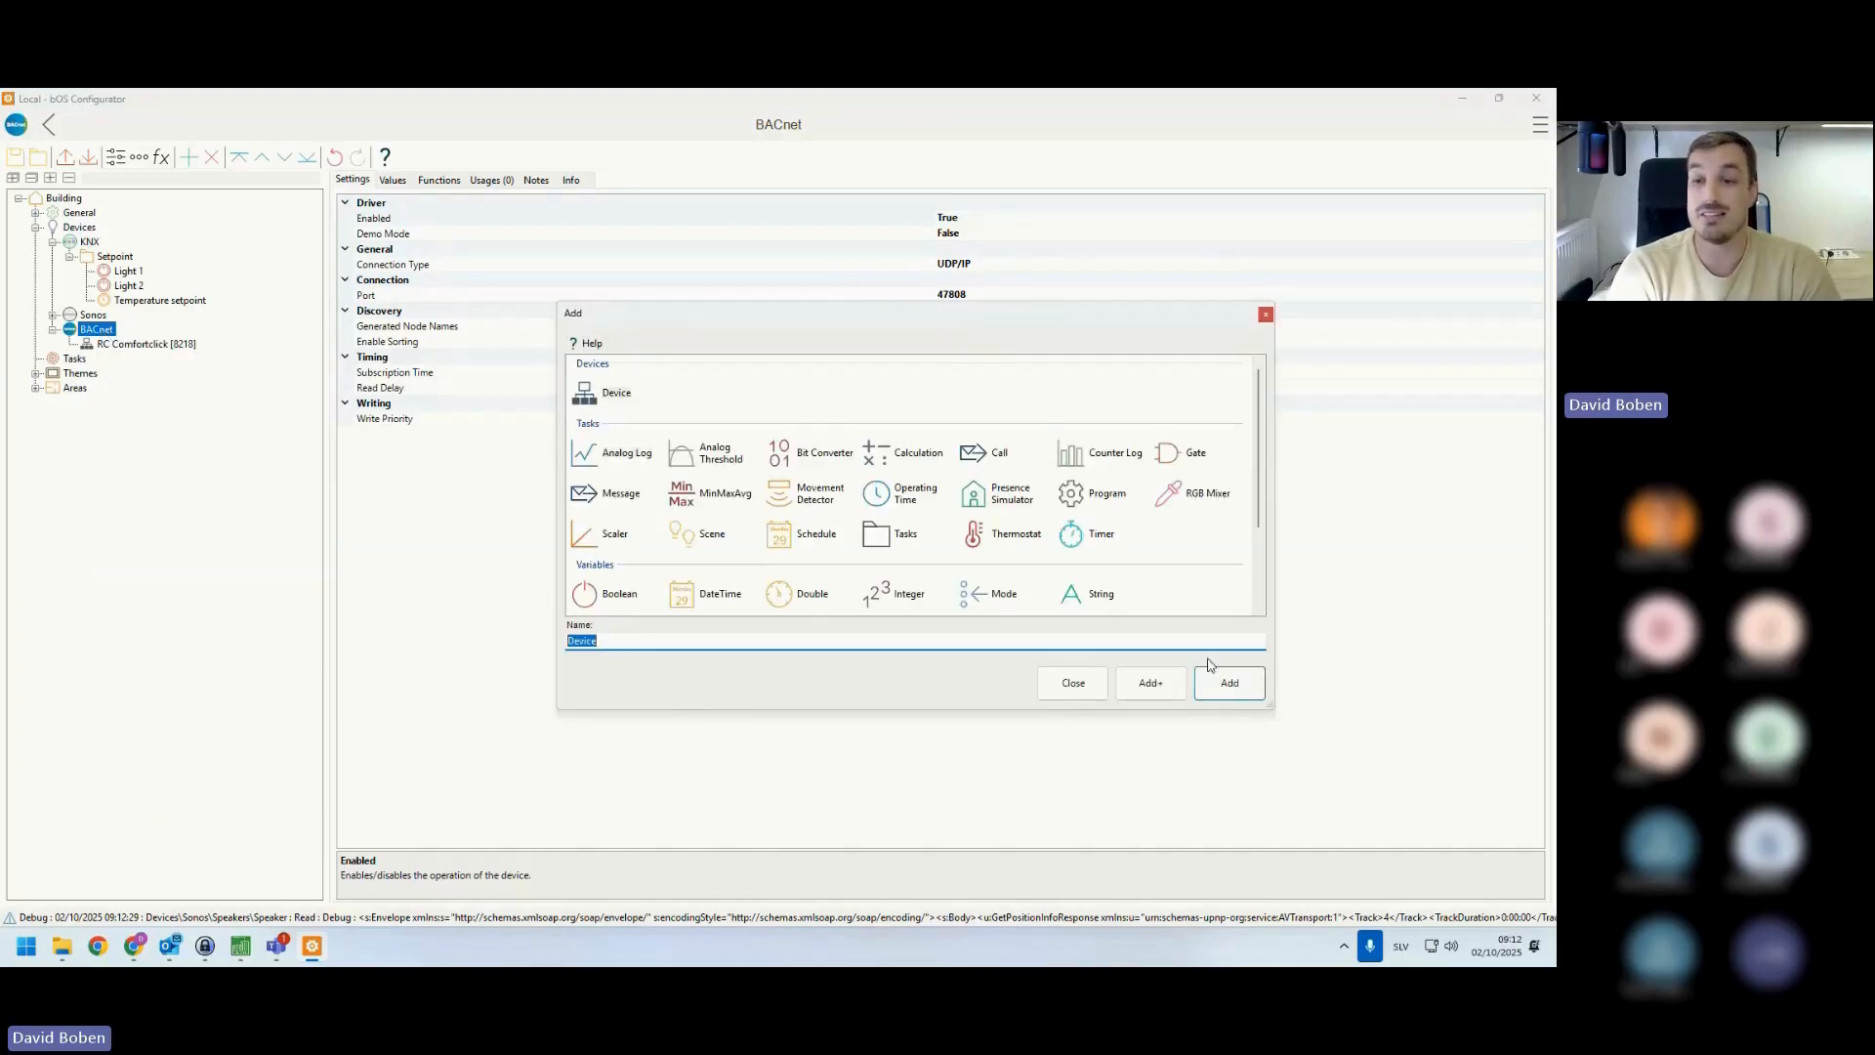
{"action": "left_click", "coordinate": [1229, 685]}
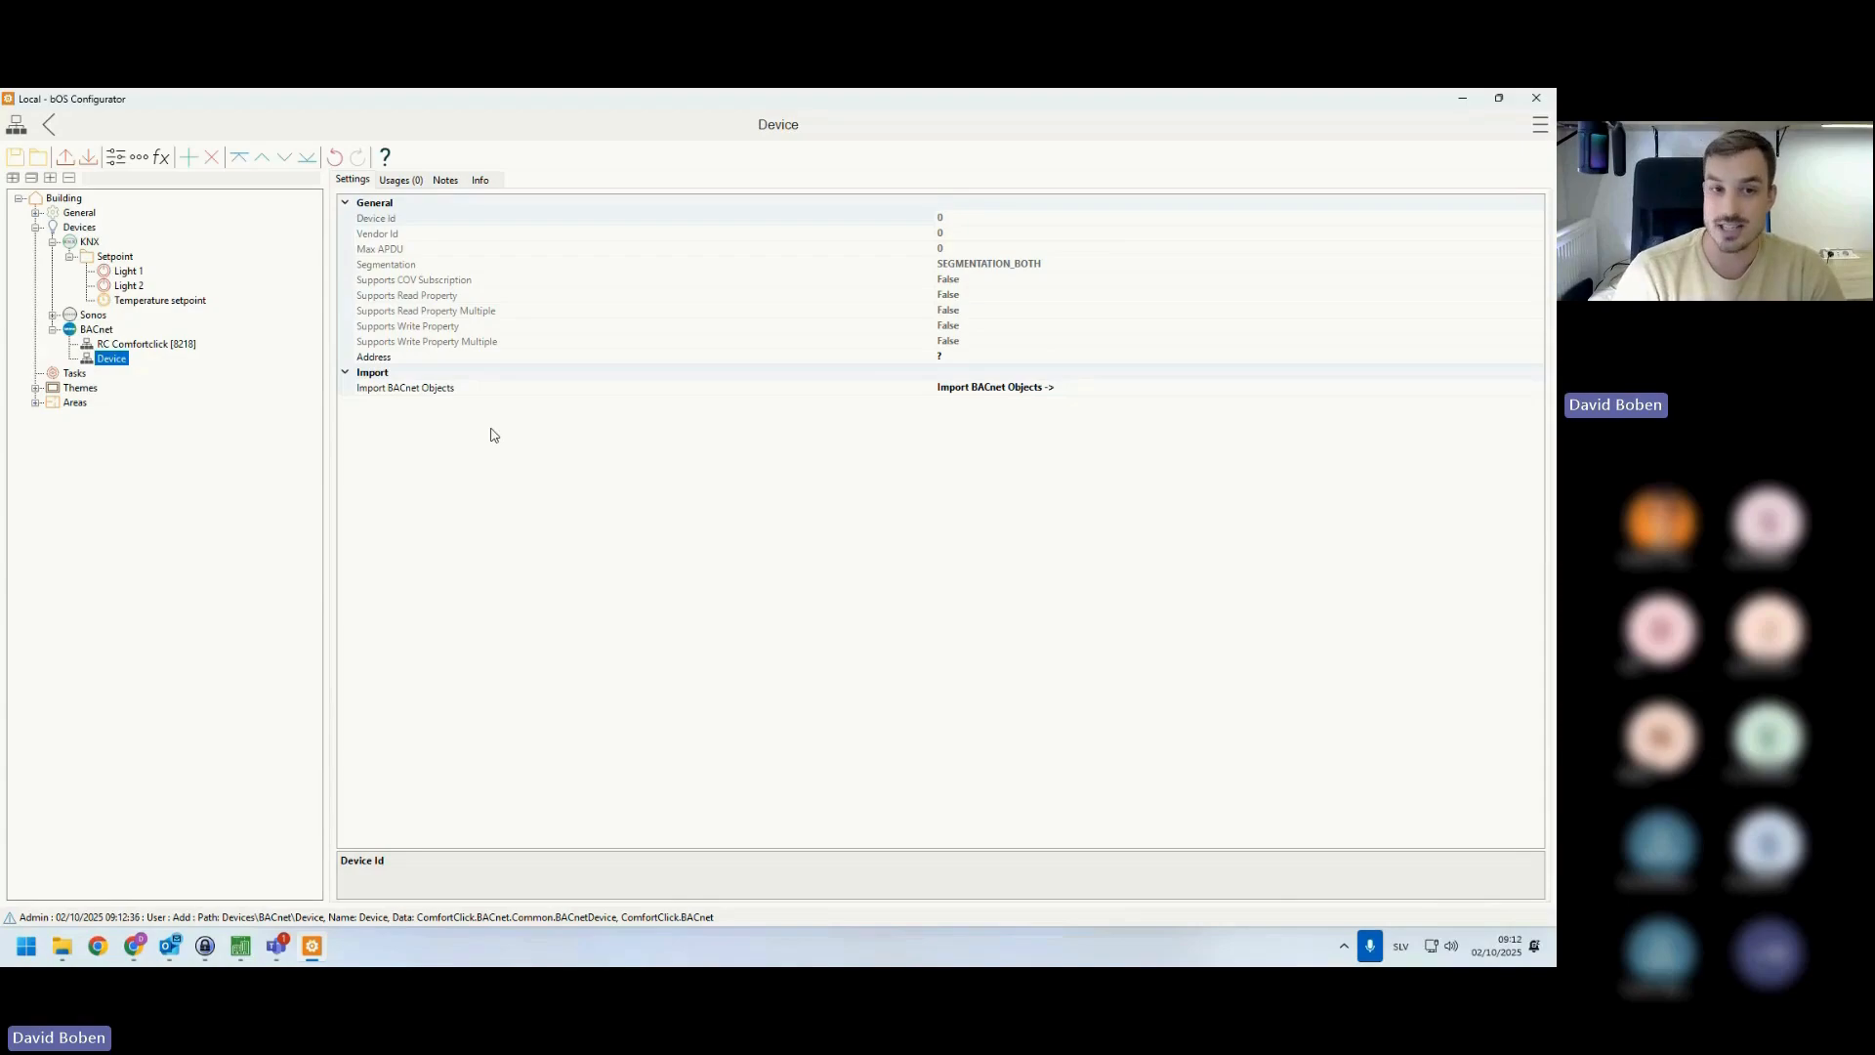
- View the address options of the manually added BACnet device and close them without changes
{"action": "left_click", "coordinate": [389, 357]}
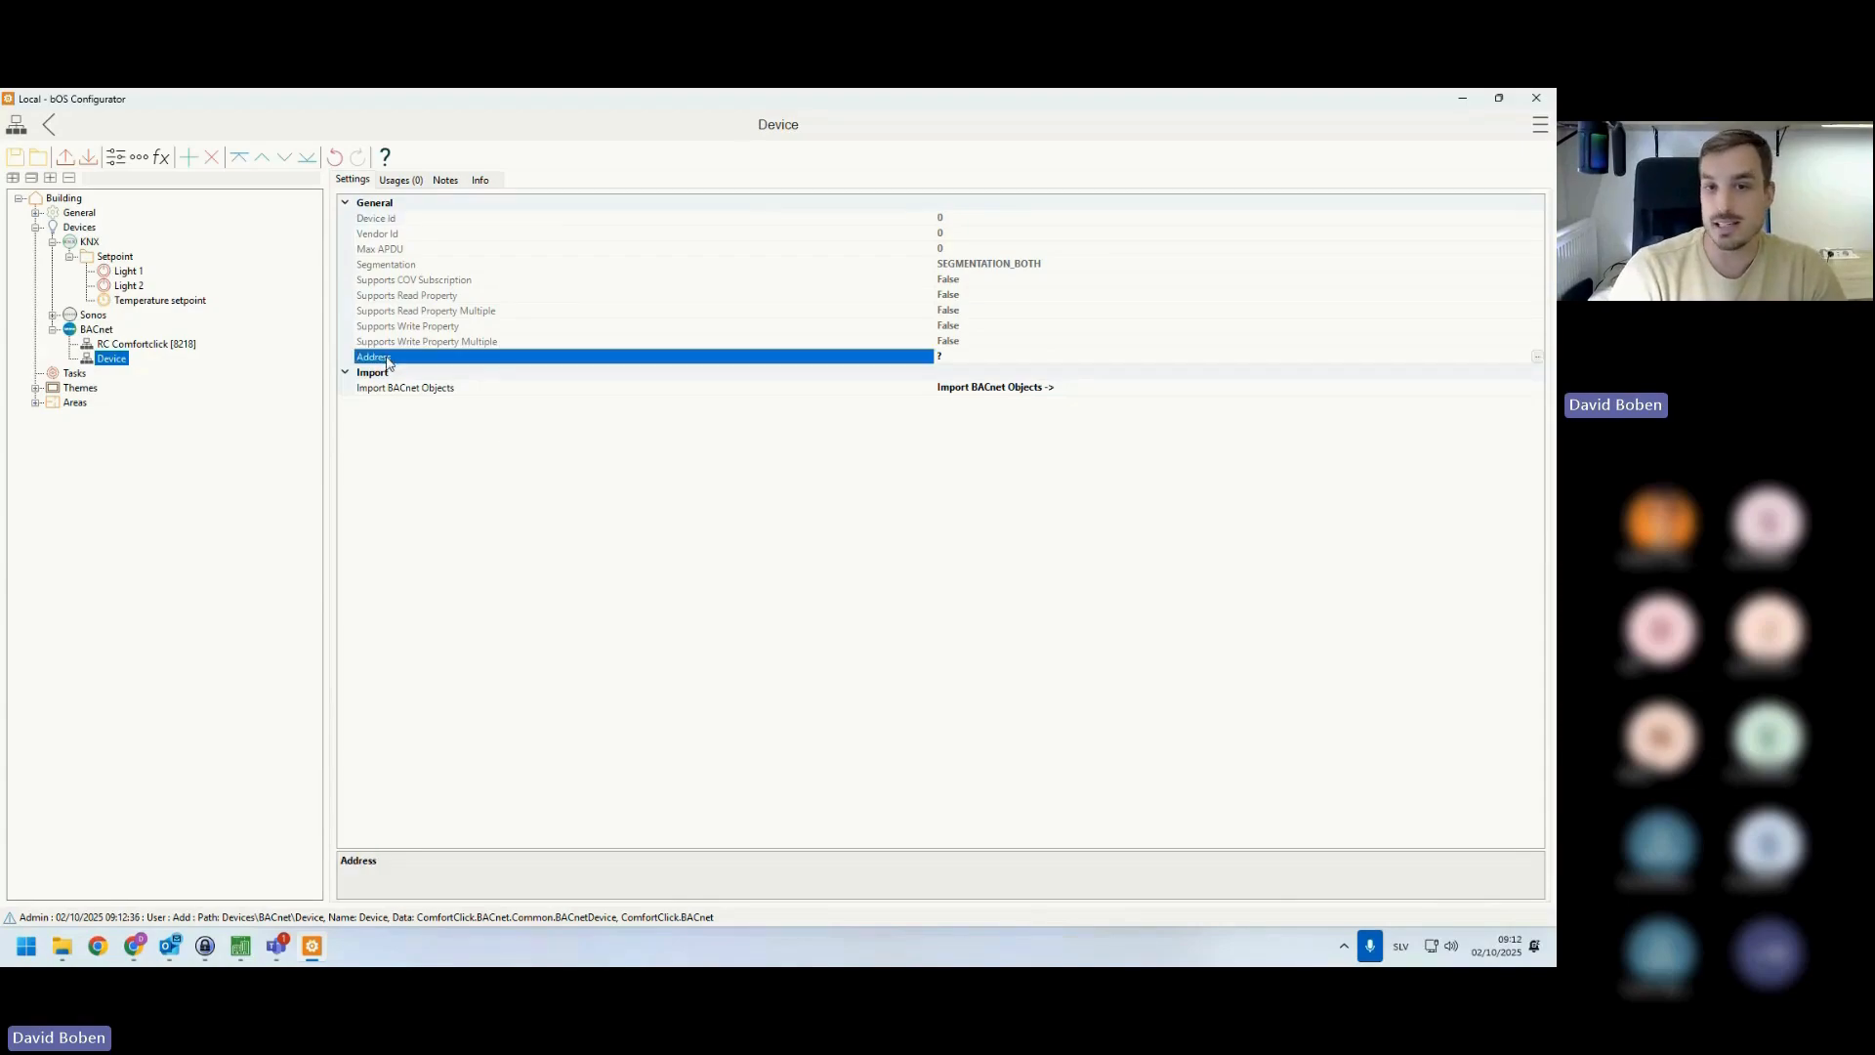
{"action": "left_click", "coordinate": [1539, 357]}
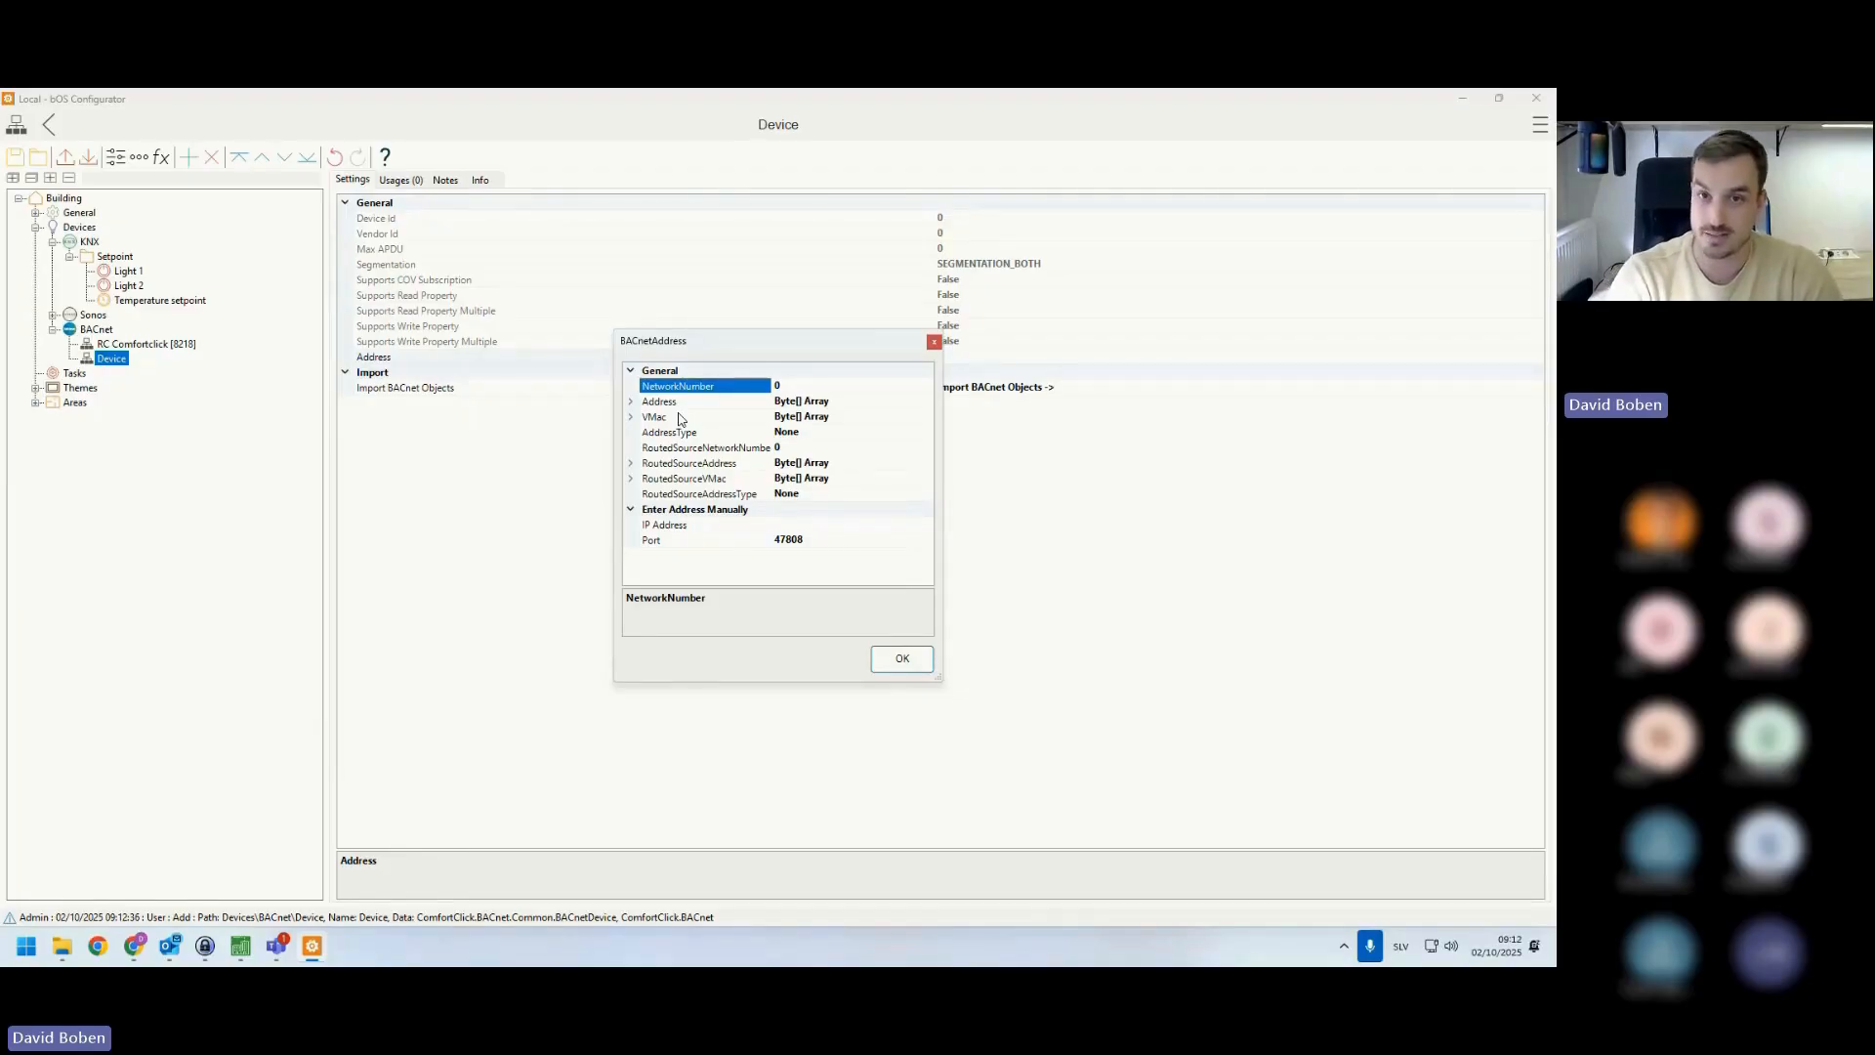
{"action": "left_click", "coordinate": [934, 341]}
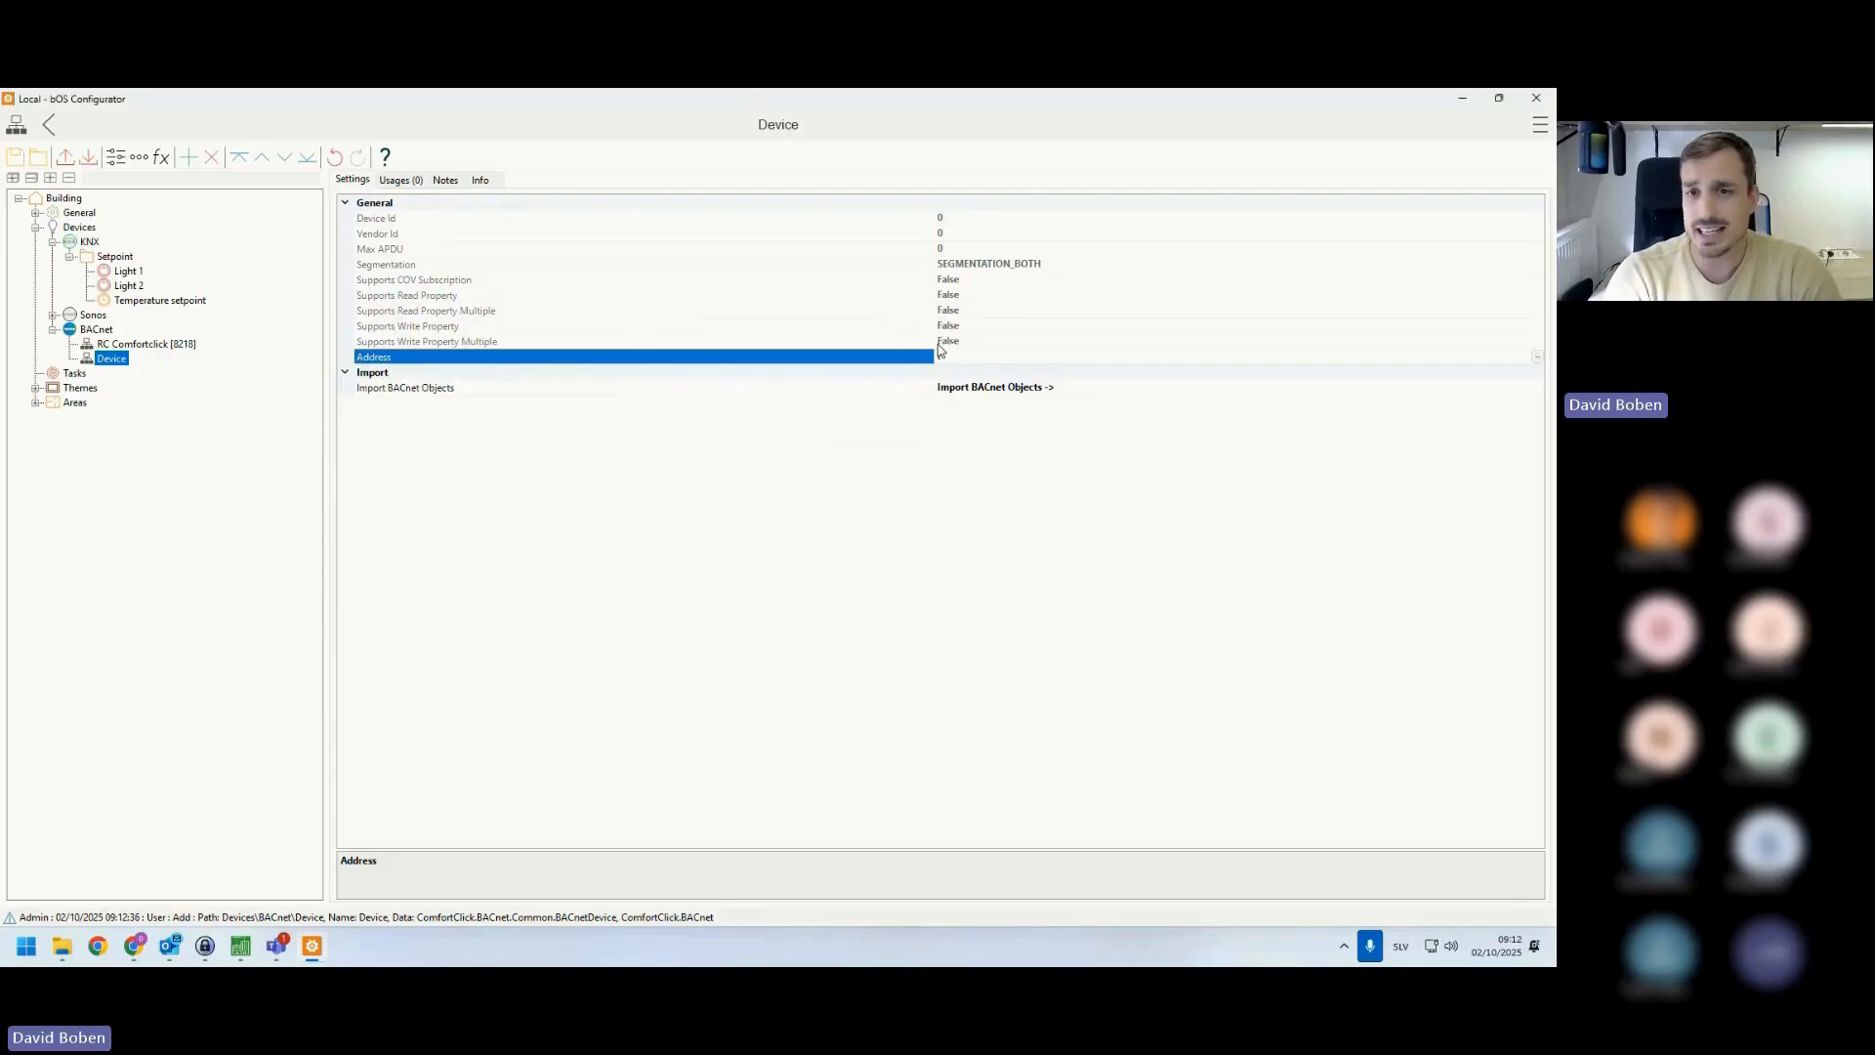
- Delete the manually added Device node from under BACnet
{"action": "left_click", "coordinate": [121, 345]}
{"action": "left_click", "coordinate": [114, 359]}
{"action": "key", "text": "Delete"}
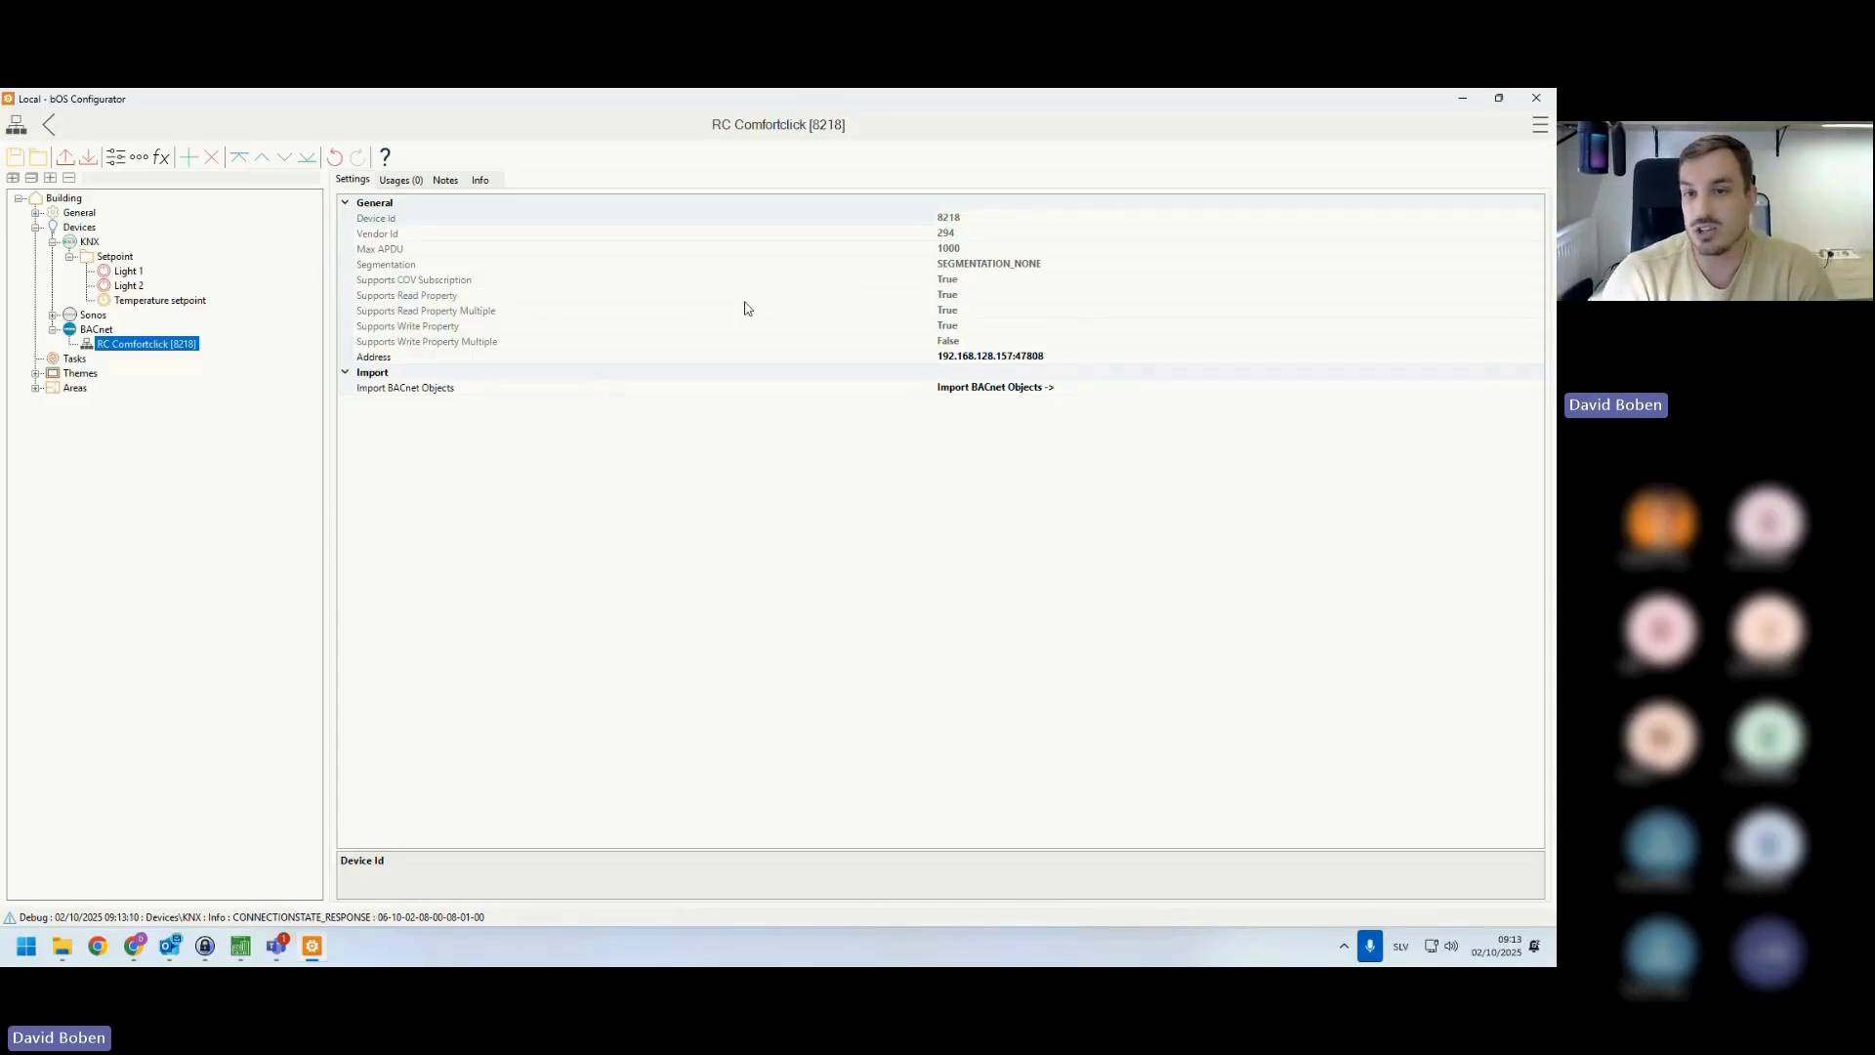
- Open the list of importable BACnet objects for the RC Comfortclick device and enlarge its window
{"action": "left_click", "coordinate": [456, 392]}
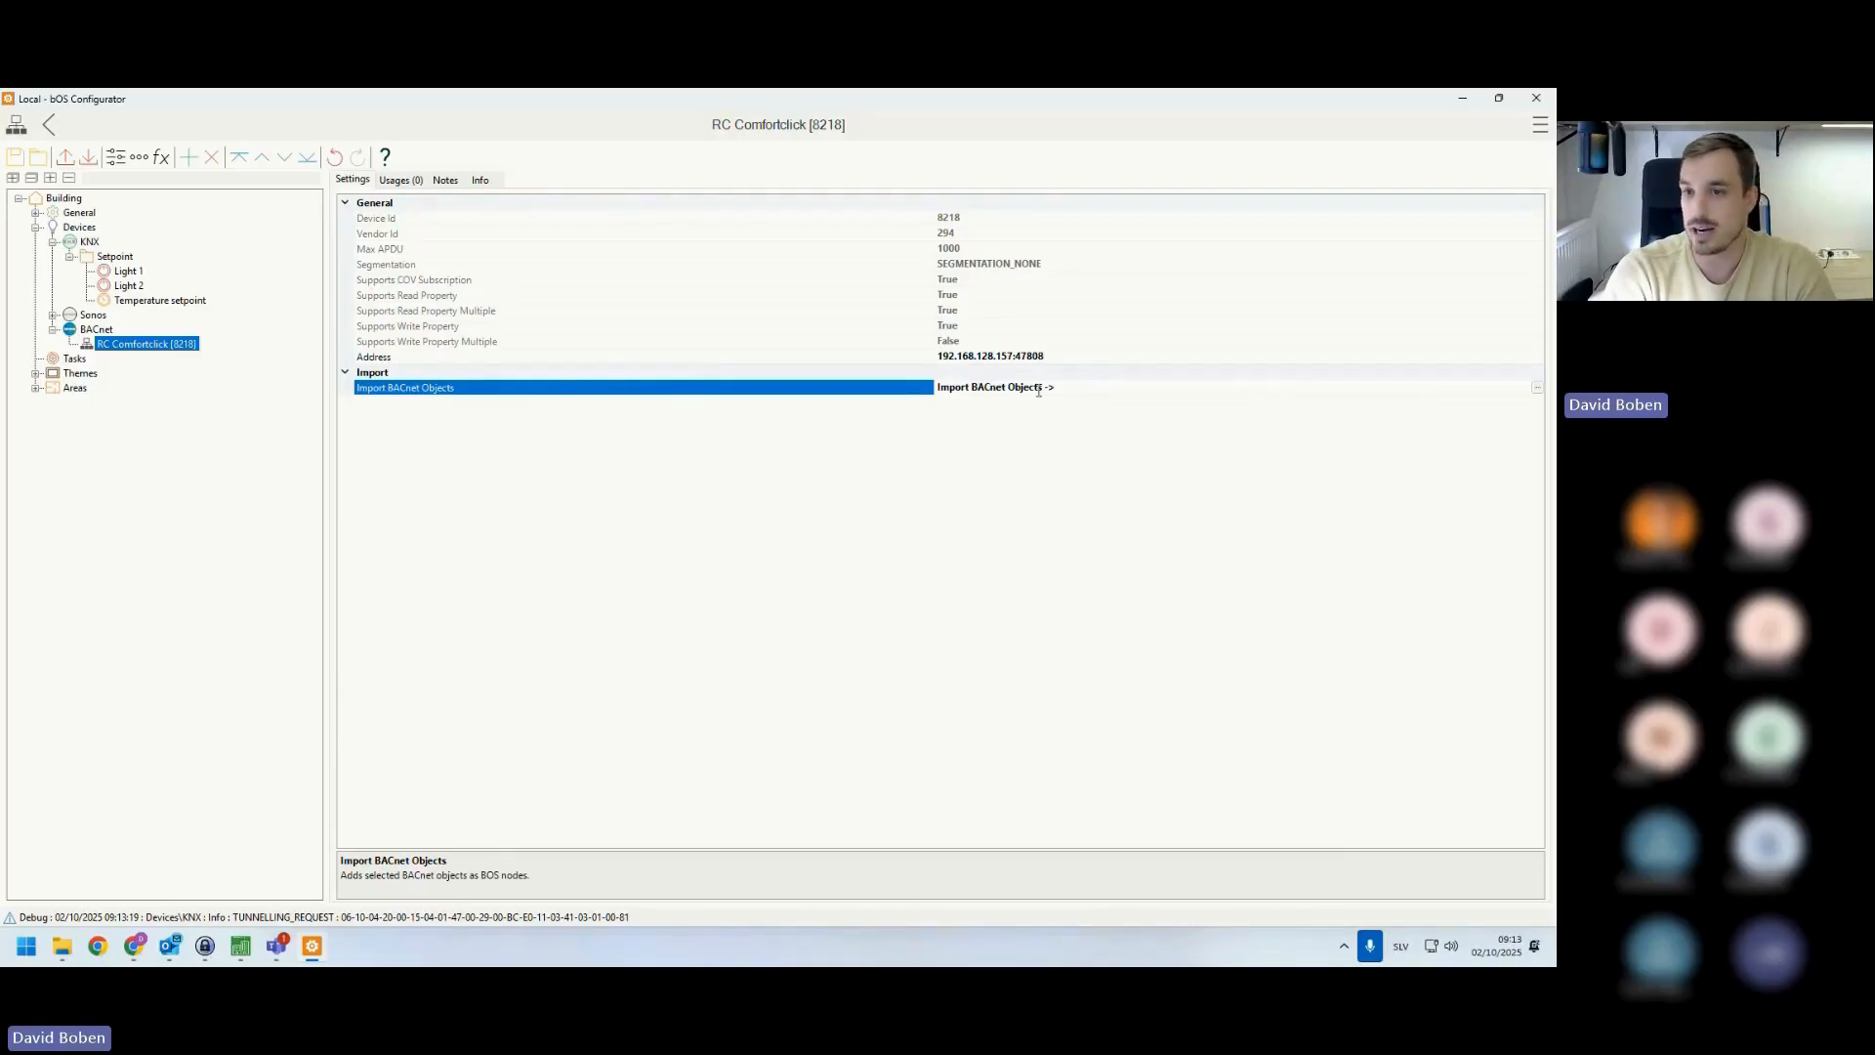
{"action": "left_click", "coordinate": [1537, 389]}
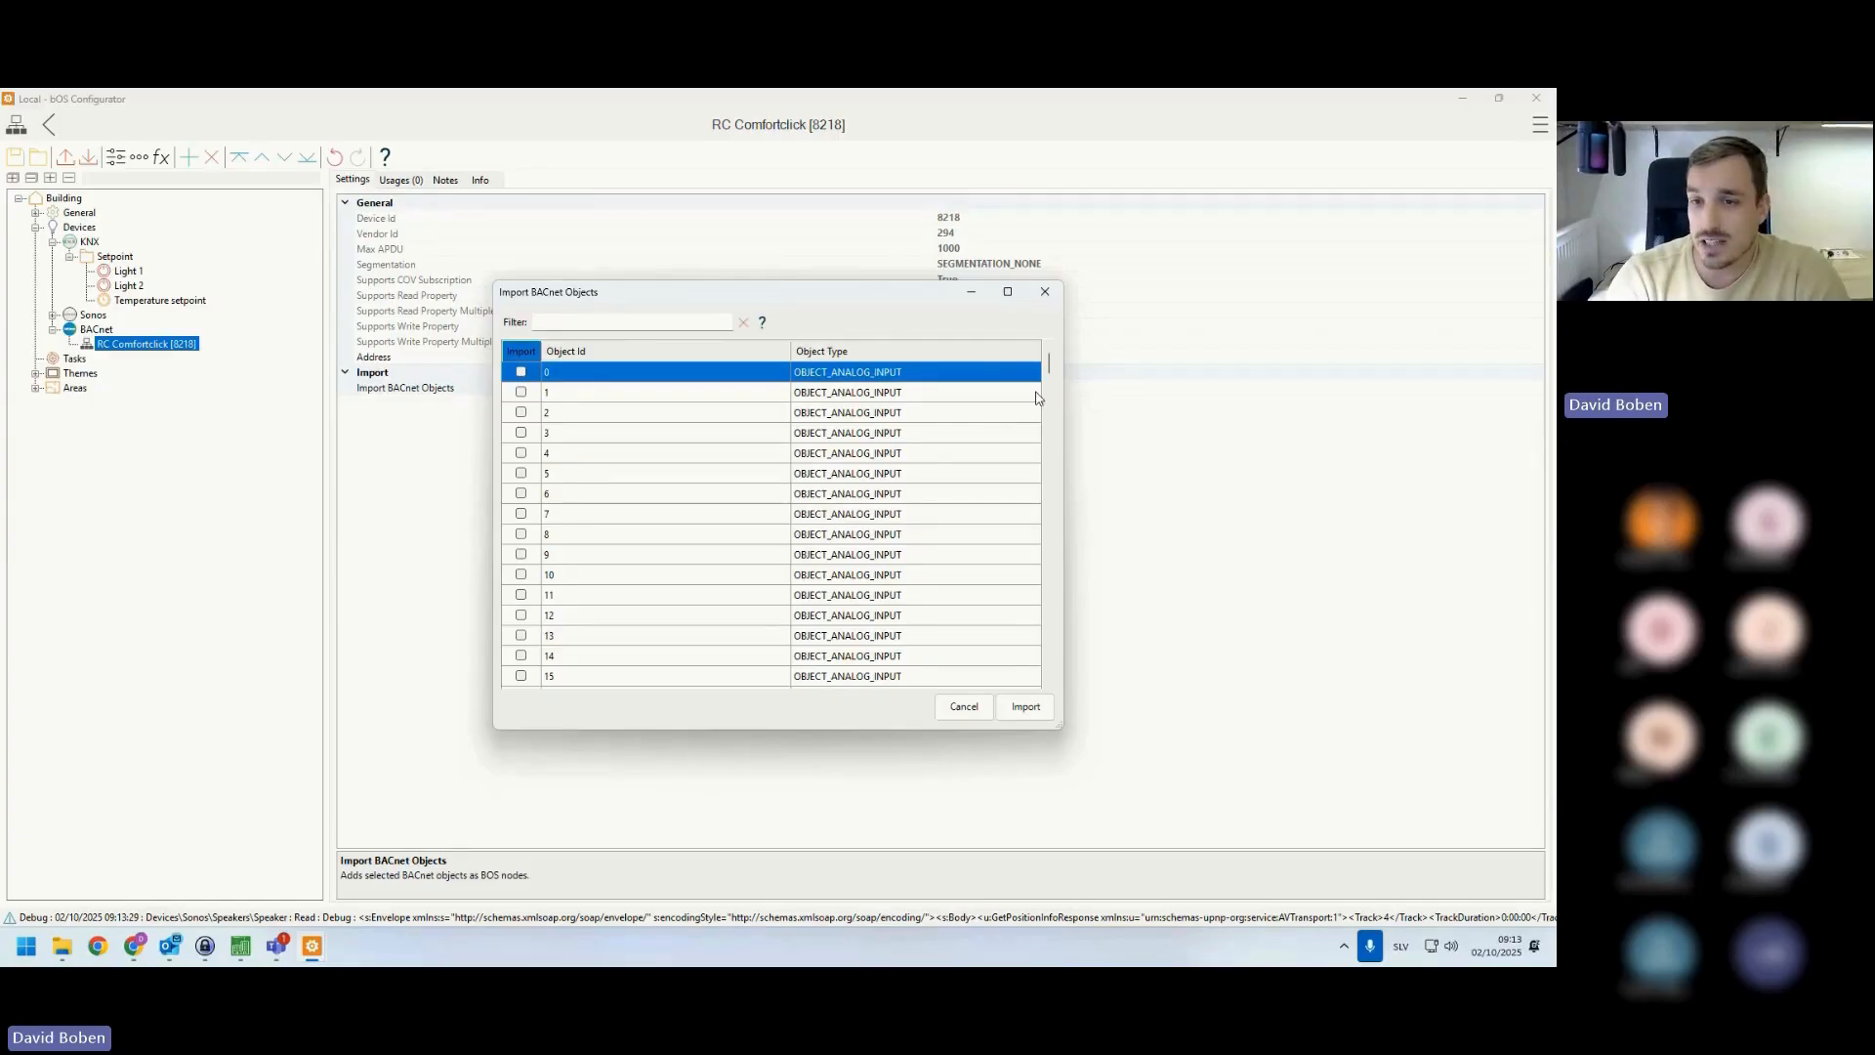
{"action": "mouse_move", "coordinate": [1048, 368]}
{"action": "left_mouse_down"}
{"action": "mouse_move", "coordinate": [1037, 680]}
{"action": "mouse_move", "coordinate": [1064, 362]}
{"action": "left_mouse_up"}
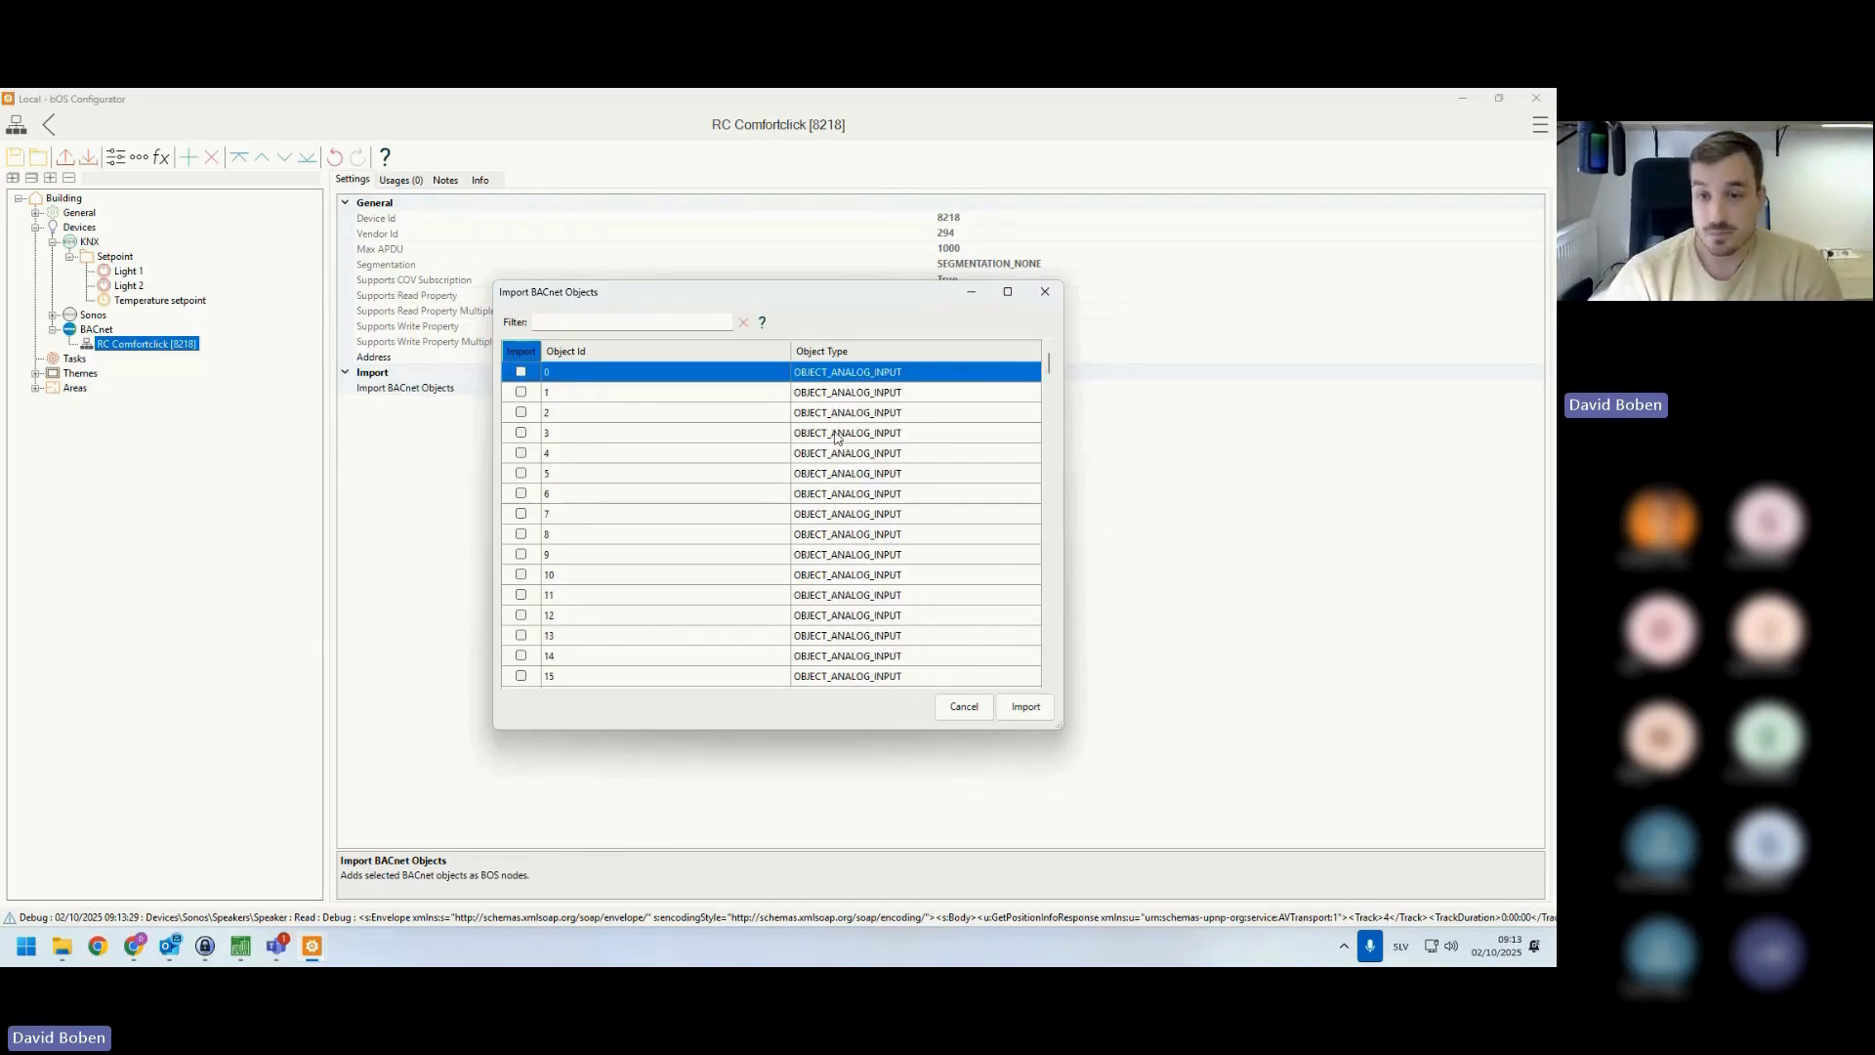
{"action": "left_click_drag", "start_coordinate": [707, 297], "coordinate": [587, 190]}
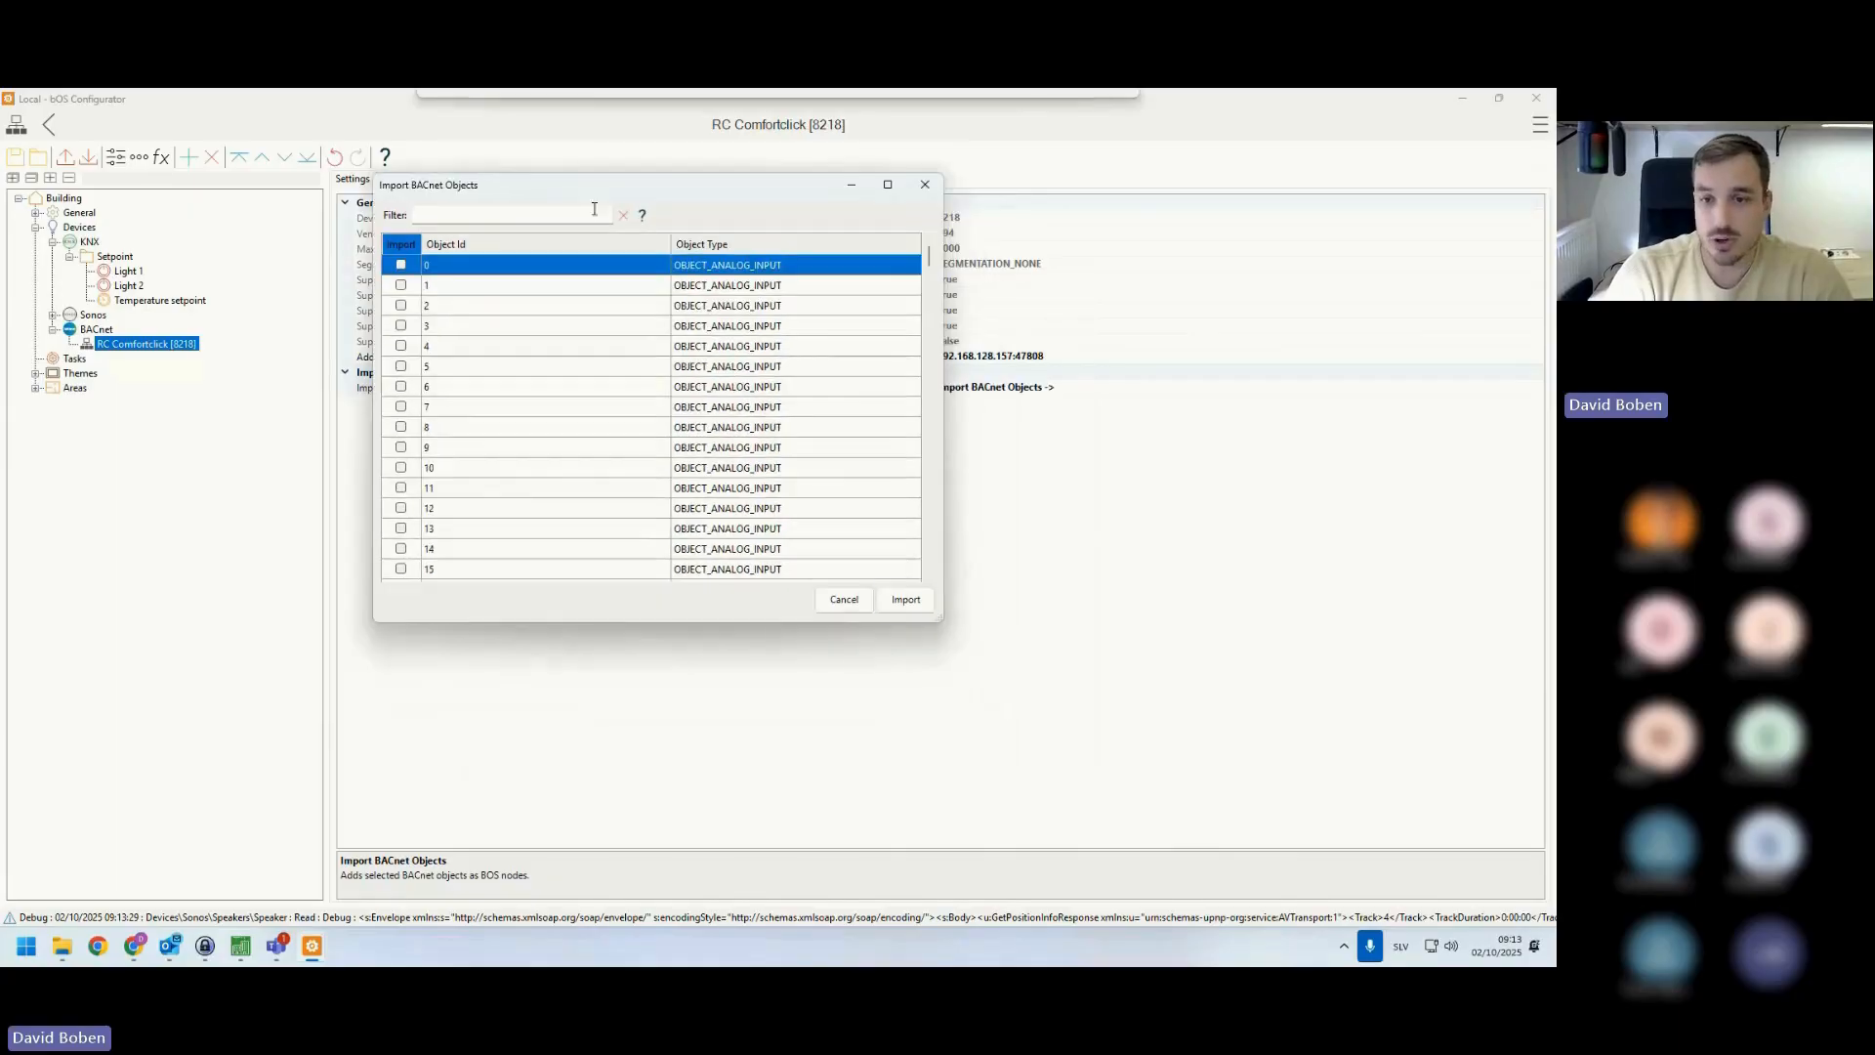
{"action": "left_click_drag", "start_coordinate": [936, 618], "coordinate": [1154, 727]}
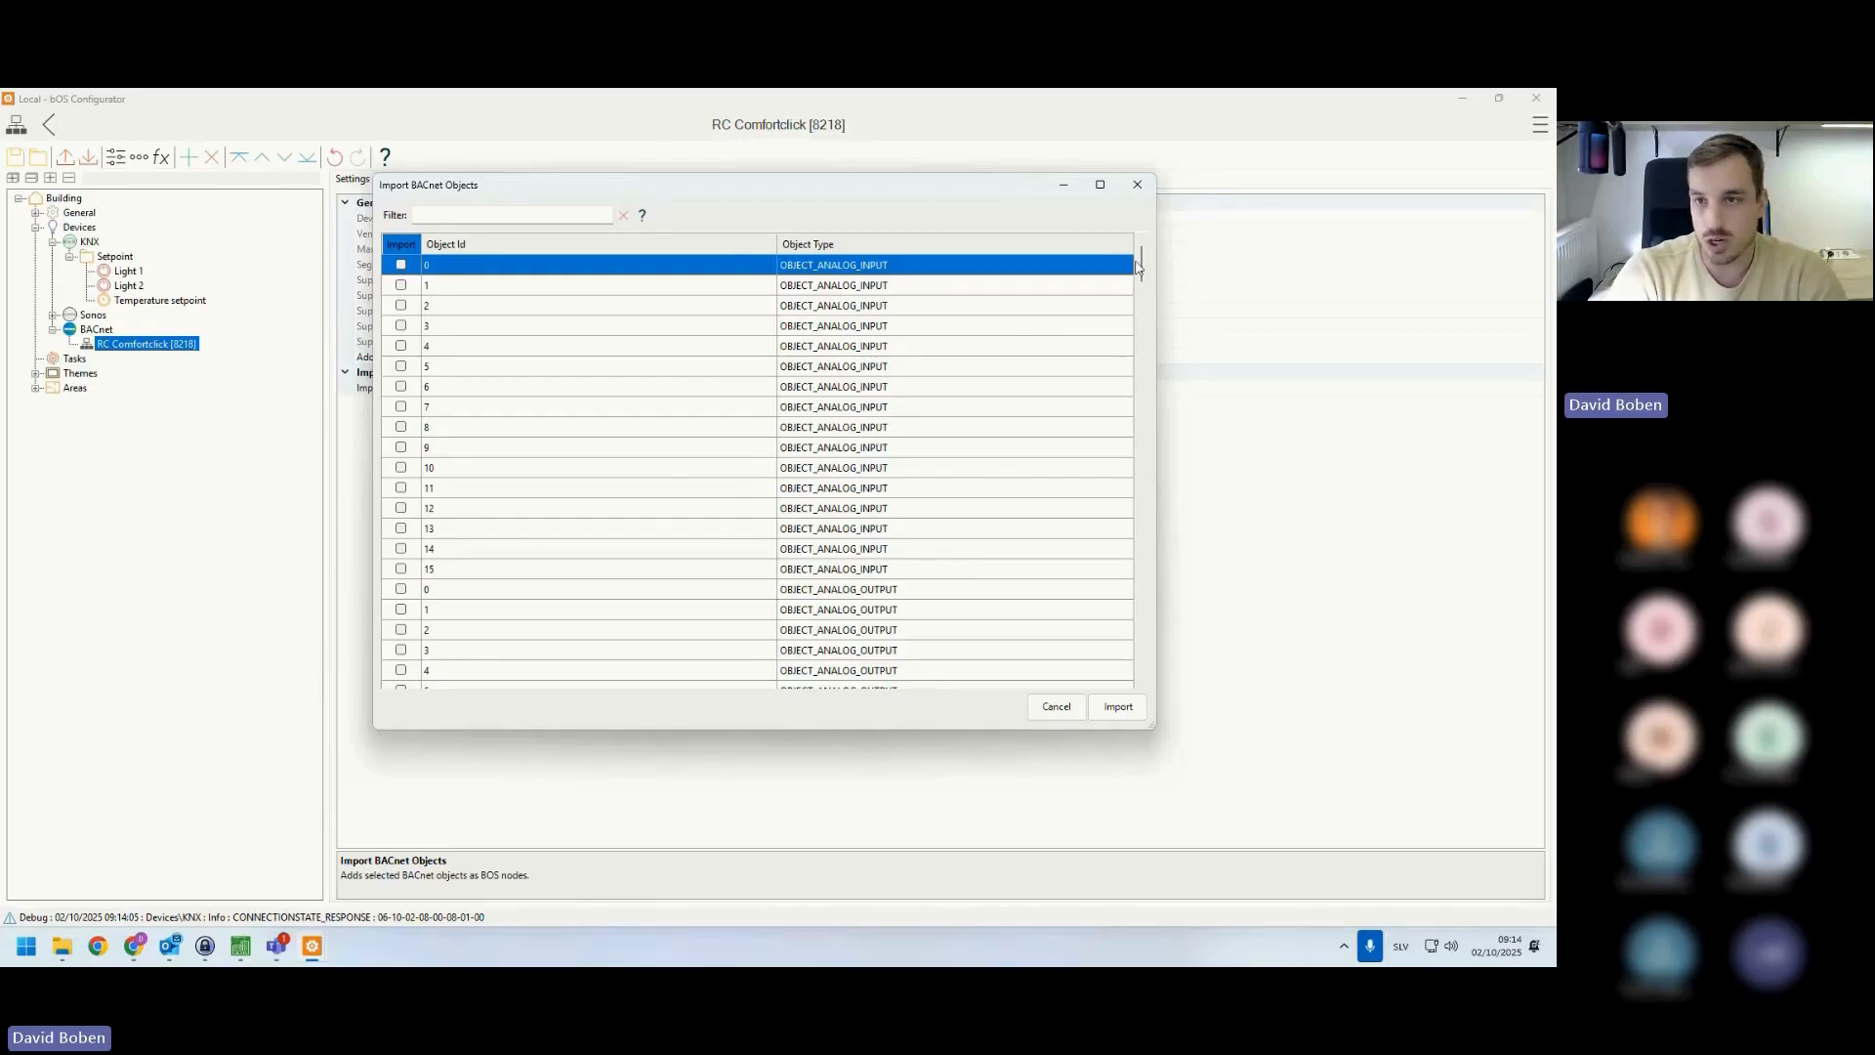
{"action": "scroll", "coordinate": [545, 322], "scroll_direction": "down", "scroll_amount": 8}
{"action": "scroll", "coordinate": [546, 327], "scroll_direction": "up", "scroll_amount": 8}
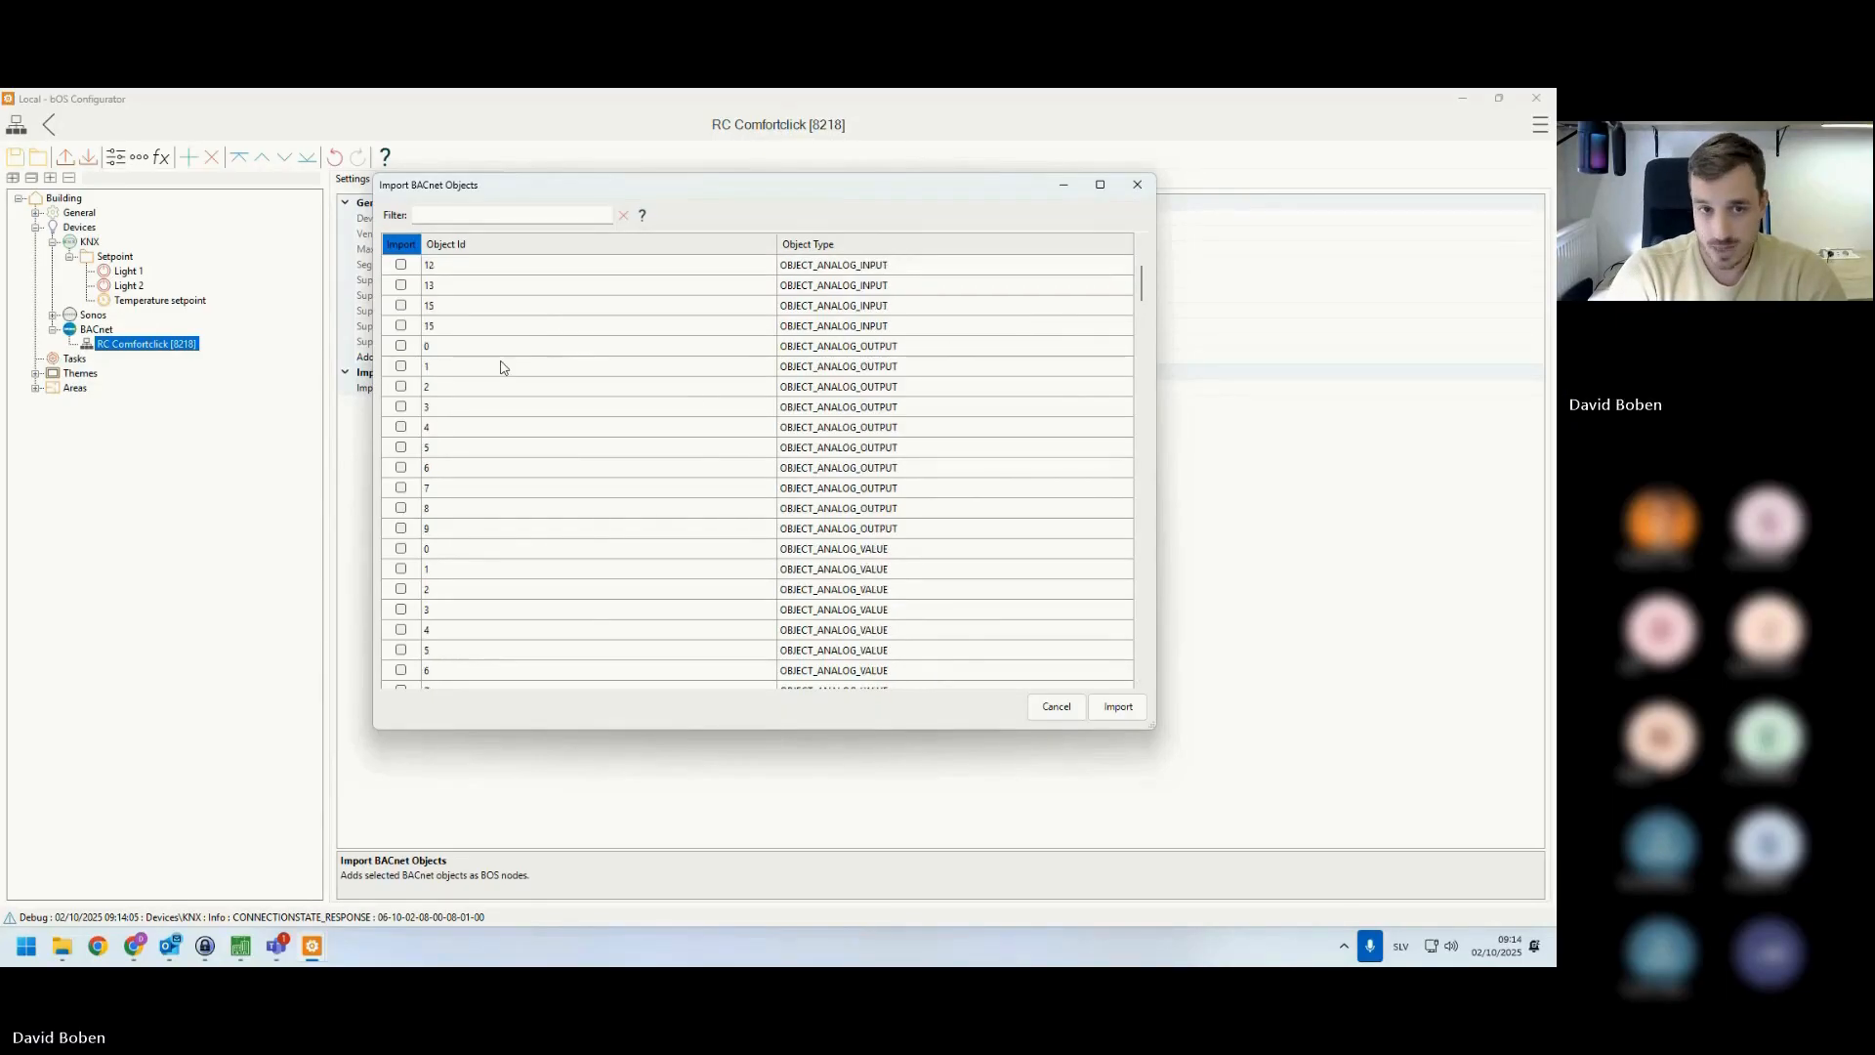
{"action": "left_click", "coordinate": [401, 268]}
{"action": "left_click", "coordinate": [400, 284]}
{"action": "left_click", "coordinate": [401, 304]}
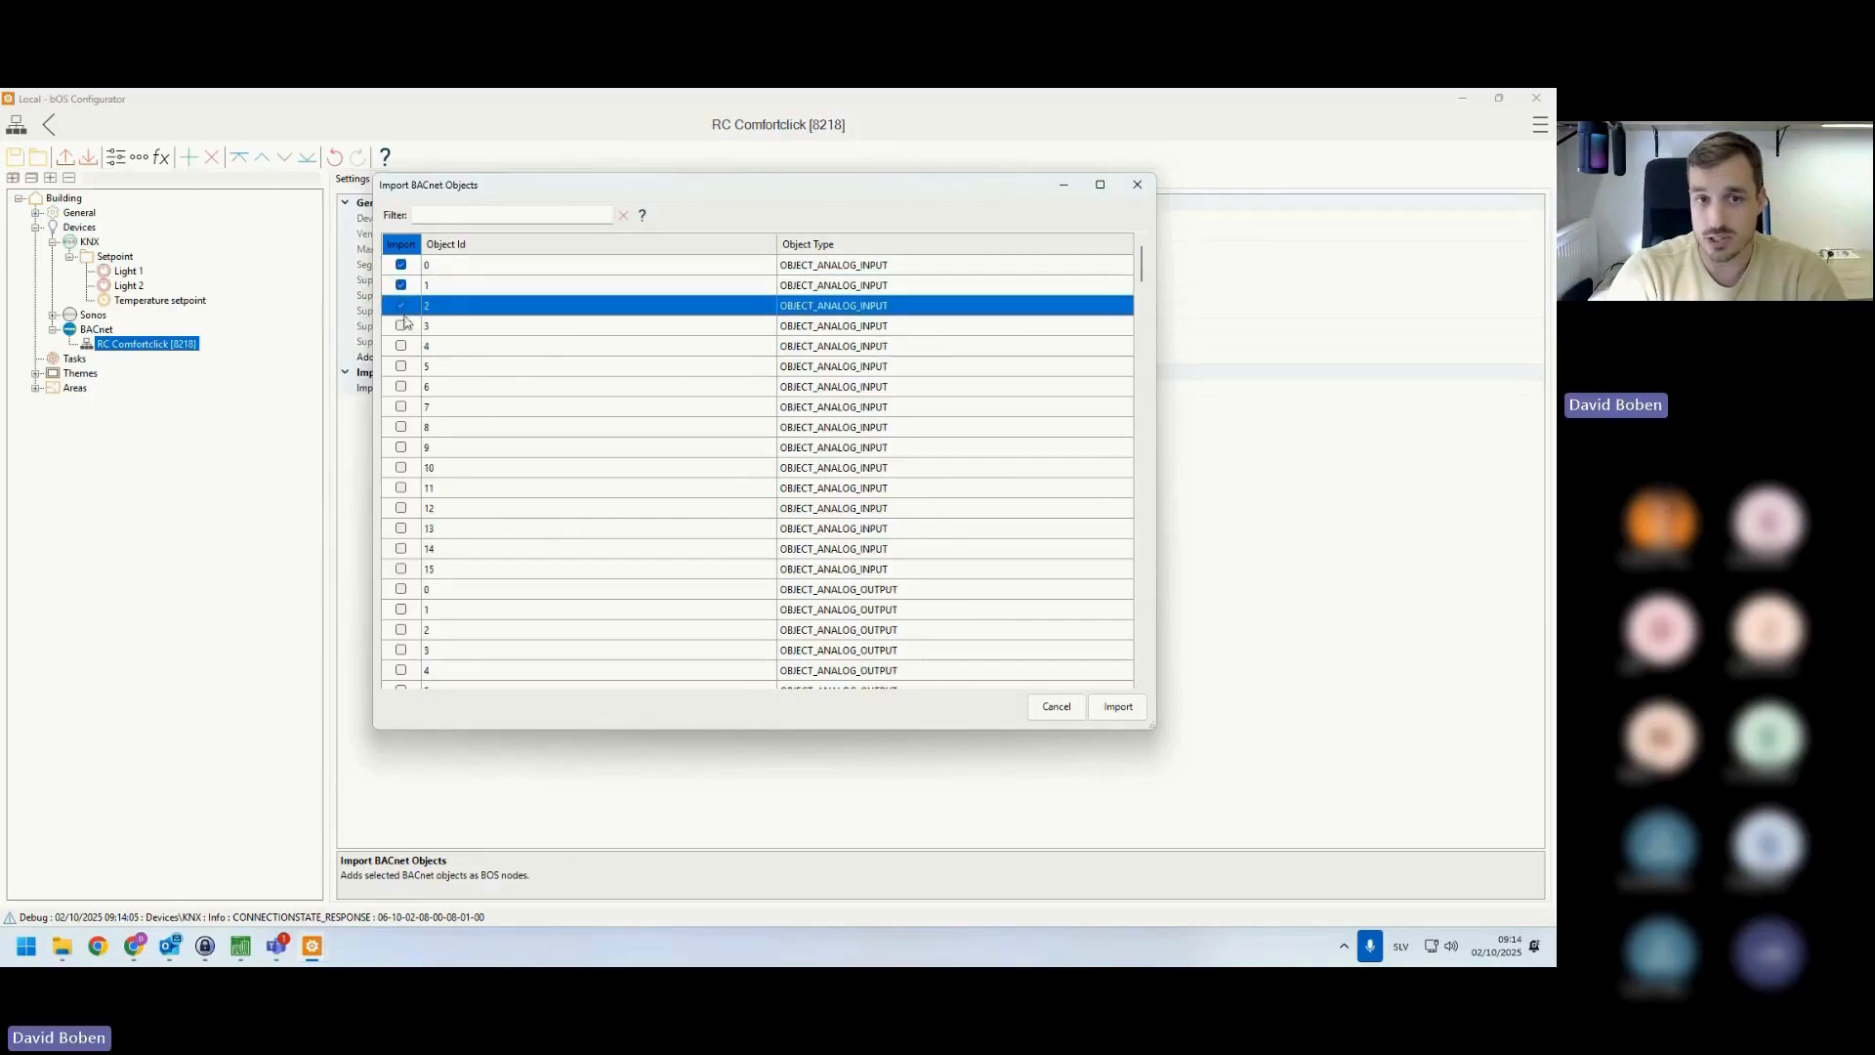
{"action": "left_click", "coordinate": [401, 325]}
{"action": "left_click", "coordinate": [401, 346]}
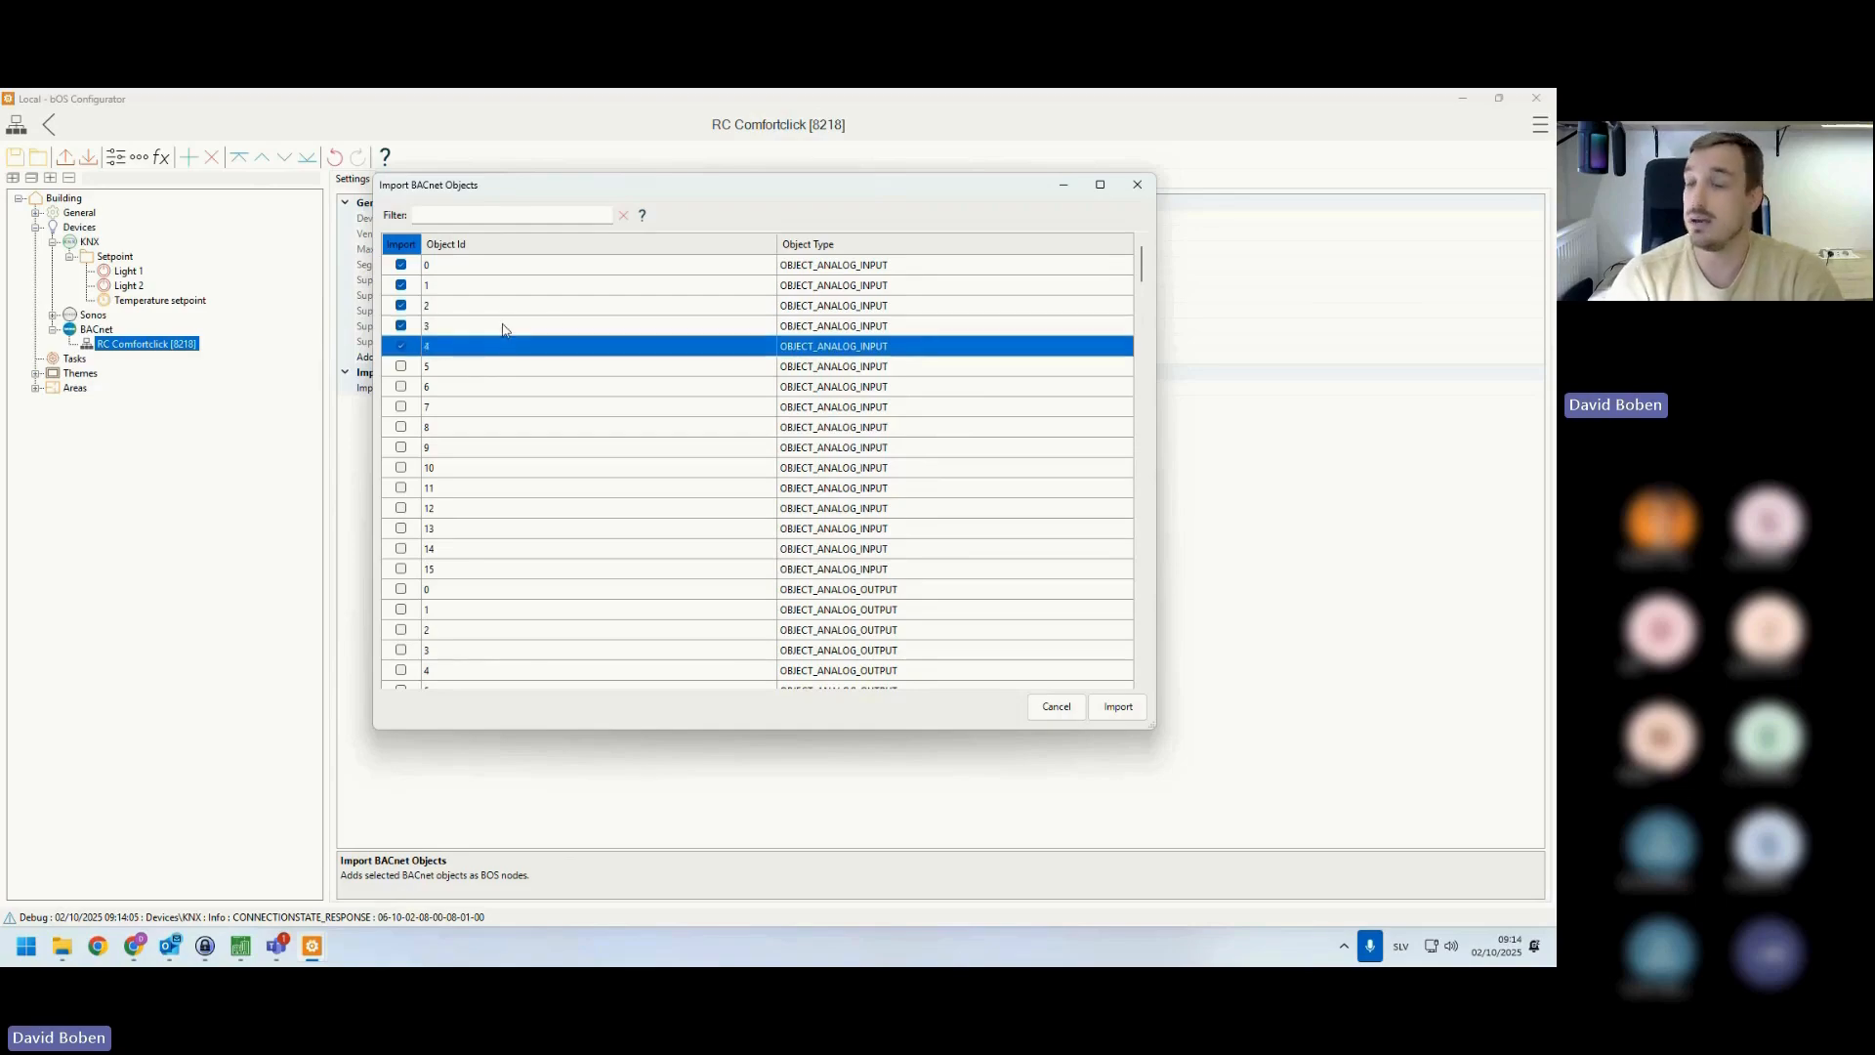
{"action": "left_click", "coordinate": [401, 349]}
{"action": "left_click", "coordinate": [402, 325]}
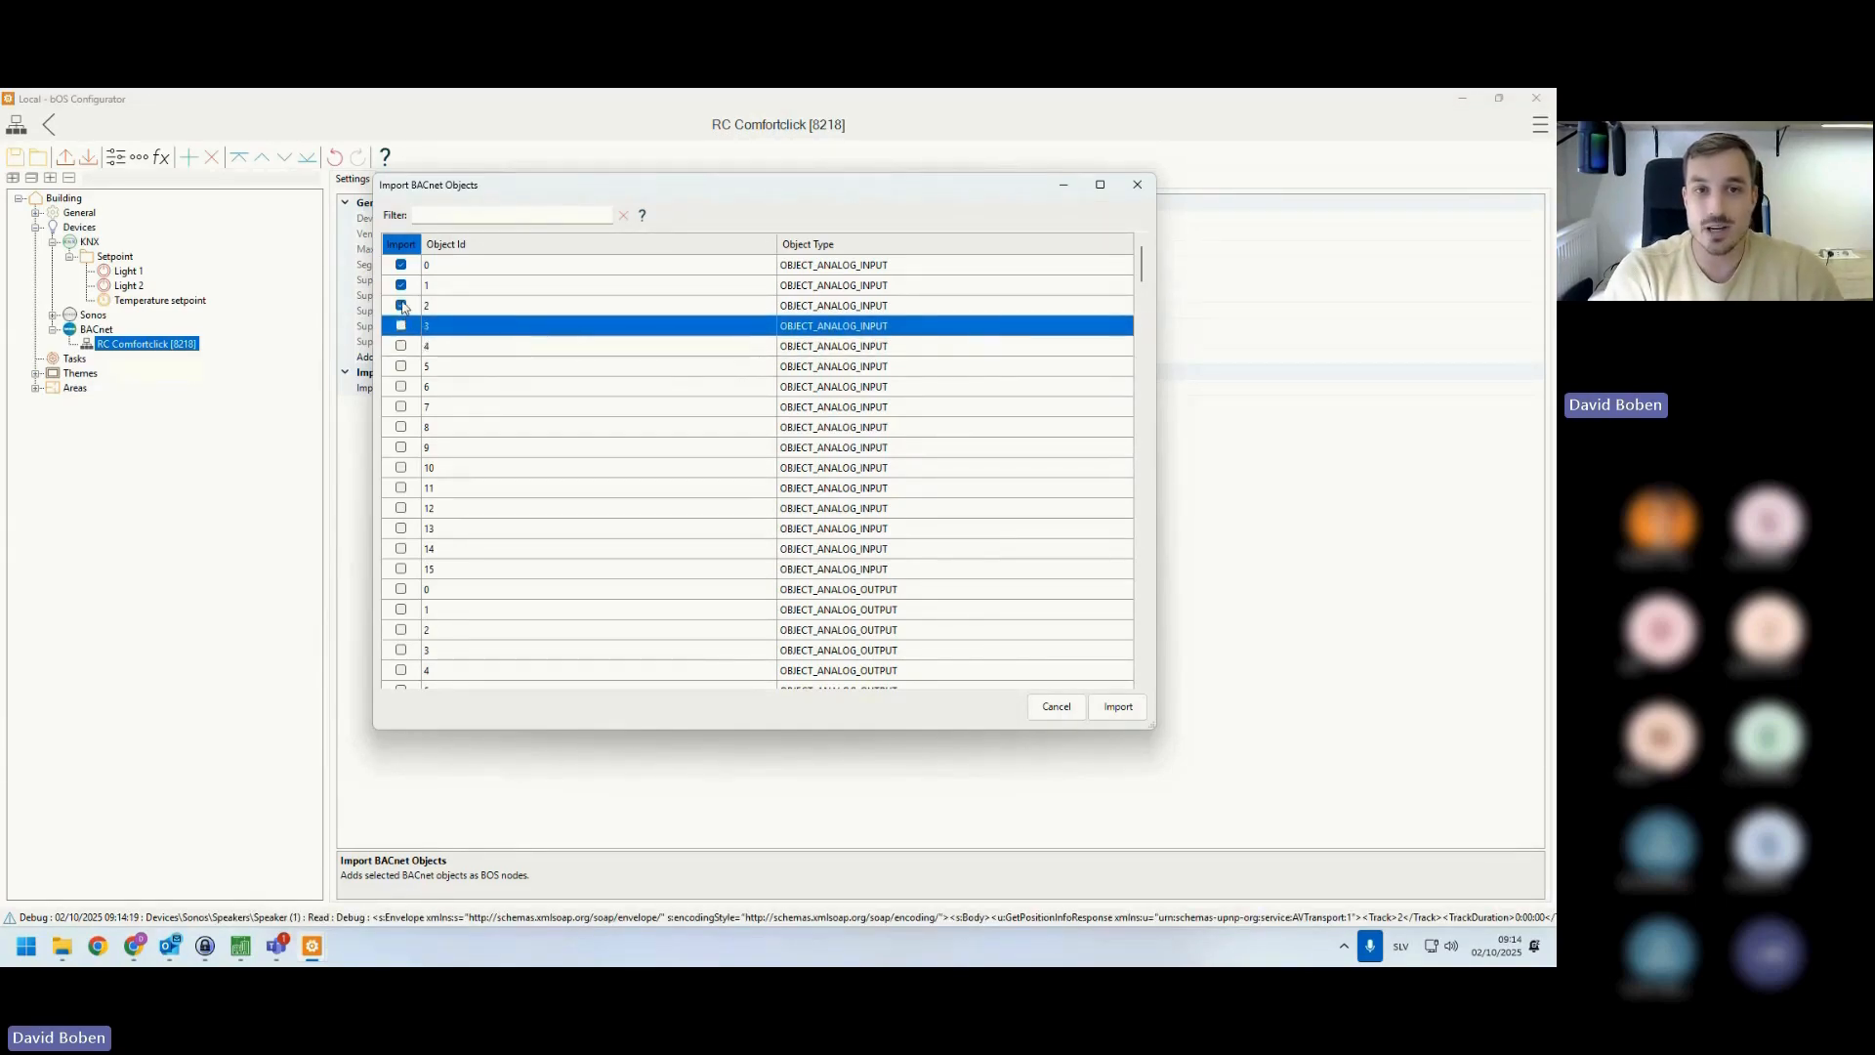
{"action": "left_click", "coordinate": [401, 306]}
{"action": "left_click", "coordinate": [401, 286]}
{"action": "left_click", "coordinate": [402, 265]}
- Examine the object types offered for import, from analog inputs to binary inputs
{"action": "left_click_drag", "start_coordinate": [842, 276], "coordinate": [849, 427]}
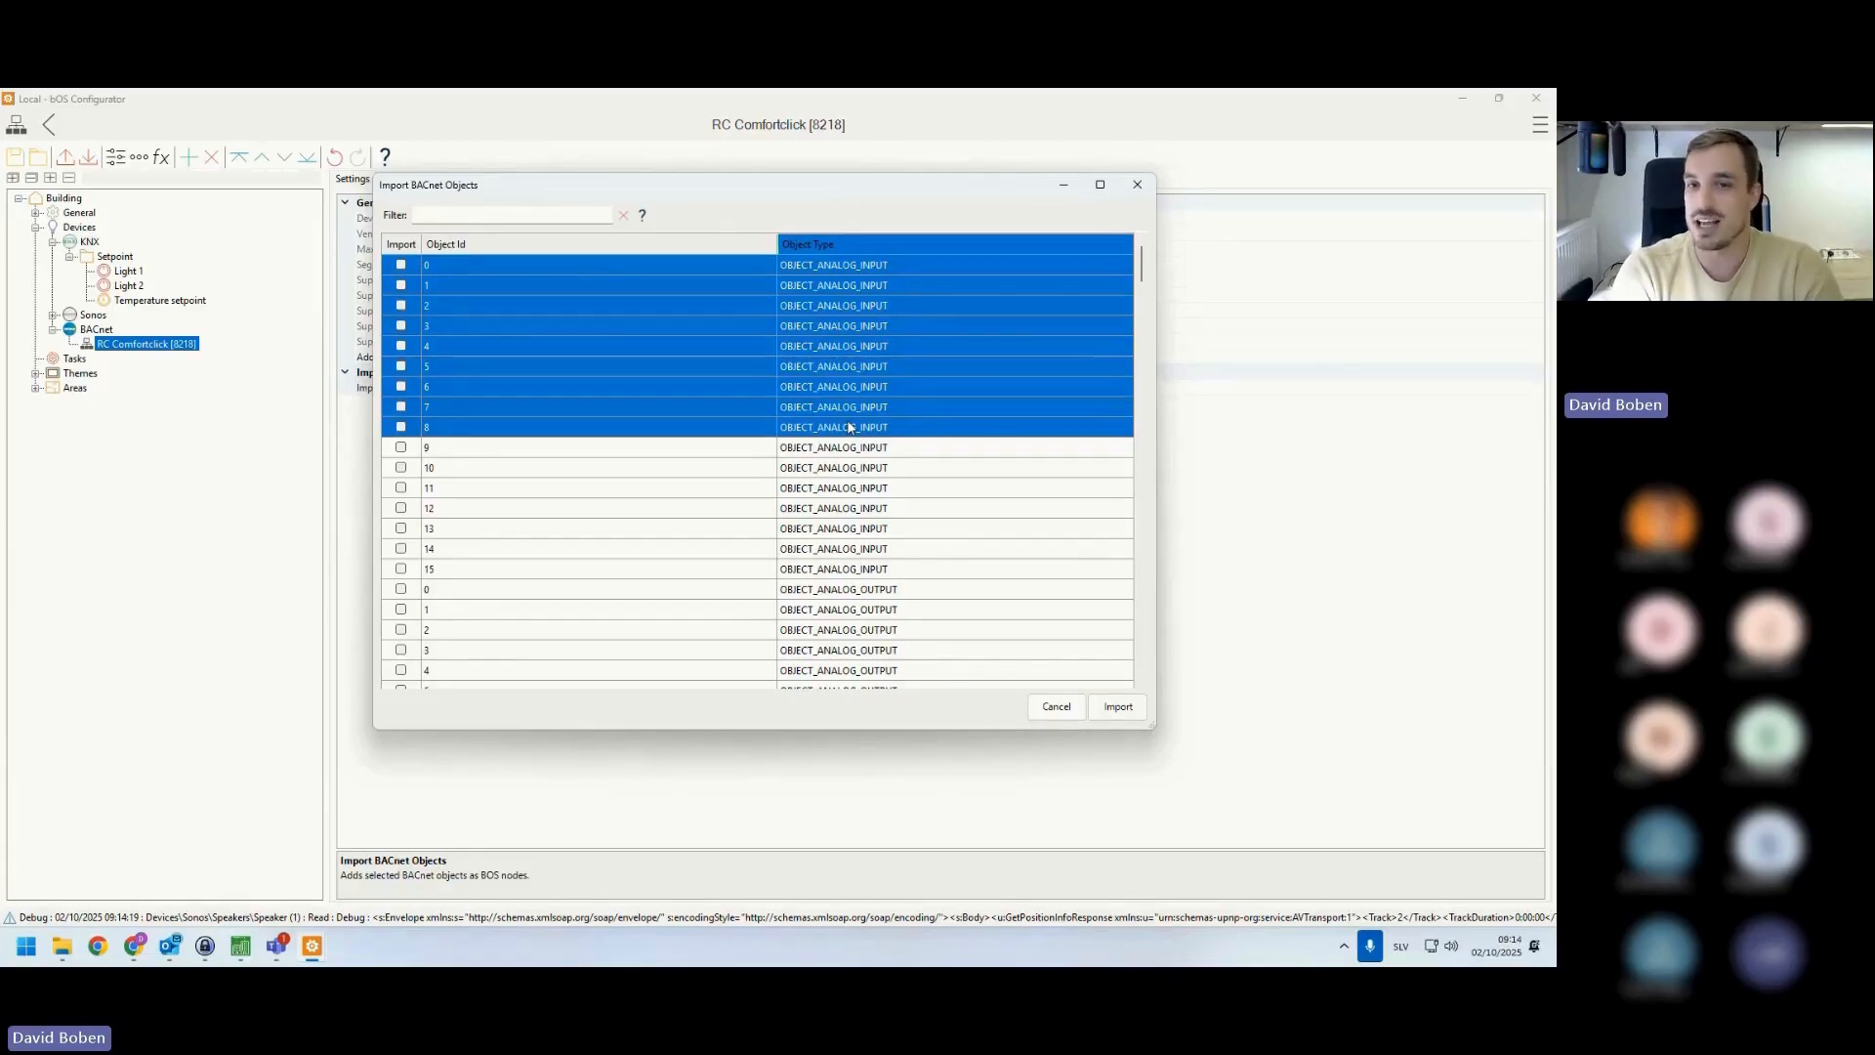
{"action": "scroll", "coordinate": [849, 427], "scroll_direction": "down", "scroll_amount": 7}
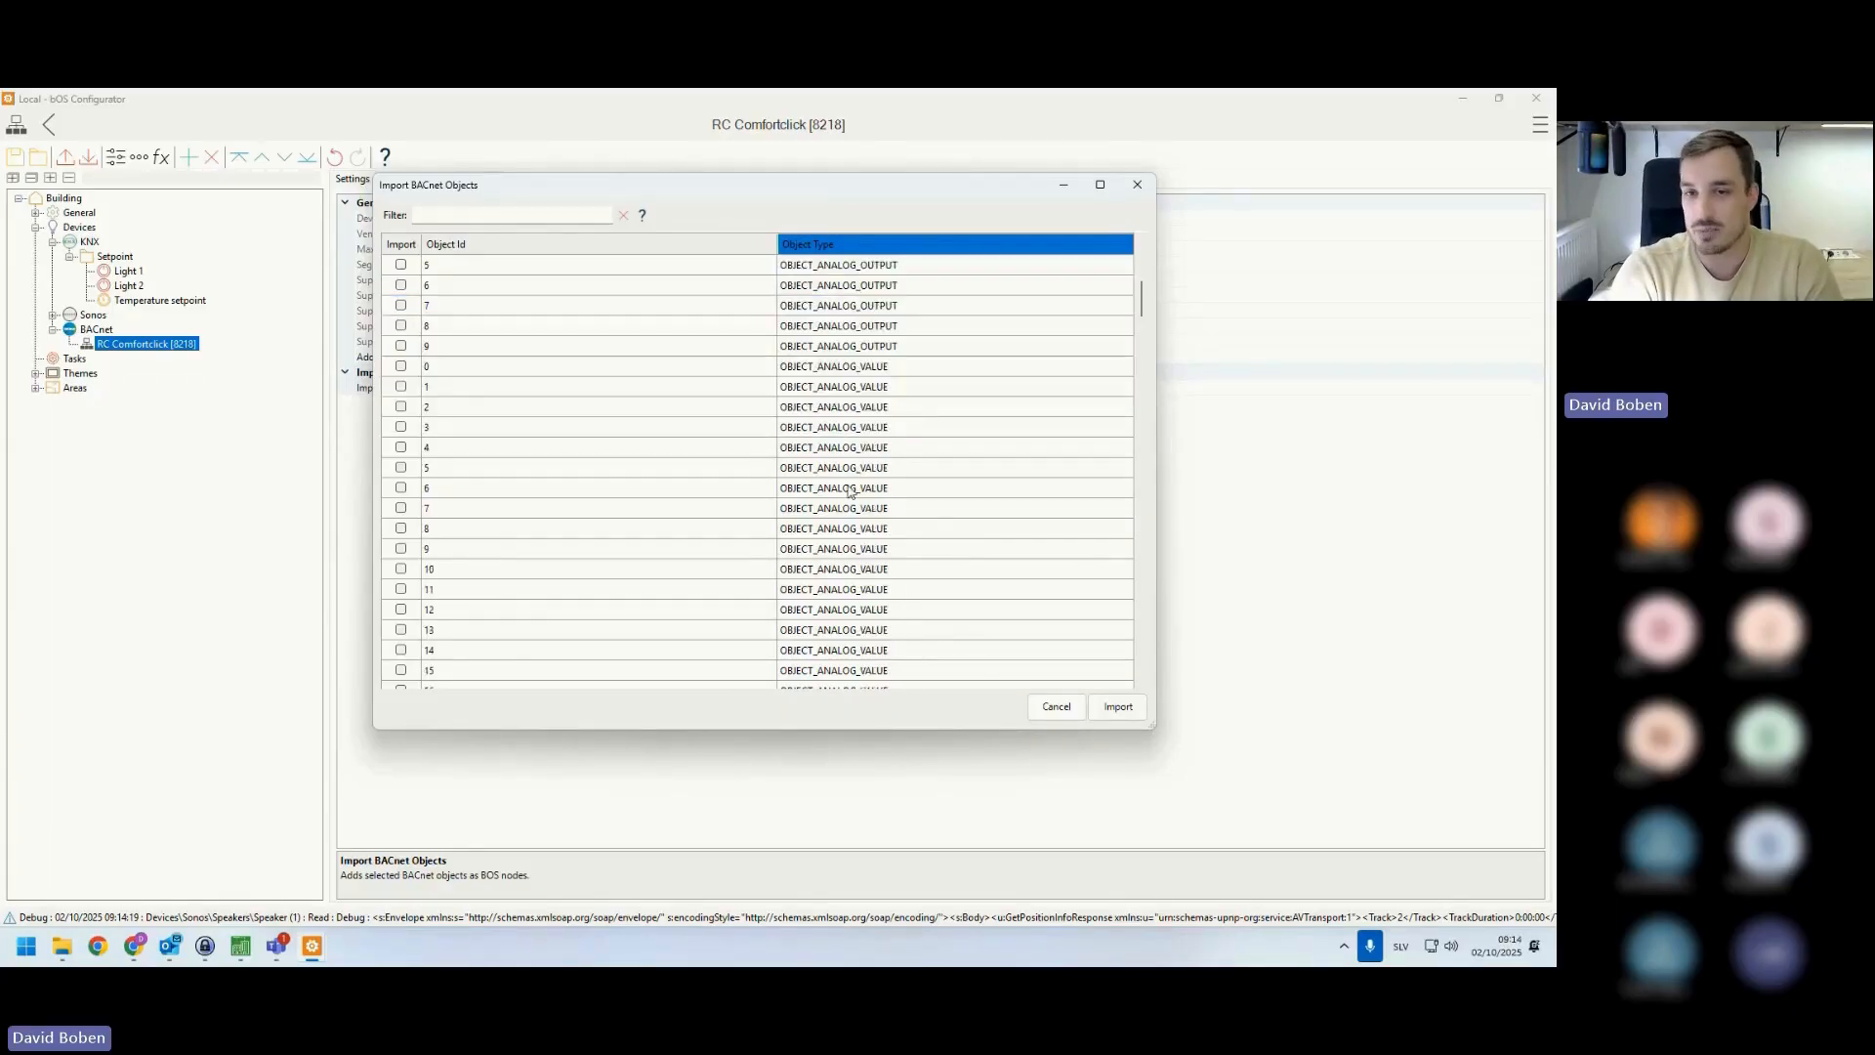
{"action": "scroll", "coordinate": [849, 494], "scroll_direction": "down", "scroll_amount": 20}
{"action": "left_click", "coordinate": [839, 572]}
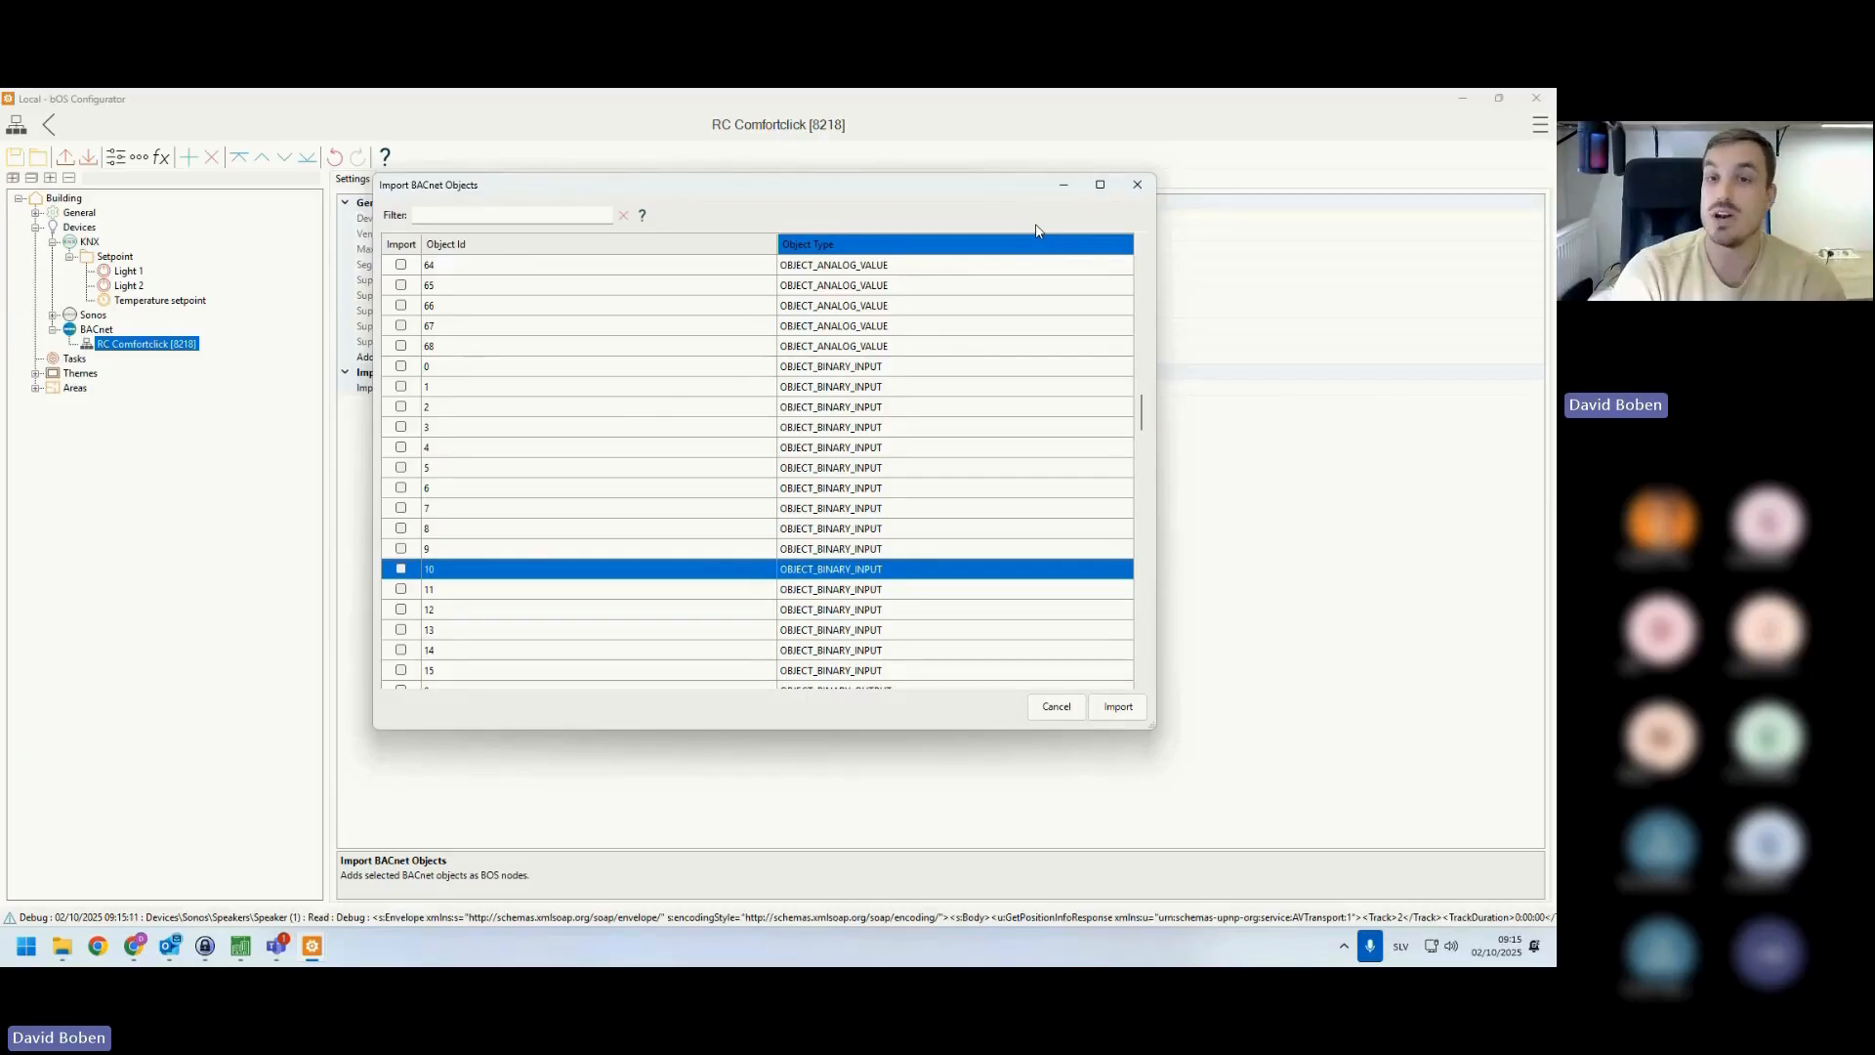
{"action": "left_click", "coordinate": [876, 411]}
{"action": "scroll", "coordinate": [876, 412], "scroll_direction": "up", "scroll_amount": 15}
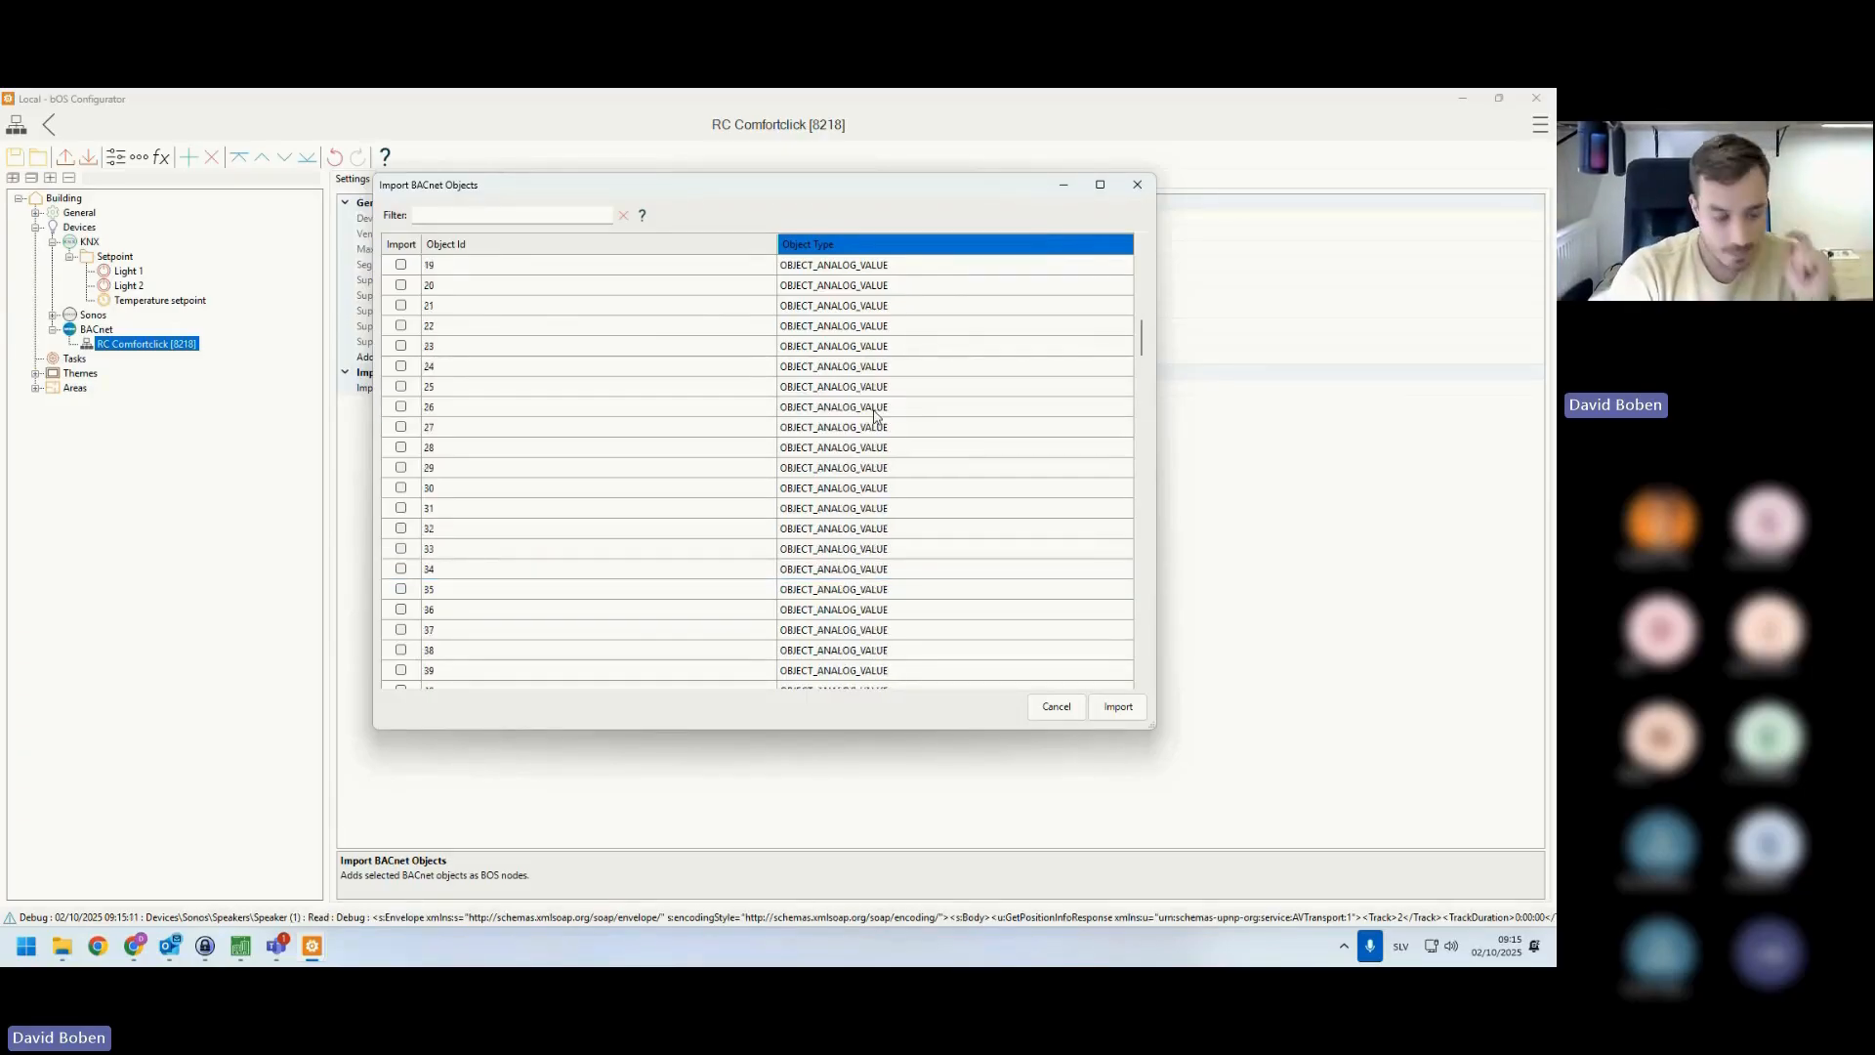
- Switch to Yabe and start a BACnet communication channel on UDP 47808
{"action": "key", "text": "super"}
{"action": "type", "text": "yabe"}
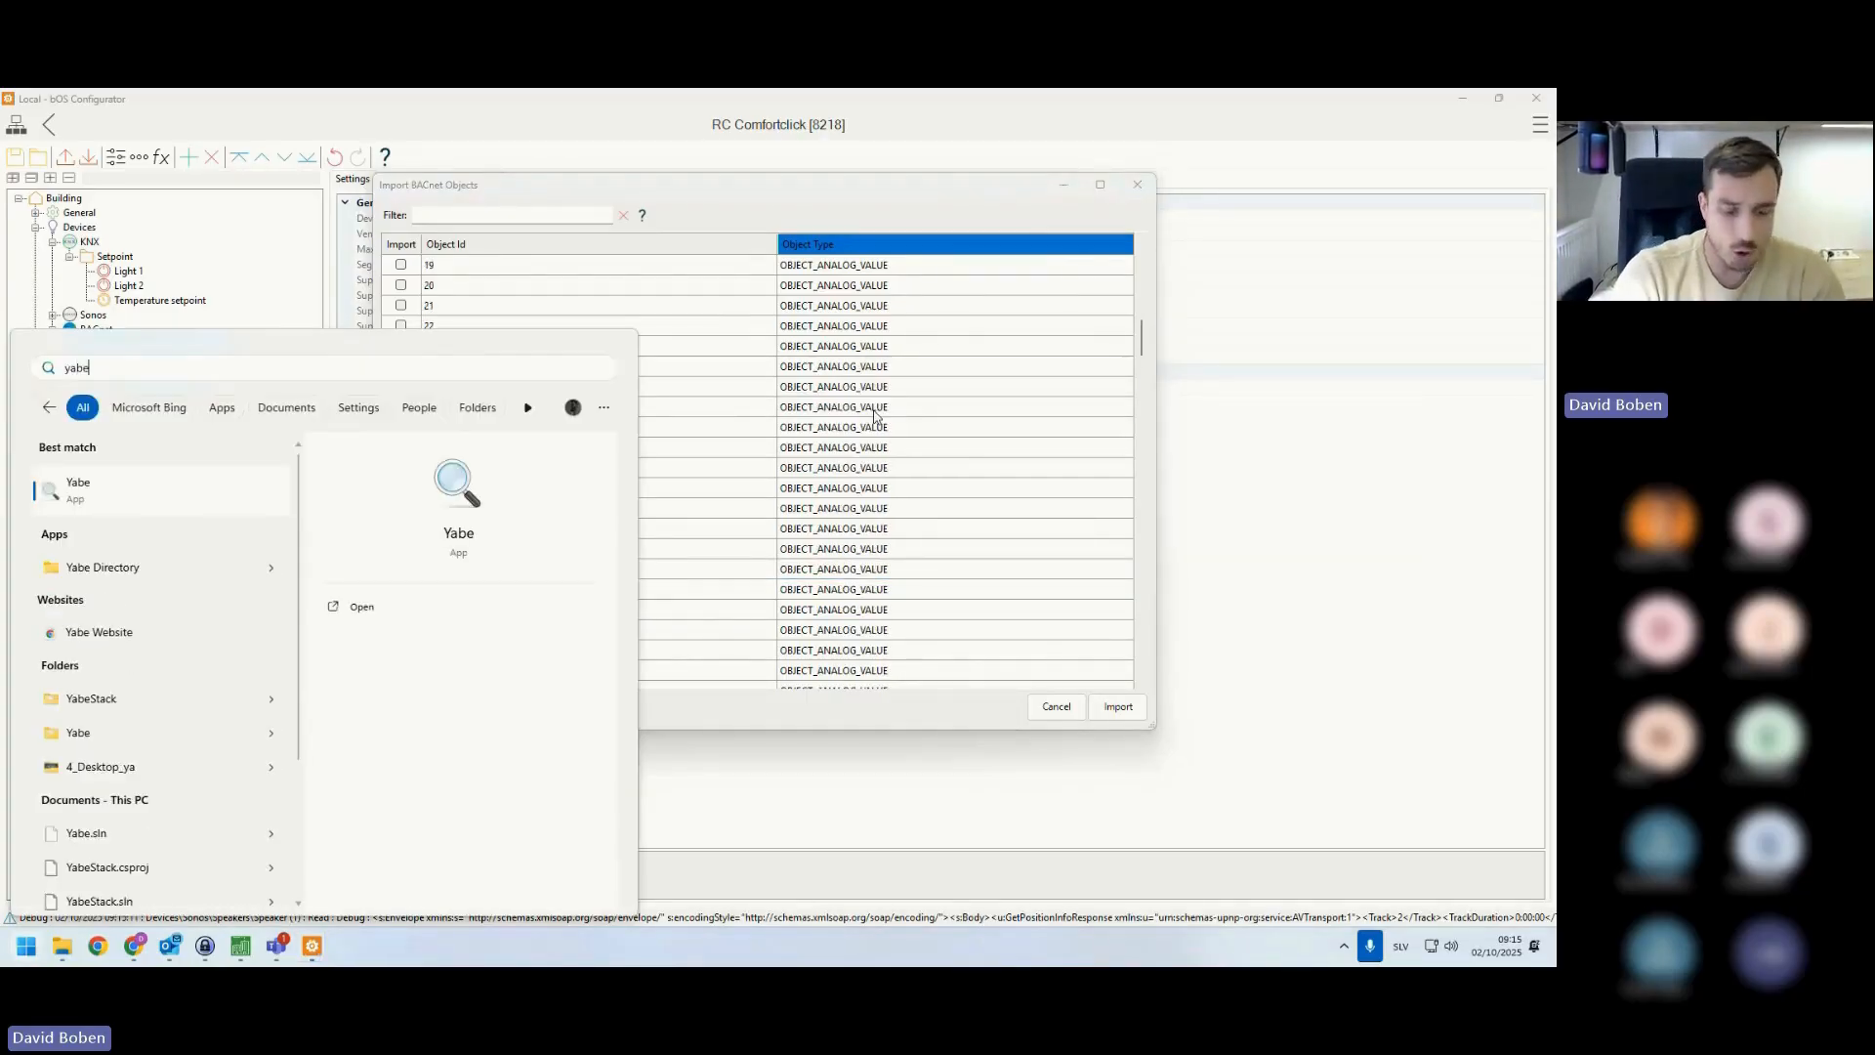
{"action": "key", "text": "Return"}
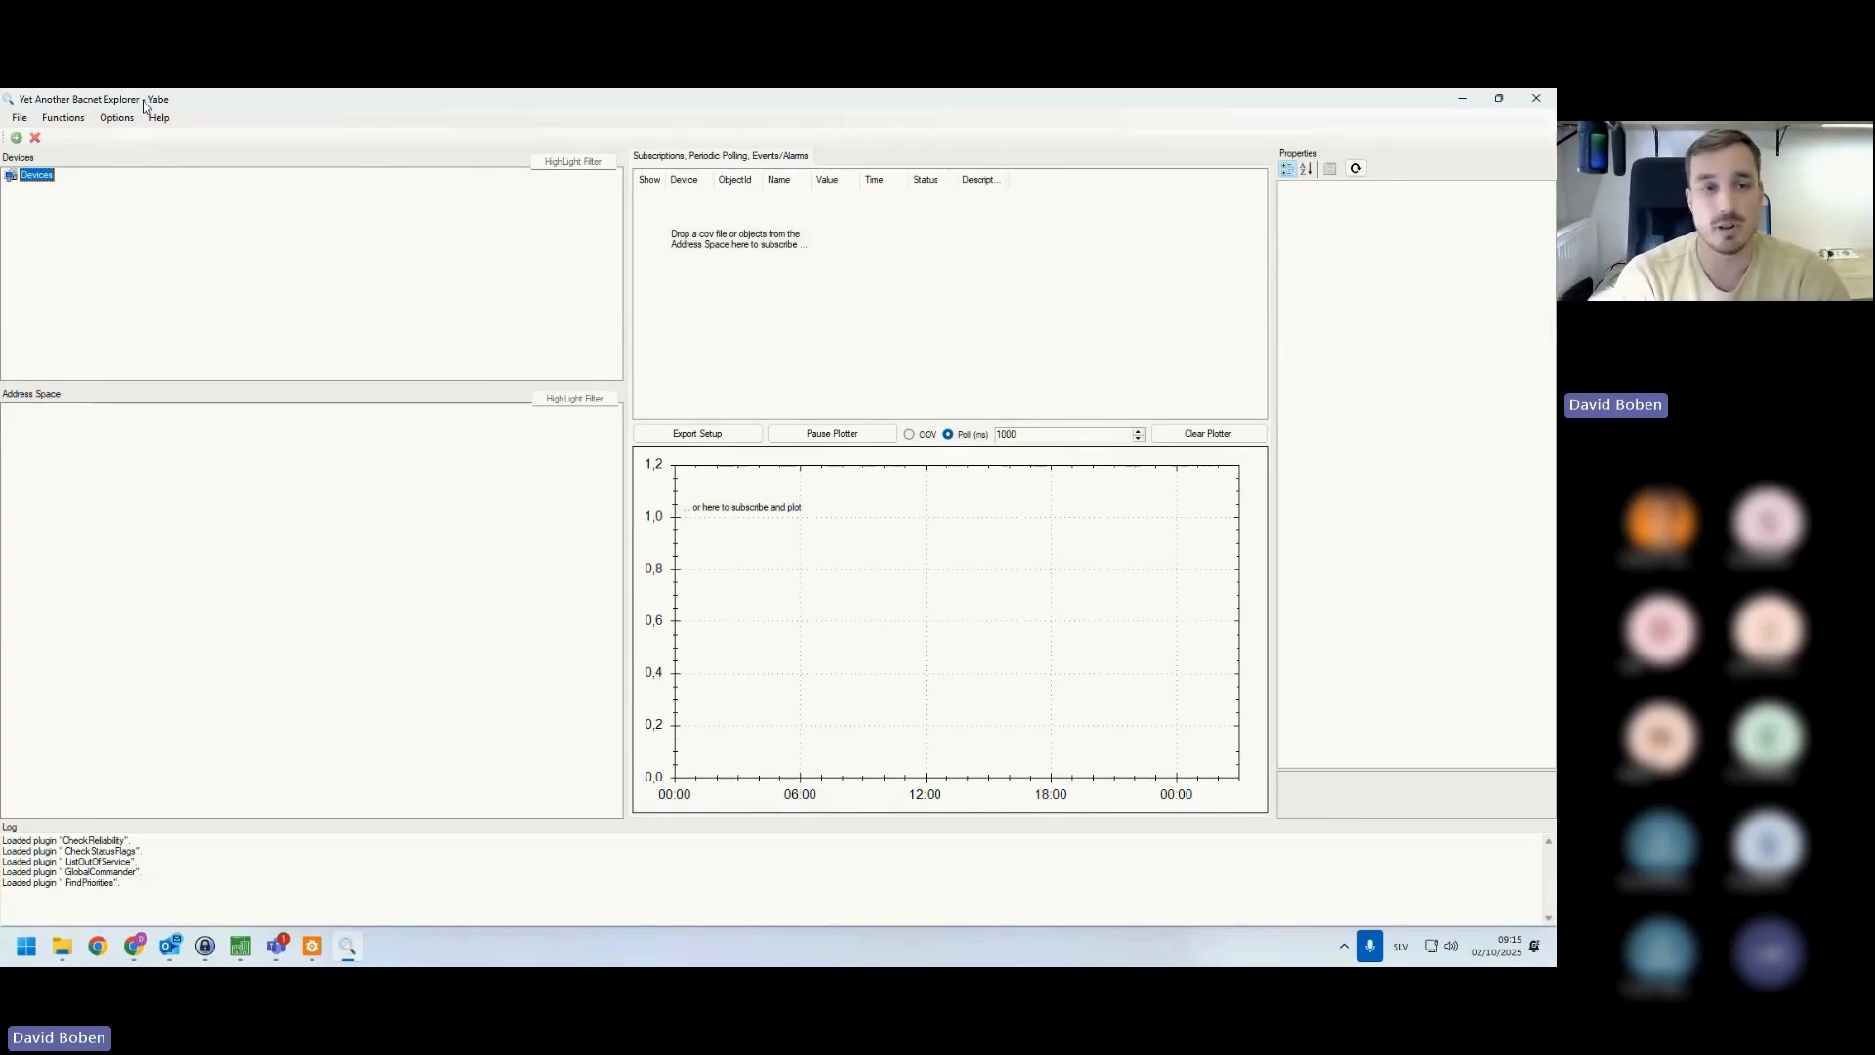
{"action": "left_click", "coordinate": [21, 142]}
{"action": "left_click", "coordinate": [407, 371]}
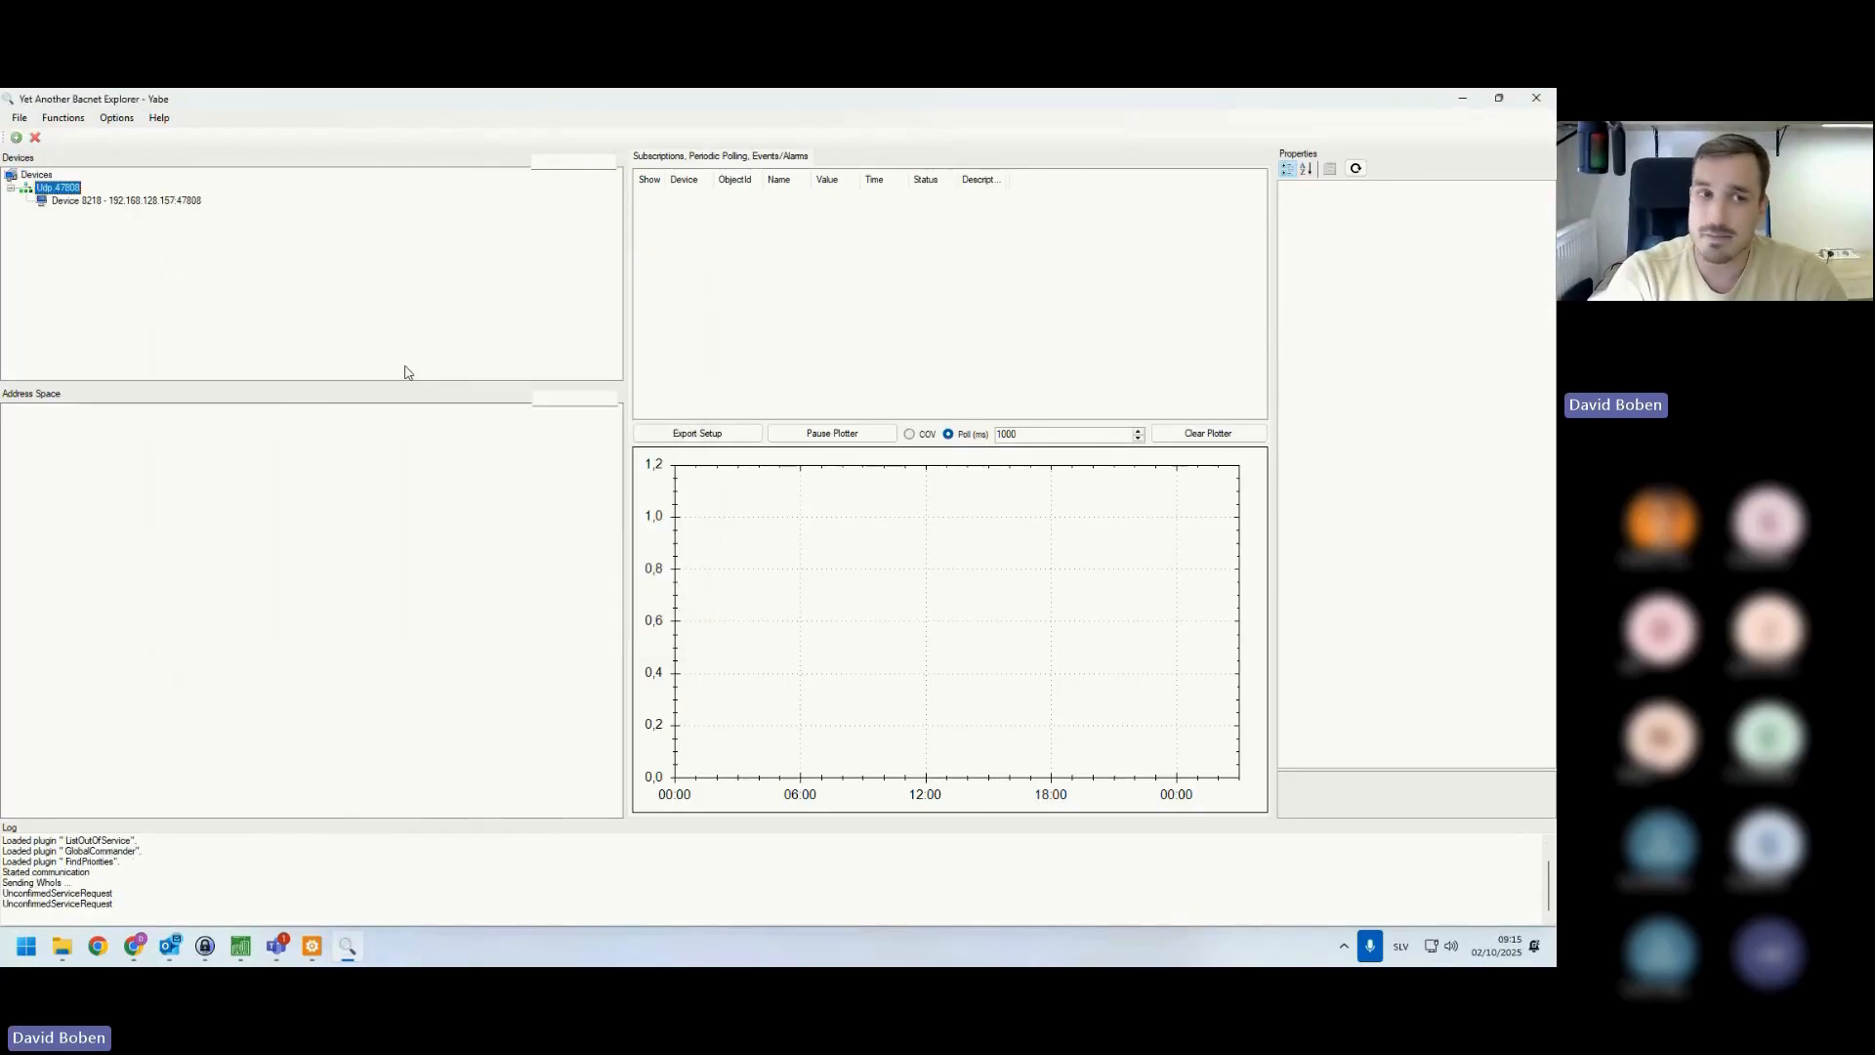
- Load the discovered device's address space and look through its analog and binary objects
{"action": "left_click", "coordinate": [161, 201]}
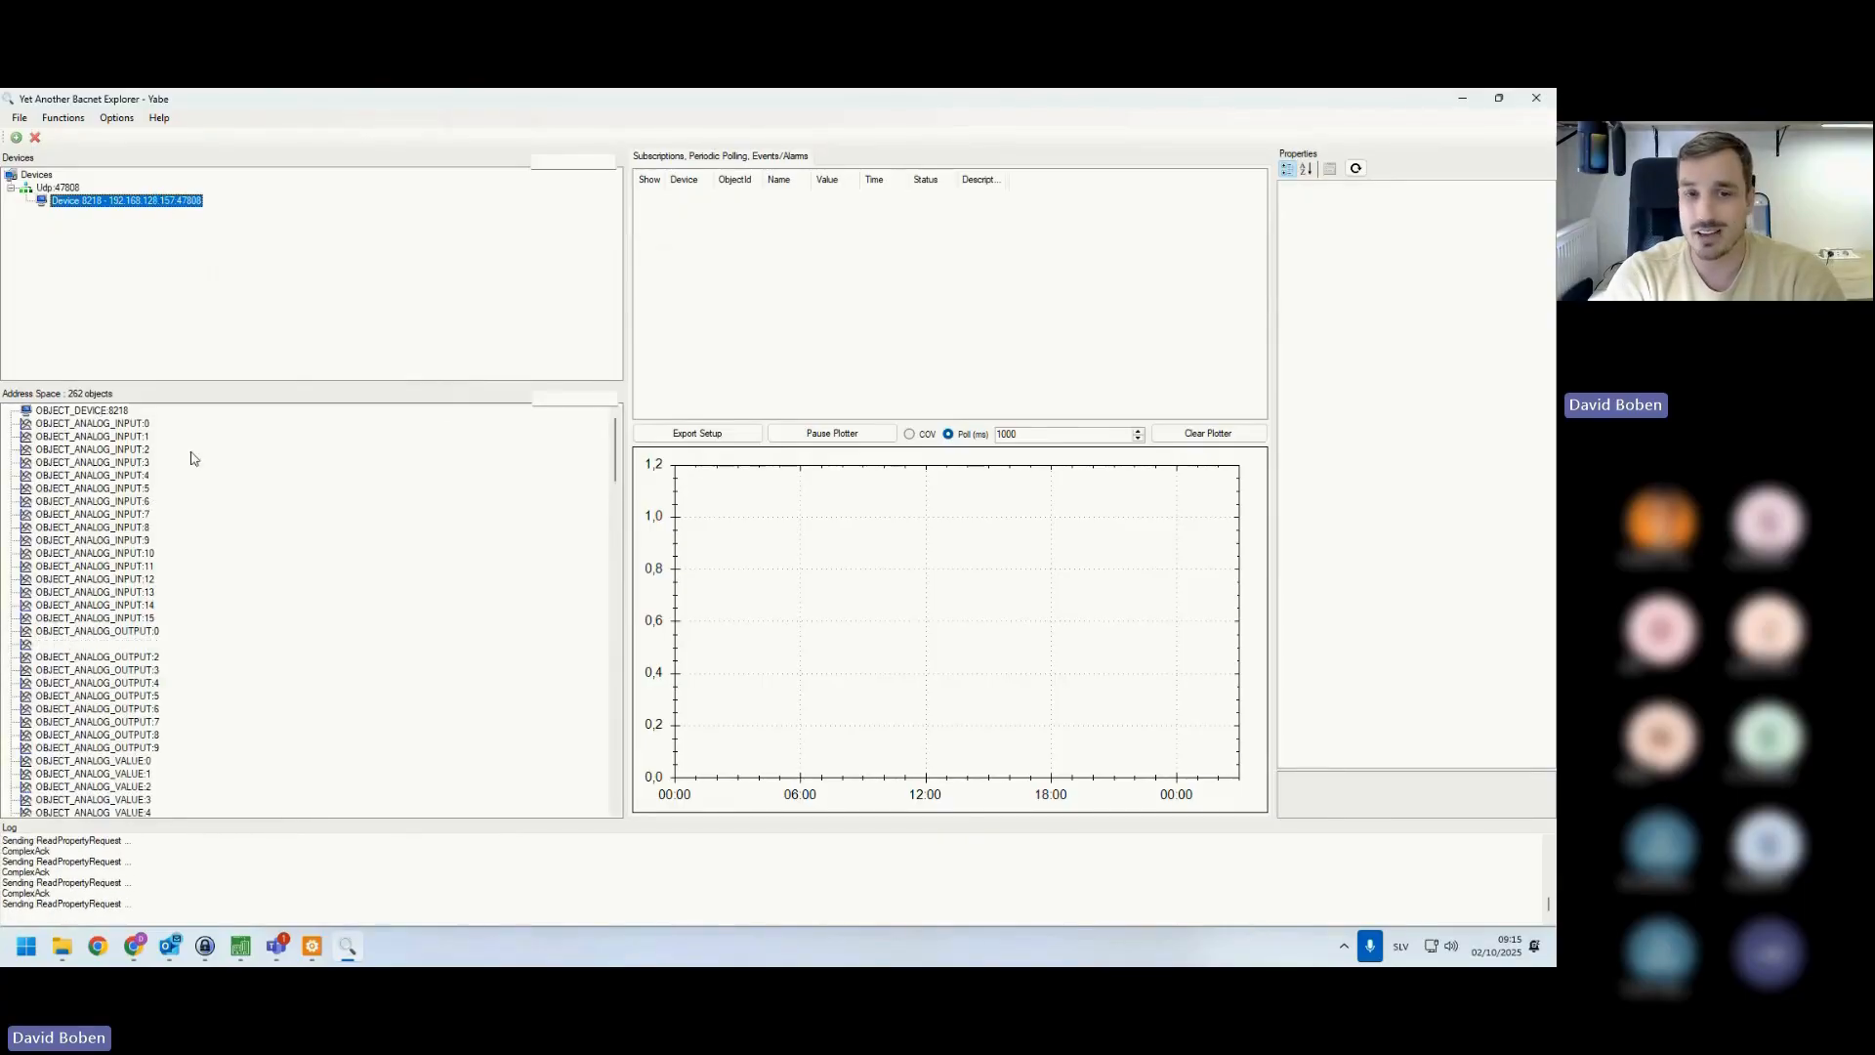
{"action": "left_click_drag", "start_coordinate": [616, 429], "coordinate": [618, 751]}
{"action": "scroll", "coordinate": [188, 573], "scroll_direction": "up", "scroll_amount": 20}
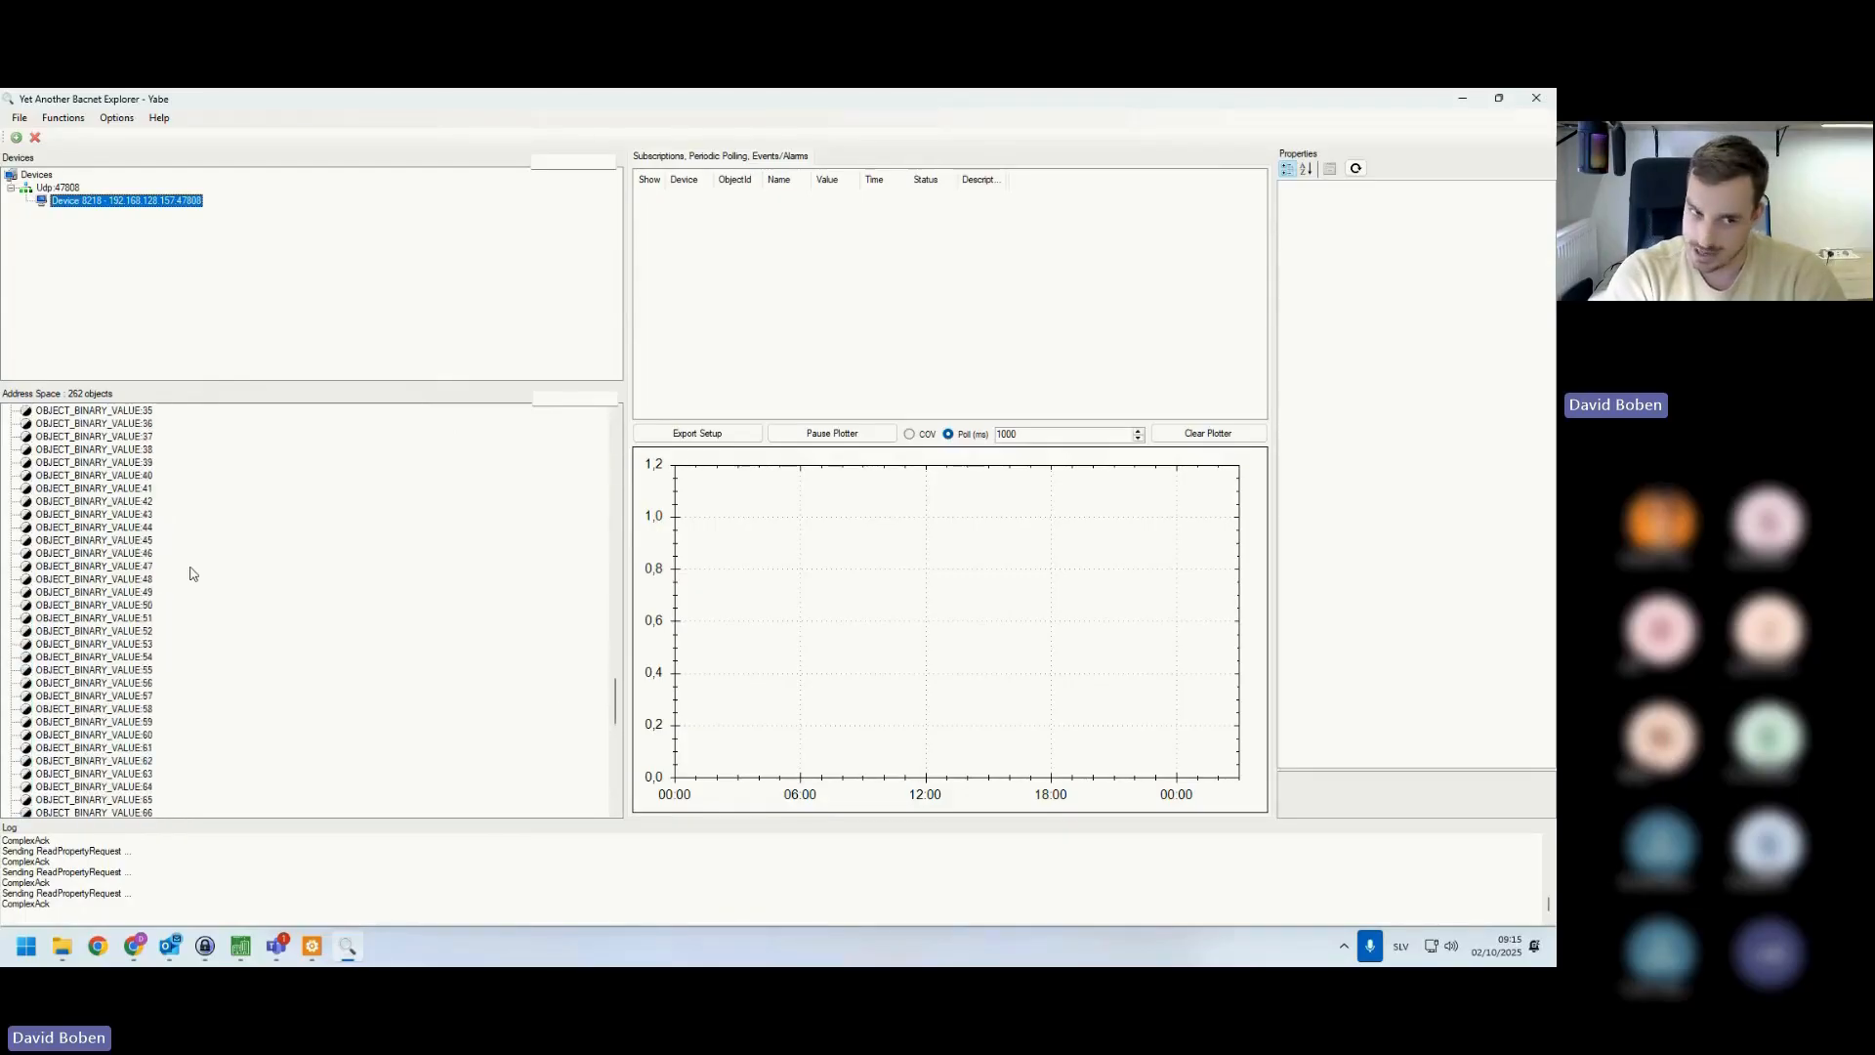
{"action": "scroll", "coordinate": [185, 572], "scroll_direction": "up", "scroll_amount": 7}
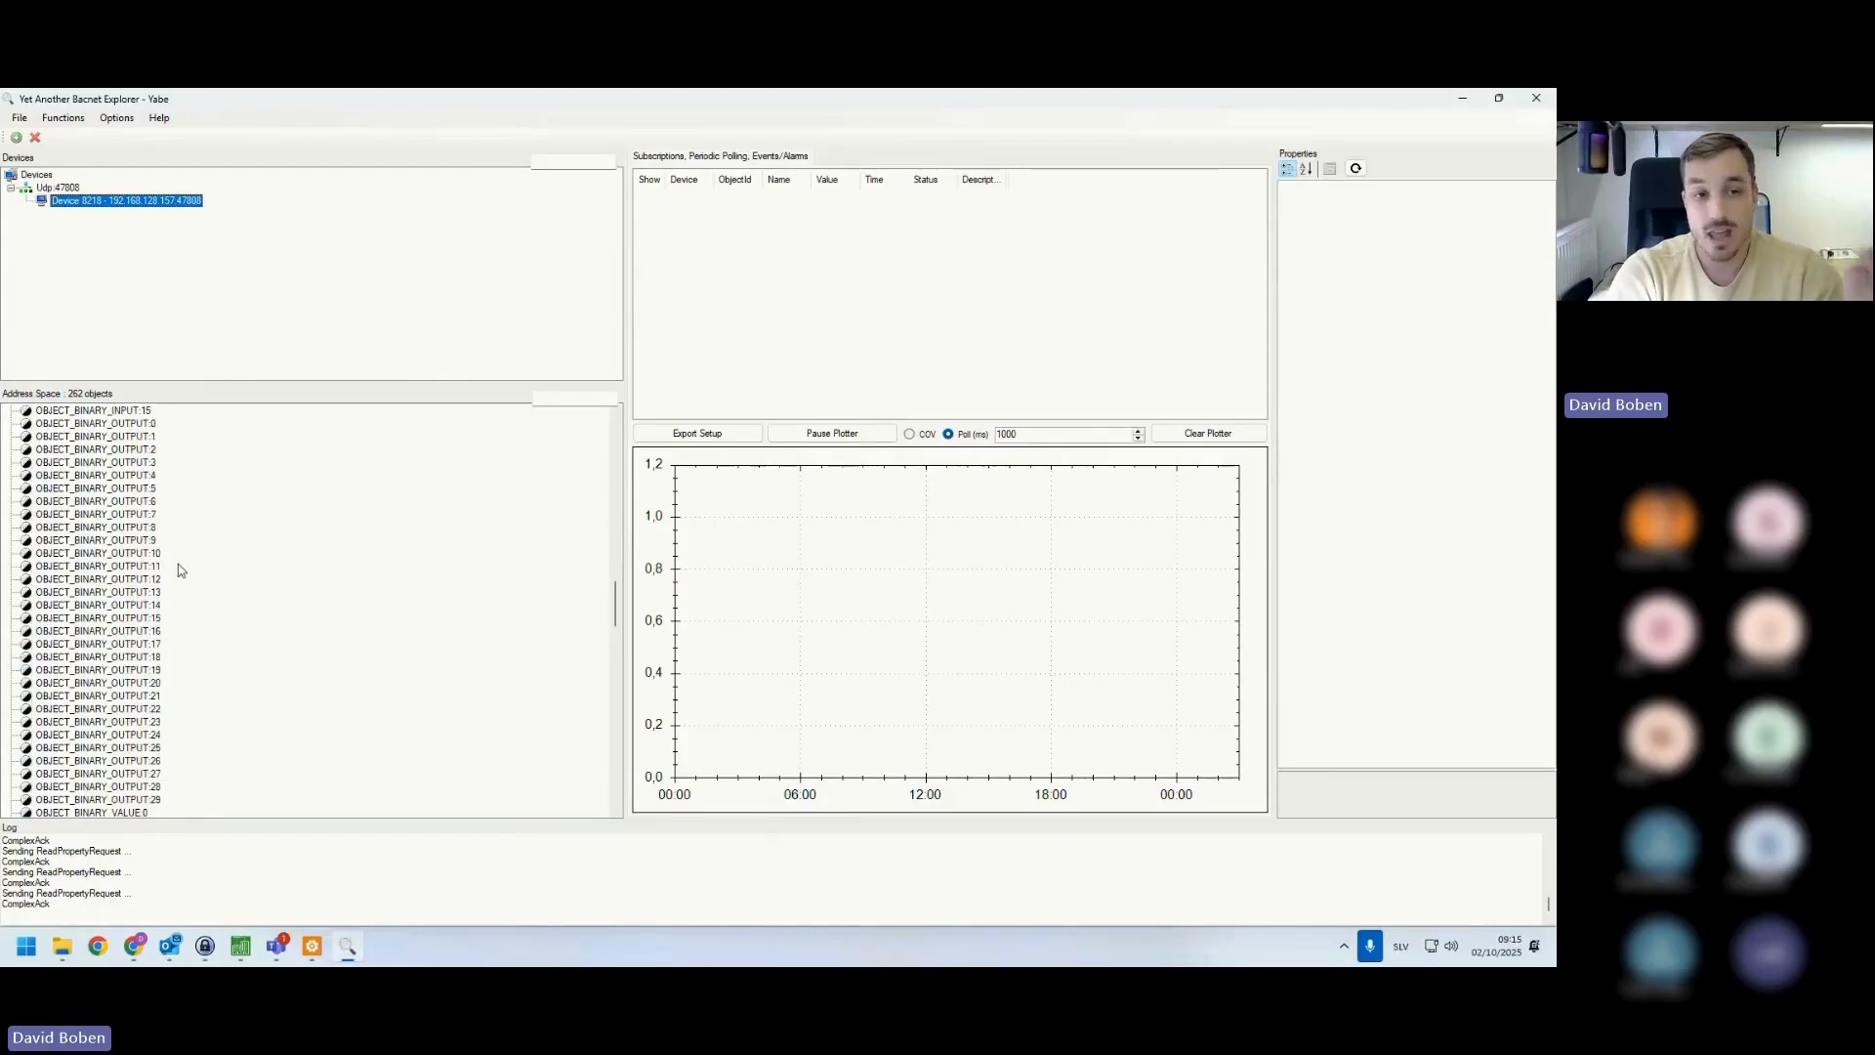
{"action": "scroll", "coordinate": [179, 571], "scroll_direction": "up", "scroll_amount": 4}
{"action": "scroll", "coordinate": [179, 570], "scroll_direction": "down", "scroll_amount": 6}
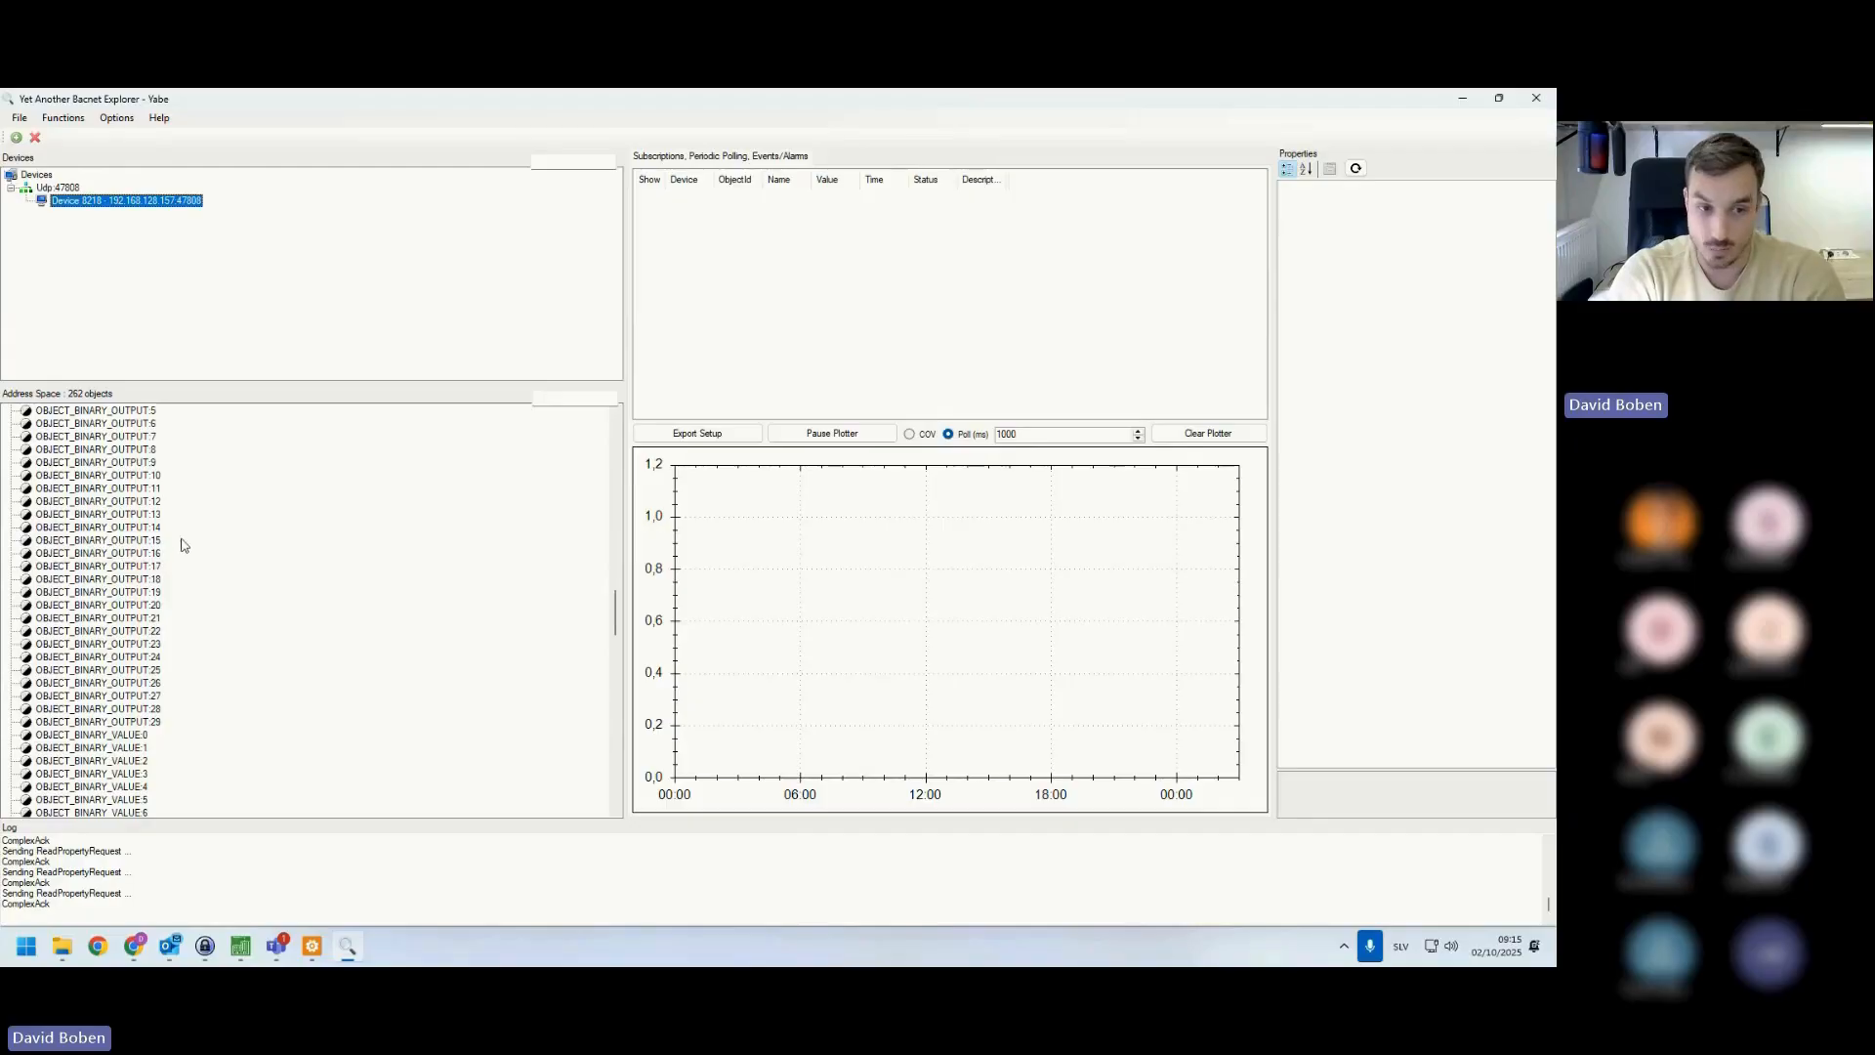
- Inspect the properties of binary outputs 14, 18 and 20 and several of the first binary values, and close Yabe
{"action": "left_click", "coordinate": [64, 528]}
{"action": "left_click", "coordinate": [96, 579]}
{"action": "left_click", "coordinate": [86, 605]}
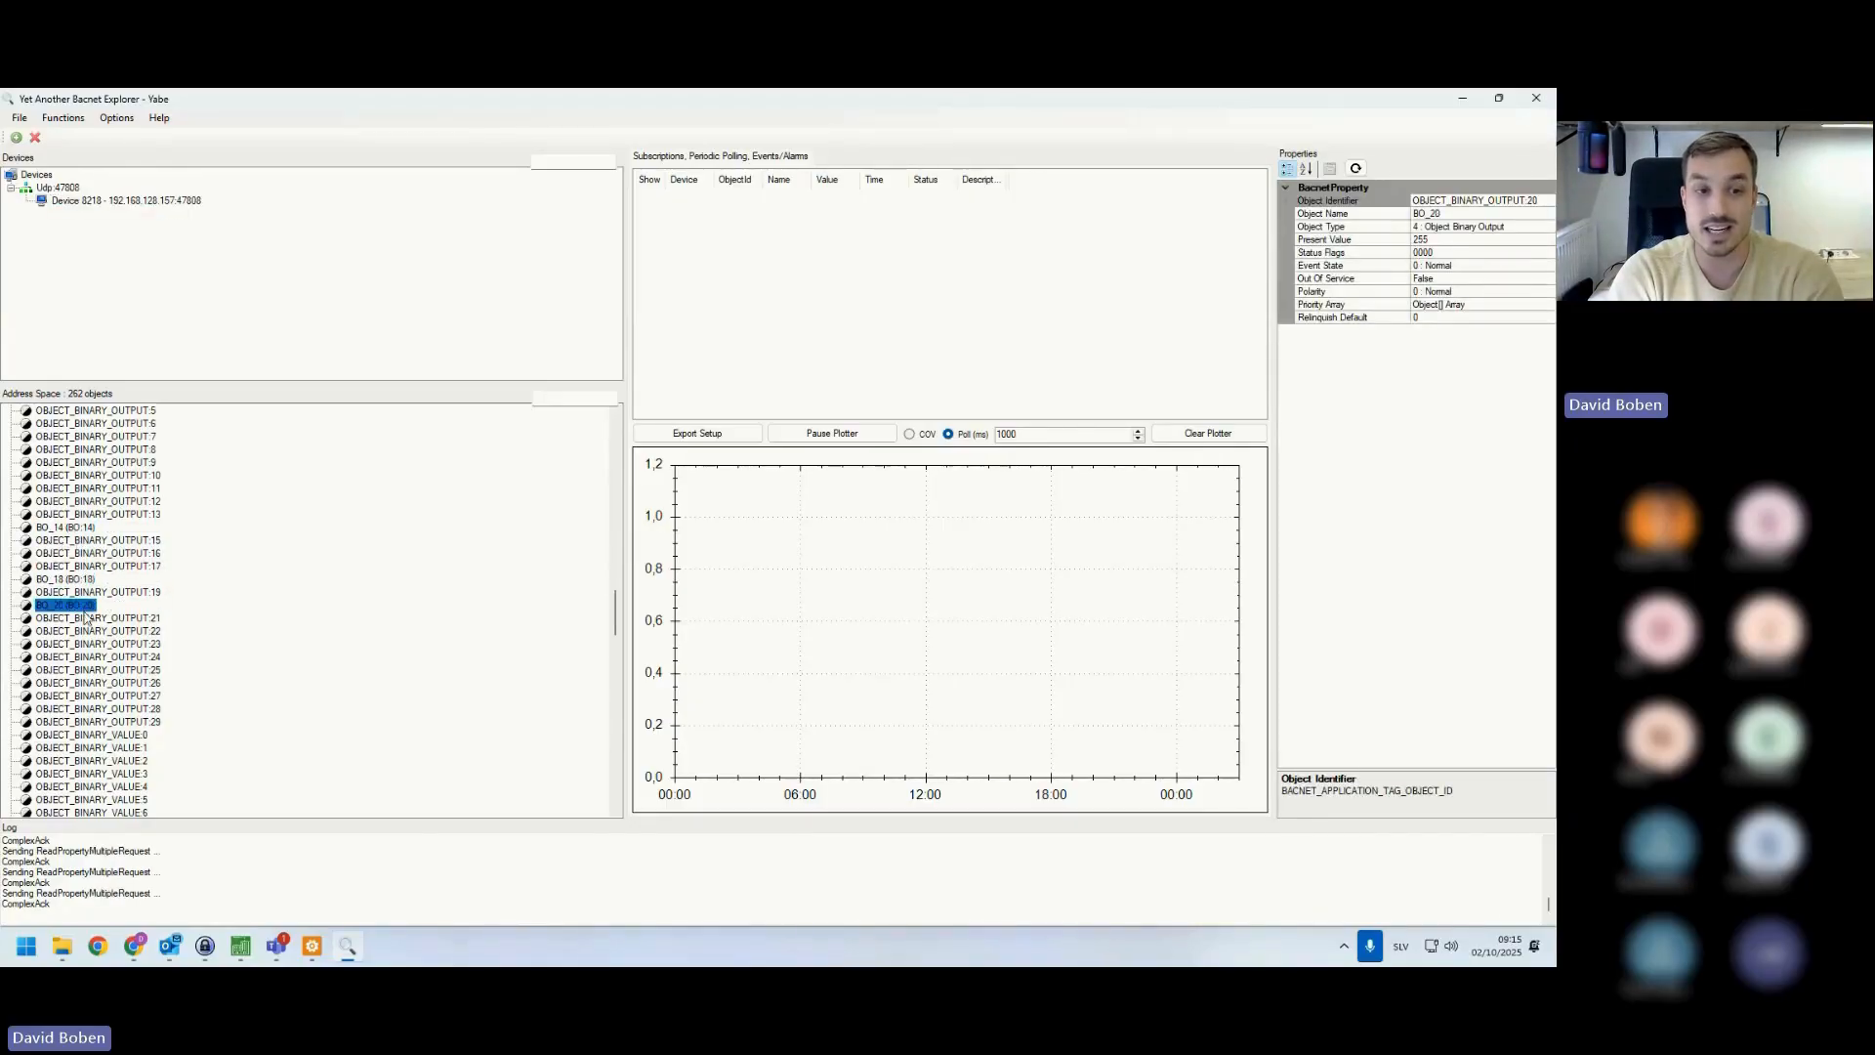
{"action": "scroll", "coordinate": [92, 665], "scroll_direction": "down", "scroll_amount": 3}
{"action": "left_click", "coordinate": [97, 632]}
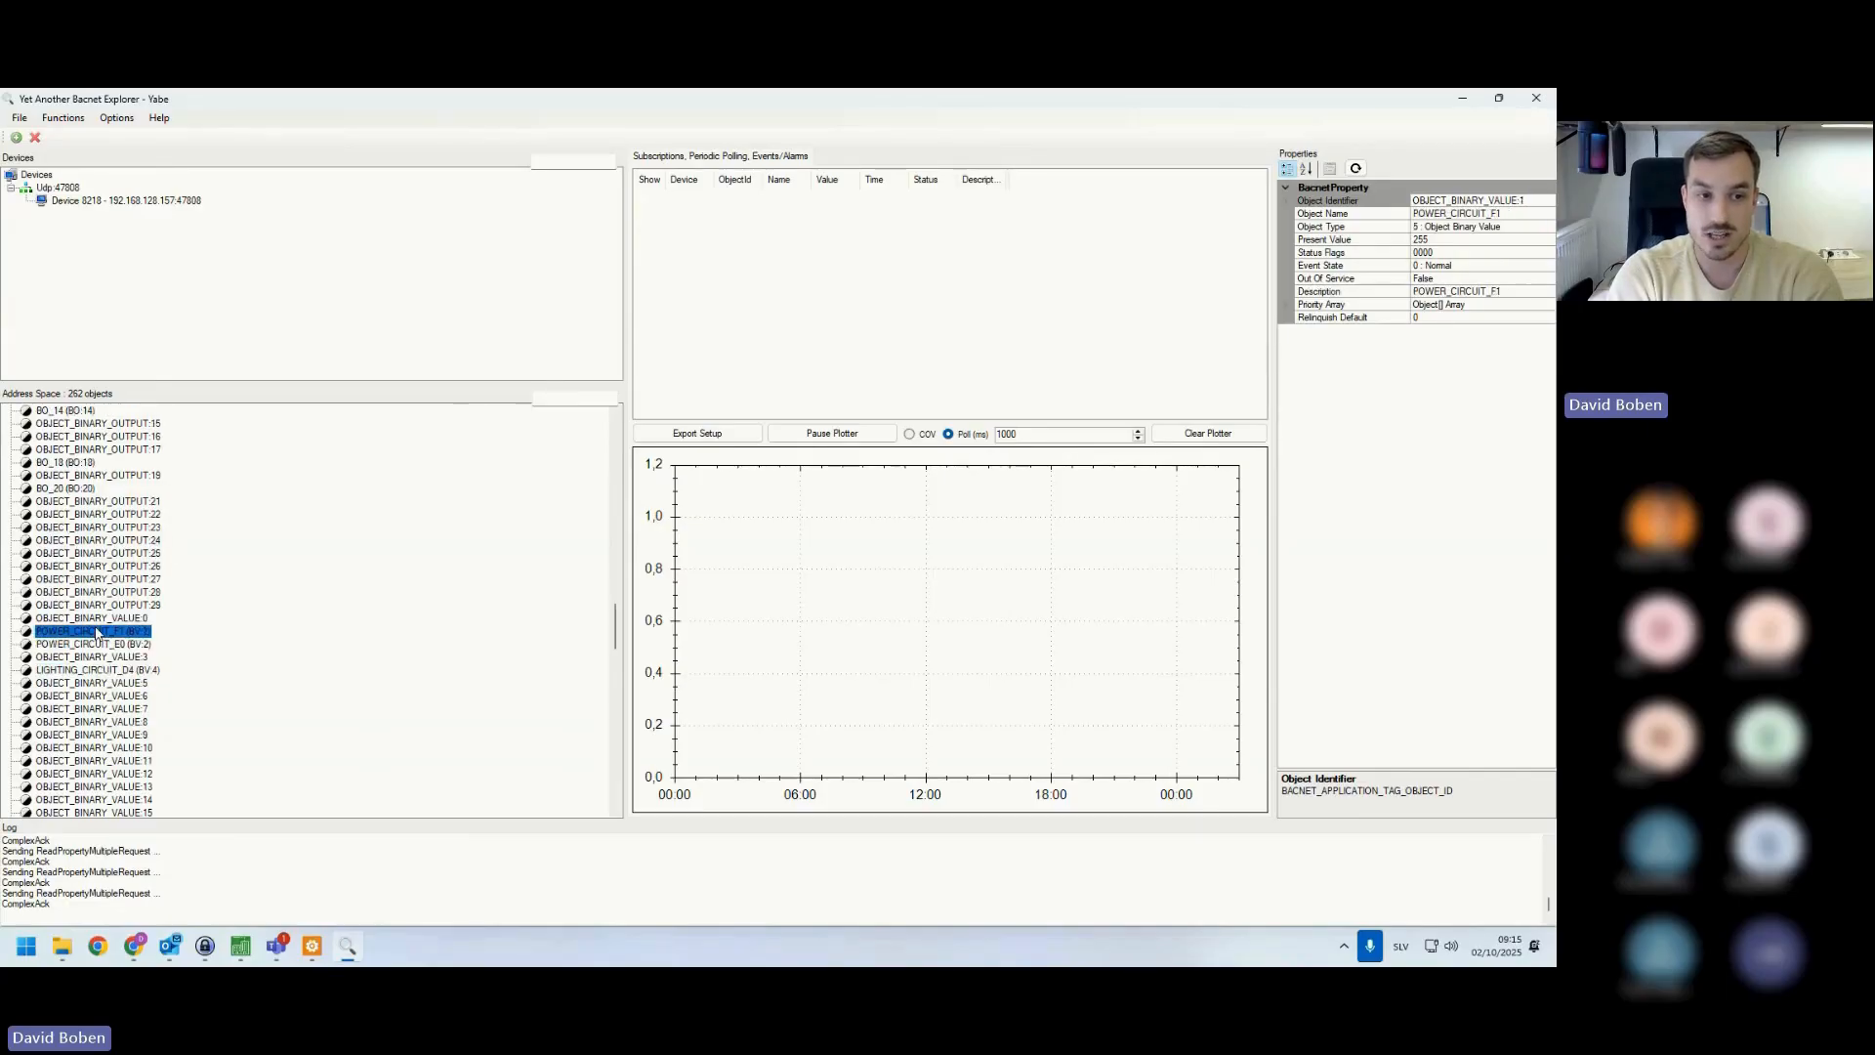
{"action": "key", "text": "Up"}
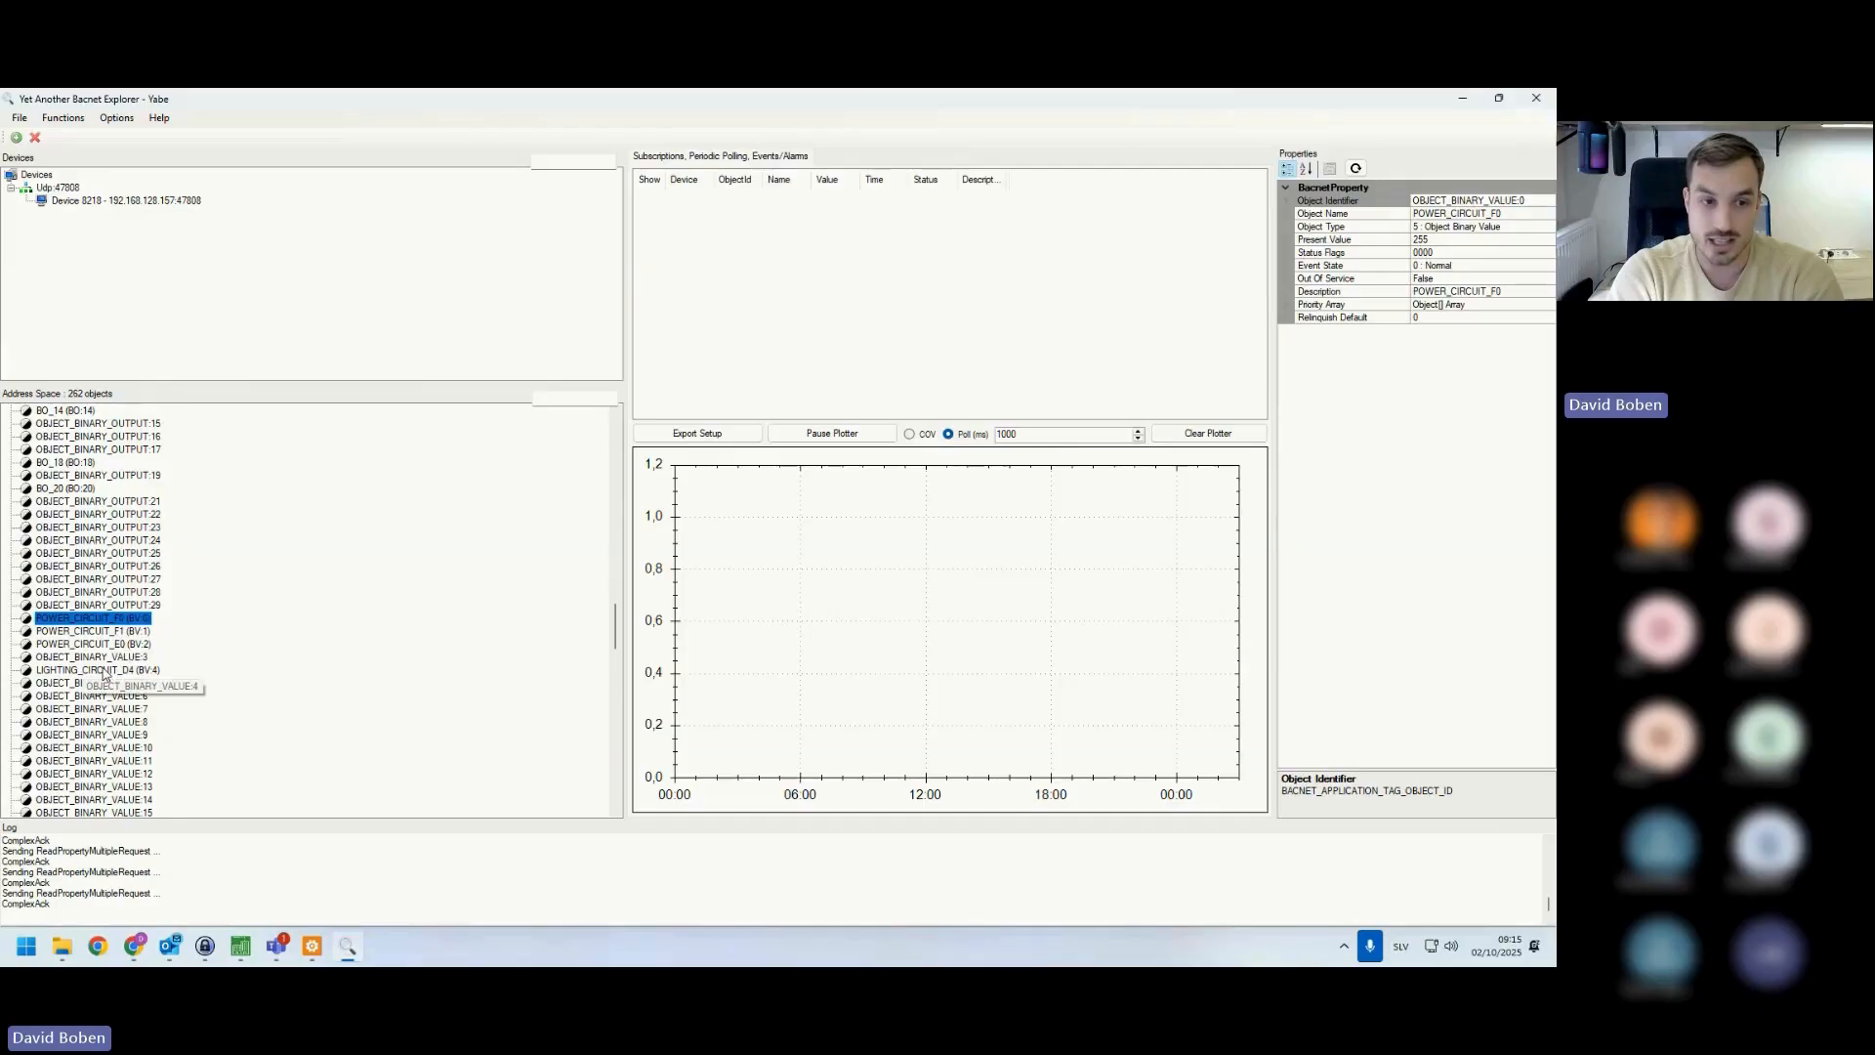
{"action": "left_click", "coordinate": [127, 683]}
{"action": "left_click", "coordinate": [104, 723]}
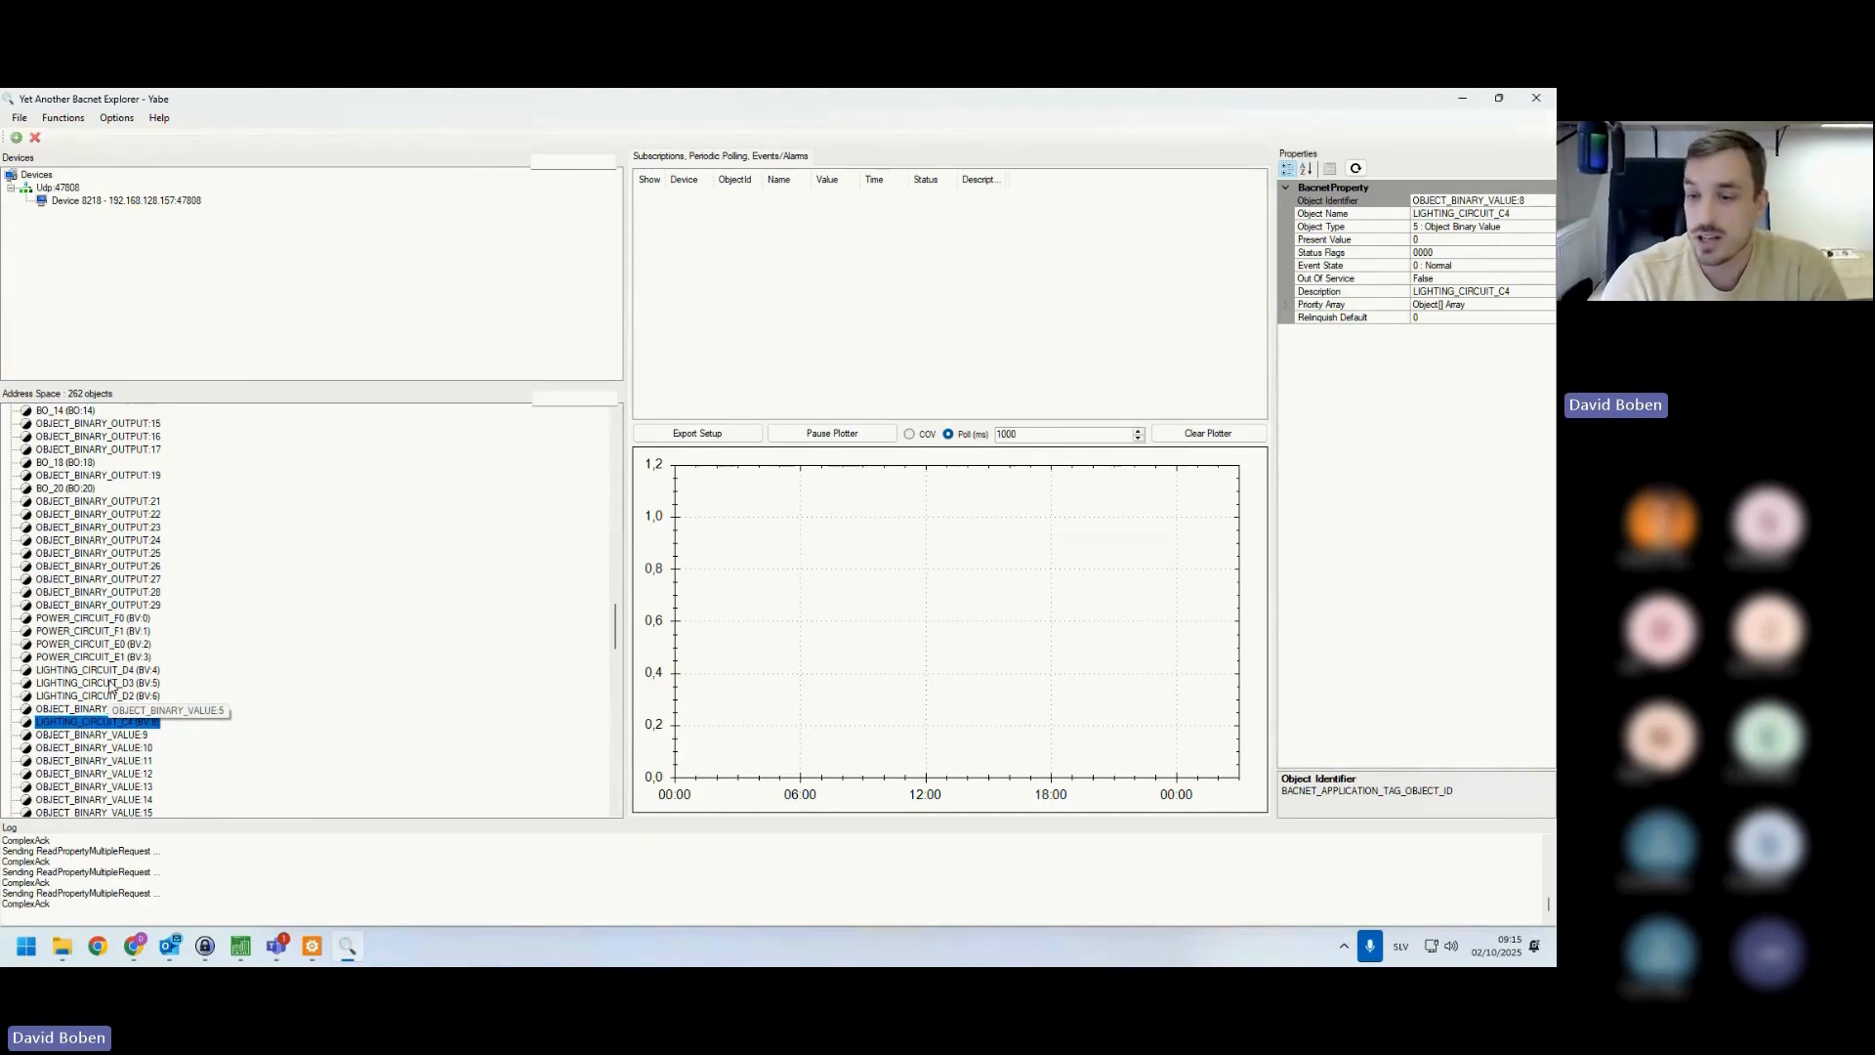
{"action": "left_click", "coordinate": [1529, 100]}
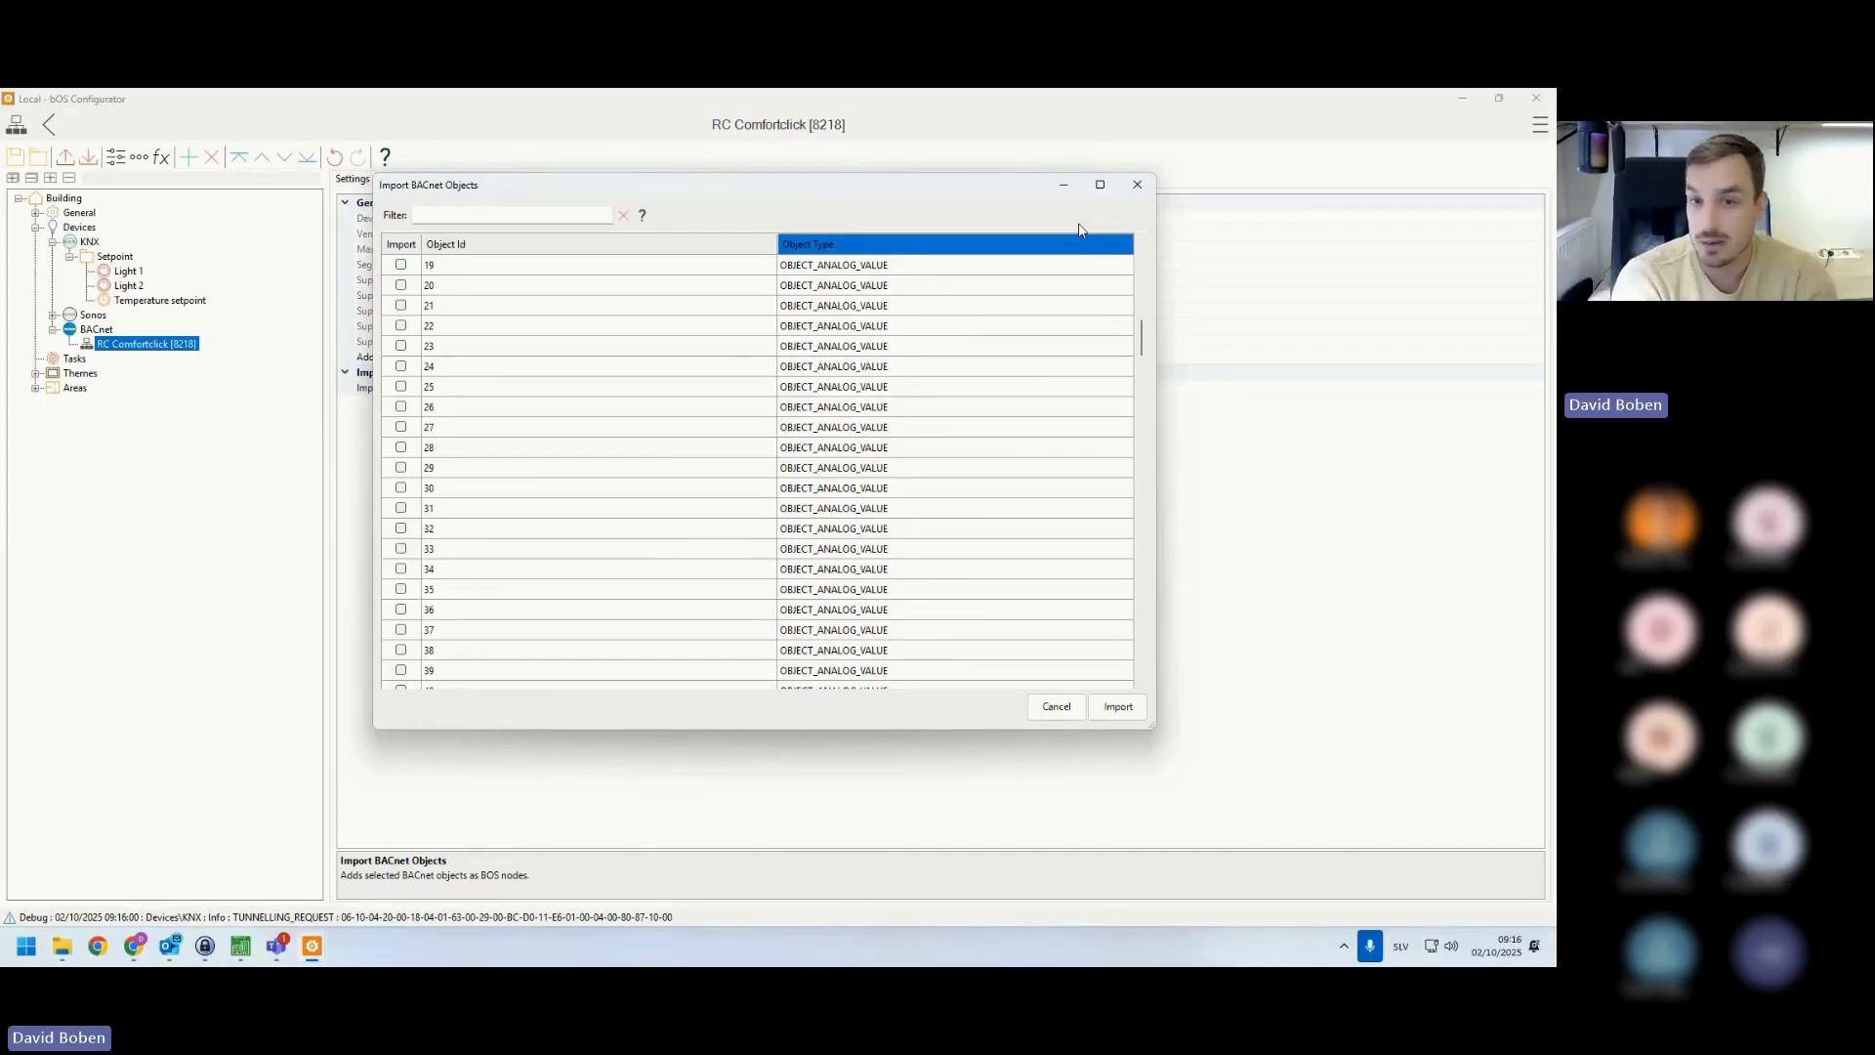
{"action": "scroll", "coordinate": [1072, 302], "scroll_direction": "up", "scroll_amount": 7}
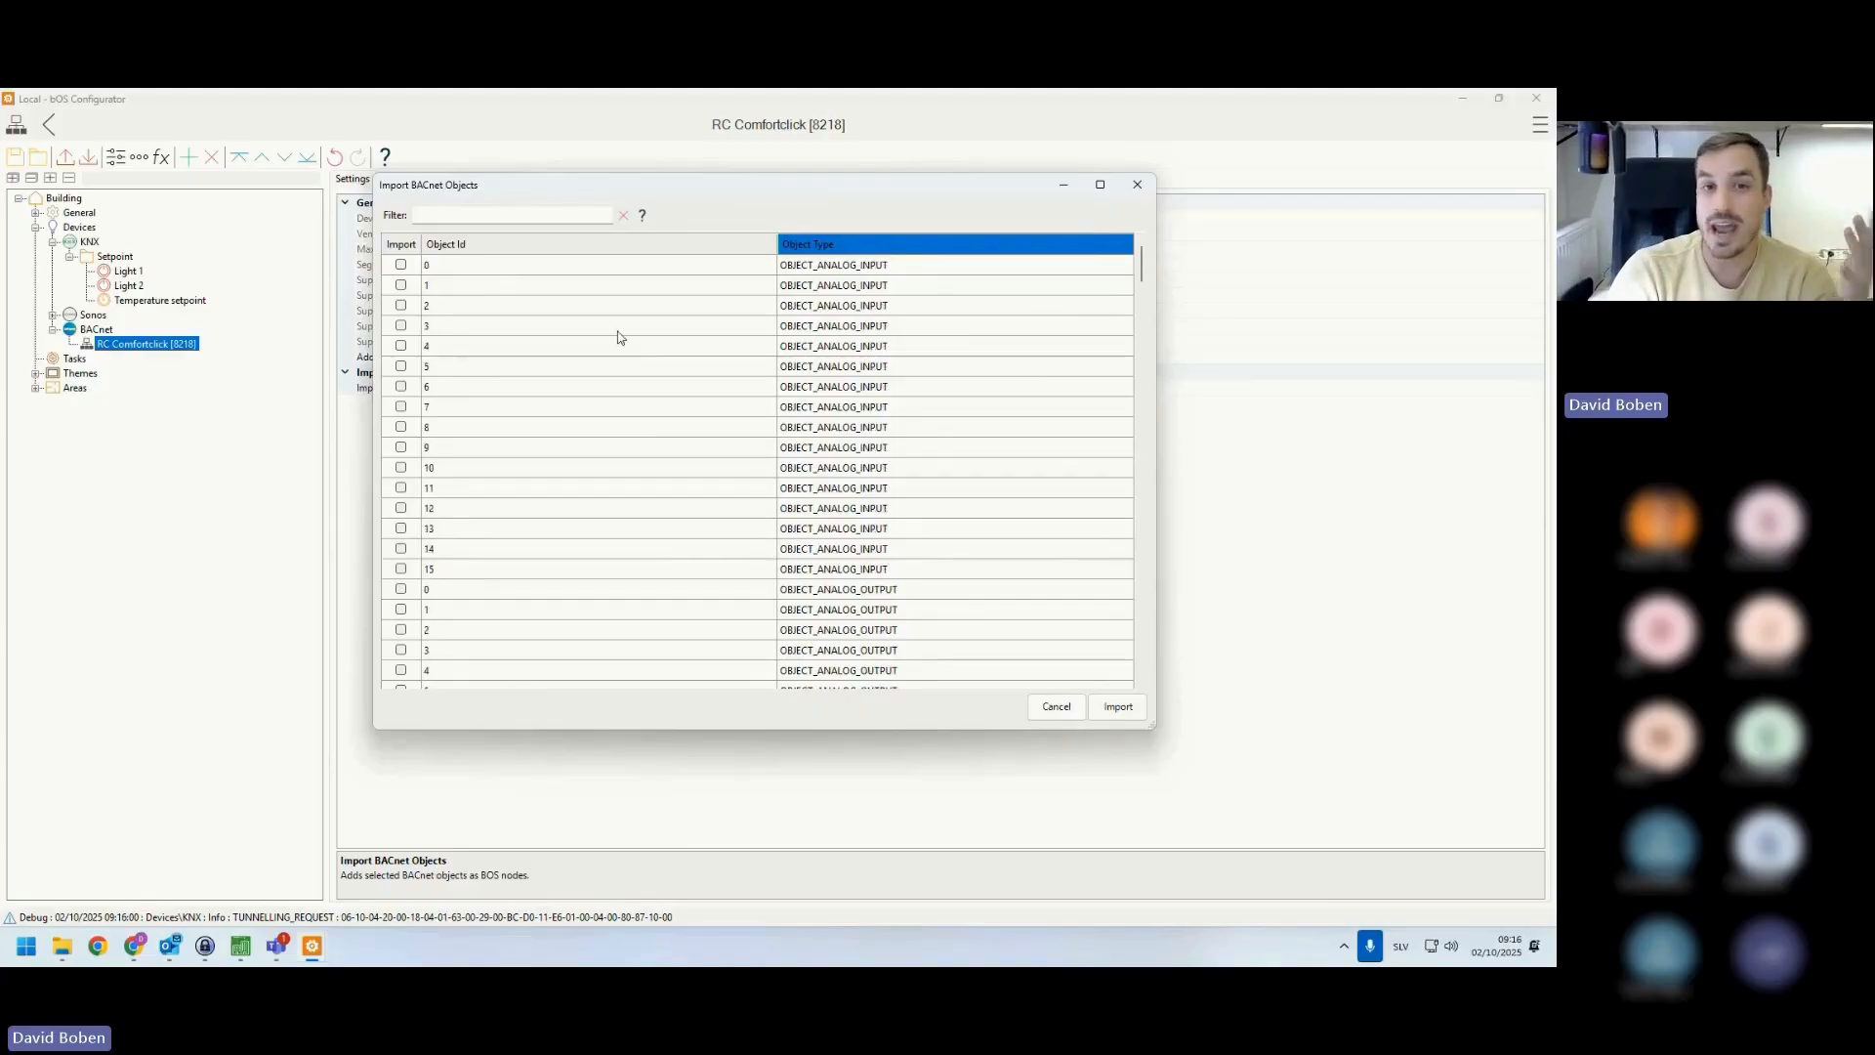
{"action": "left_click", "coordinate": [404, 329]}
{"action": "left_click", "coordinate": [402, 347]}
{"action": "left_click", "coordinate": [406, 368]}
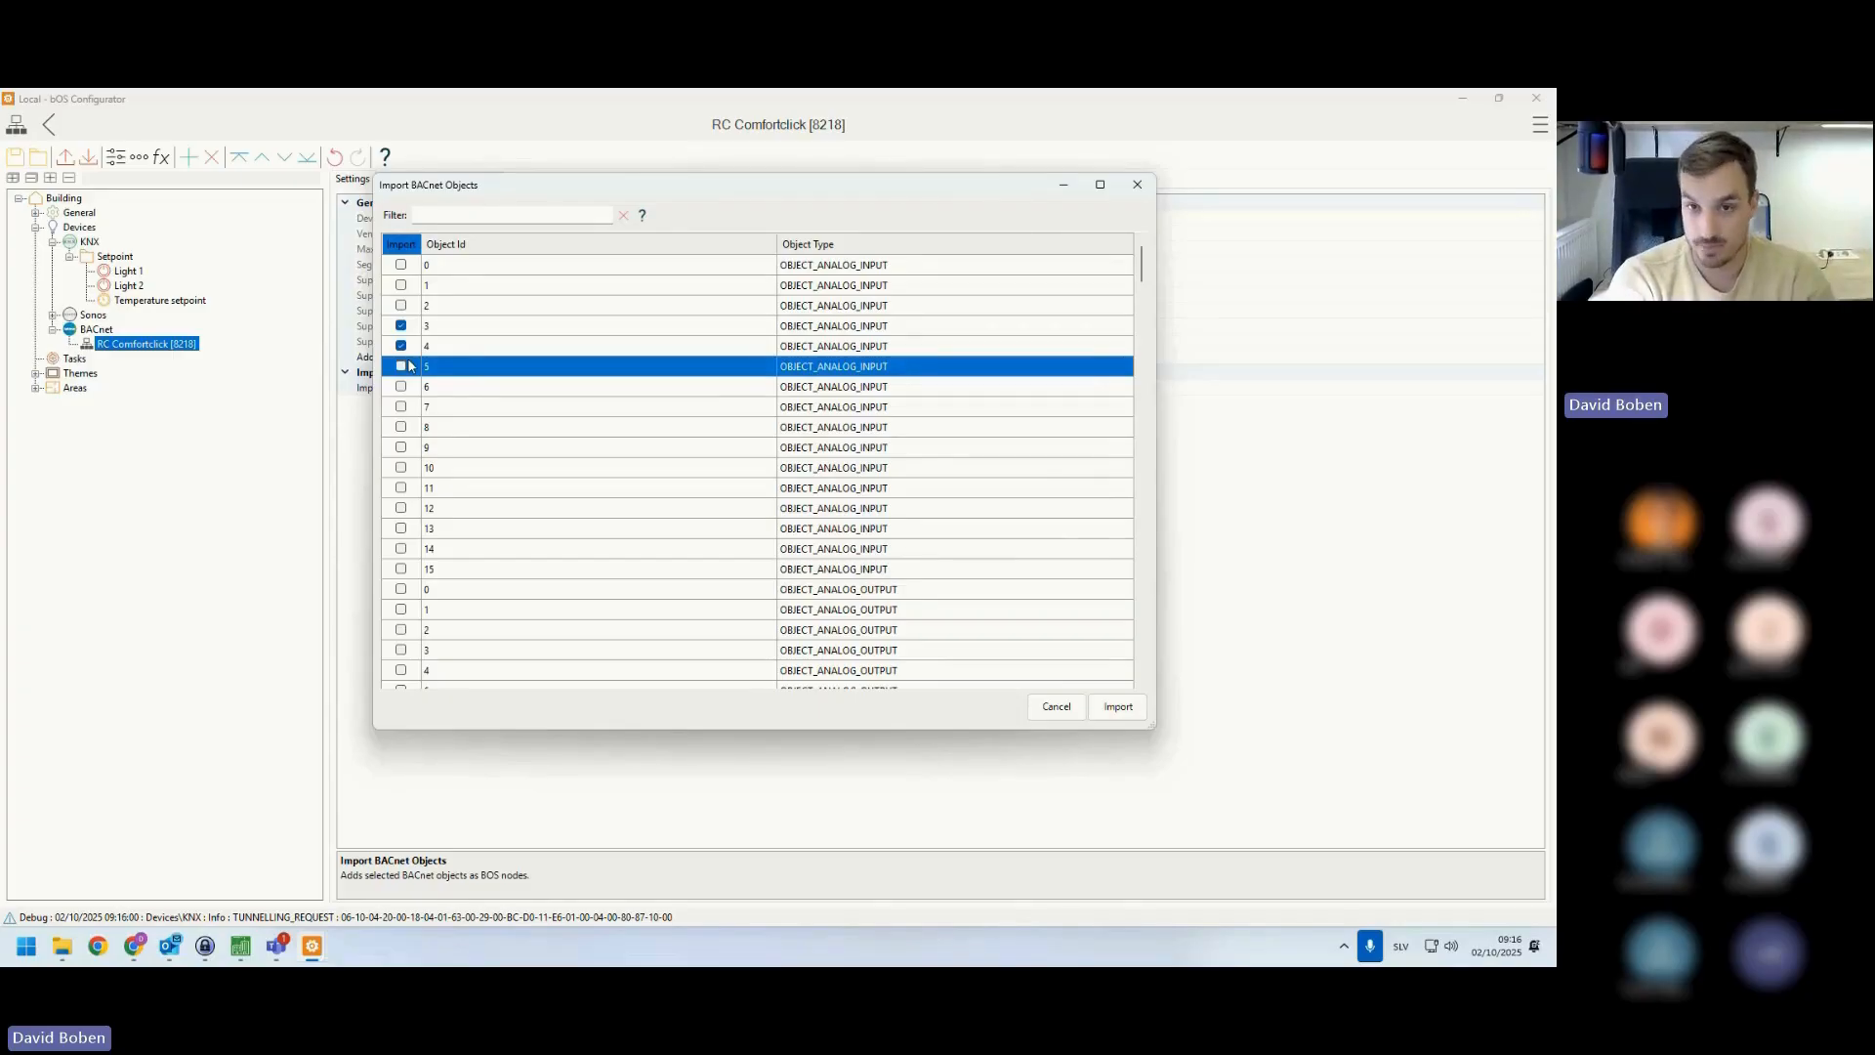
{"action": "left_click", "coordinate": [402, 347]}
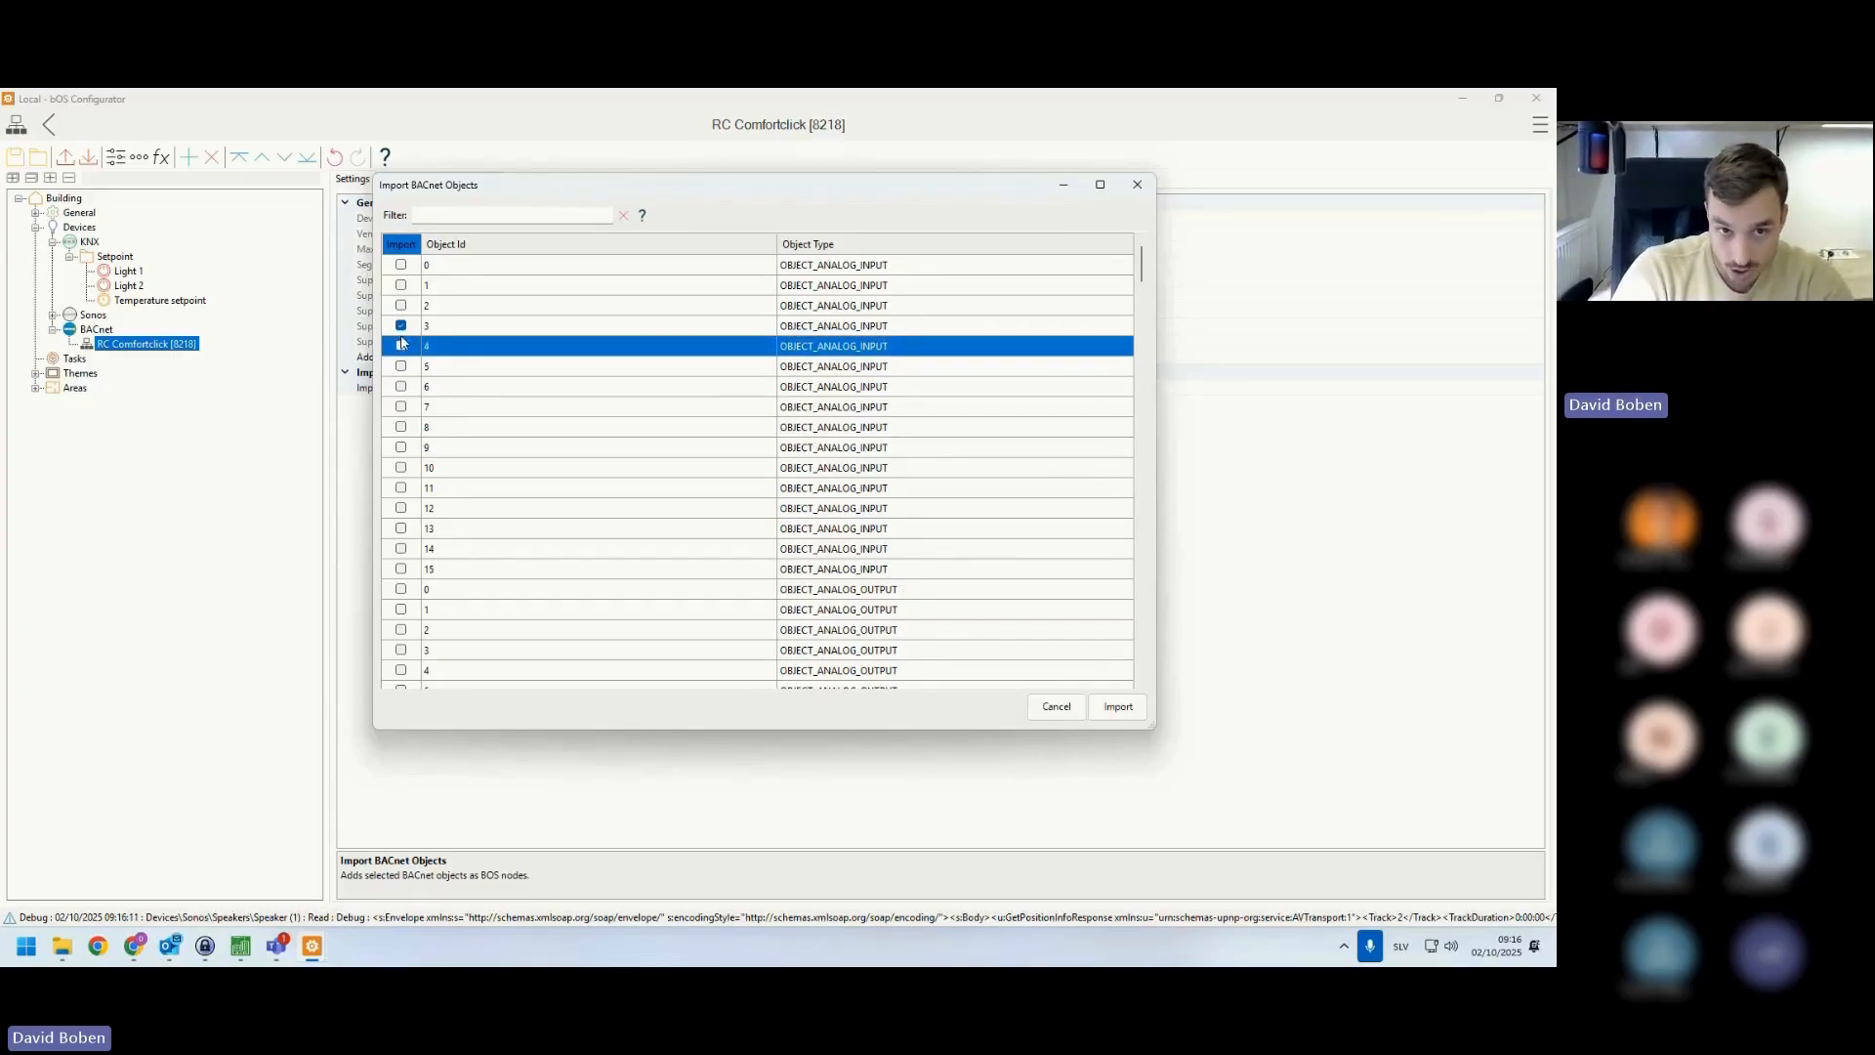
{"action": "left_click", "coordinate": [401, 326]}
- Mark all BACnet objects in the list for import, import them, and expand the RC Comfortclick device in the tree
{"action": "left_click", "coordinate": [475, 312]}
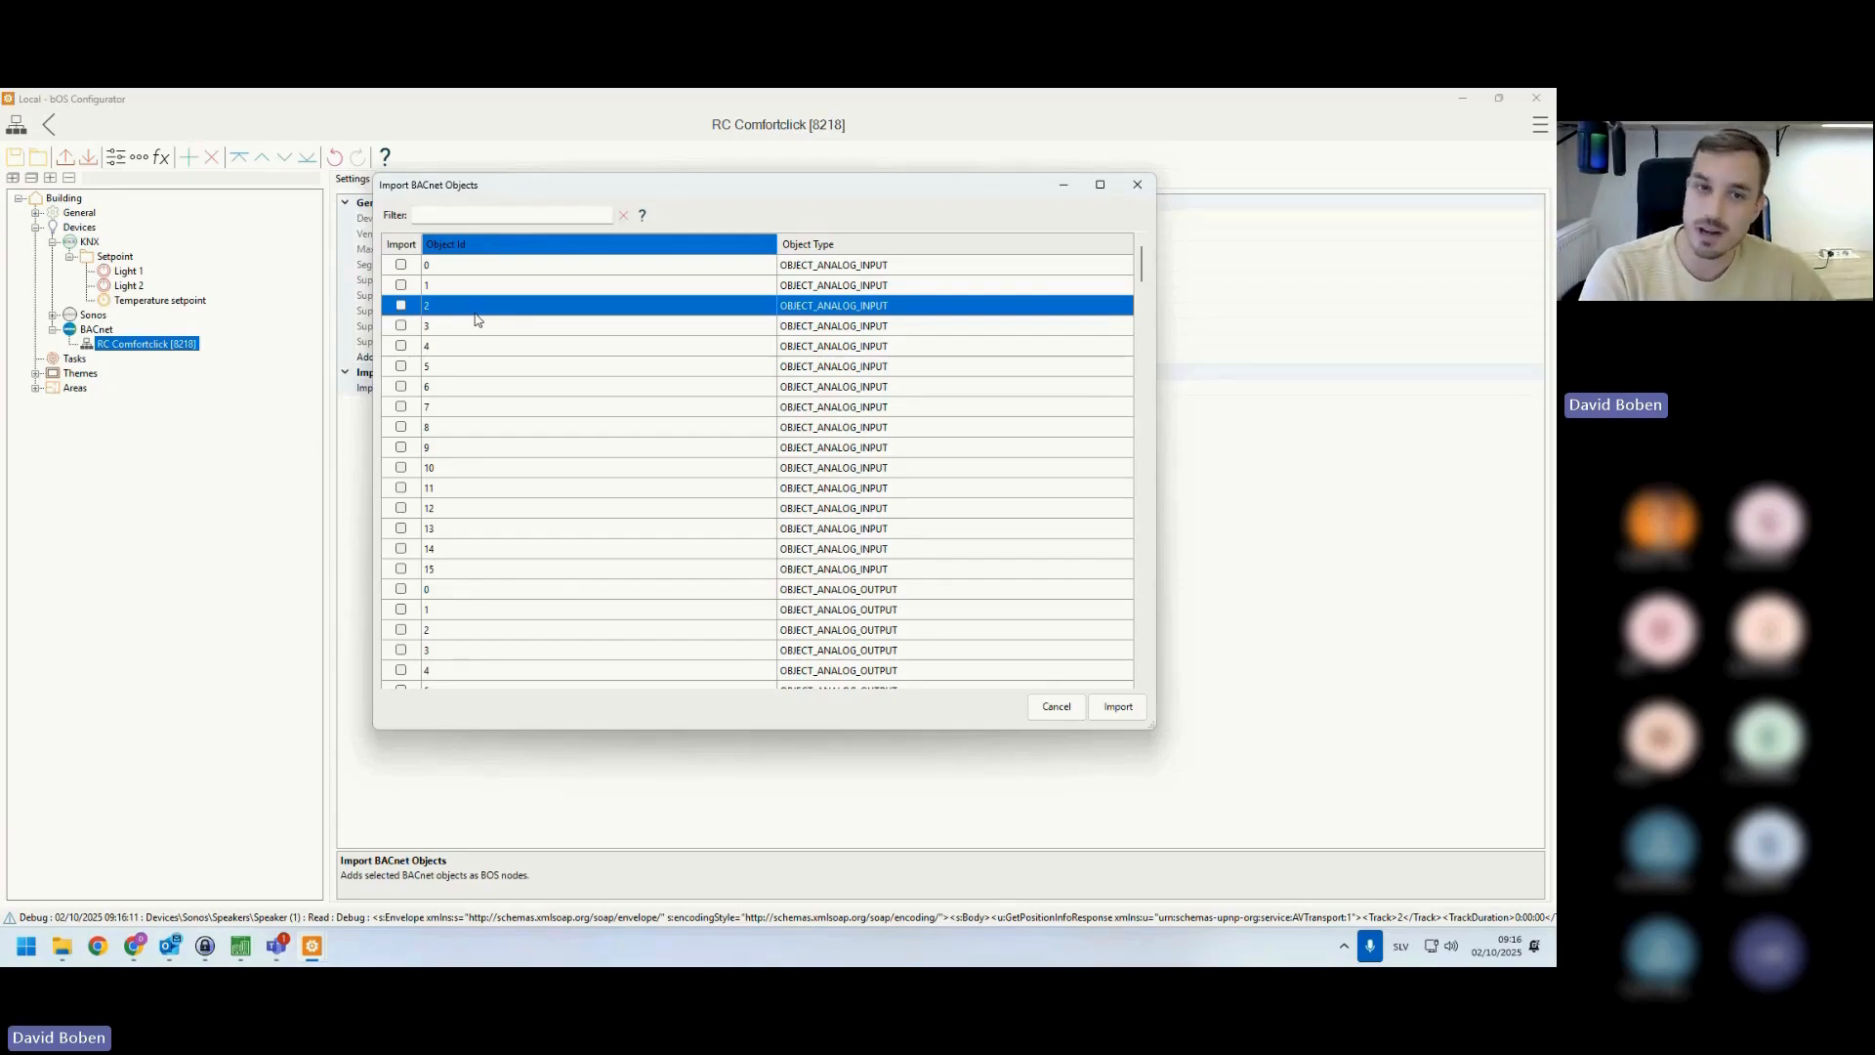
{"action": "left_click", "coordinate": [468, 332]}
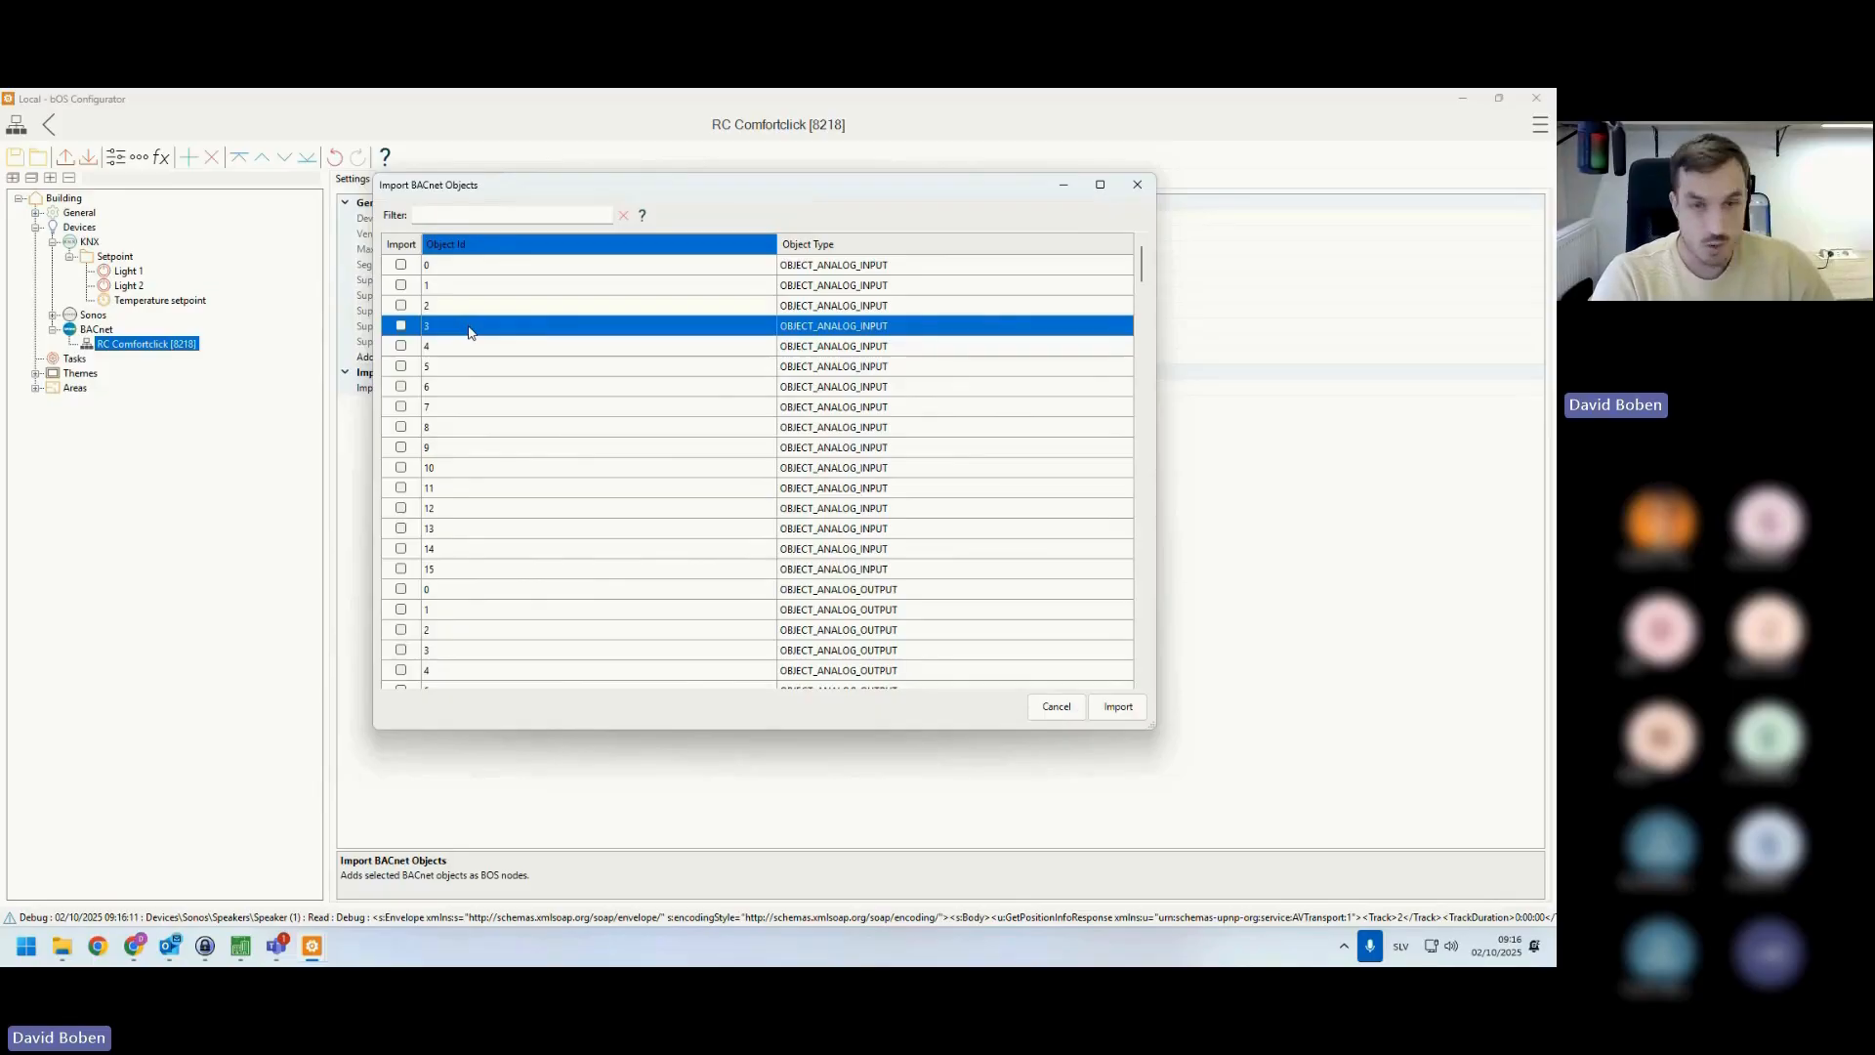
{"action": "key", "text": "ctrl+a"}
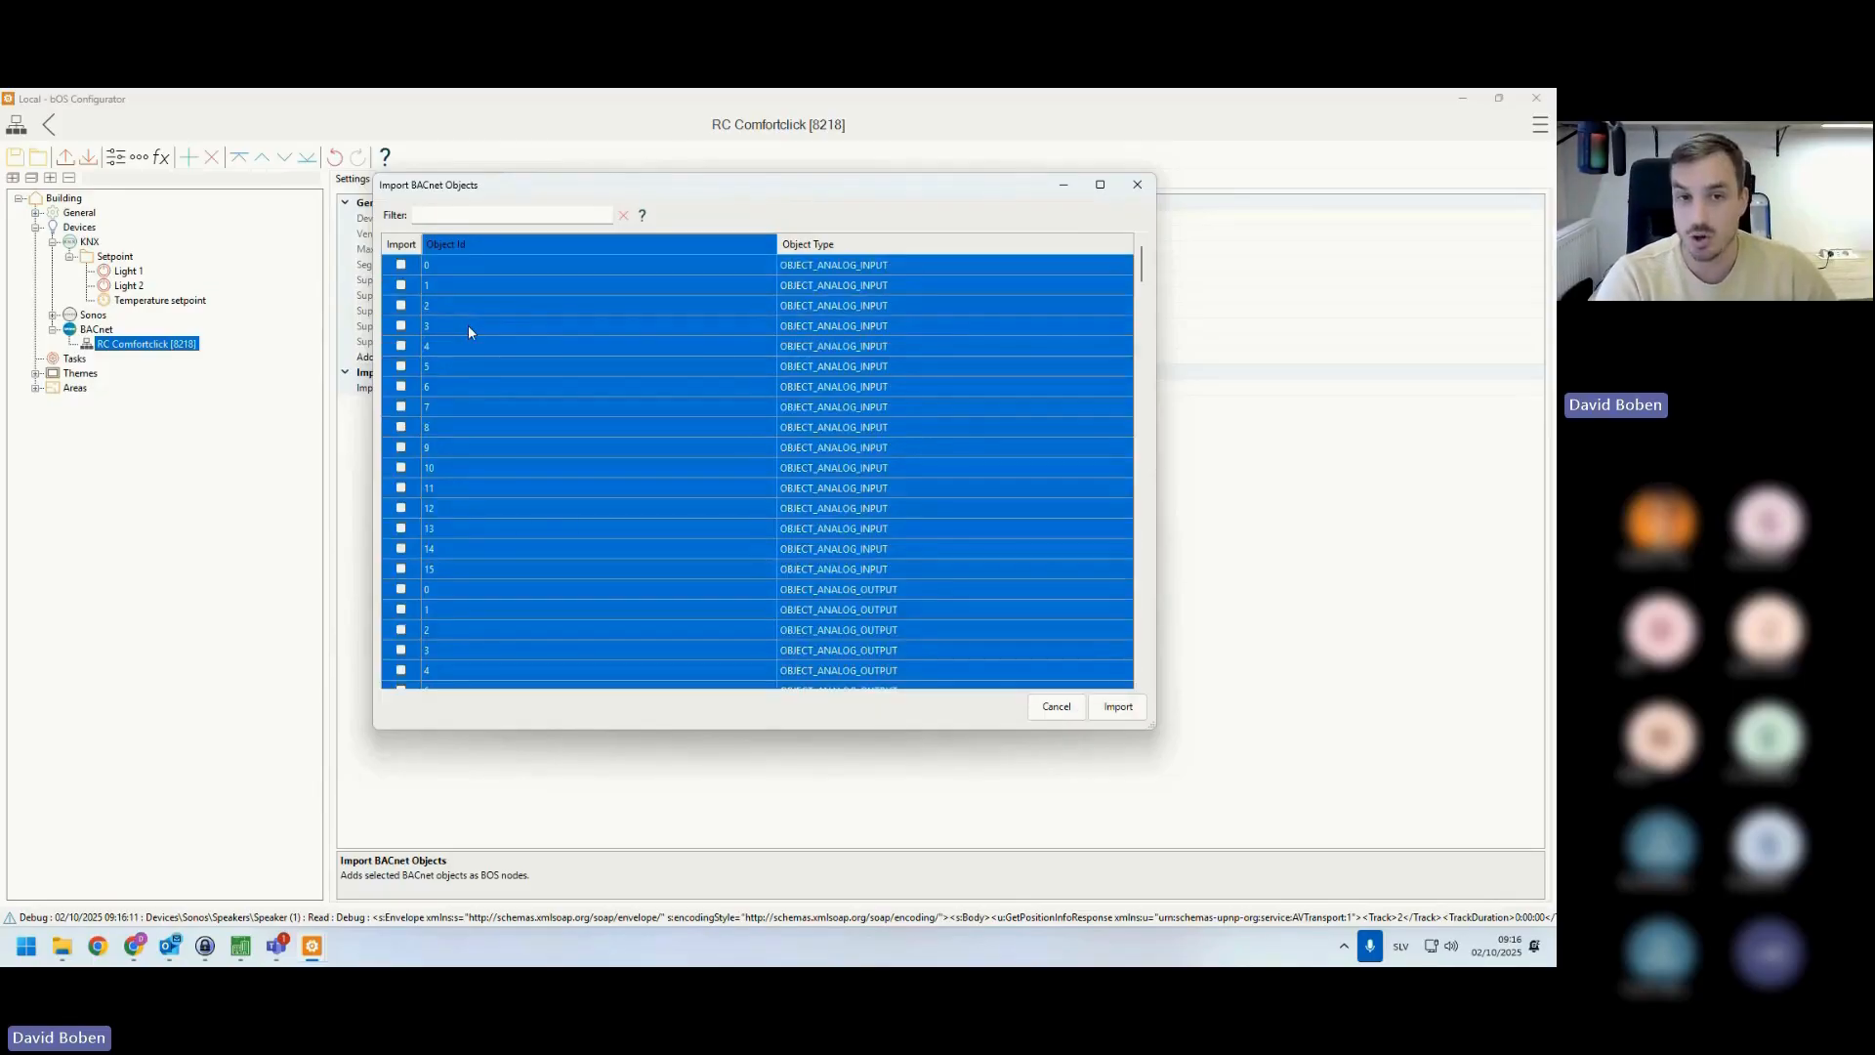
{"action": "scroll", "coordinate": [508, 337], "scroll_direction": "down", "scroll_amount": 15}
{"action": "scroll", "coordinate": [545, 352], "scroll_direction": "up", "scroll_amount": 15}
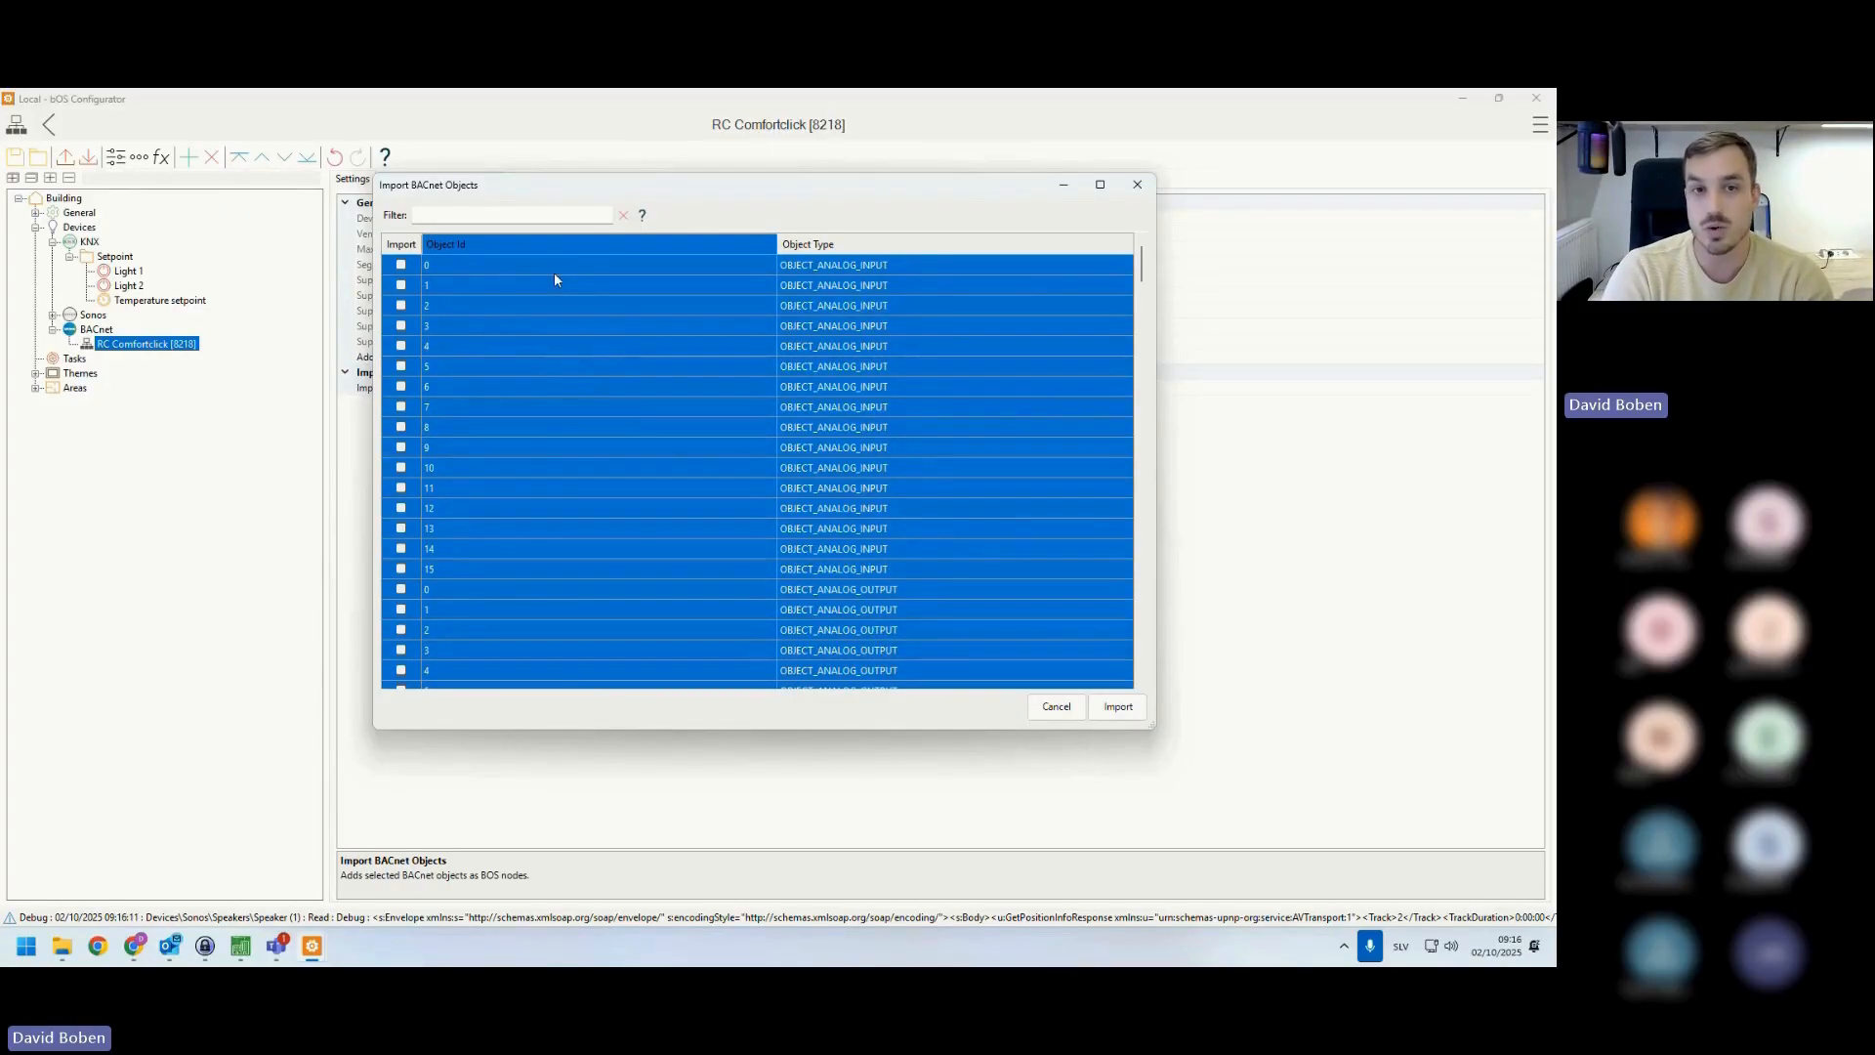
{"action": "key", "text": "space"}
{"action": "scroll", "coordinate": [576, 466], "scroll_direction": "down", "scroll_amount": 20}
{"action": "scroll", "coordinate": [577, 469], "scroll_direction": "down", "scroll_amount": 13}
{"action": "scroll", "coordinate": [577, 473], "scroll_direction": "down", "scroll_amount": 4}
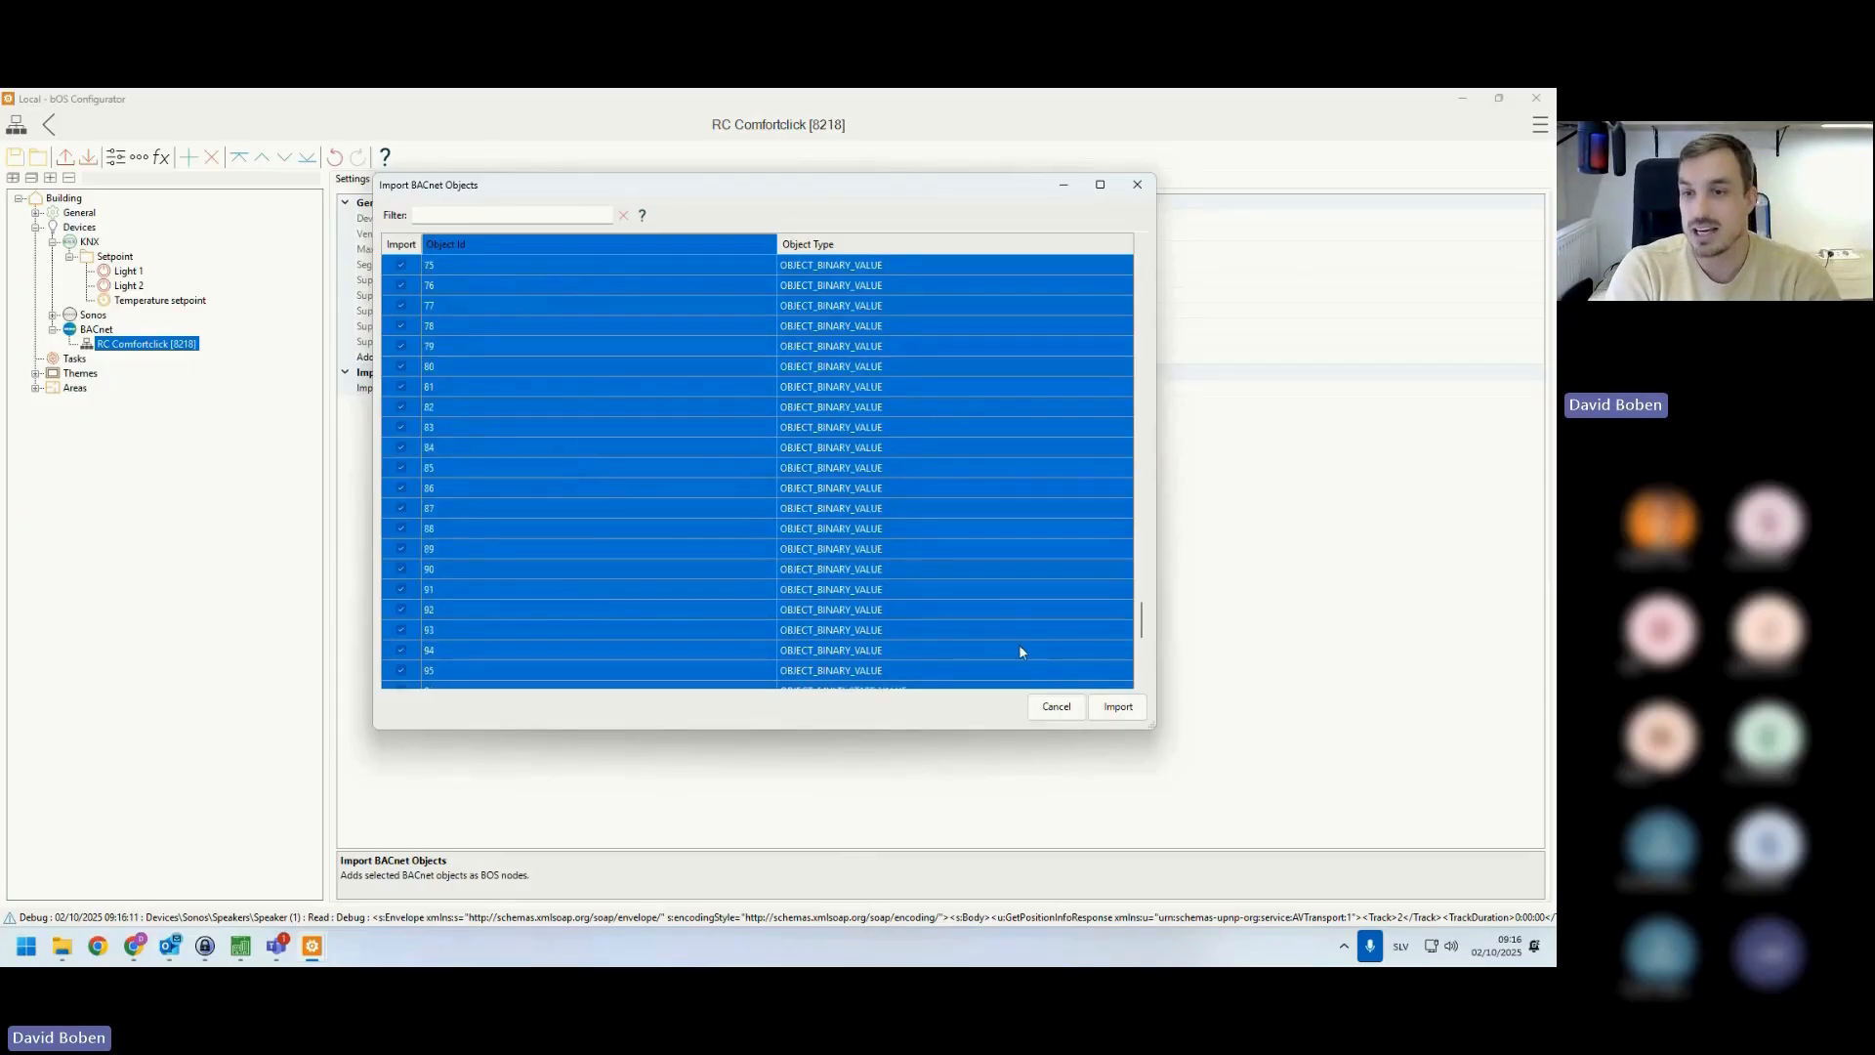
{"action": "left_click", "coordinate": [1117, 706]}
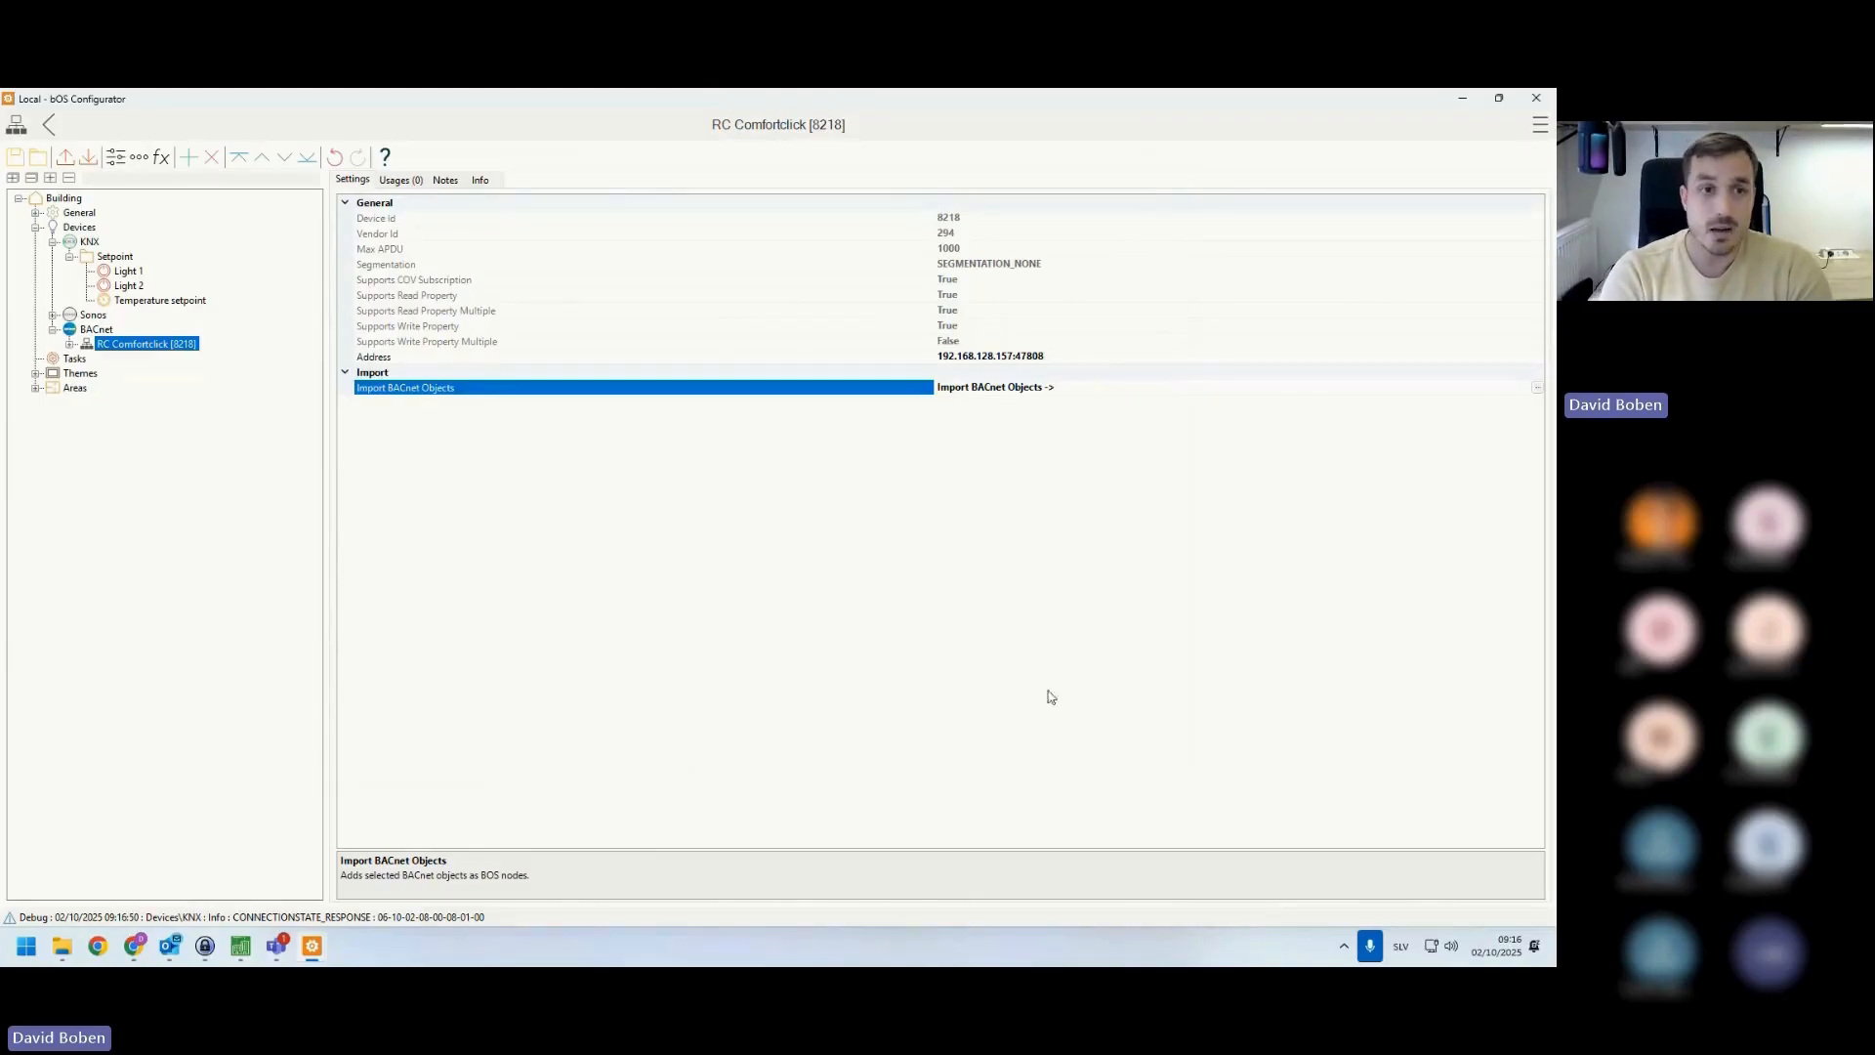
{"action": "left_click", "coordinate": [68, 345]}
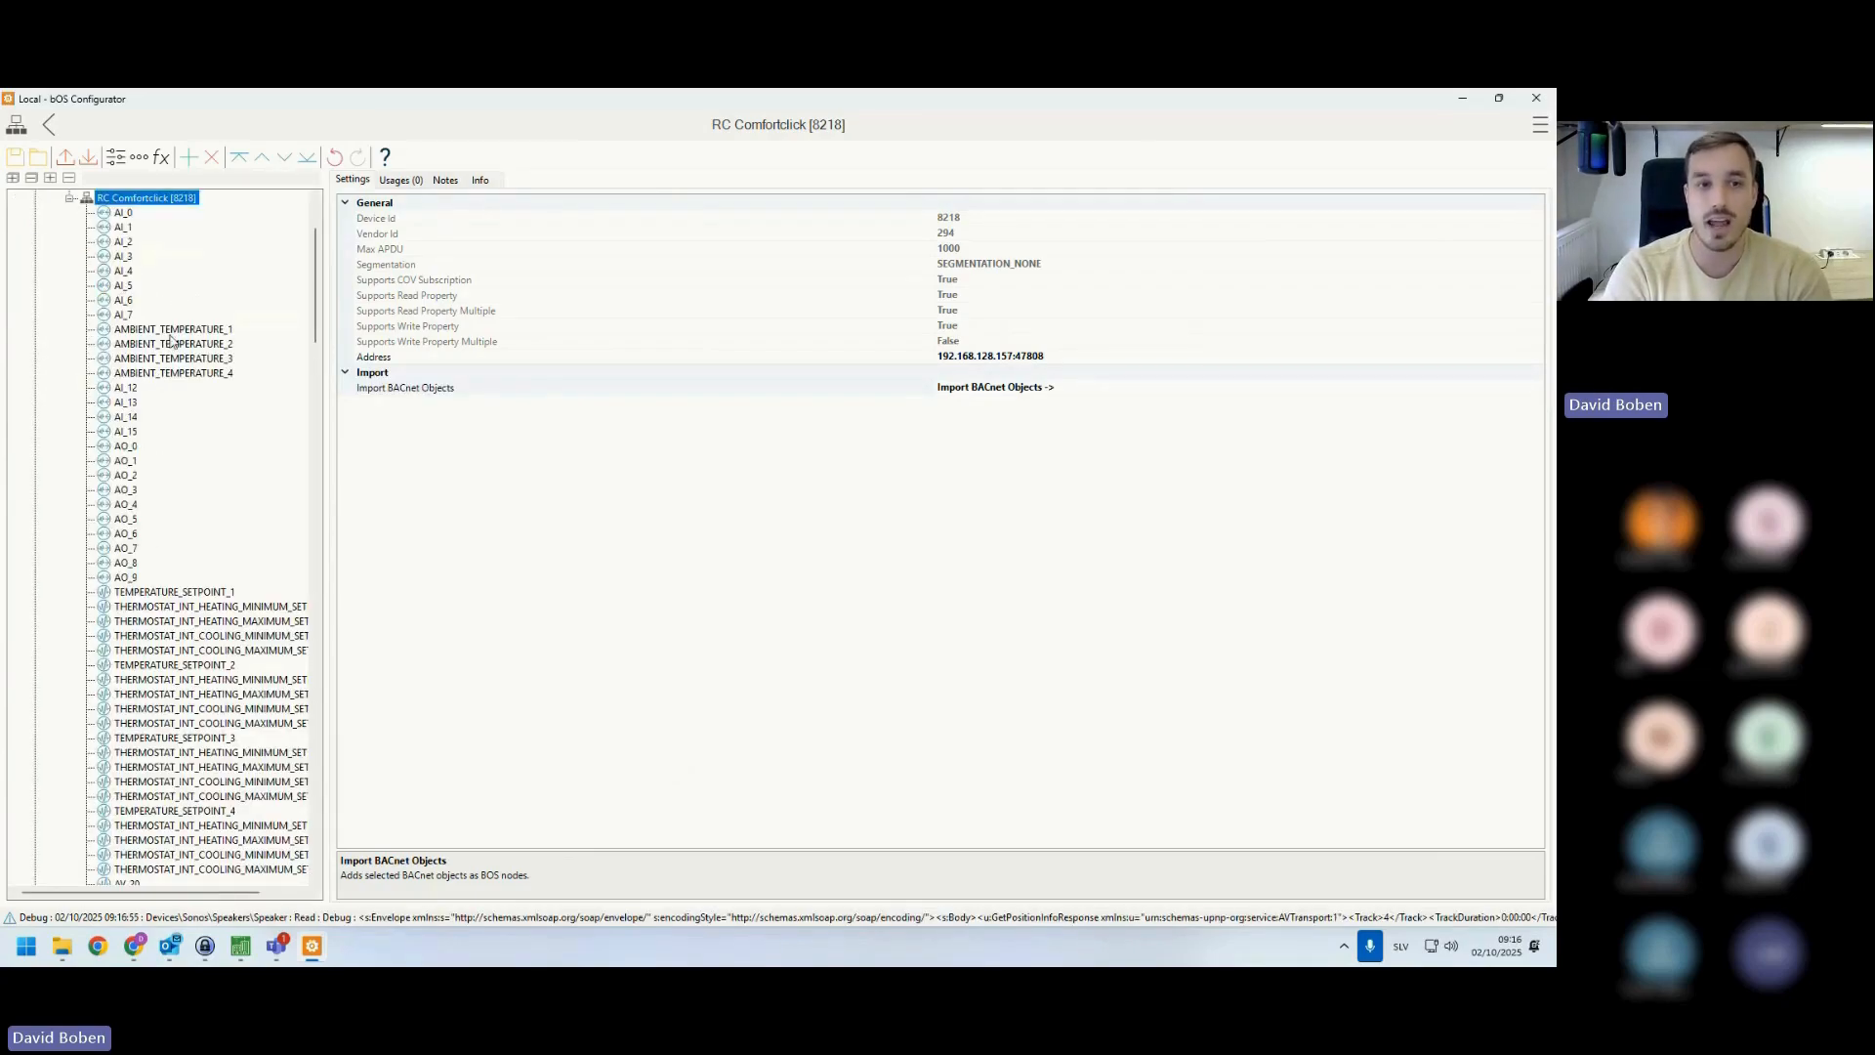
- Look through the imported analog, dimmer, scenario, binary and circuit objects under the RC Comfortclick device
{"action": "scroll", "coordinate": [171, 612], "scroll_direction": "down", "scroll_amount": 14}
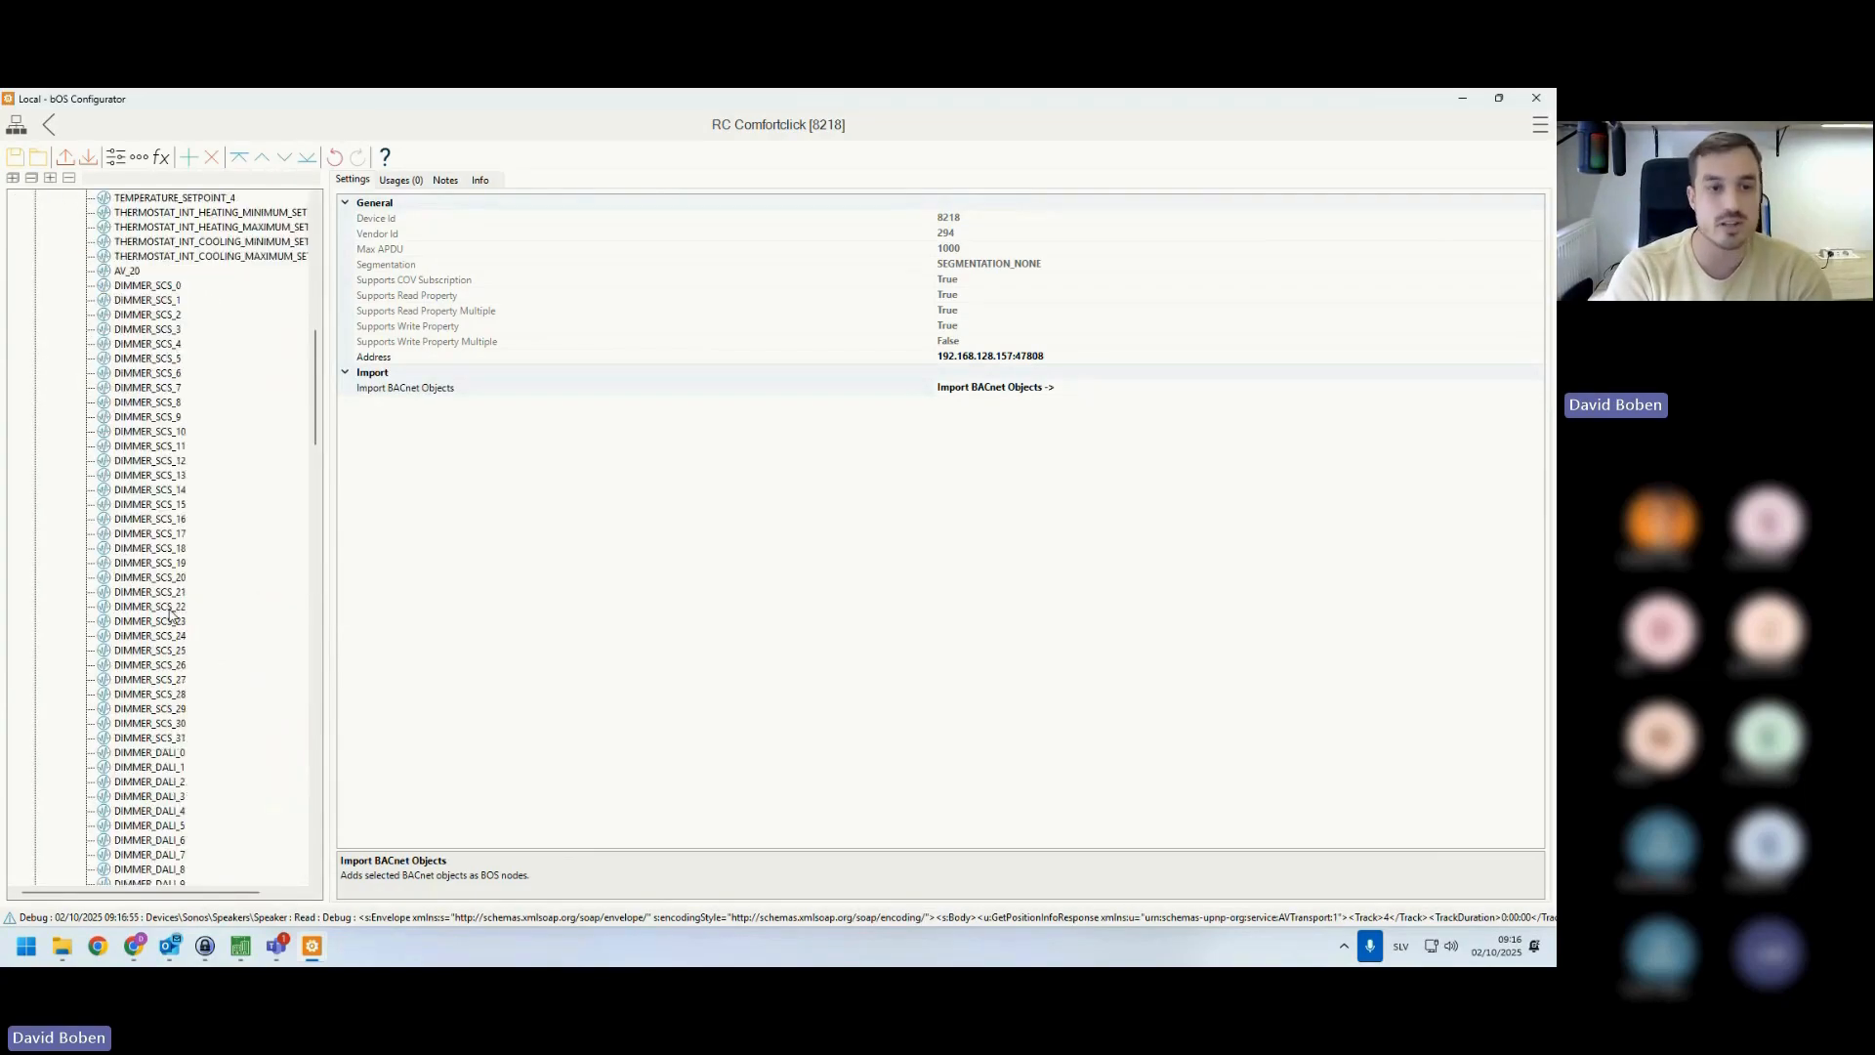
{"action": "scroll", "coordinate": [171, 613], "scroll_direction": "down", "scroll_amount": 20}
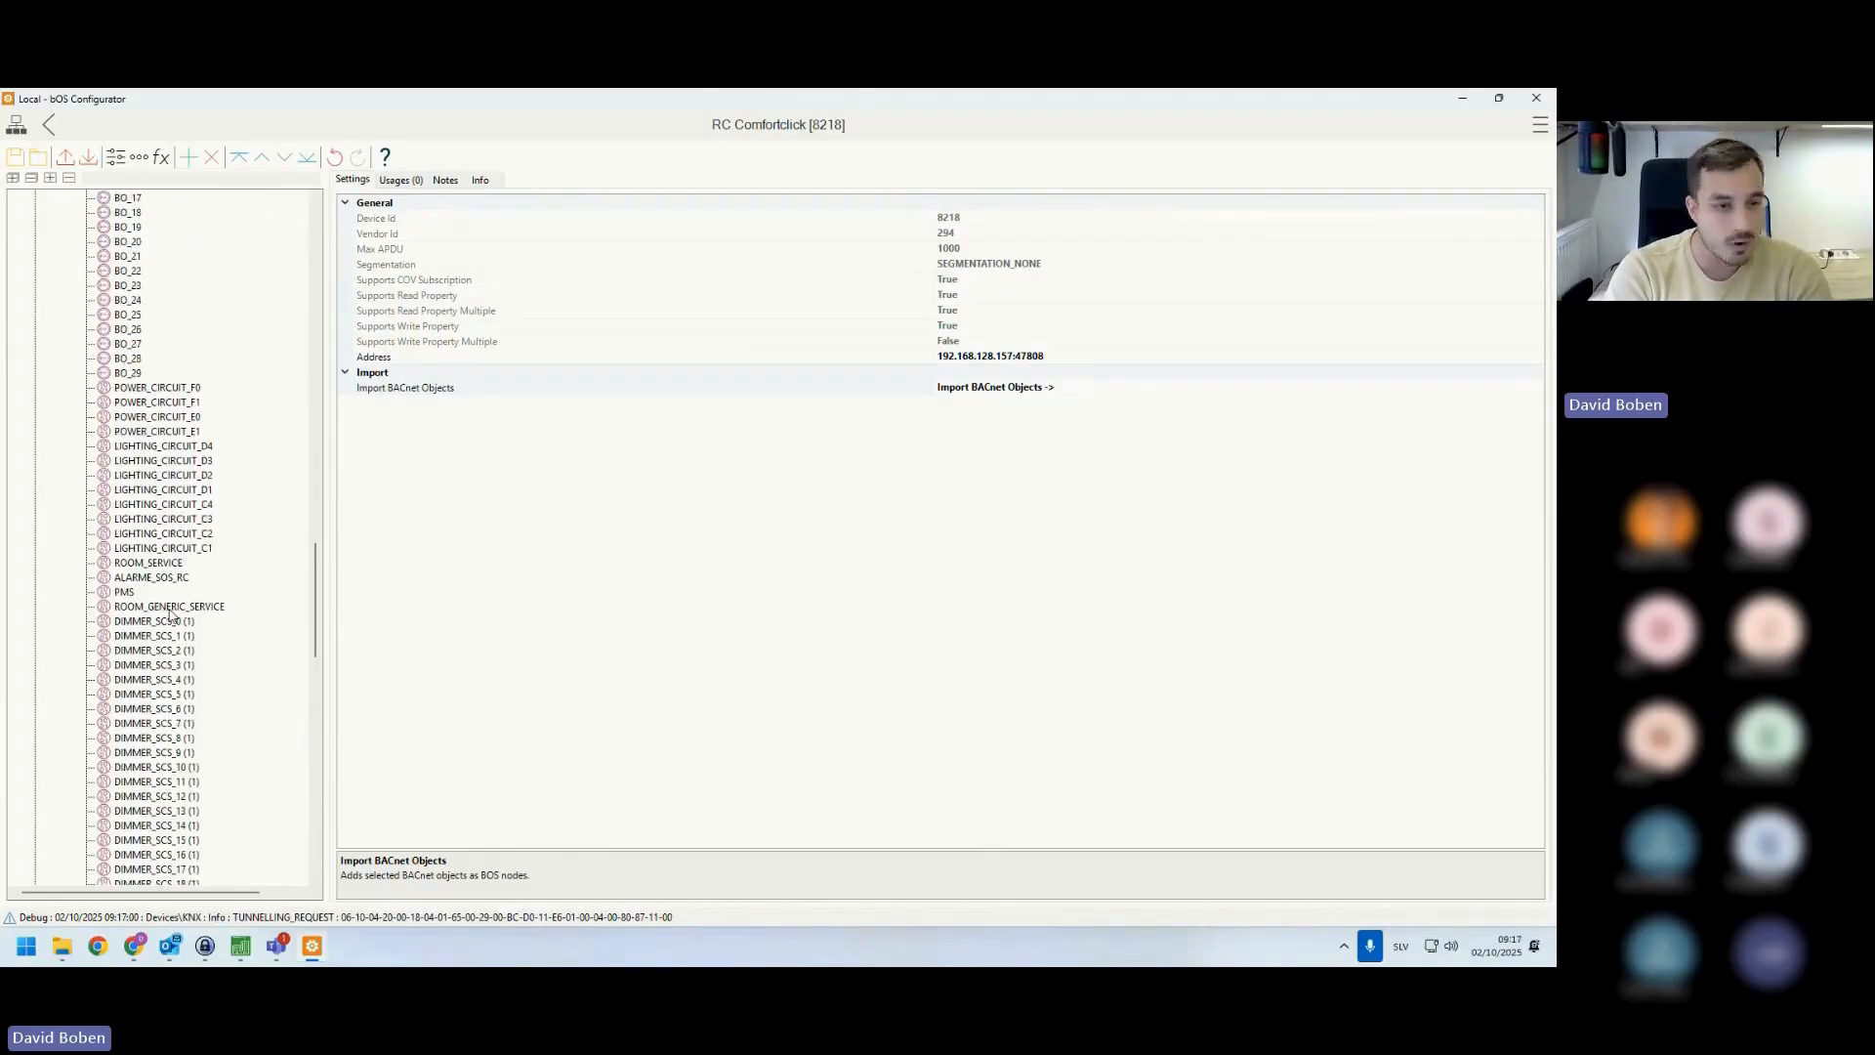
{"action": "scroll", "coordinate": [171, 614], "scroll_direction": "up", "scroll_amount": 6}
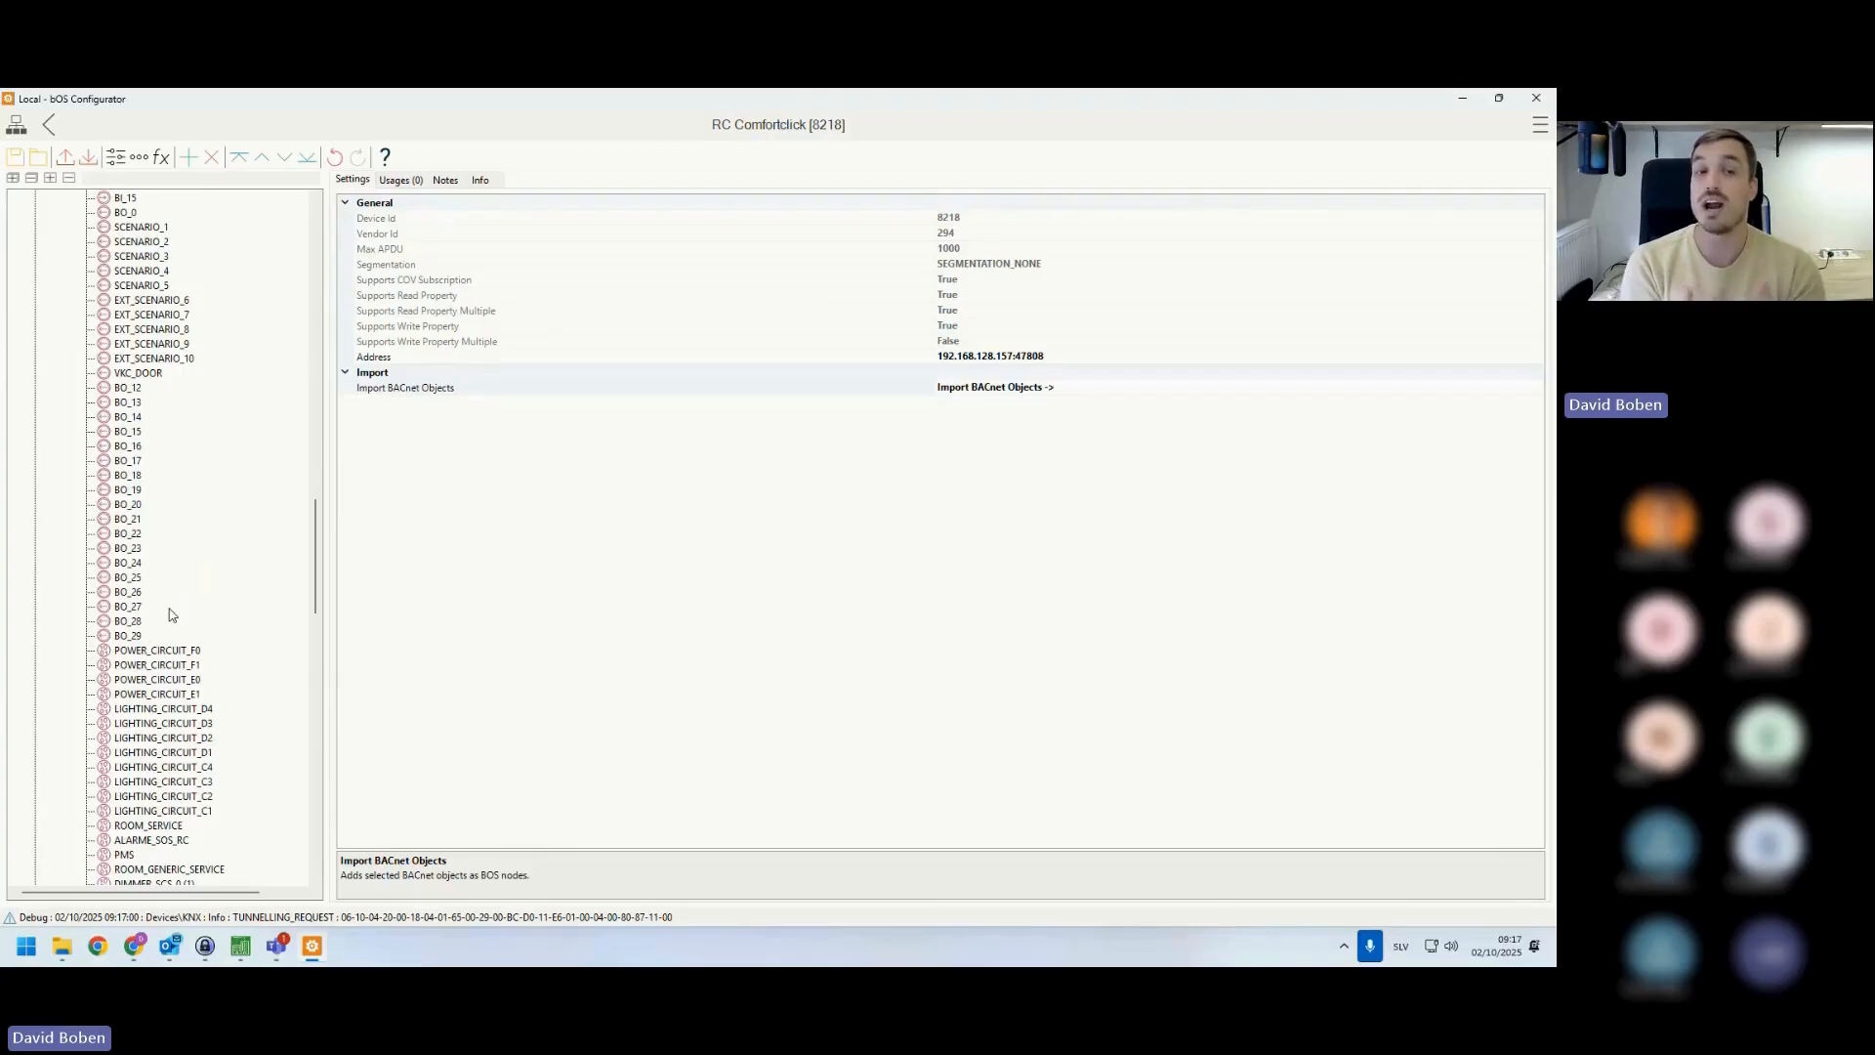
{"action": "scroll", "coordinate": [170, 613], "scroll_direction": "up", "scroll_amount": 20}
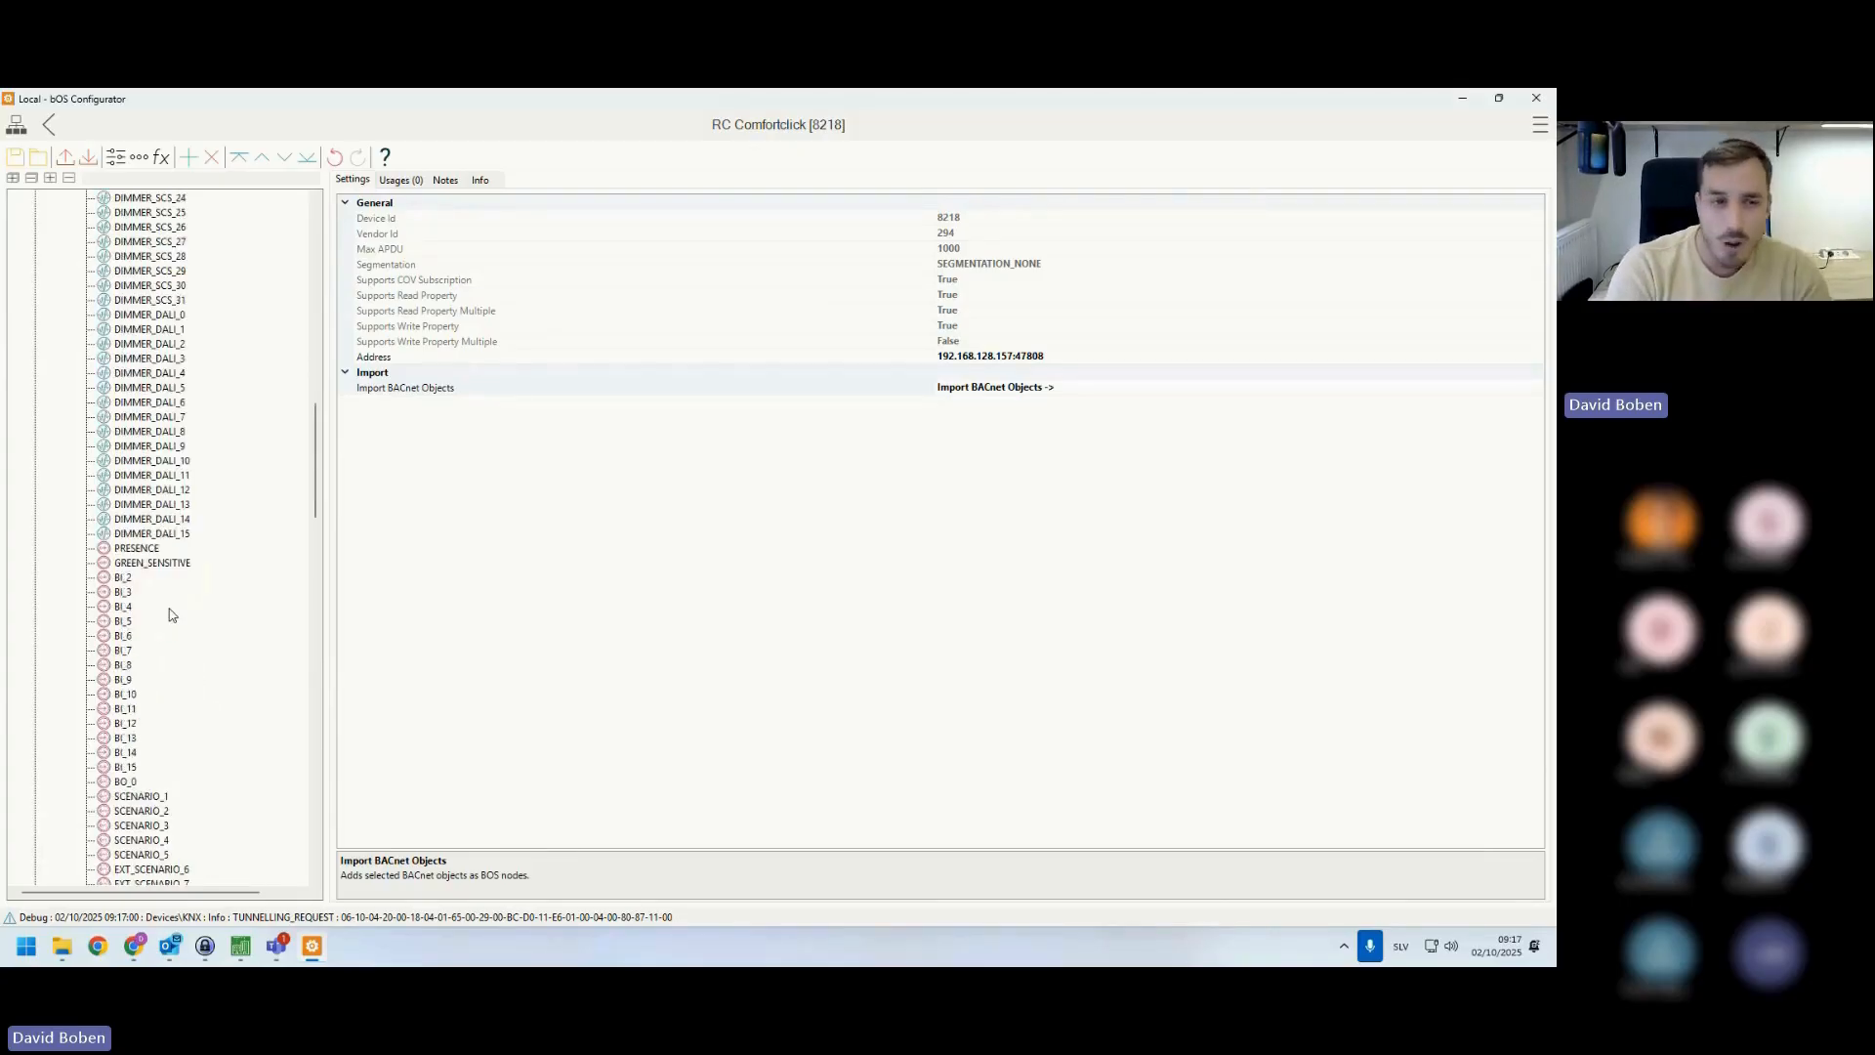
{"action": "scroll", "coordinate": [171, 612], "scroll_direction": "up", "scroll_amount": 14}
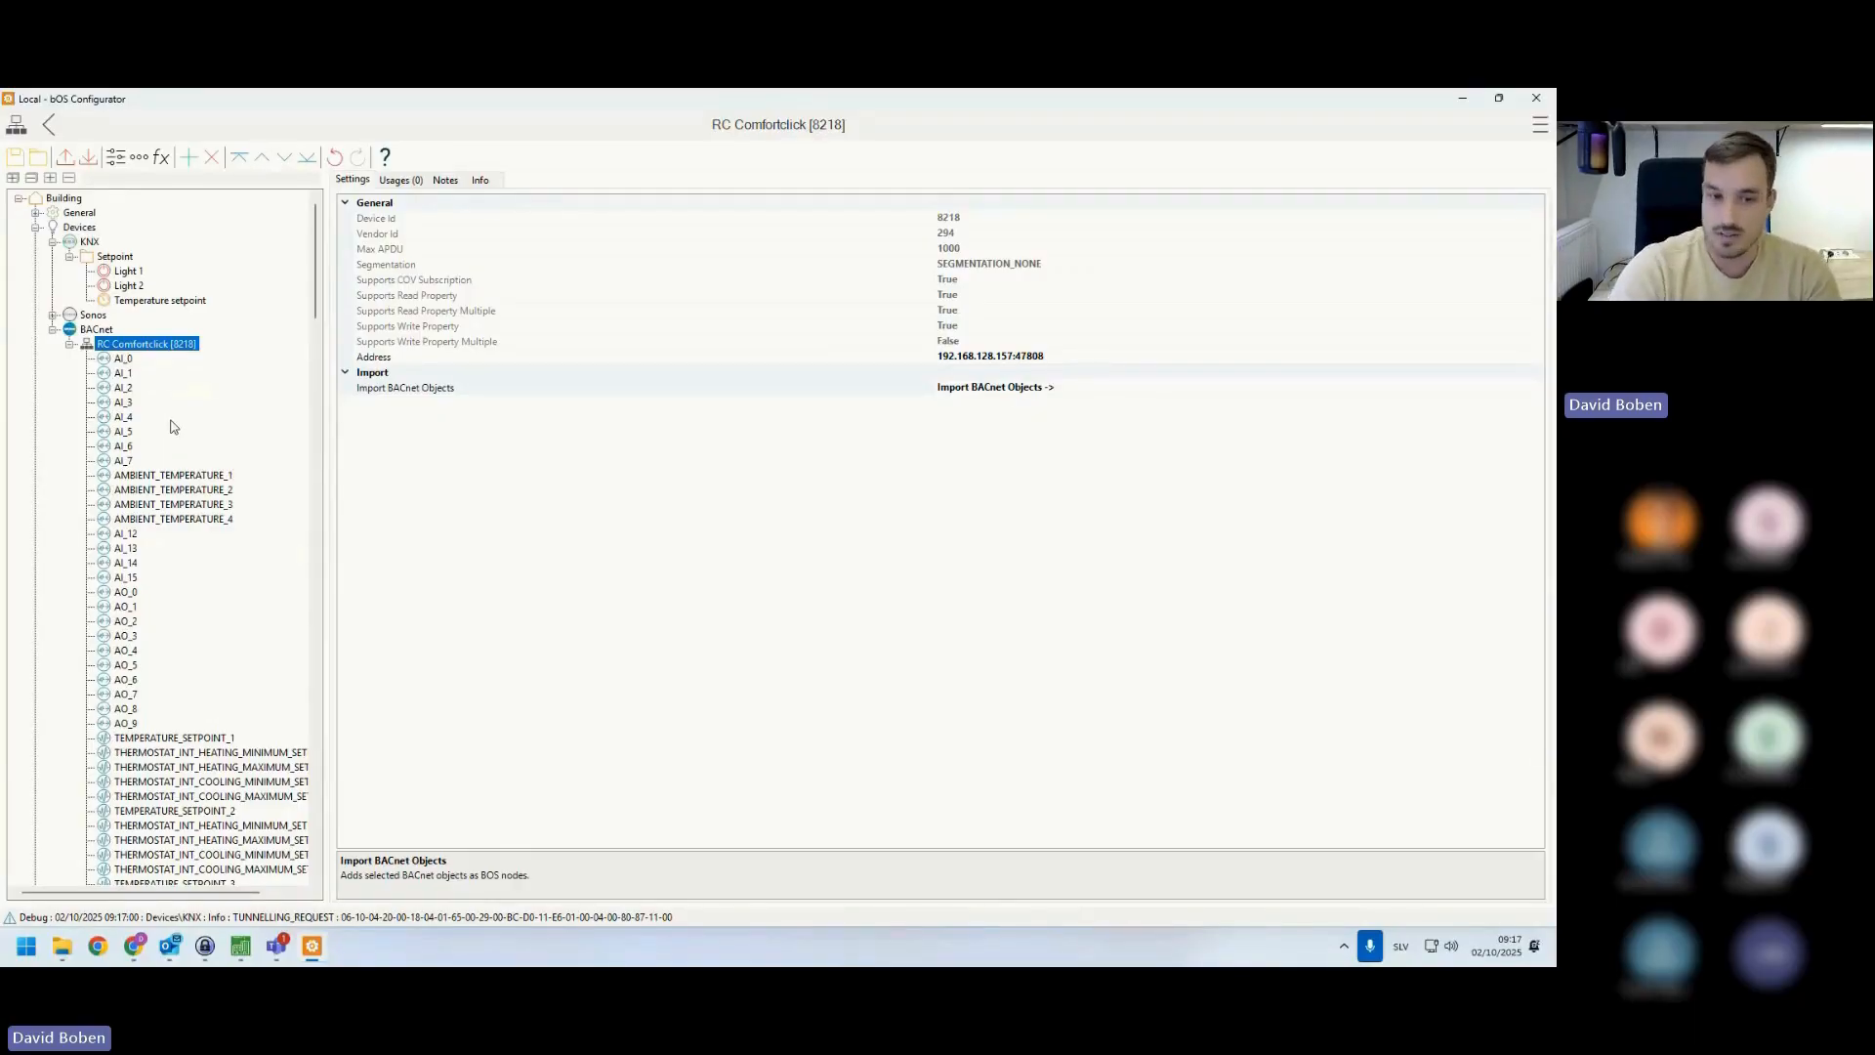
{"action": "scroll", "coordinate": [172, 427], "scroll_direction": "down", "scroll_amount": 20}
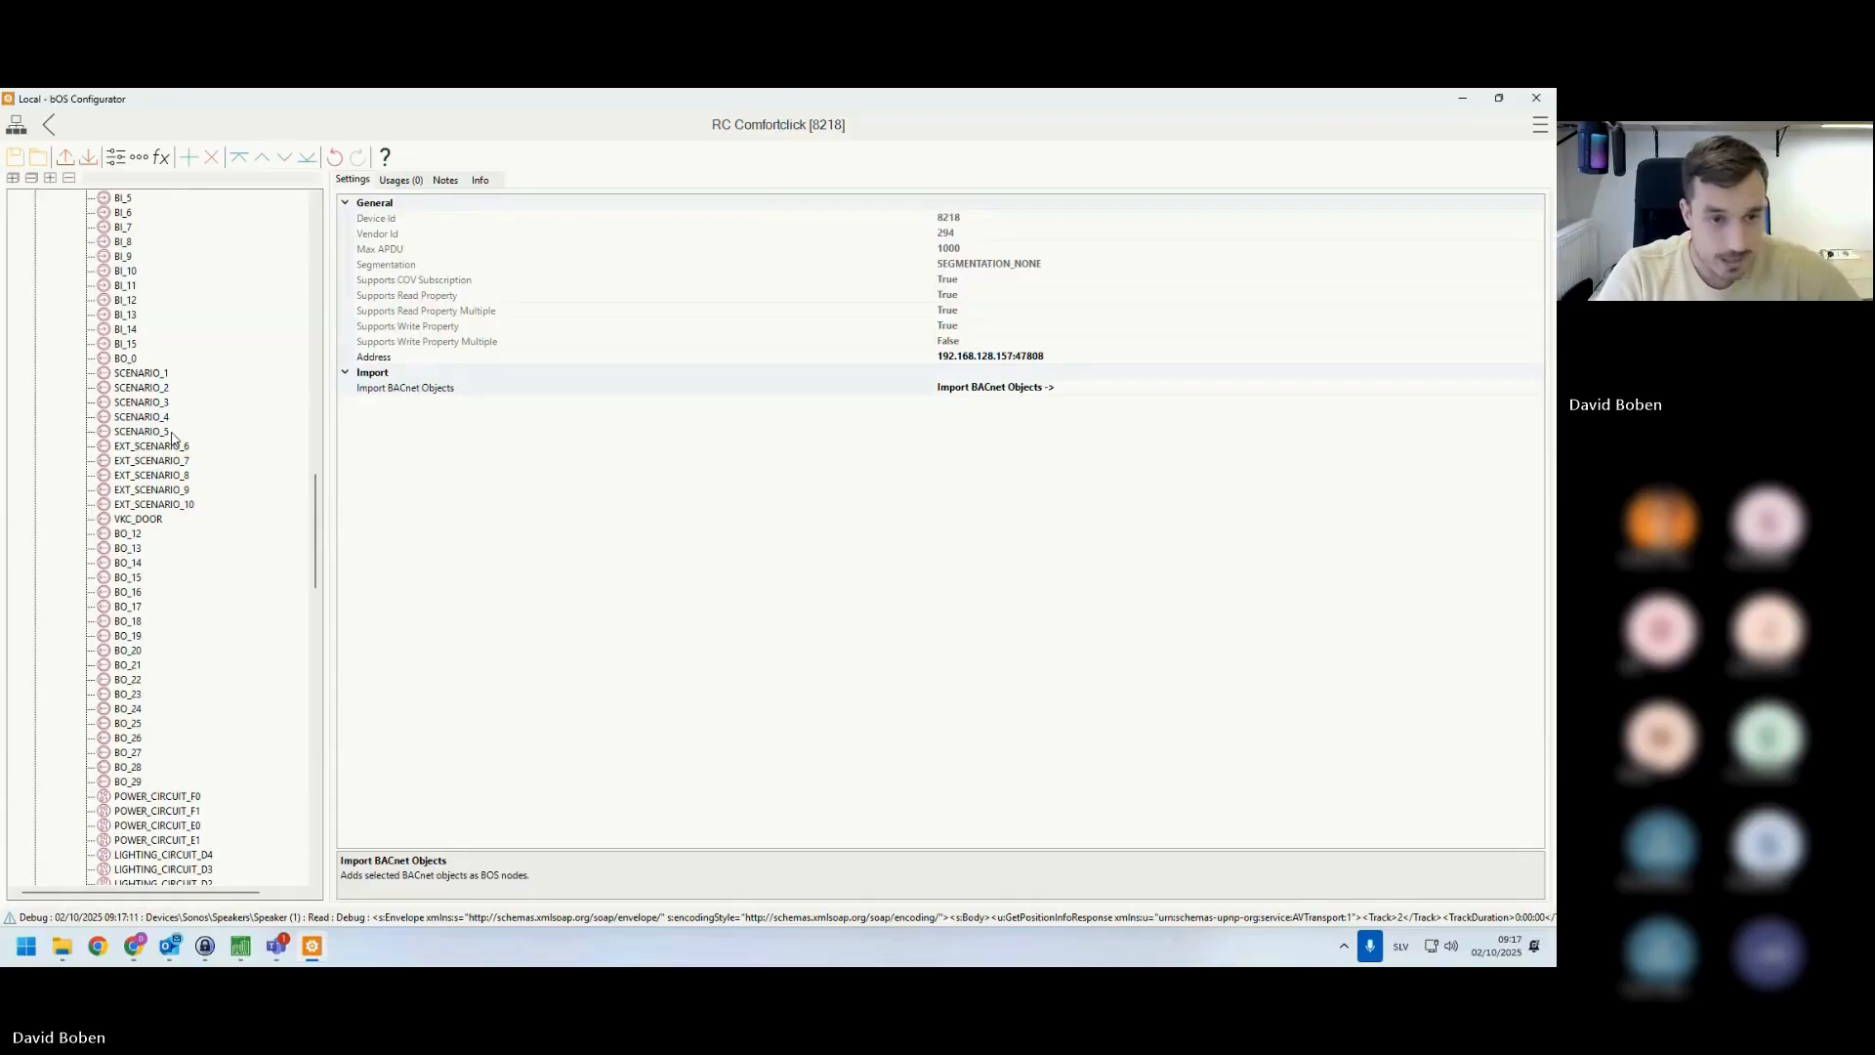
{"action": "scroll", "coordinate": [176, 435], "scroll_direction": "up", "scroll_amount": 15}
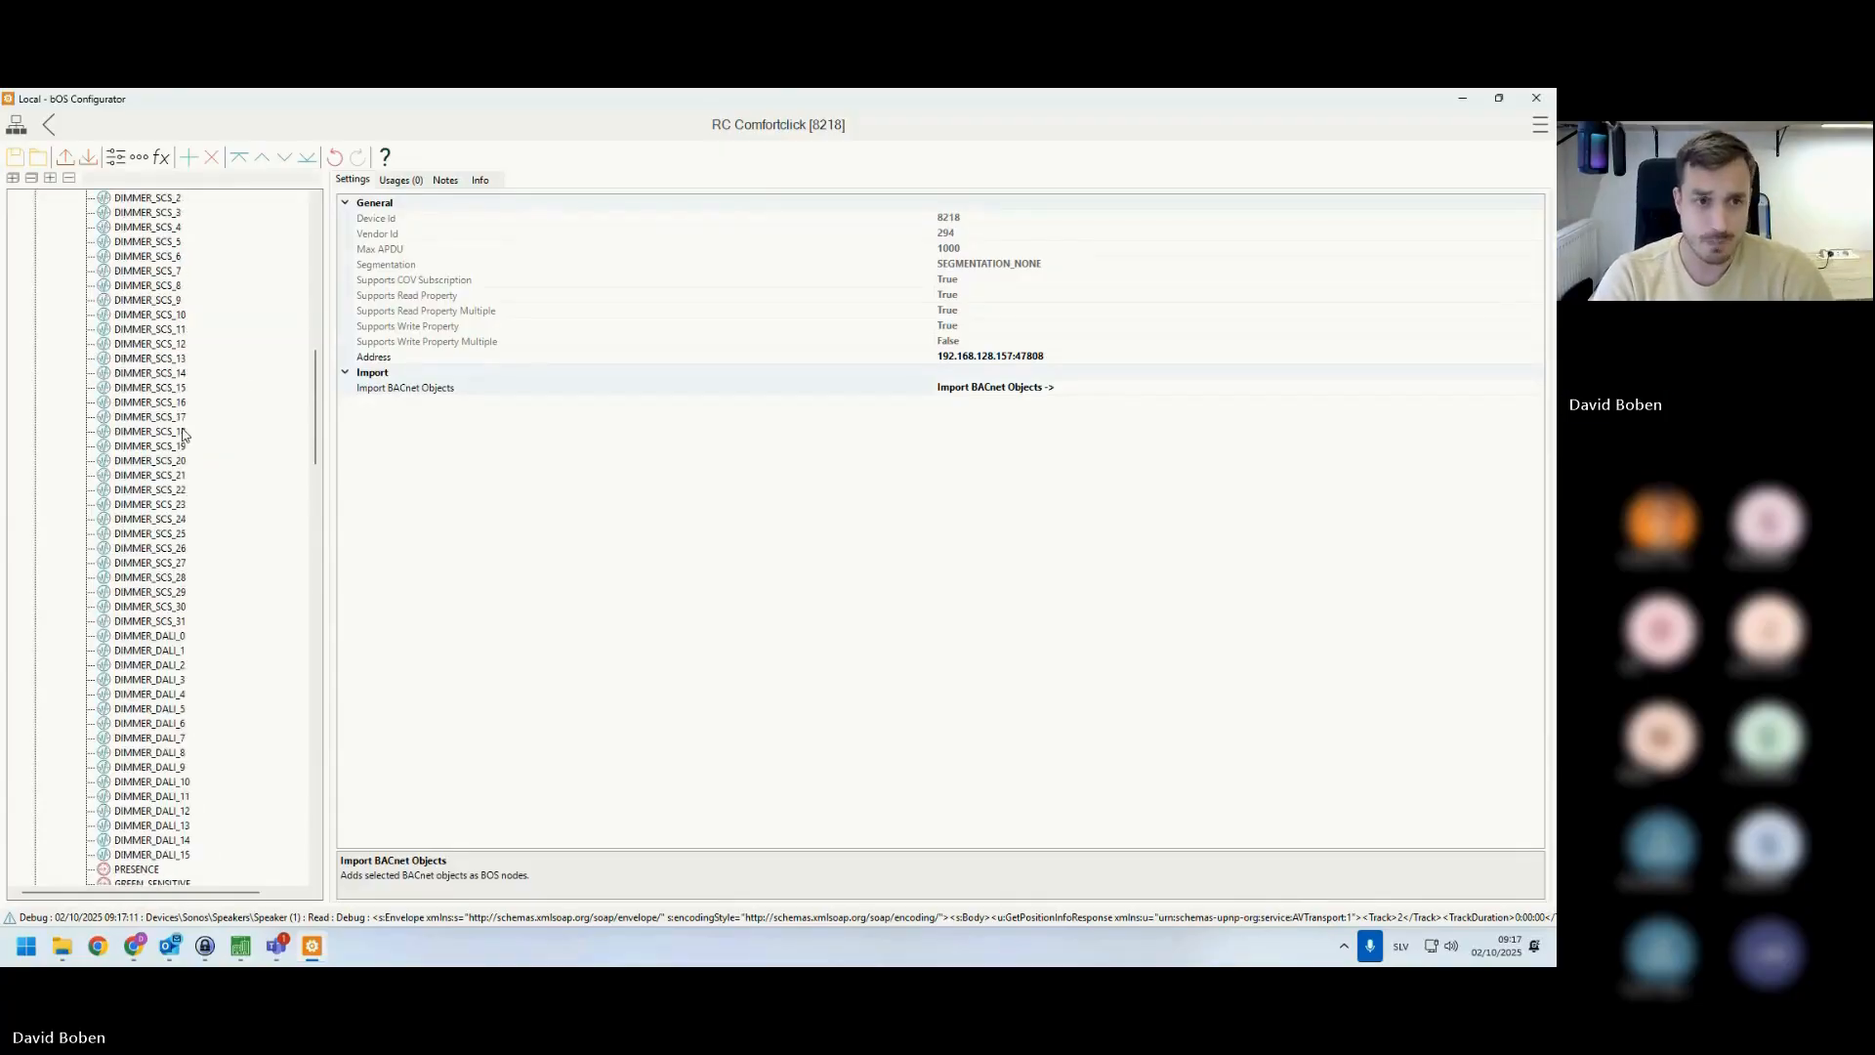
{"action": "scroll", "coordinate": [183, 435], "scroll_direction": "up", "scroll_amount": 15}
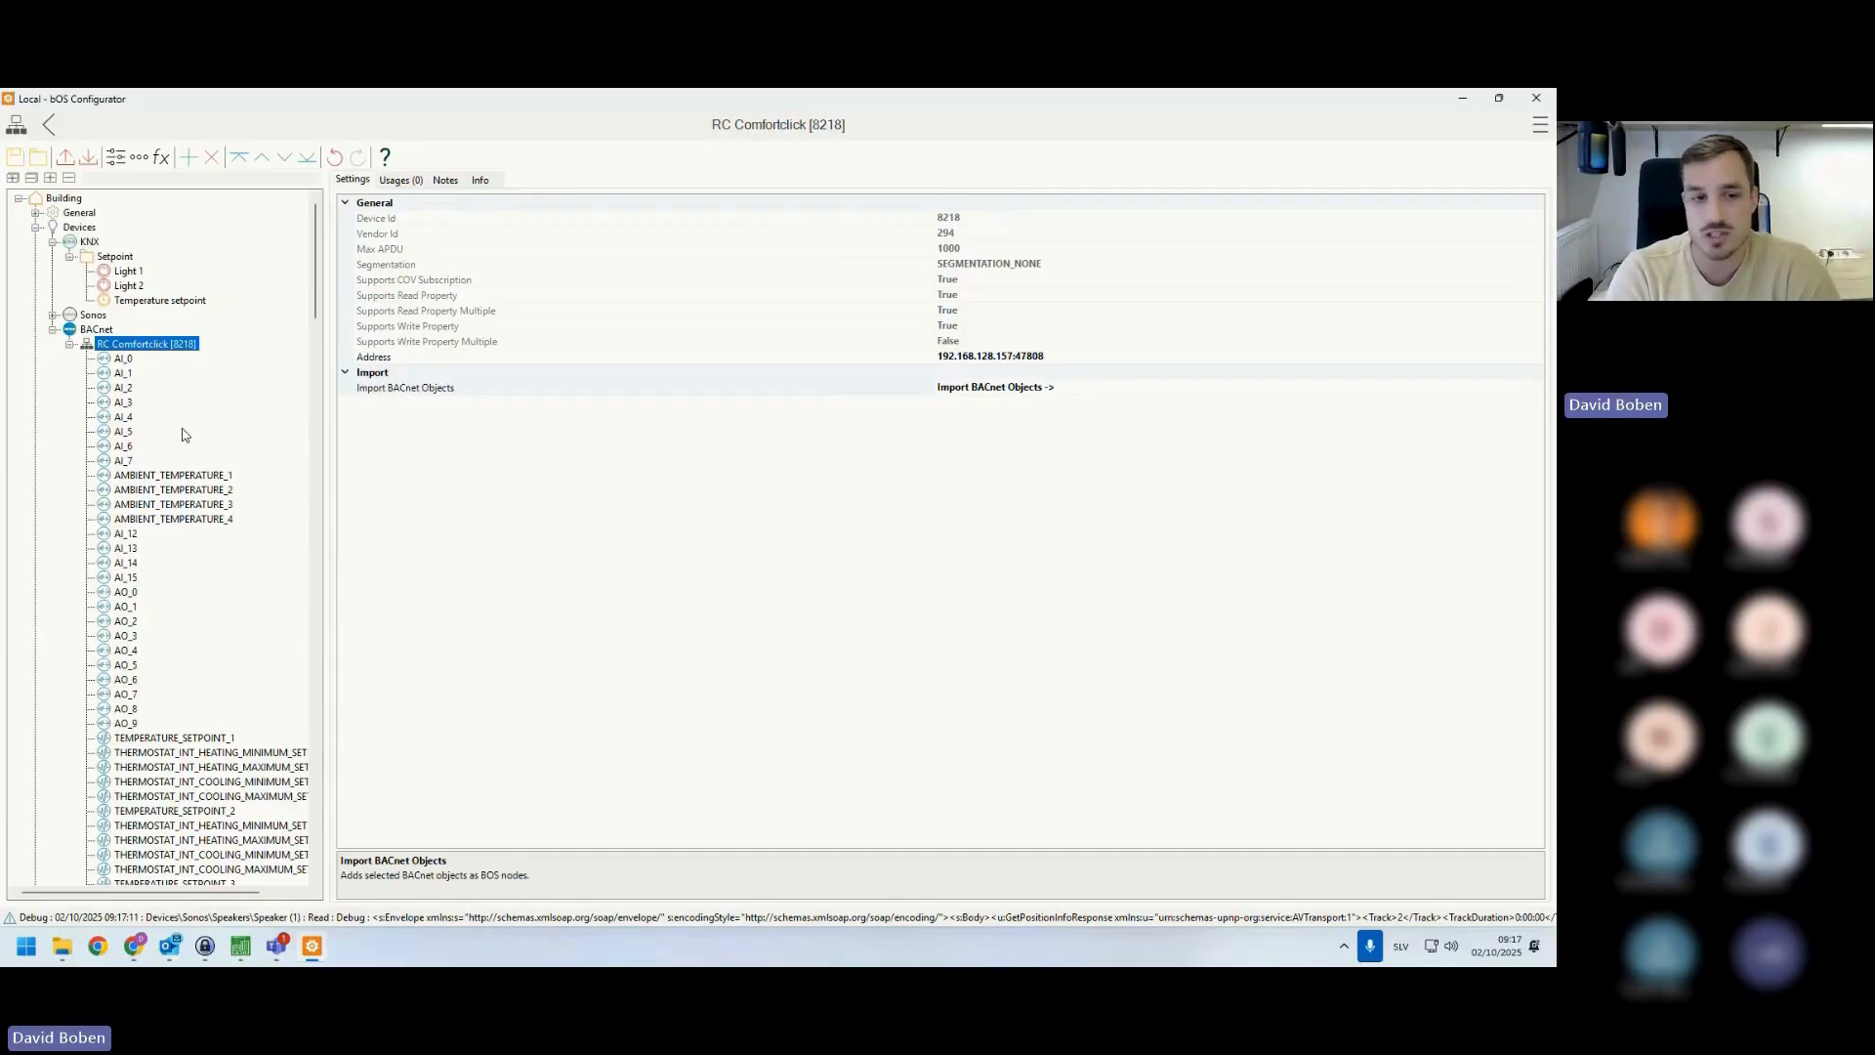
- Check the value tag of TEMPERATURE_SETPOINT_1 and rename the object as "Temperature setpoint"
{"action": "left_click", "coordinate": [191, 737]}
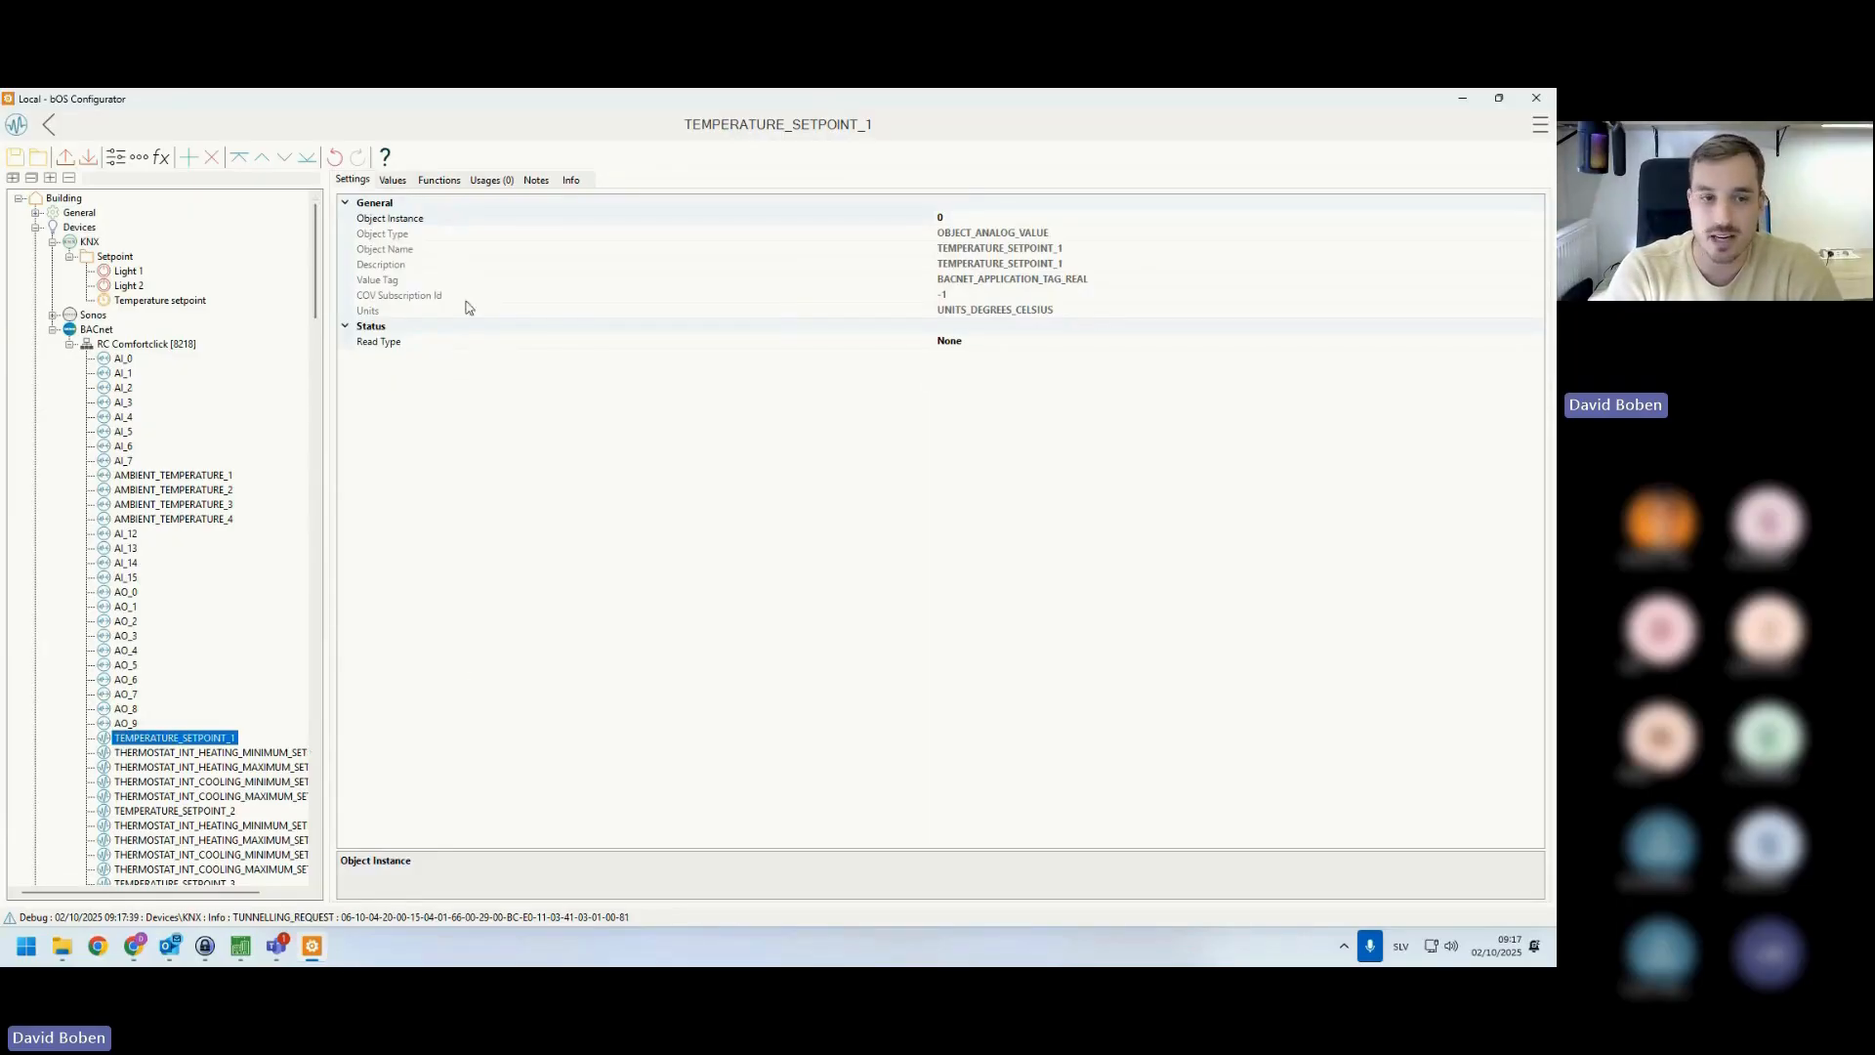
{"action": "left_click", "coordinate": [961, 280]}
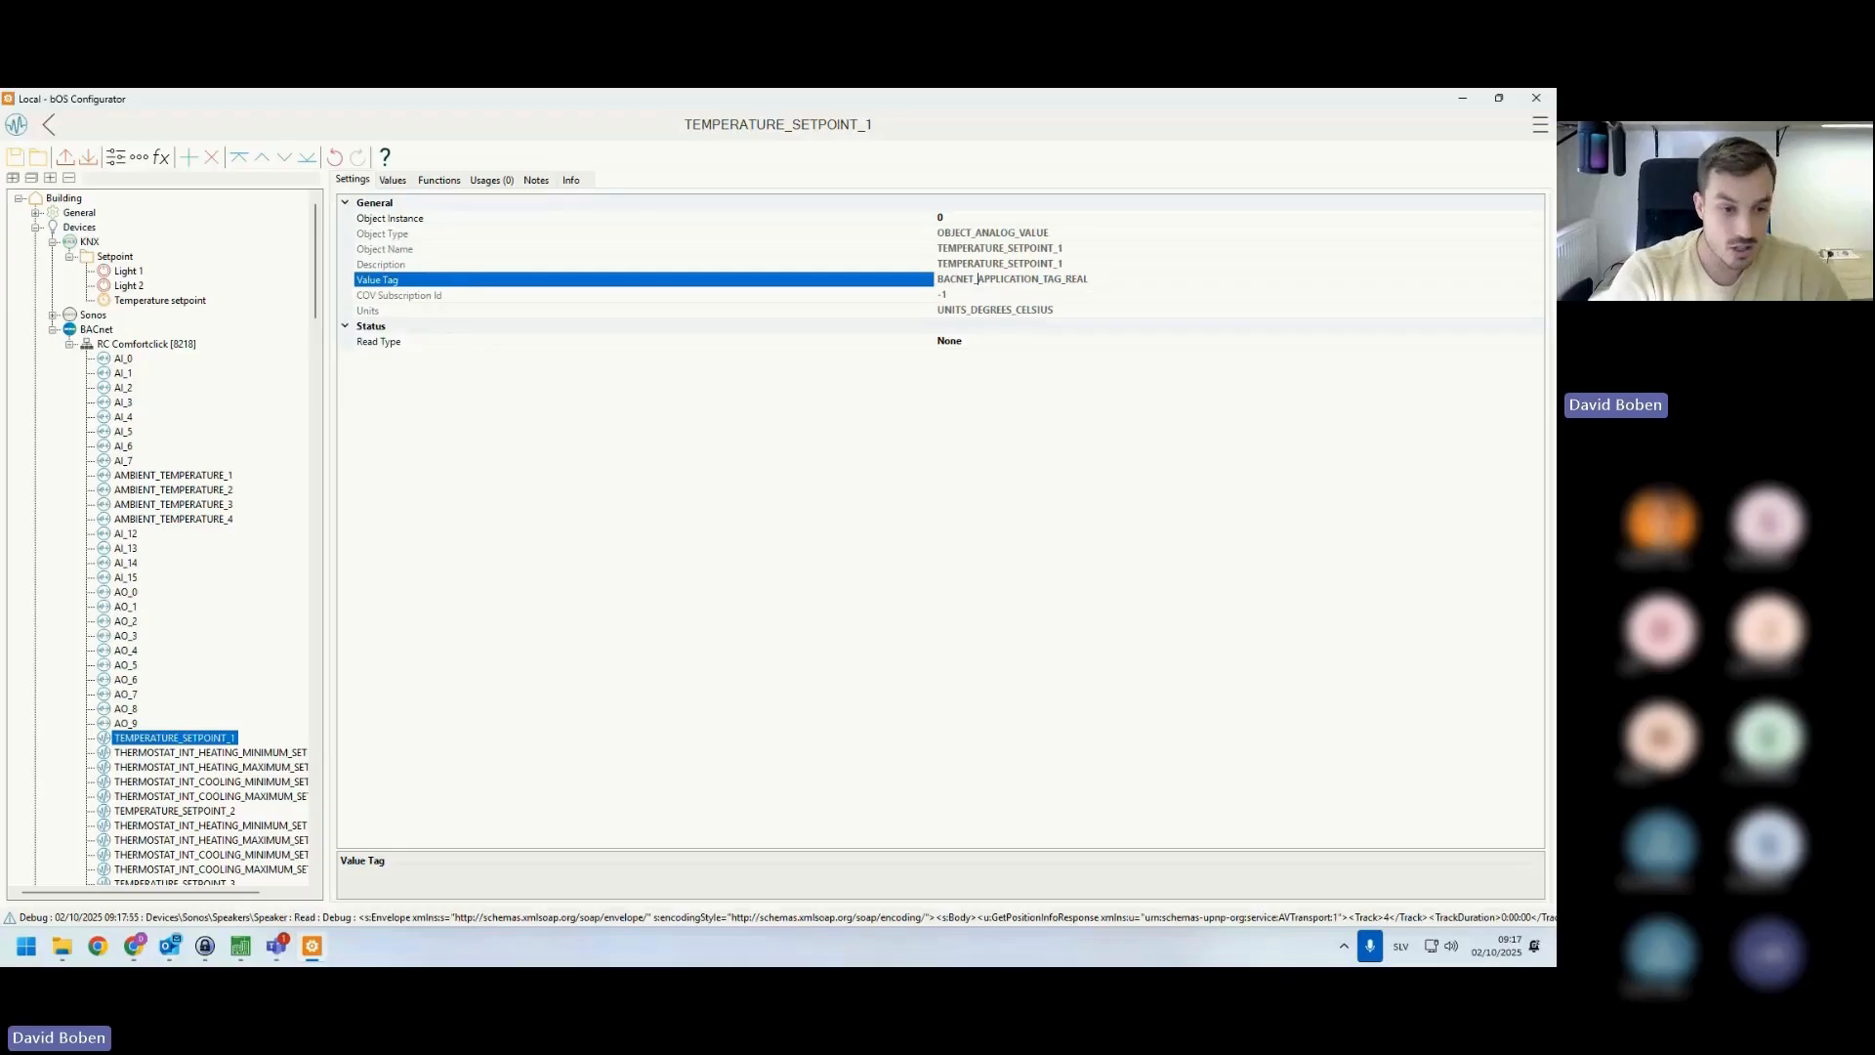
{"action": "left_click", "coordinate": [130, 738]}
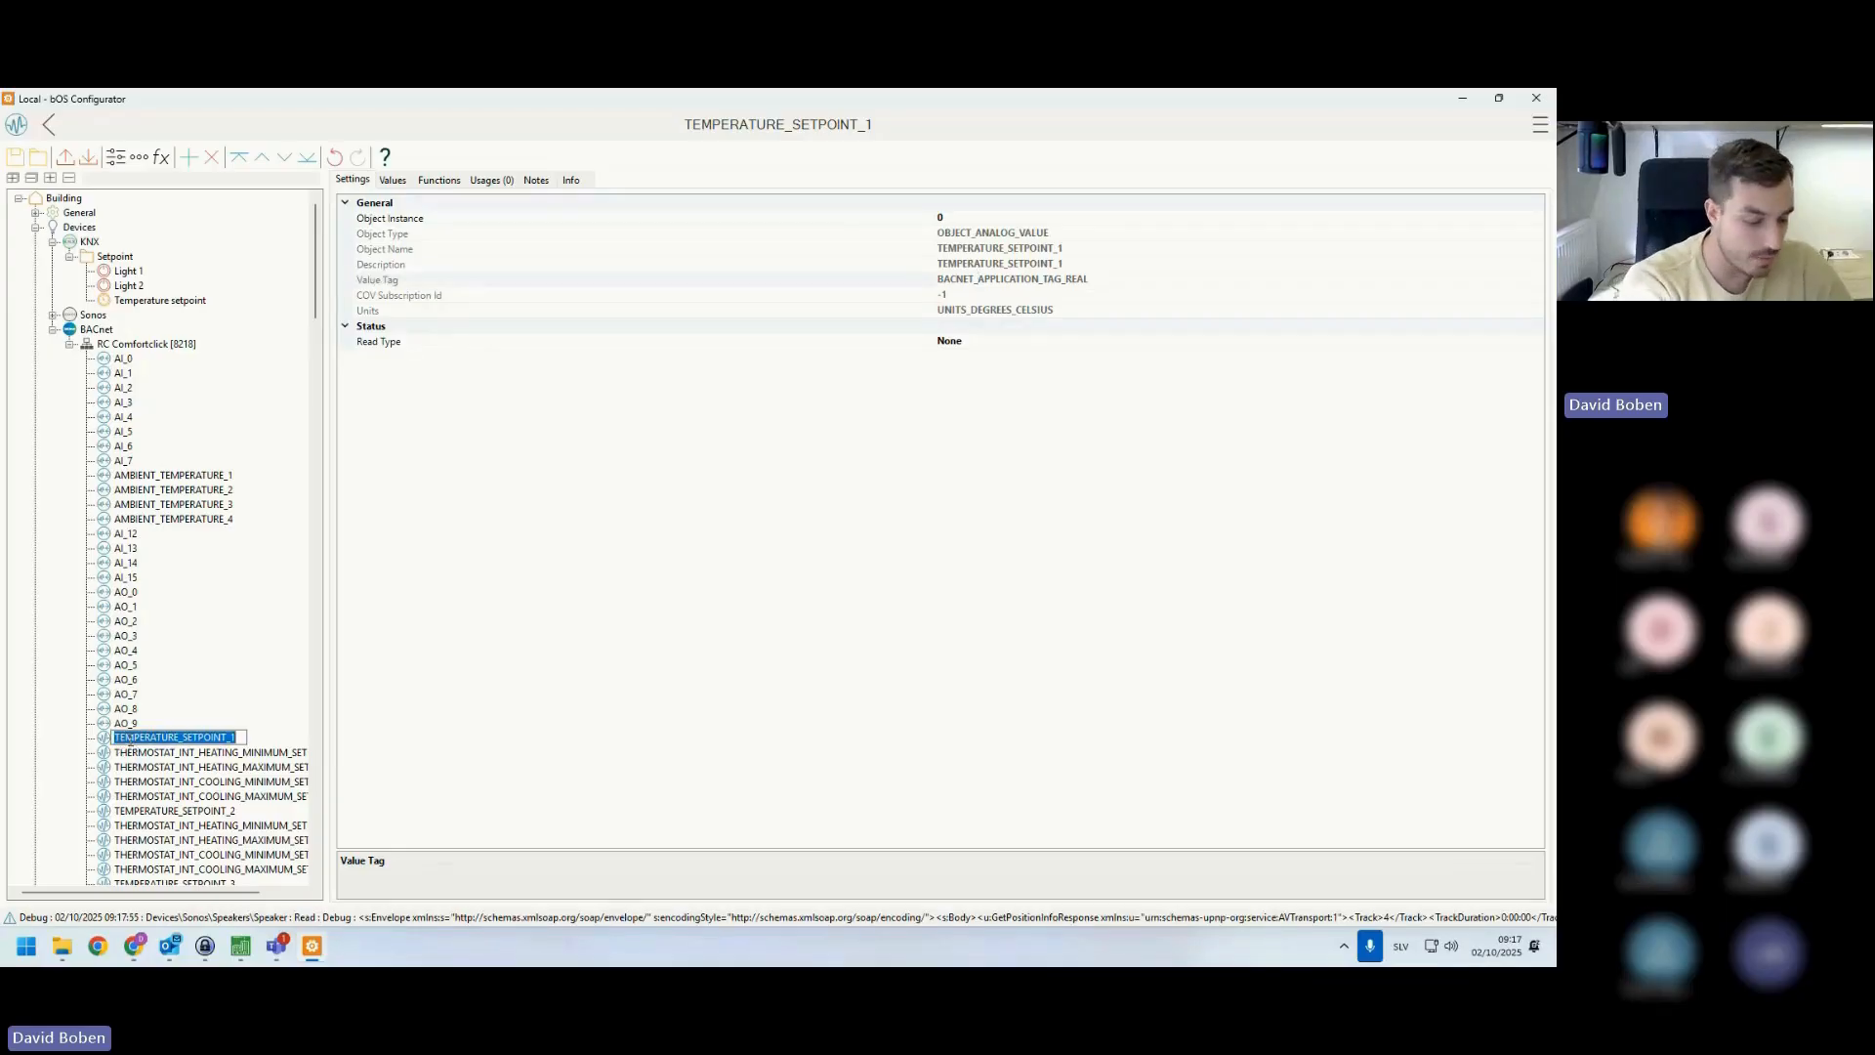
{"action": "type", "text": "Tempe"}
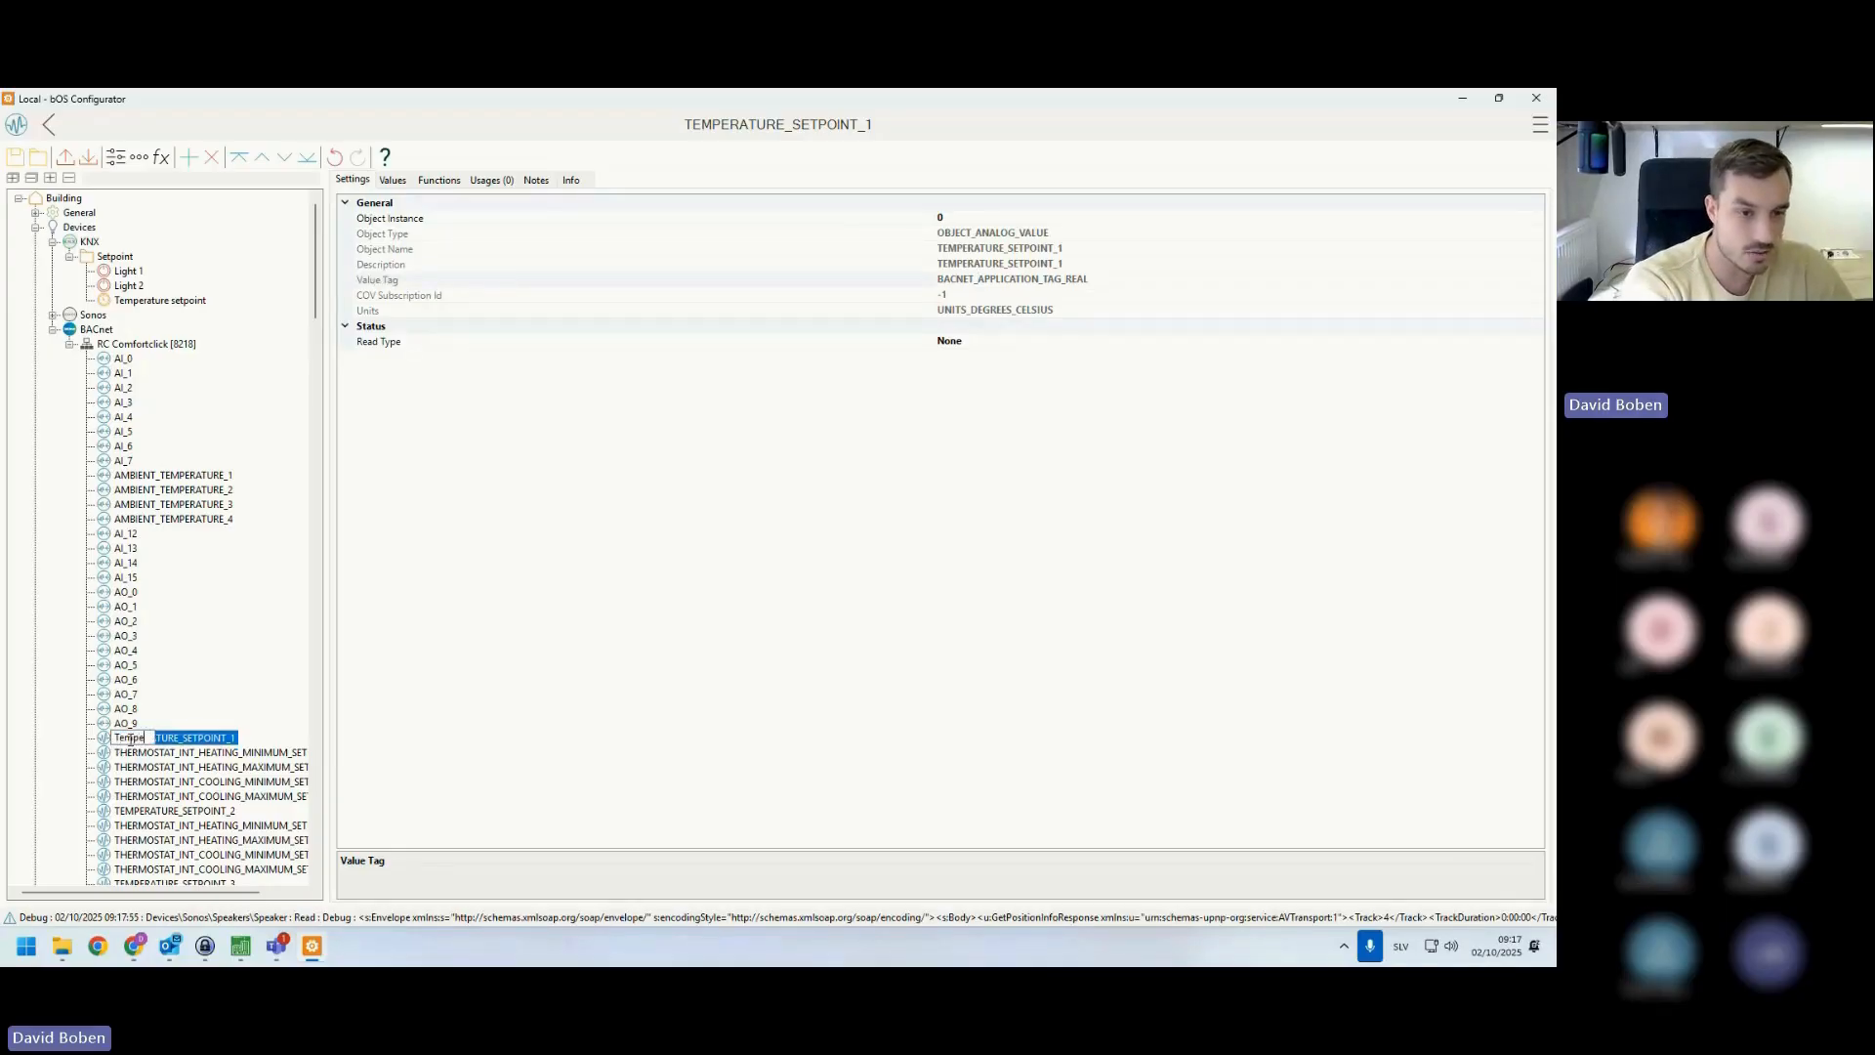
{"action": "type", "text": "rature setpoint"}
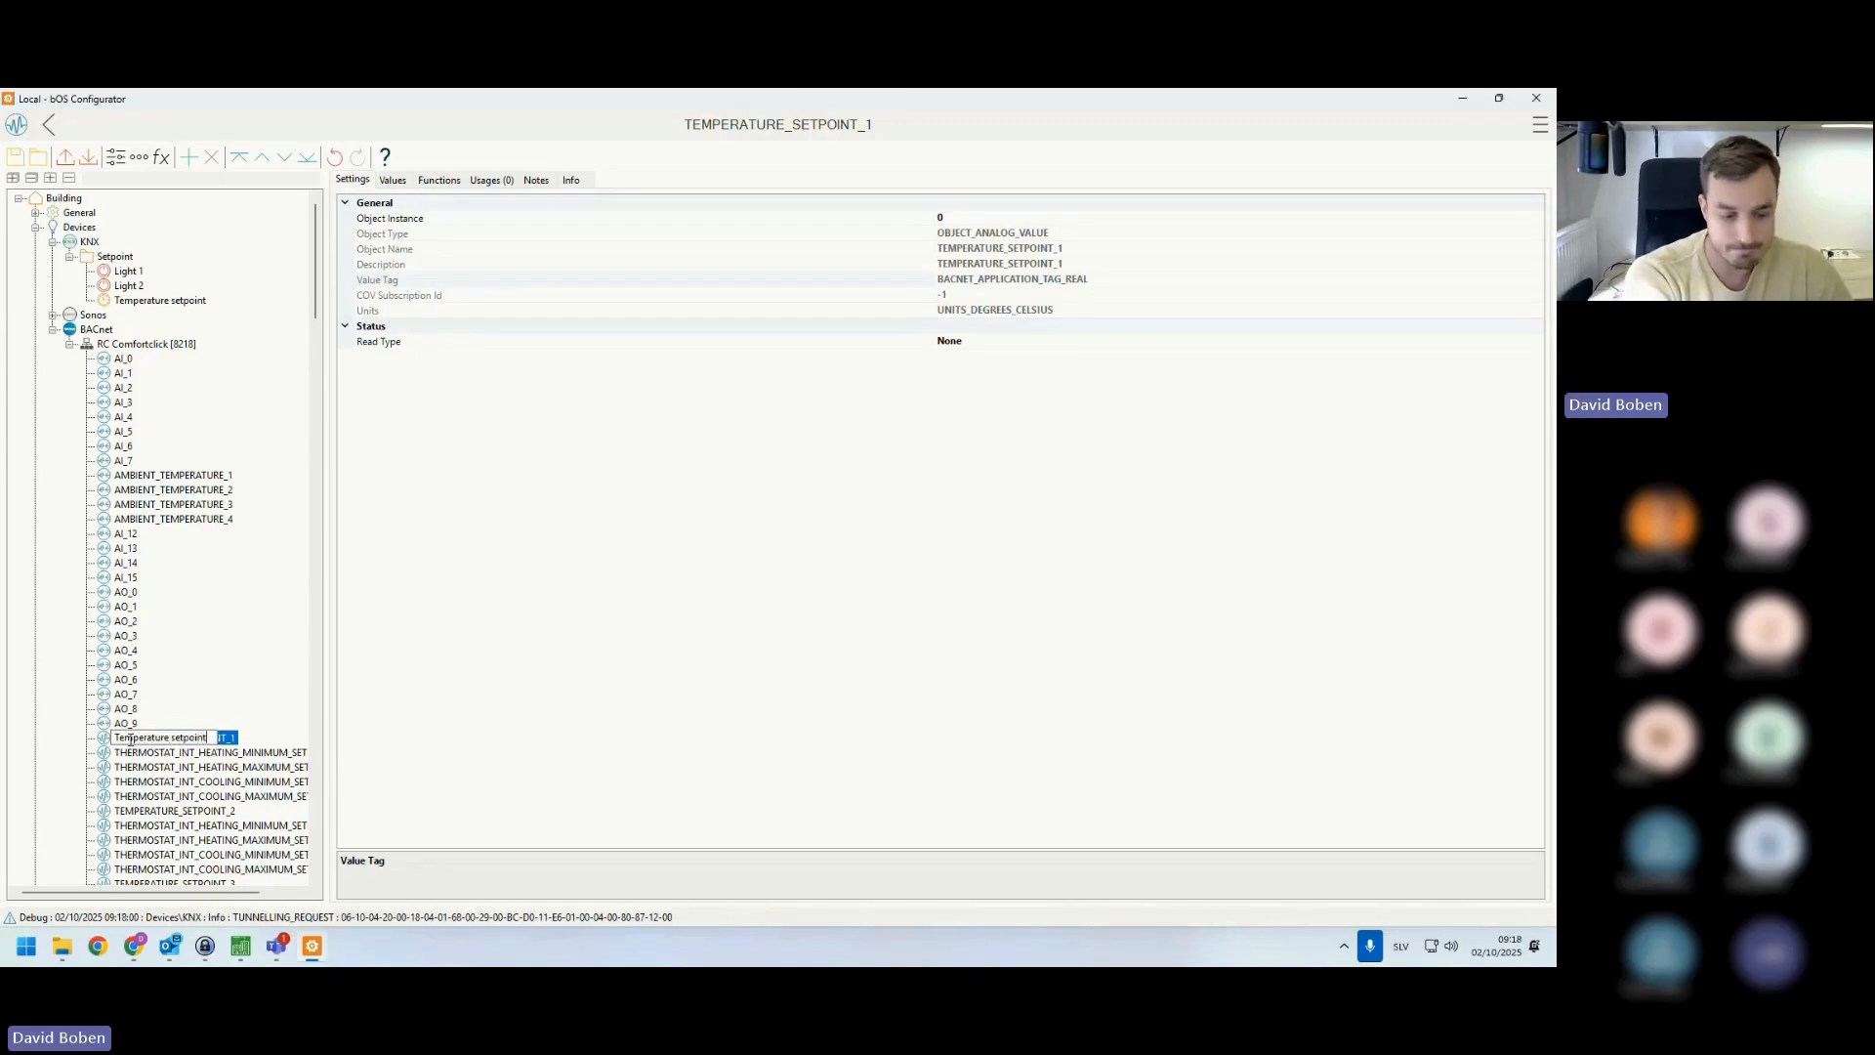
{"action": "key", "text": "Return"}
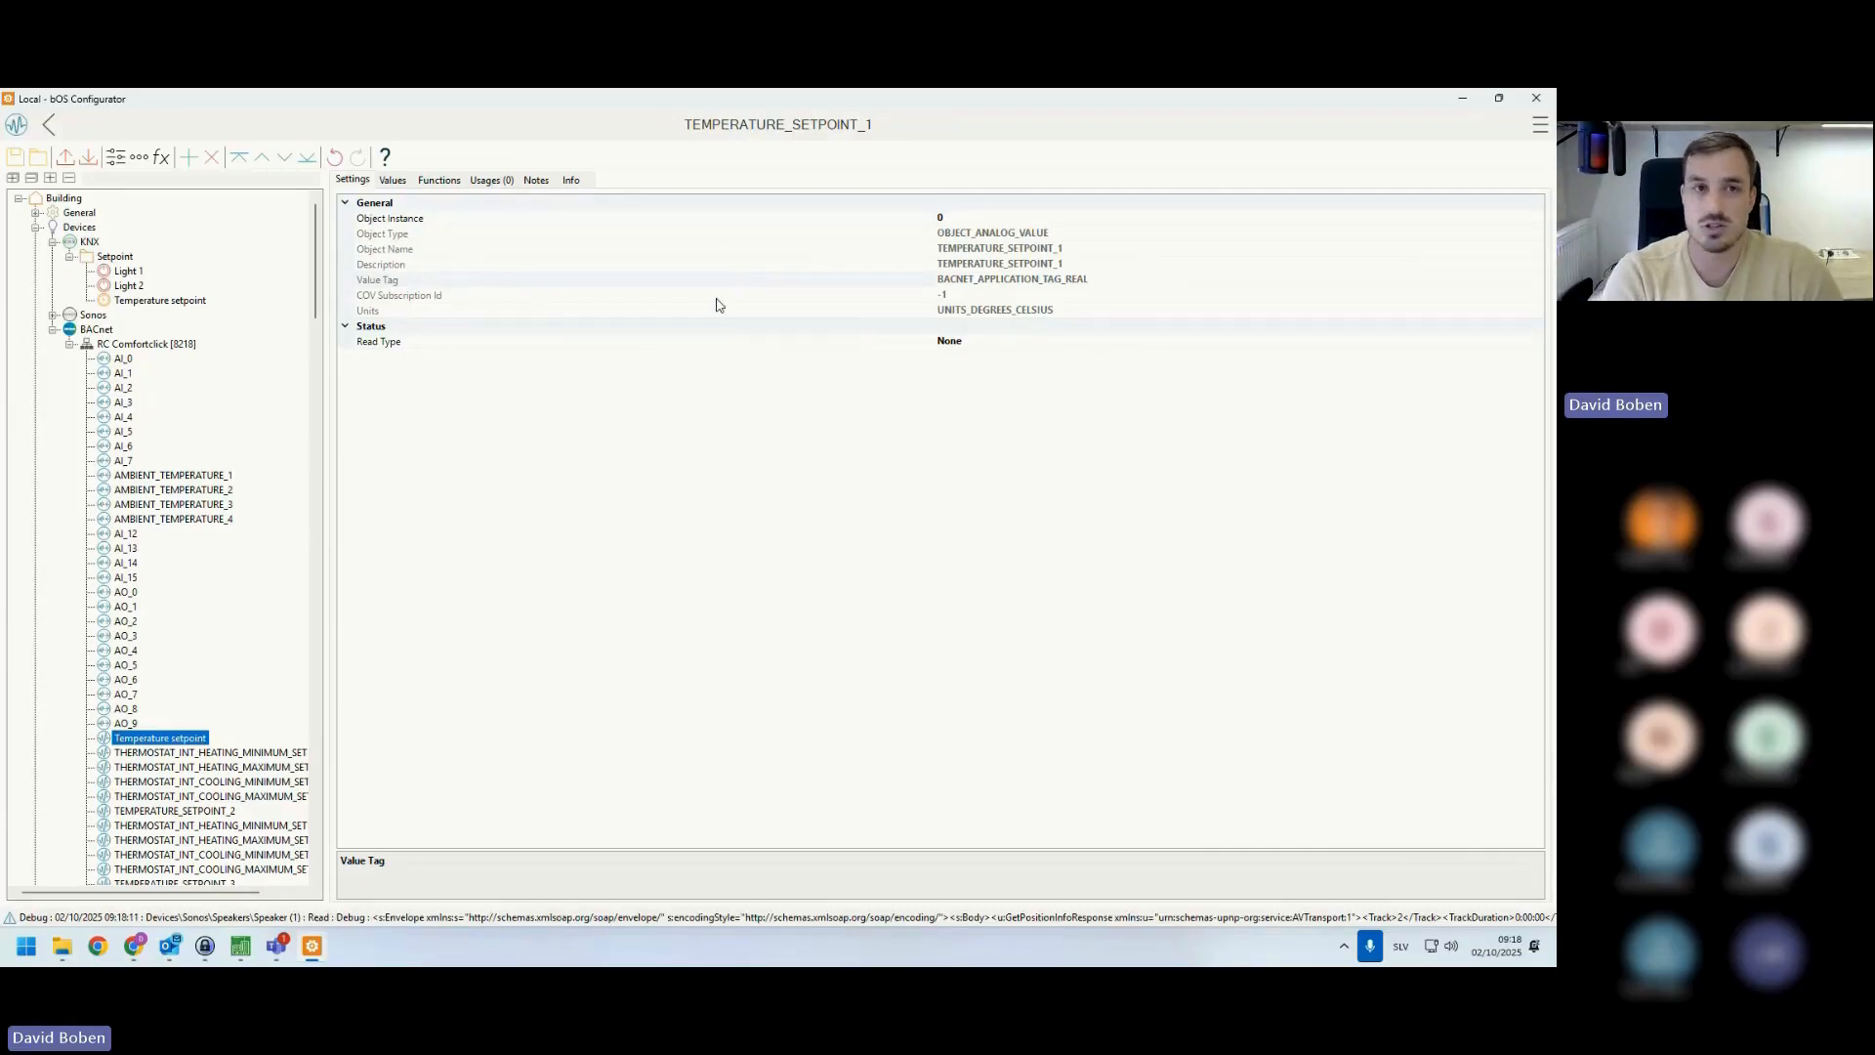
- Set the read type of the BACnet Temperature setpoint to SubscribeCOV after checking its object type and units, and view its values
{"action": "left_click", "coordinate": [996, 235]}
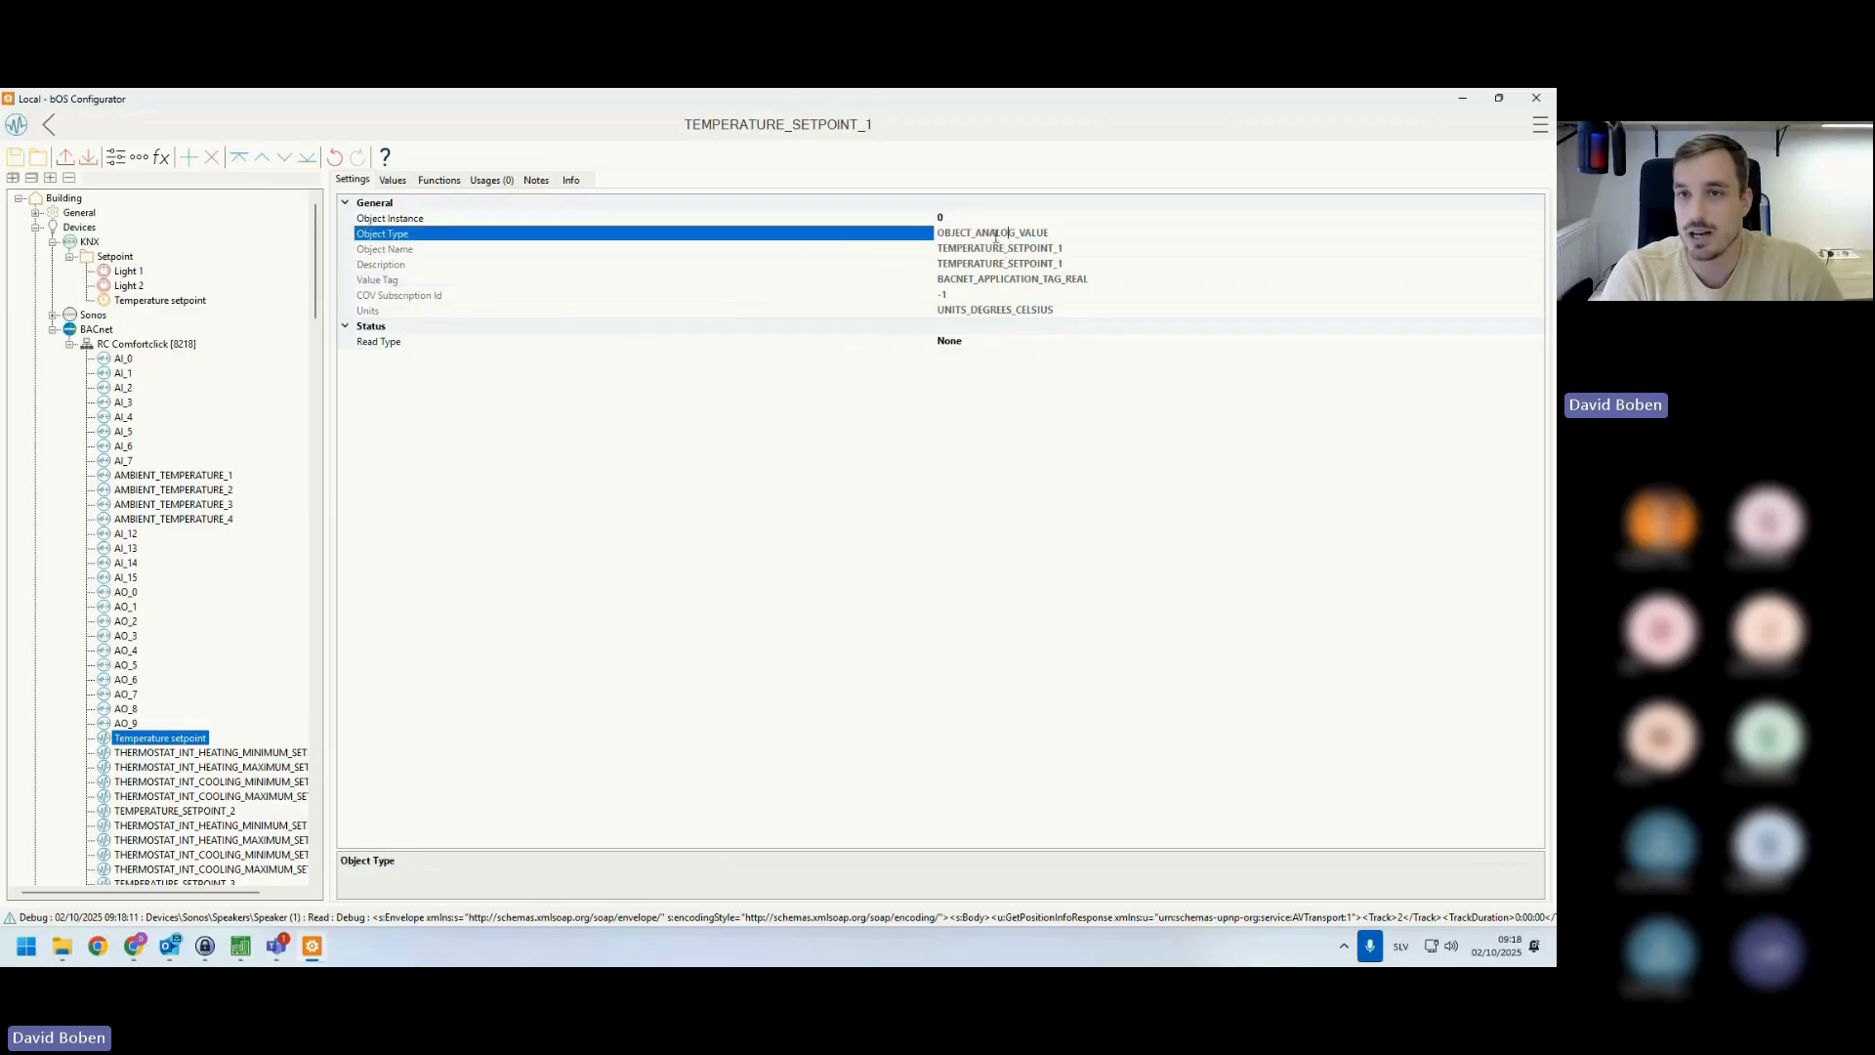
{"action": "left_click_drag", "start_coordinate": [960, 233], "coordinate": [1078, 235]}
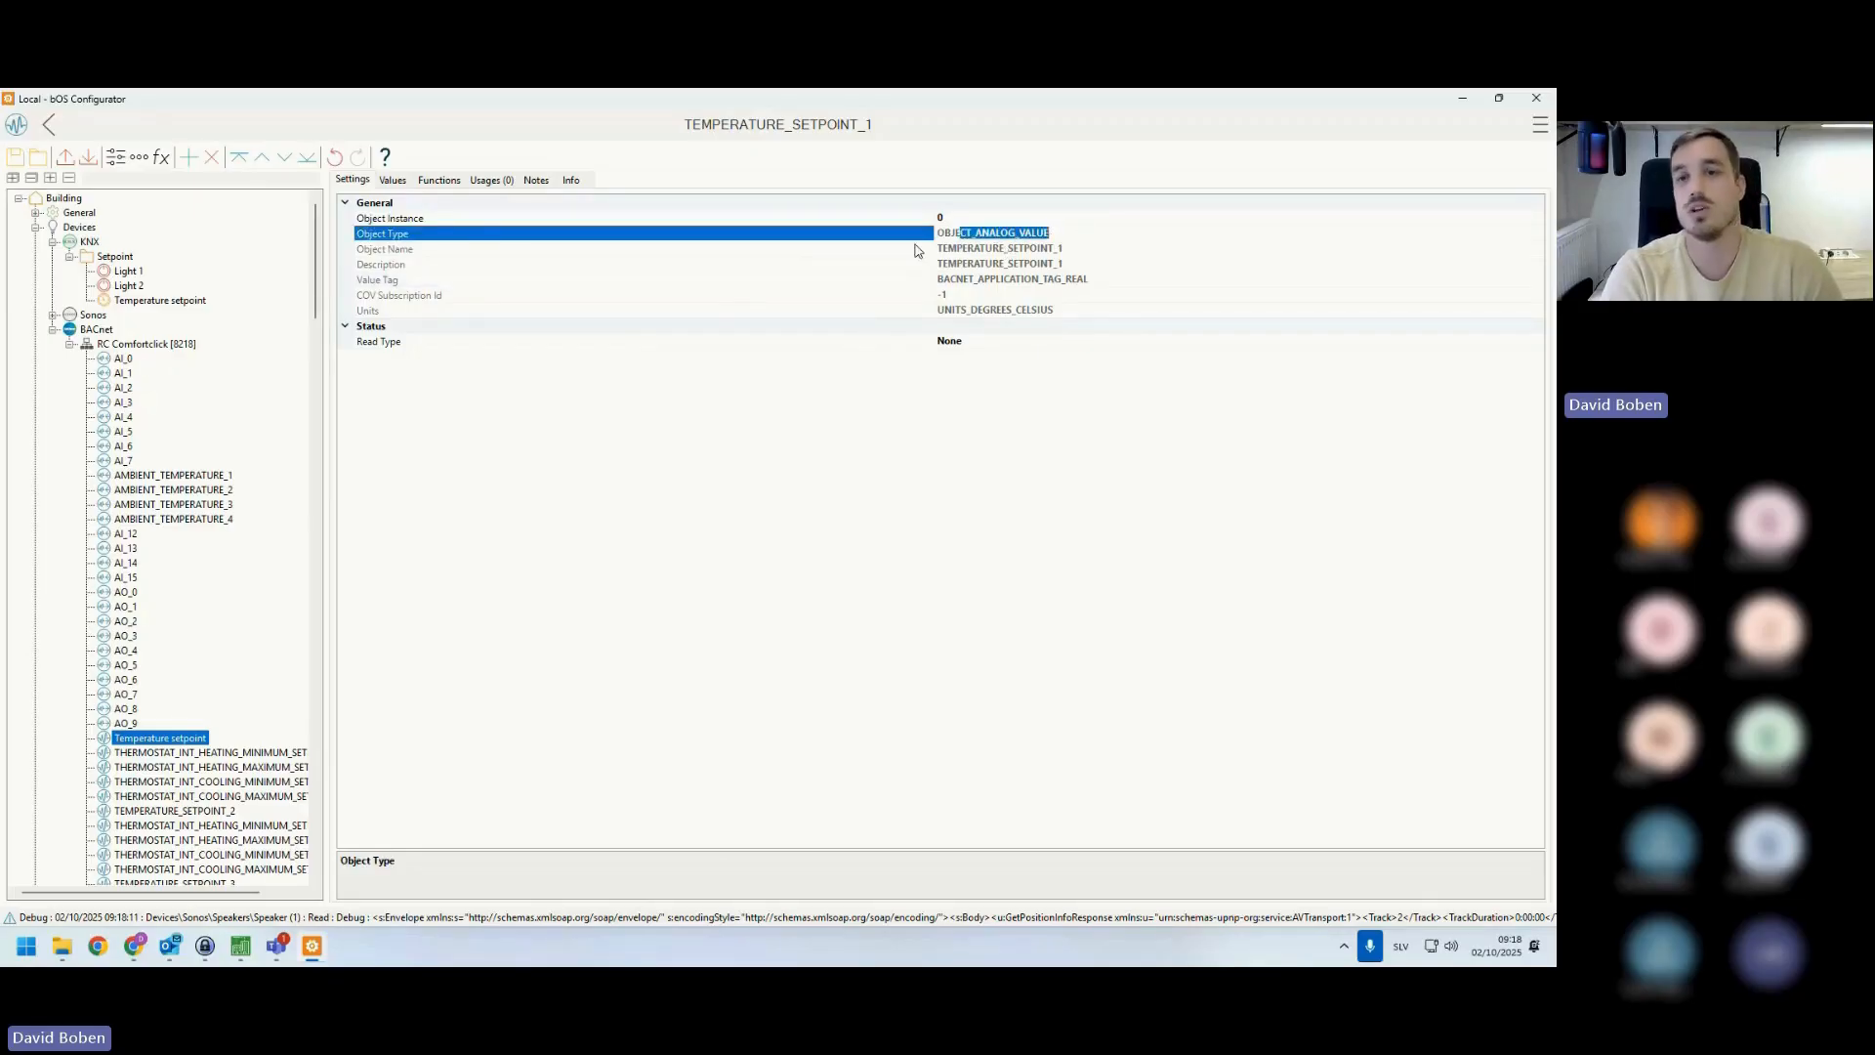
{"action": "left_click", "coordinate": [998, 310]}
{"action": "double_click", "coordinate": [1018, 310]}
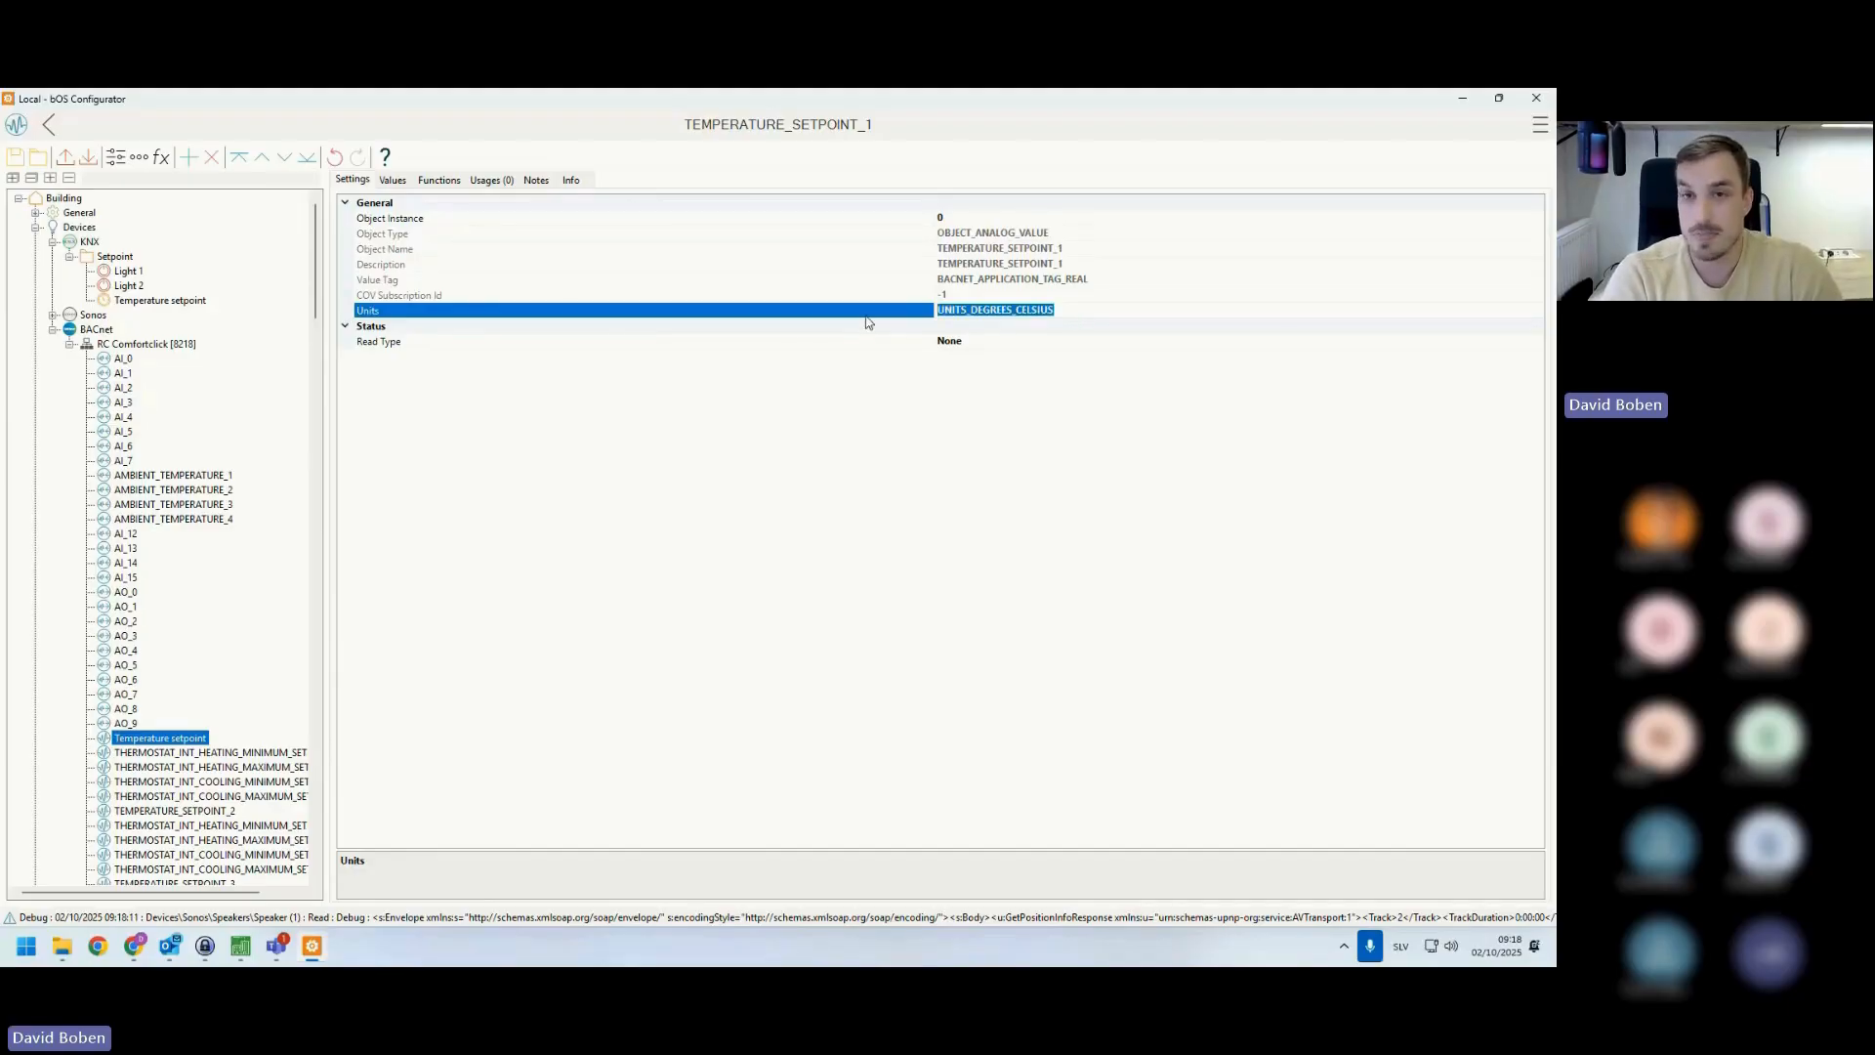
{"action": "left_click", "coordinate": [436, 350]}
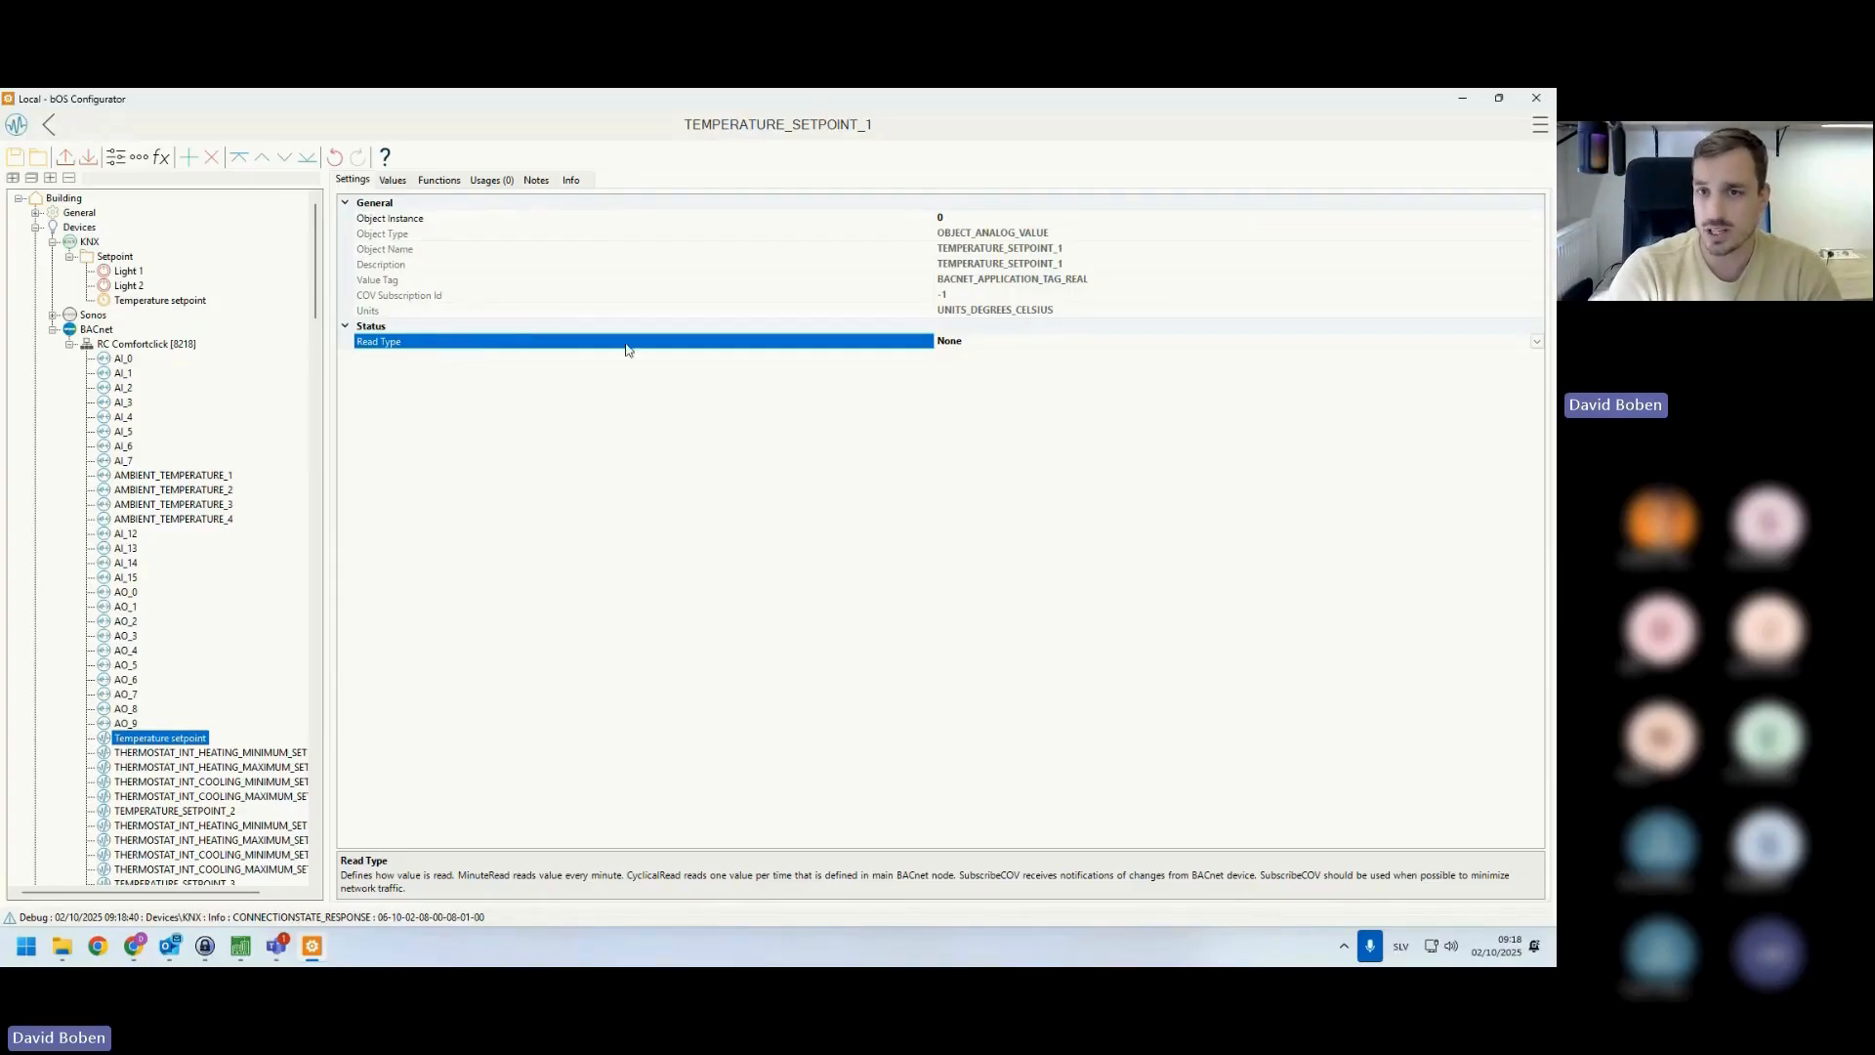
{"action": "left_click", "coordinate": [1537, 342]}
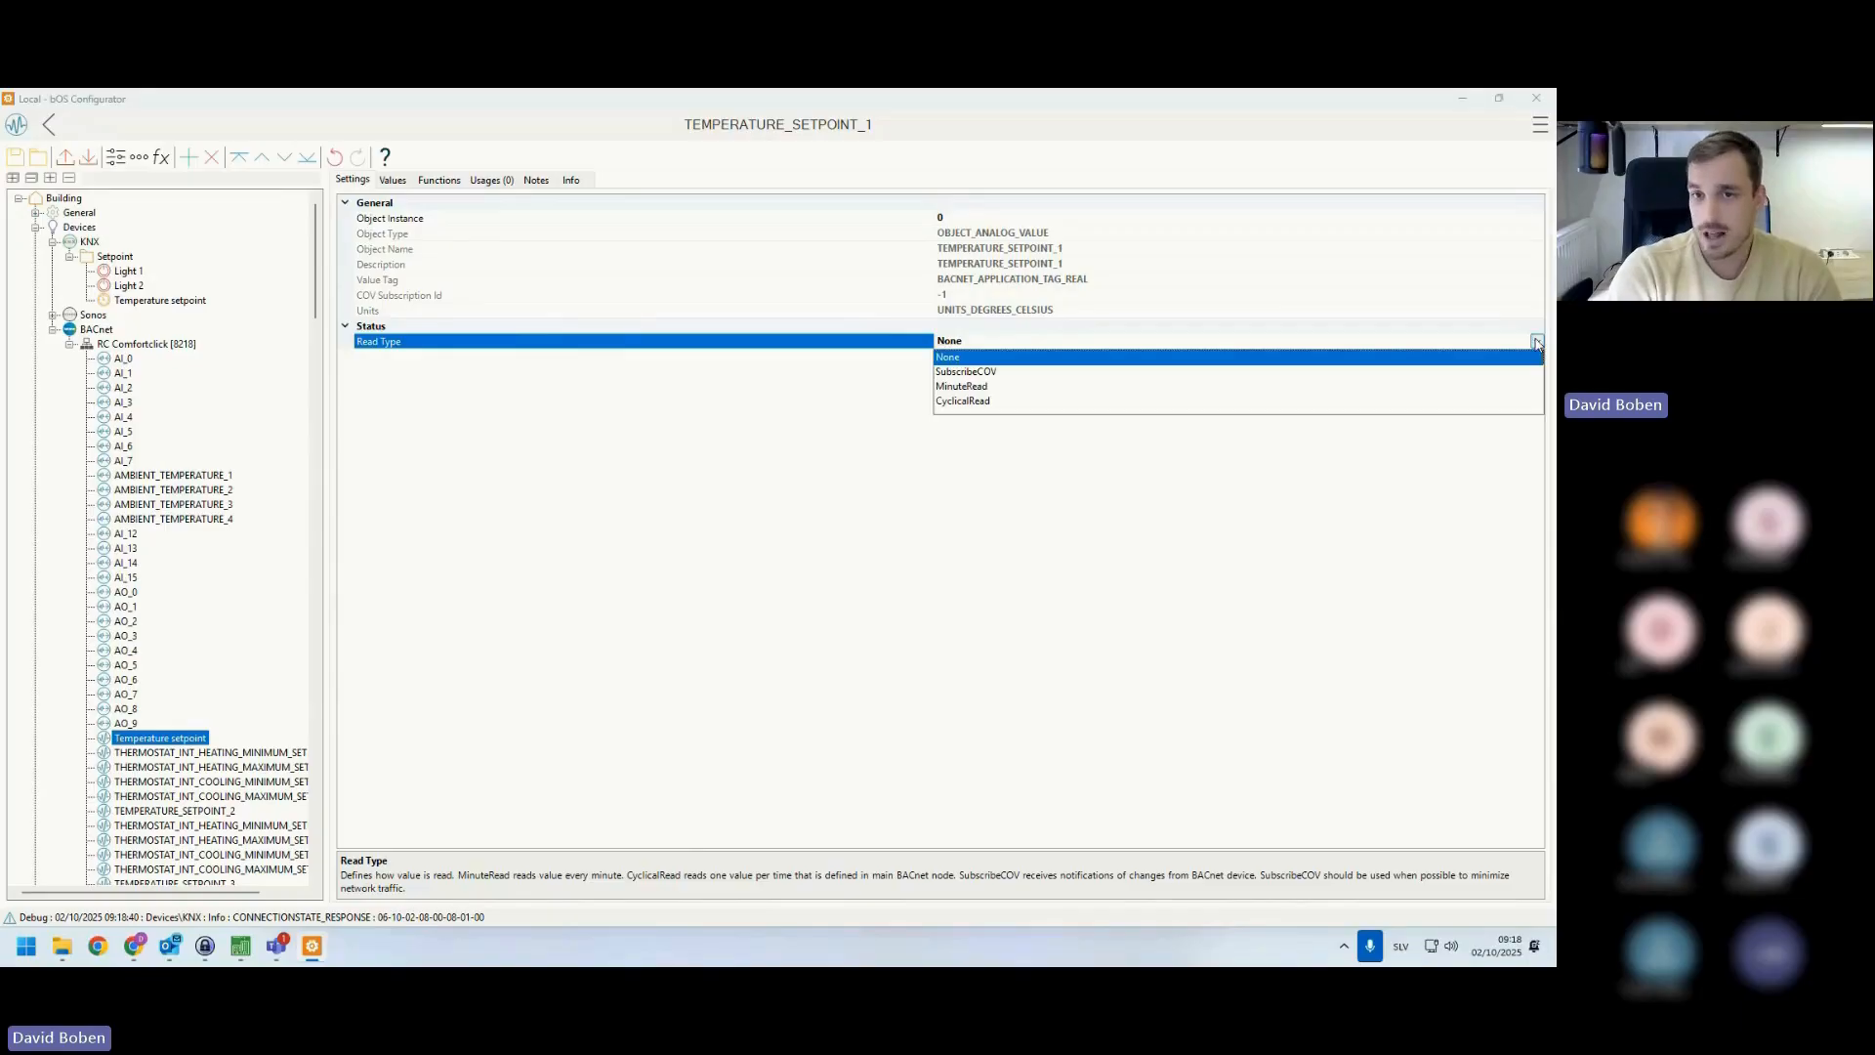
{"action": "left_click", "coordinate": [980, 373]}
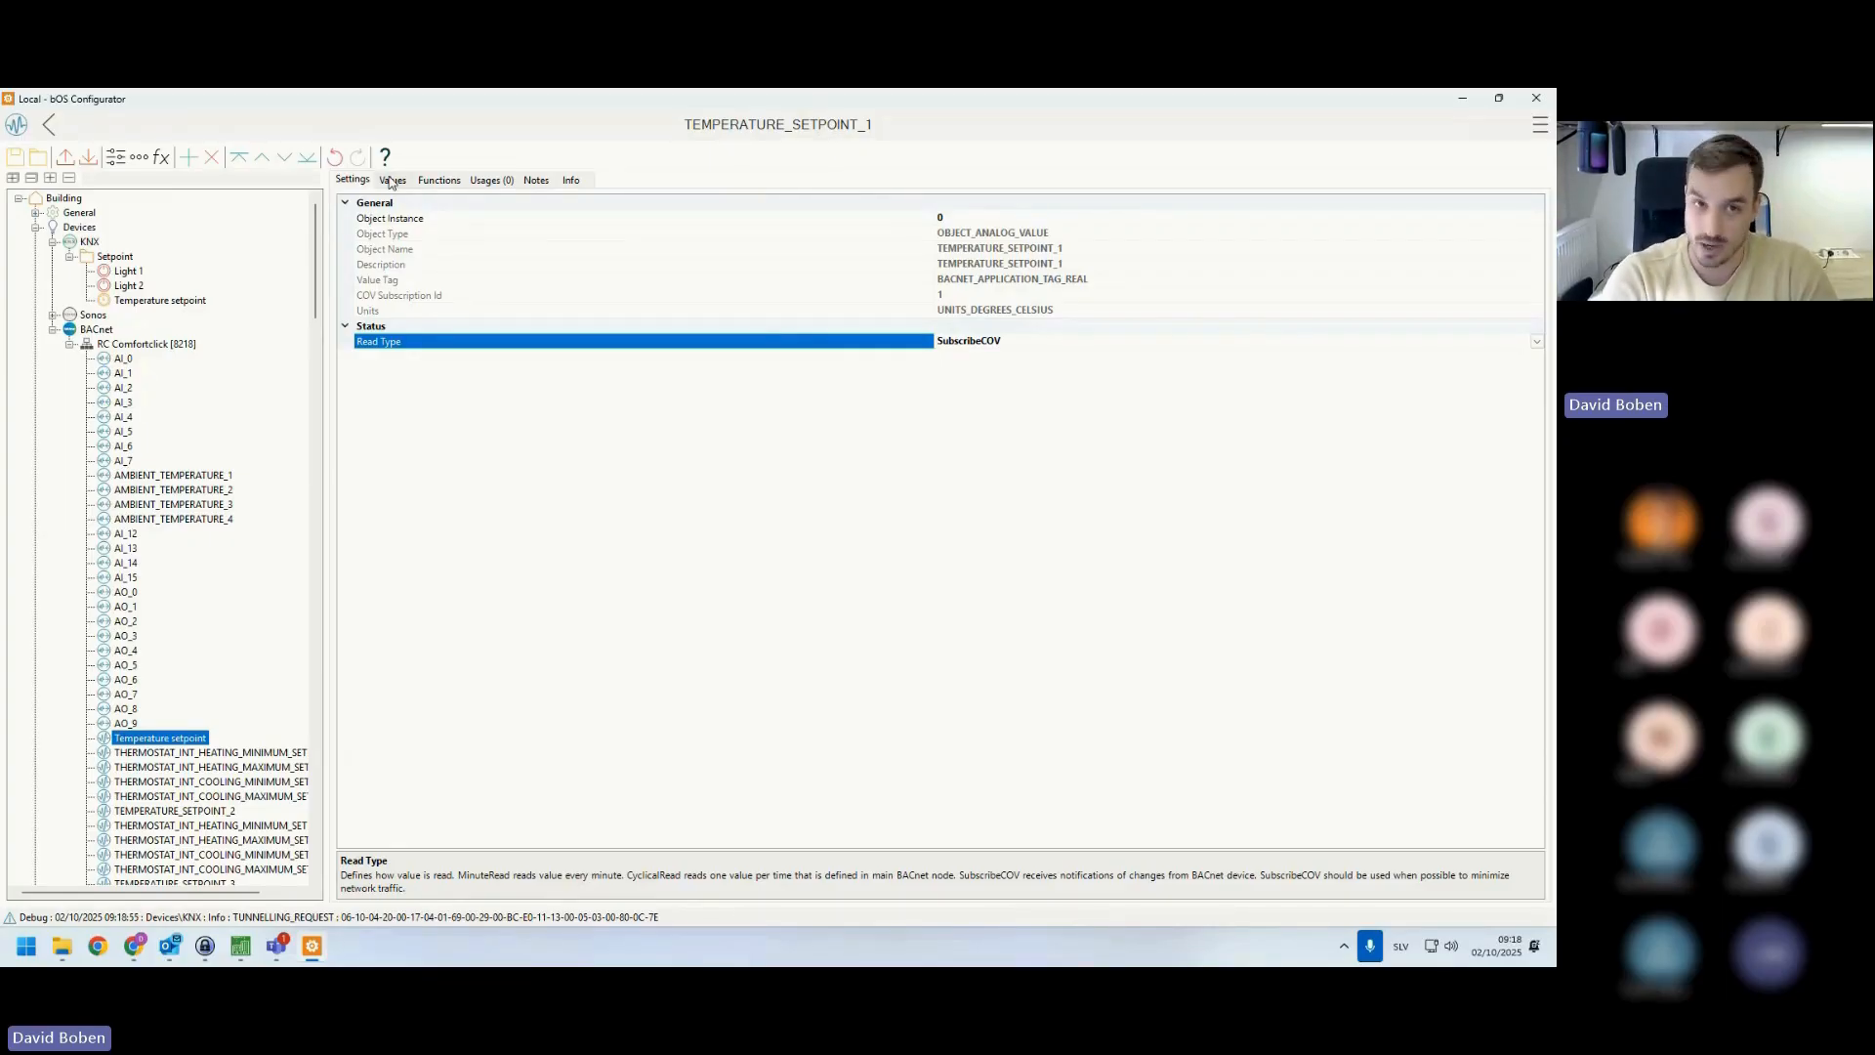
{"action": "left_click", "coordinate": [391, 180]}
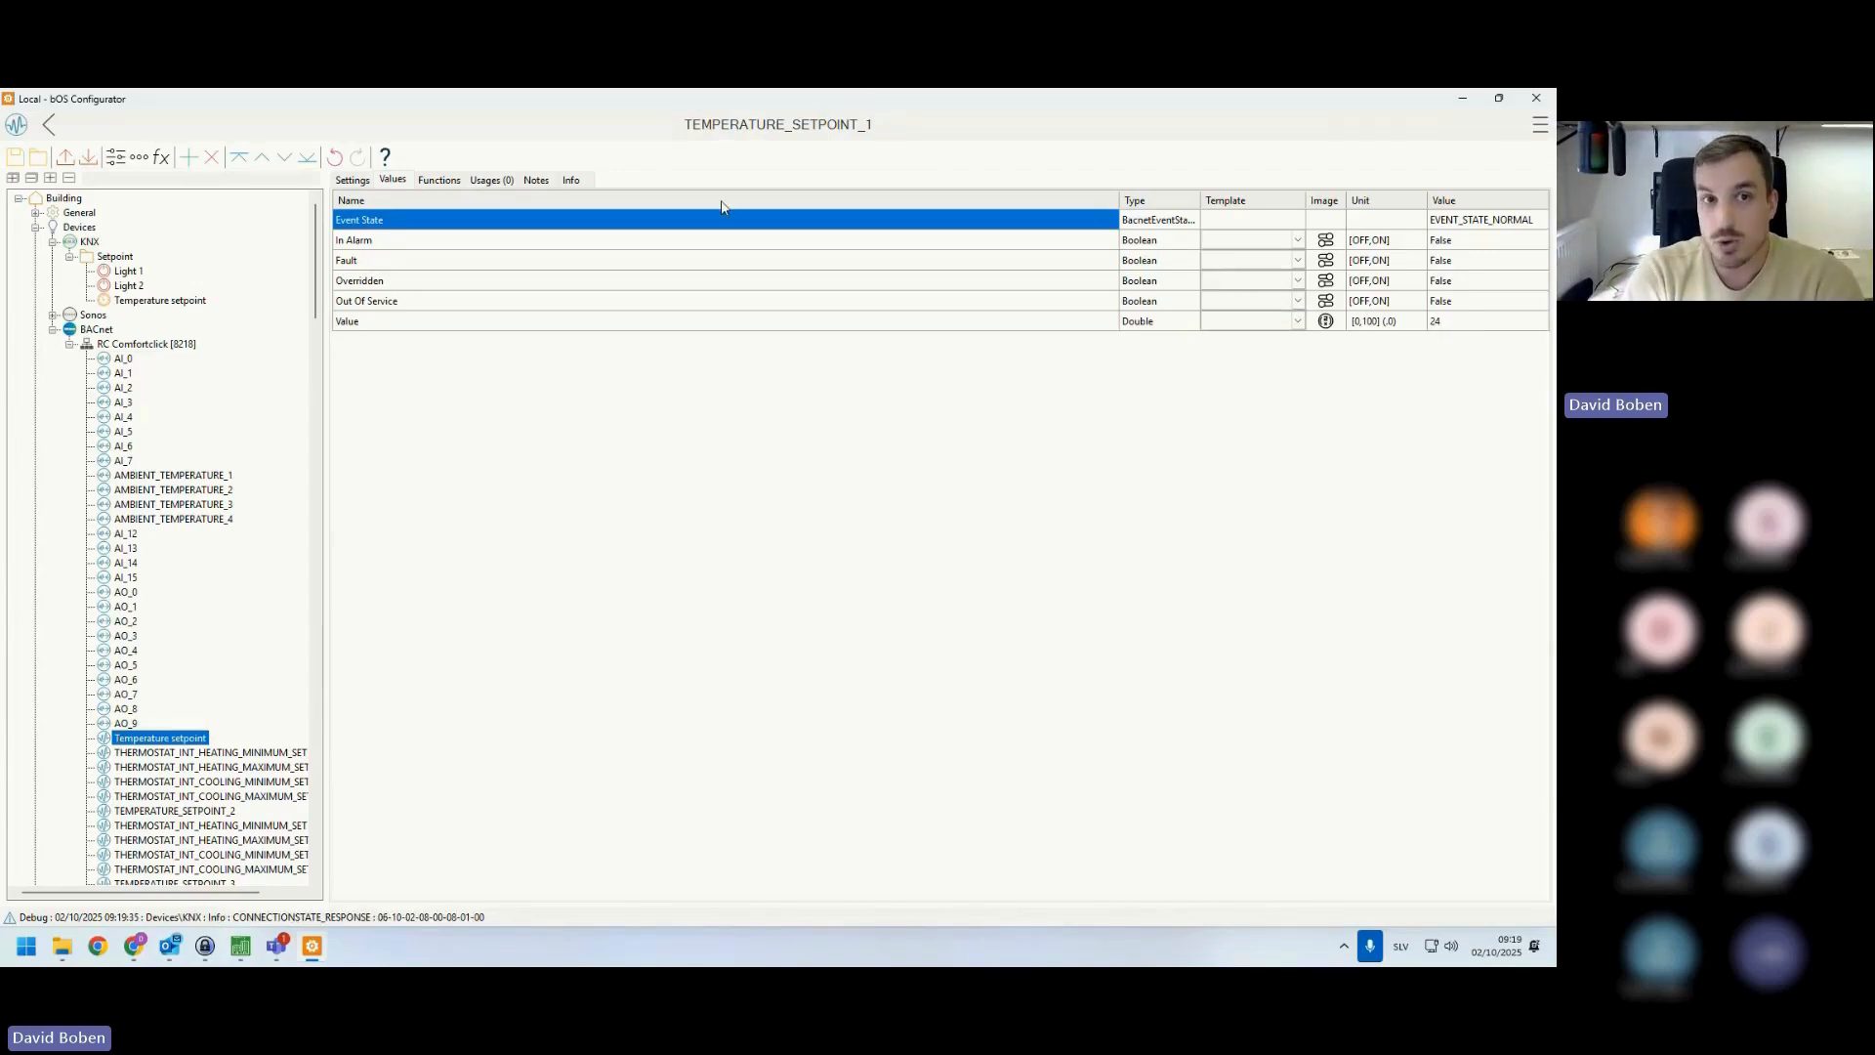
{"action": "left_click", "coordinate": [352, 181]}
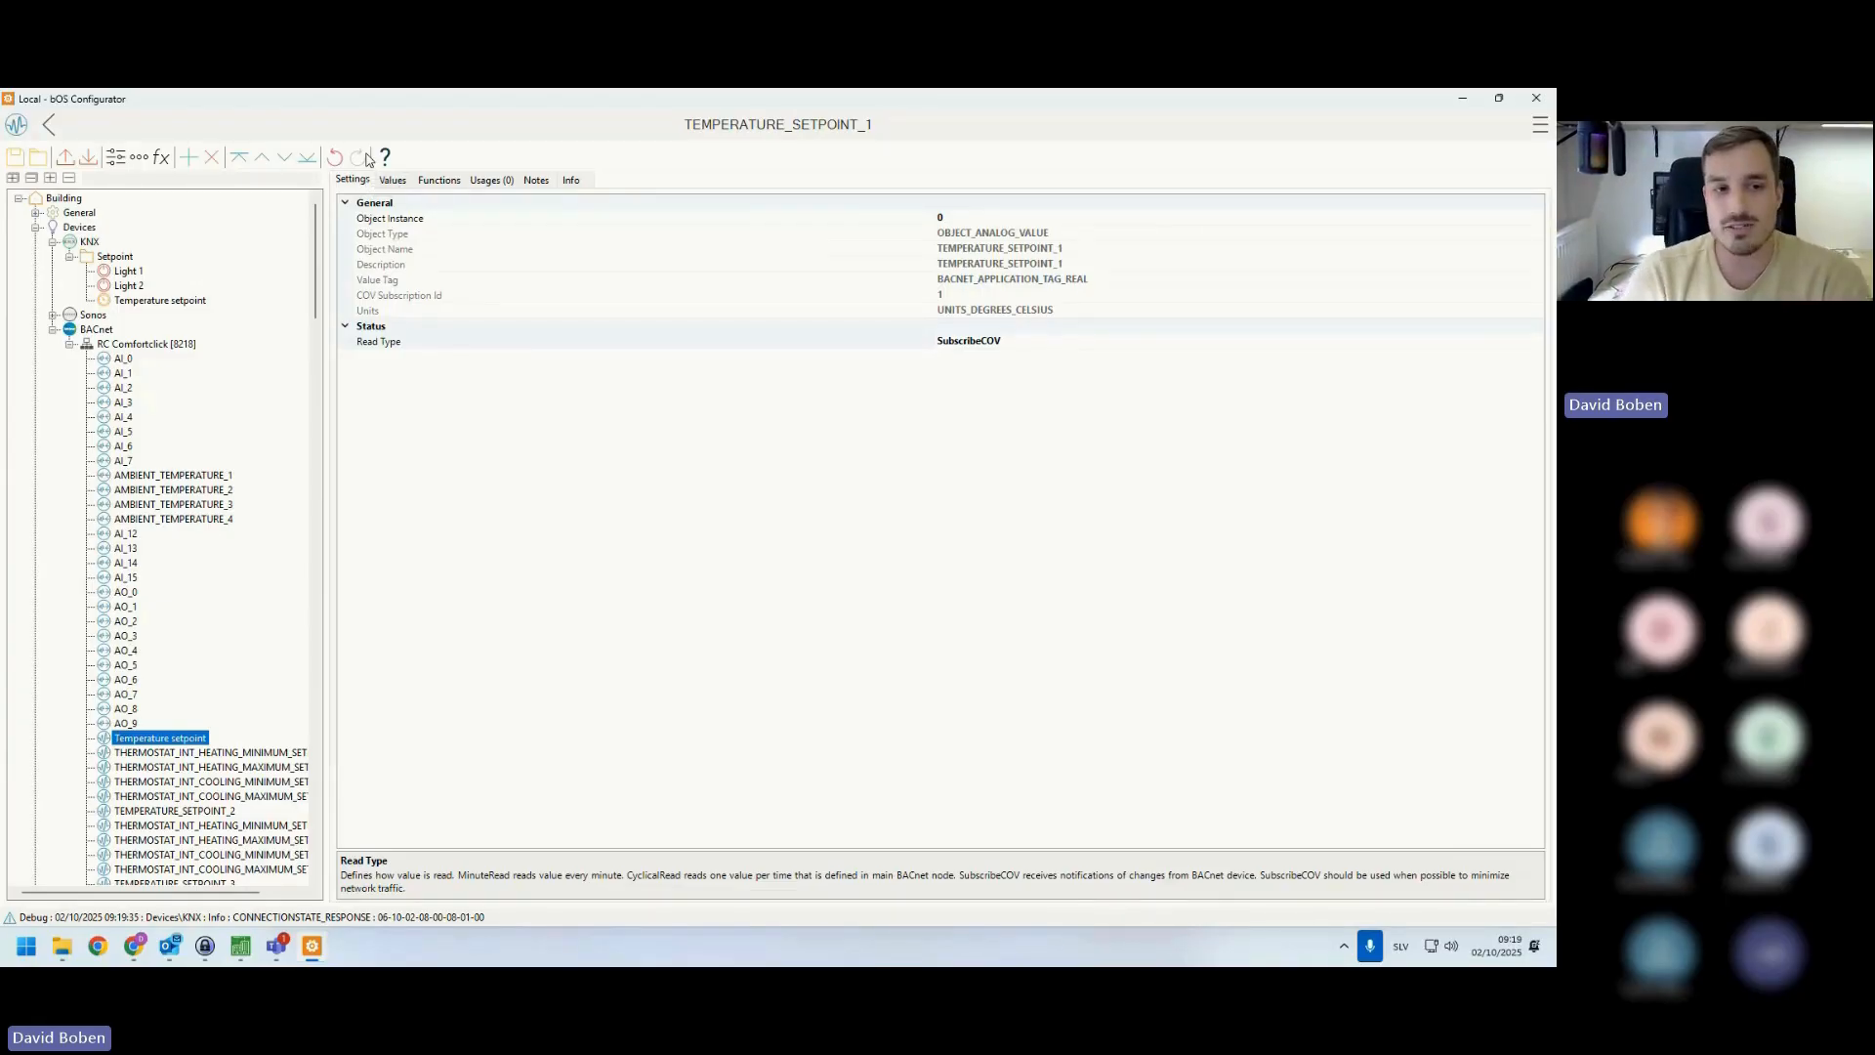
- Try MinuteRead on AMBIENT_TEMPERATURE_1, set its read type to CyclicalRead, and check the BACnet driver's read delay setting
{"action": "left_click", "coordinate": [133, 476]}
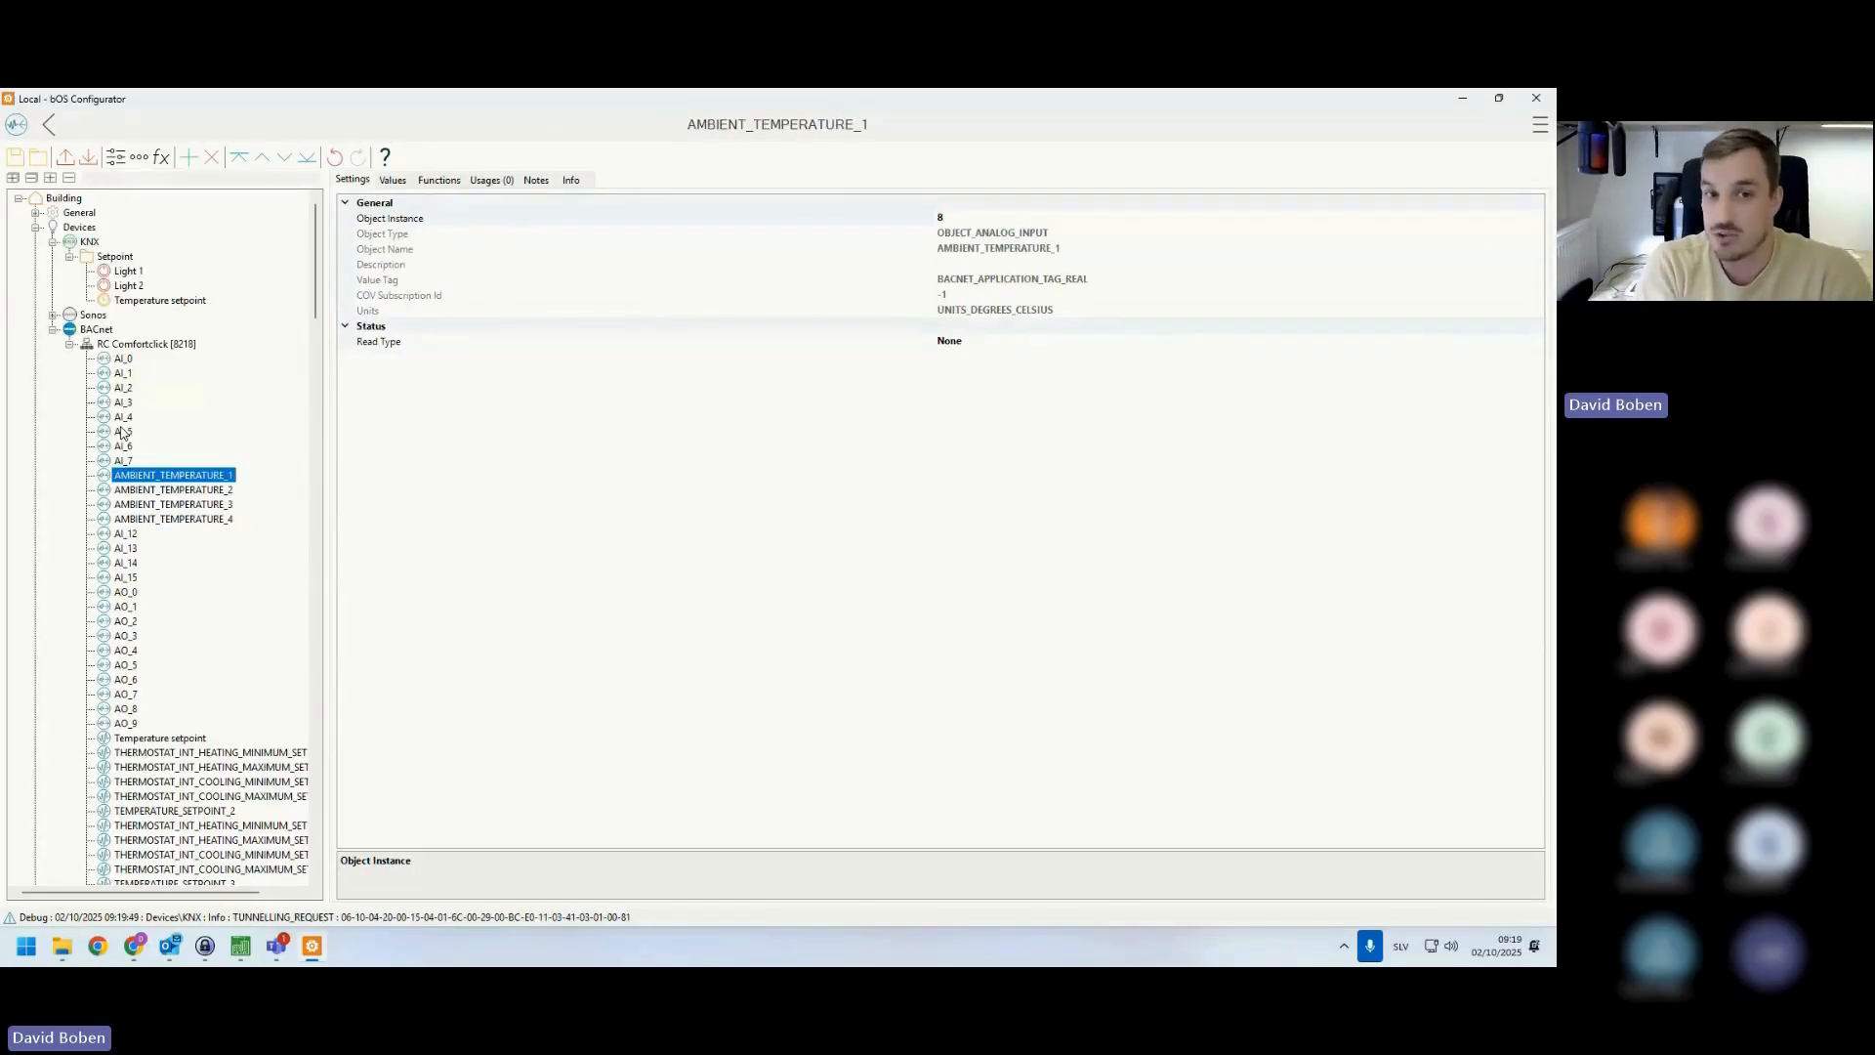
{"action": "left_click", "coordinate": [371, 344]}
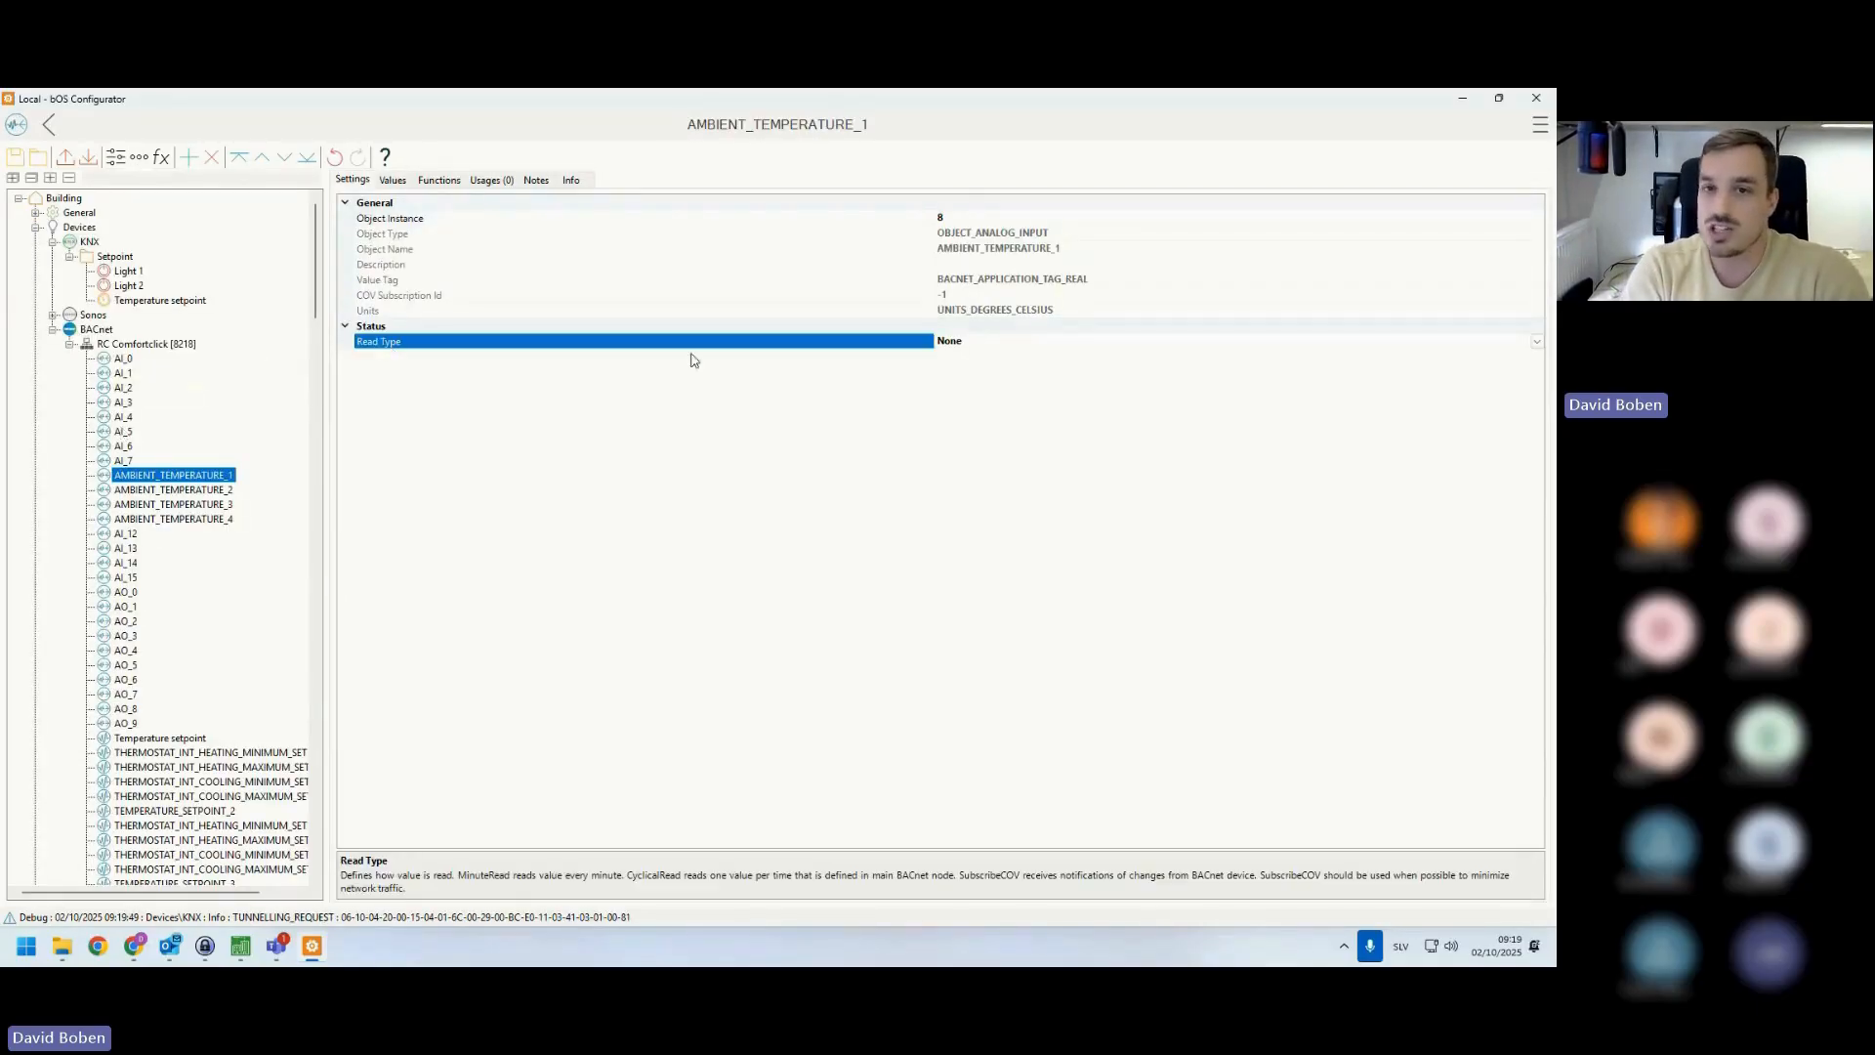
{"action": "left_click", "coordinate": [1536, 342]}
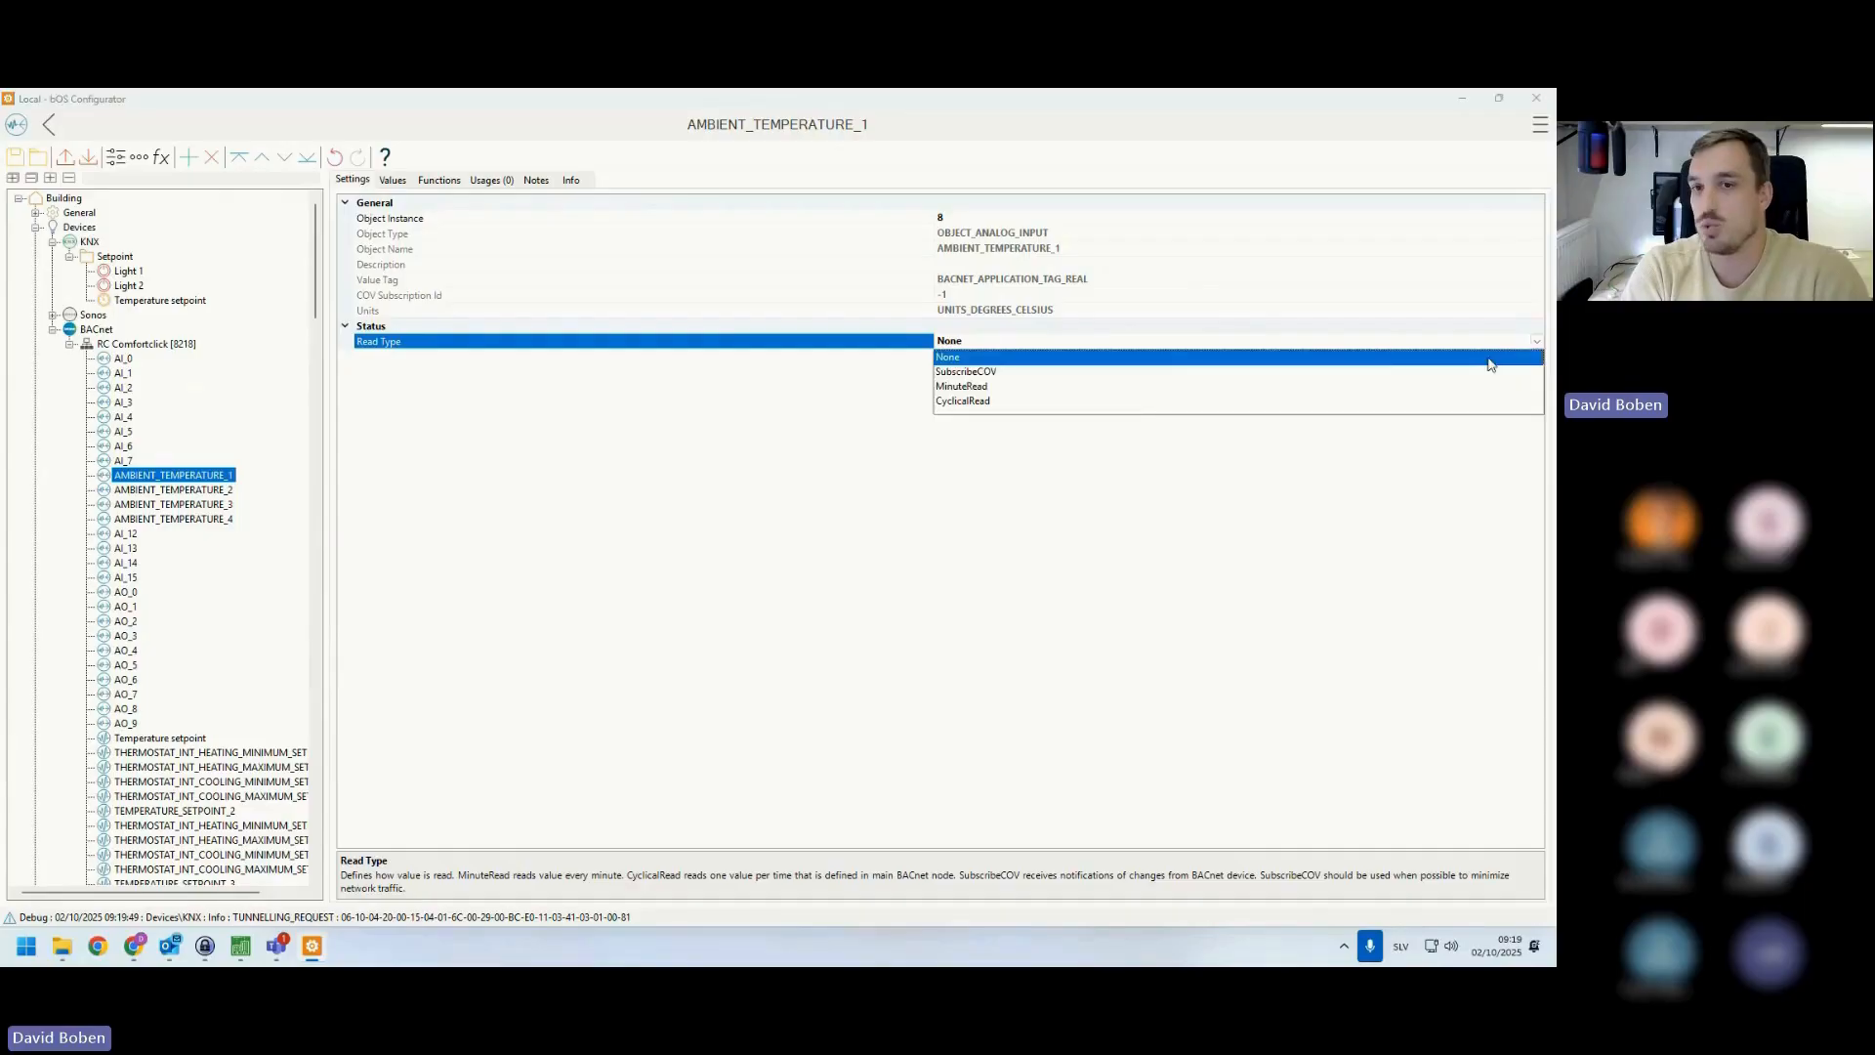
{"action": "left_click", "coordinate": [968, 387]}
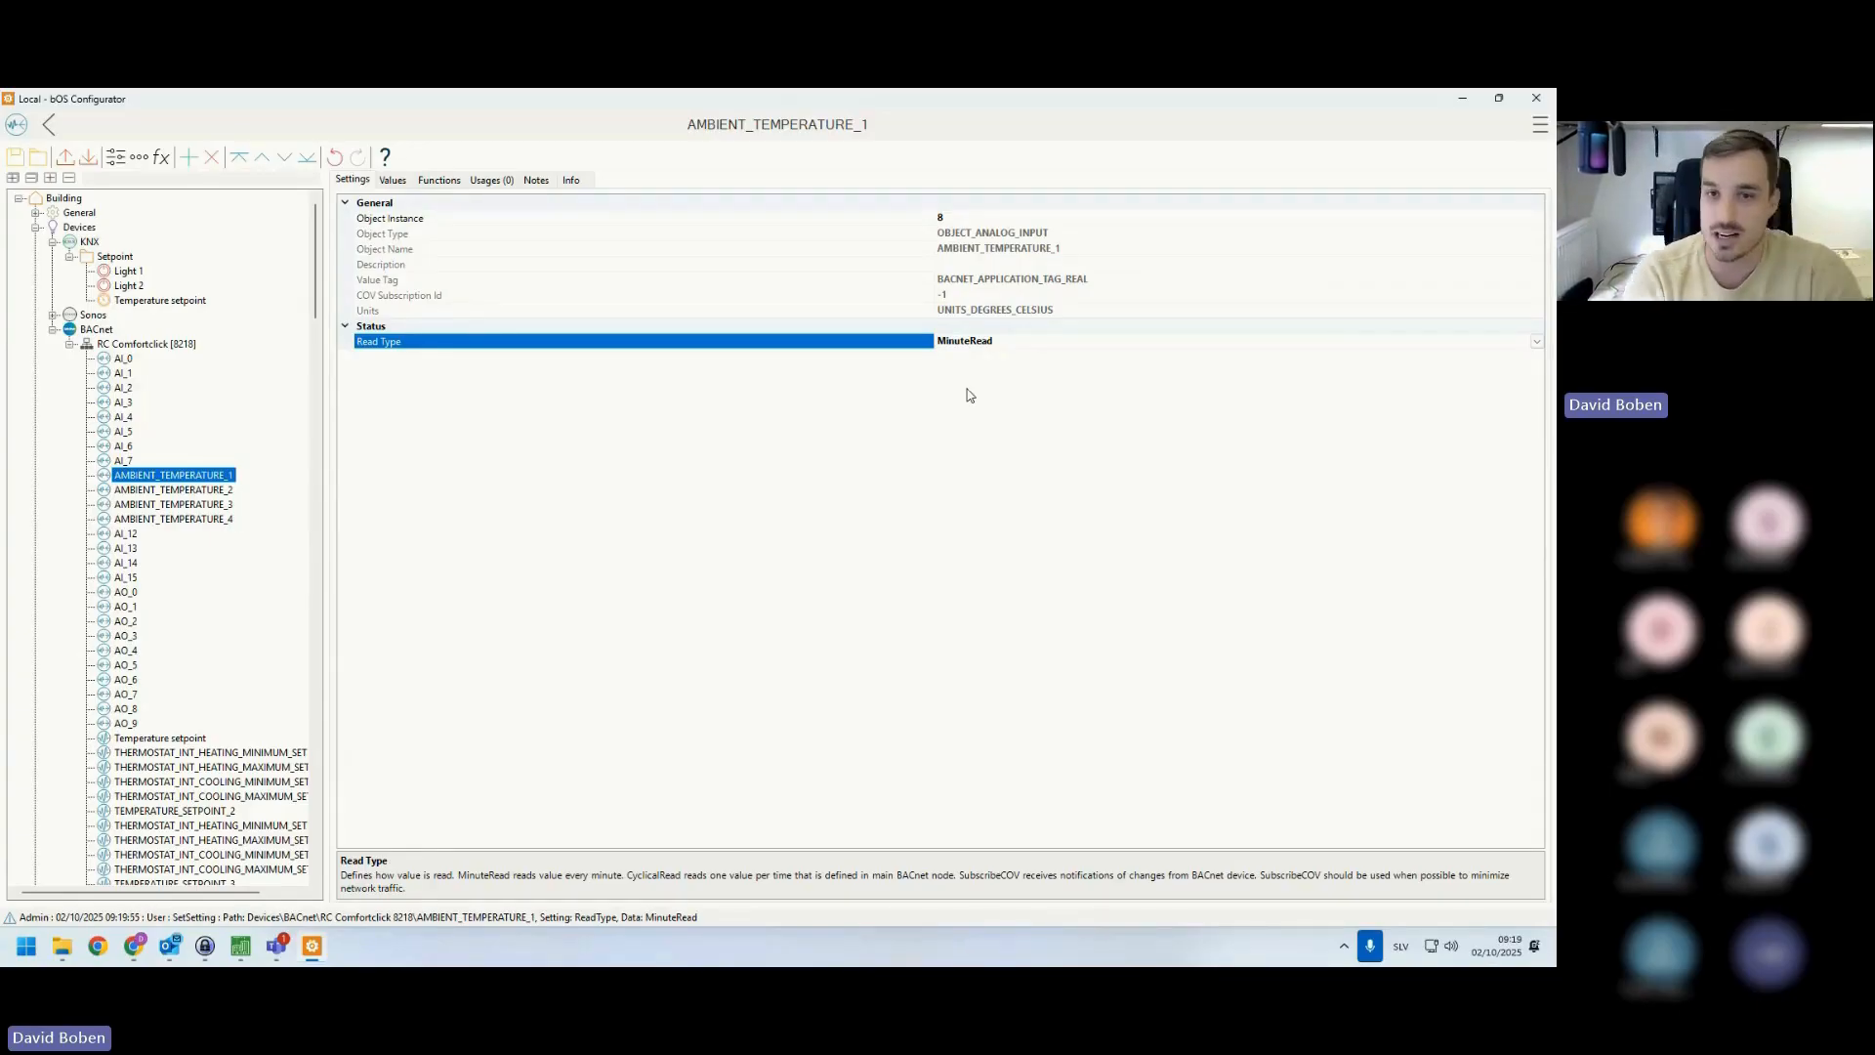
{"action": "left_click", "coordinate": [1538, 341]}
{"action": "left_click", "coordinate": [1016, 400]}
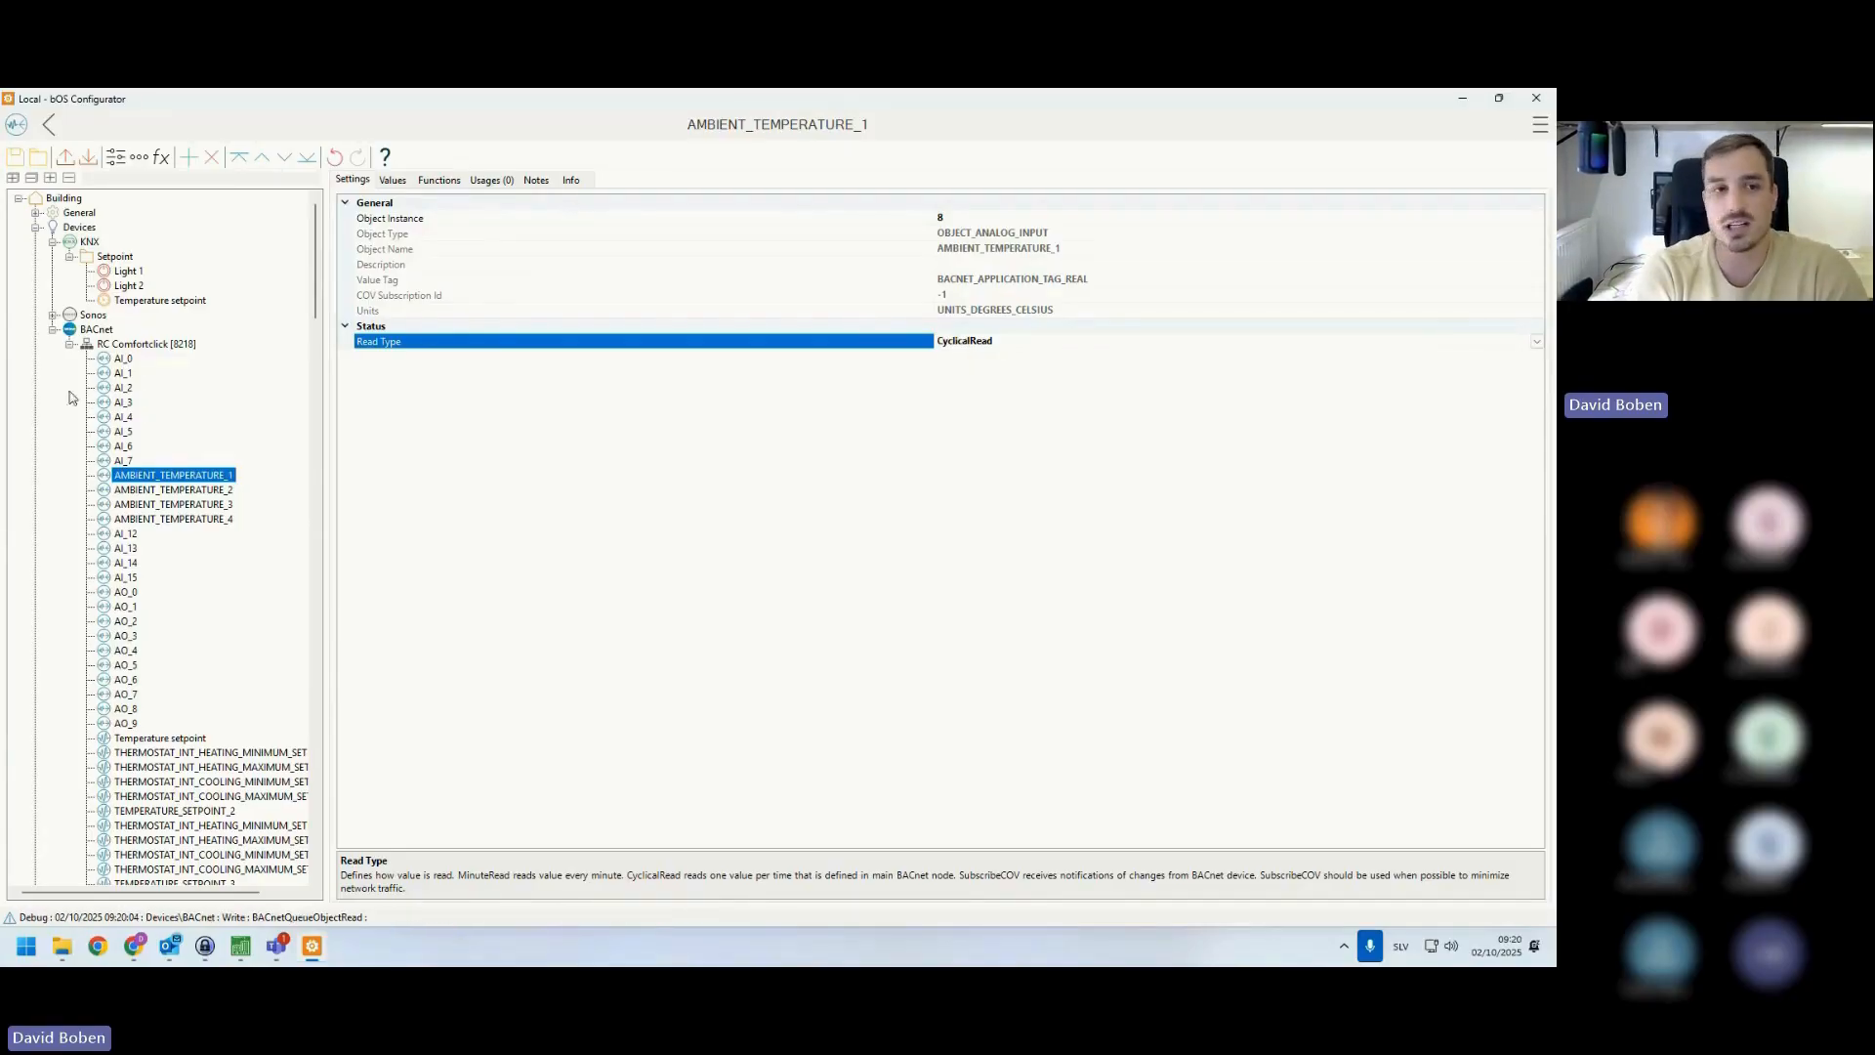
{"action": "left_click", "coordinate": [96, 329]}
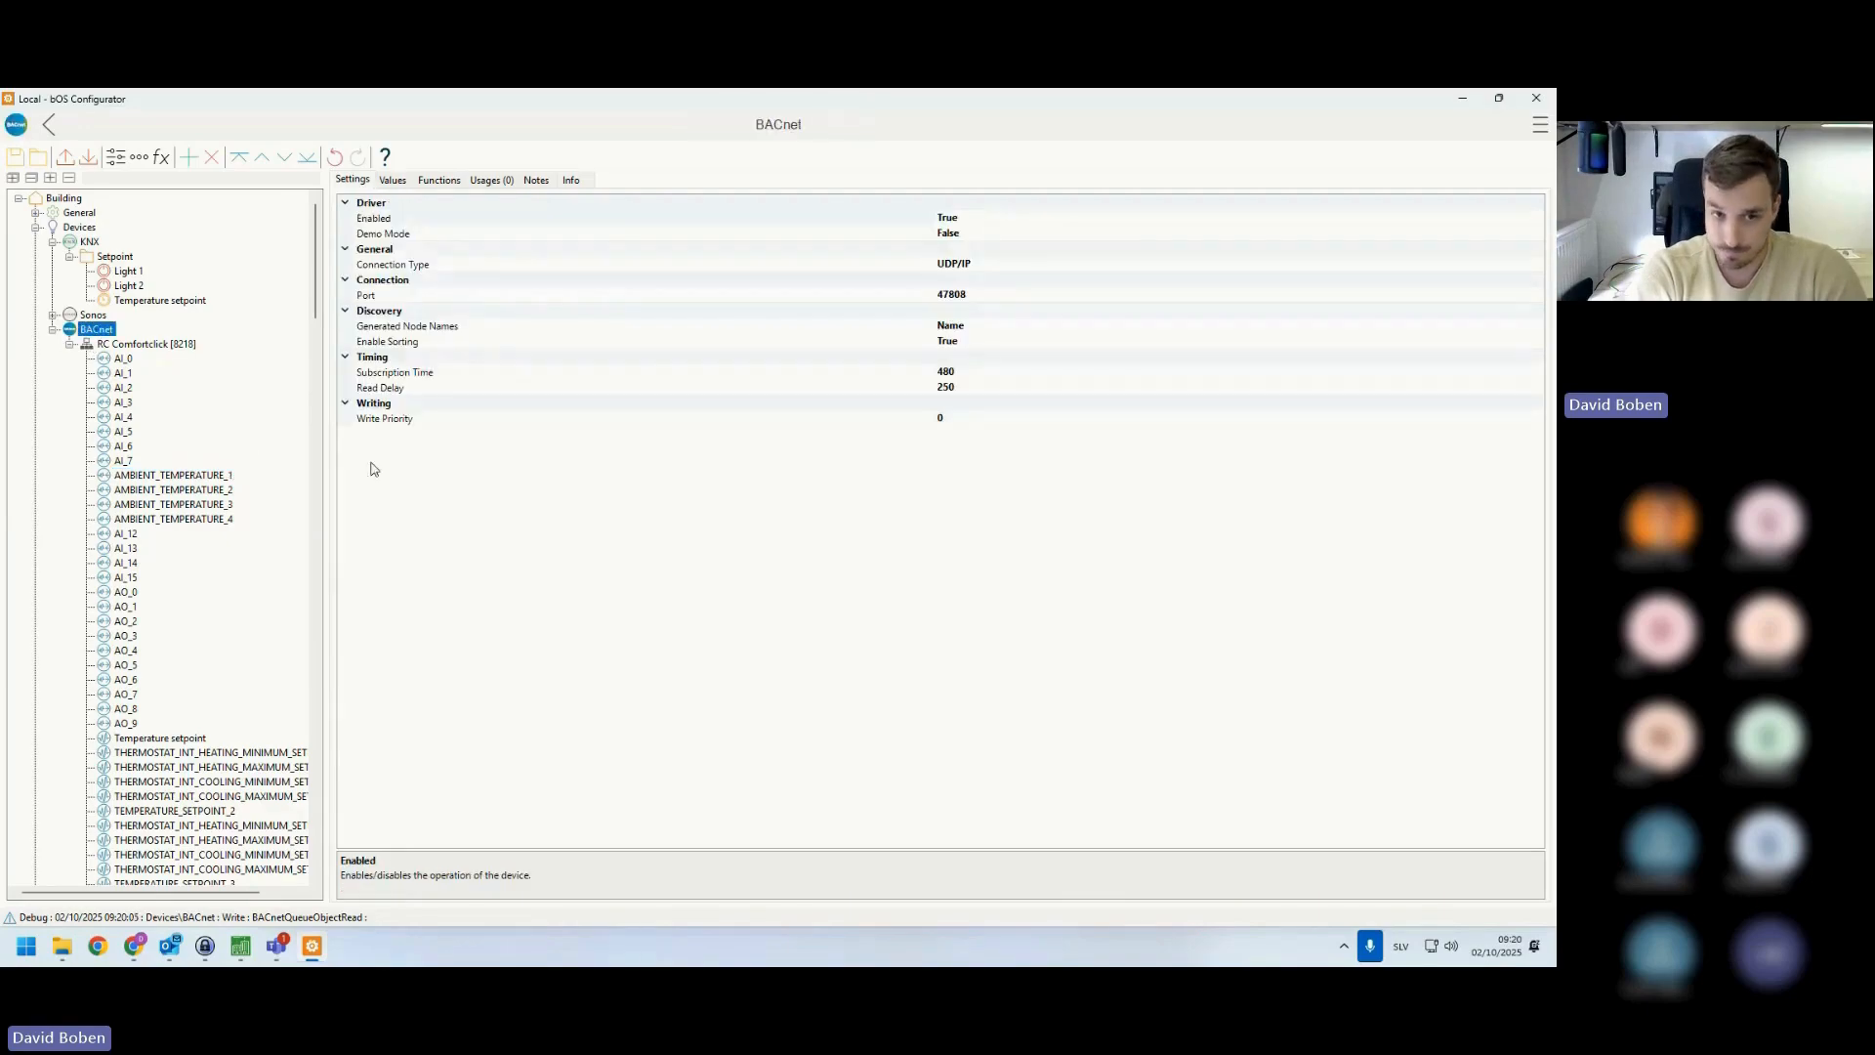
{"action": "left_click", "coordinate": [396, 389]}
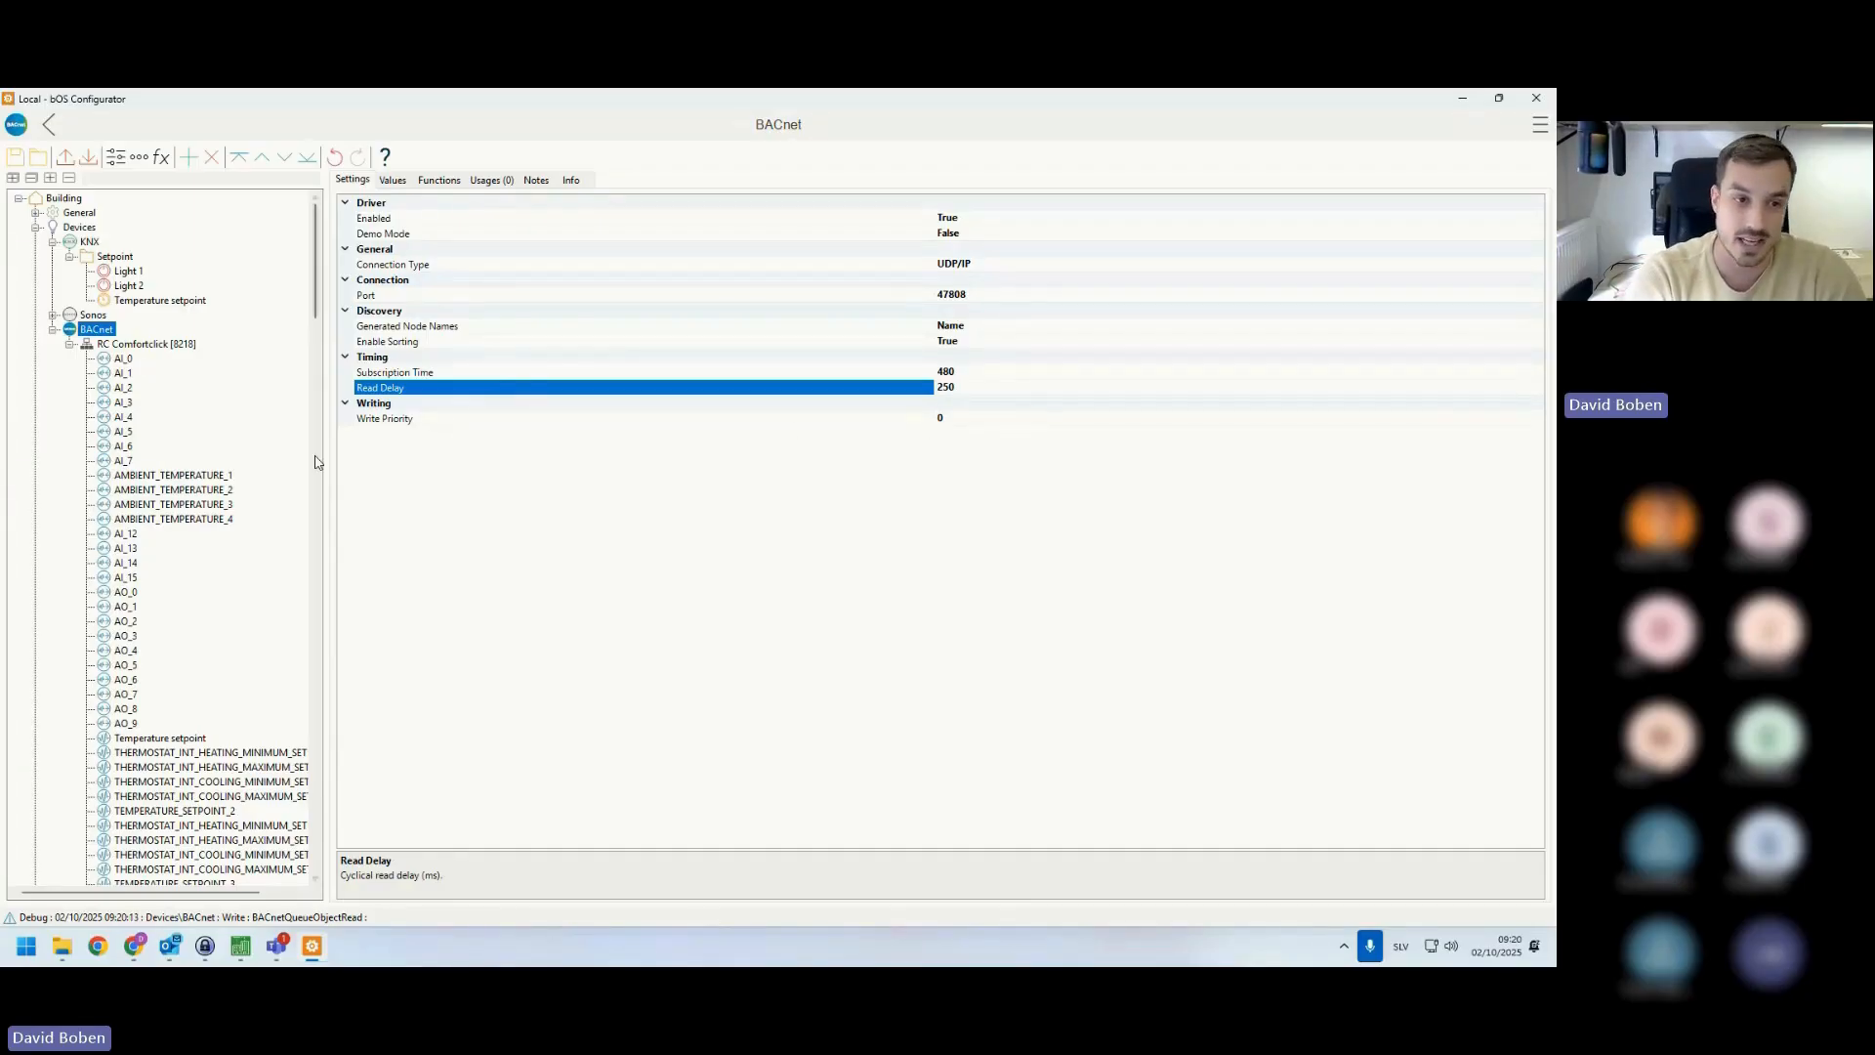
- Find LIGHTING_CIRCUIT_D2 among the imported objects and switch its Value to True
{"action": "scroll", "coordinate": [215, 483], "scroll_direction": "down", "scroll_amount": 6}
{"action": "left_click", "coordinate": [191, 476]}
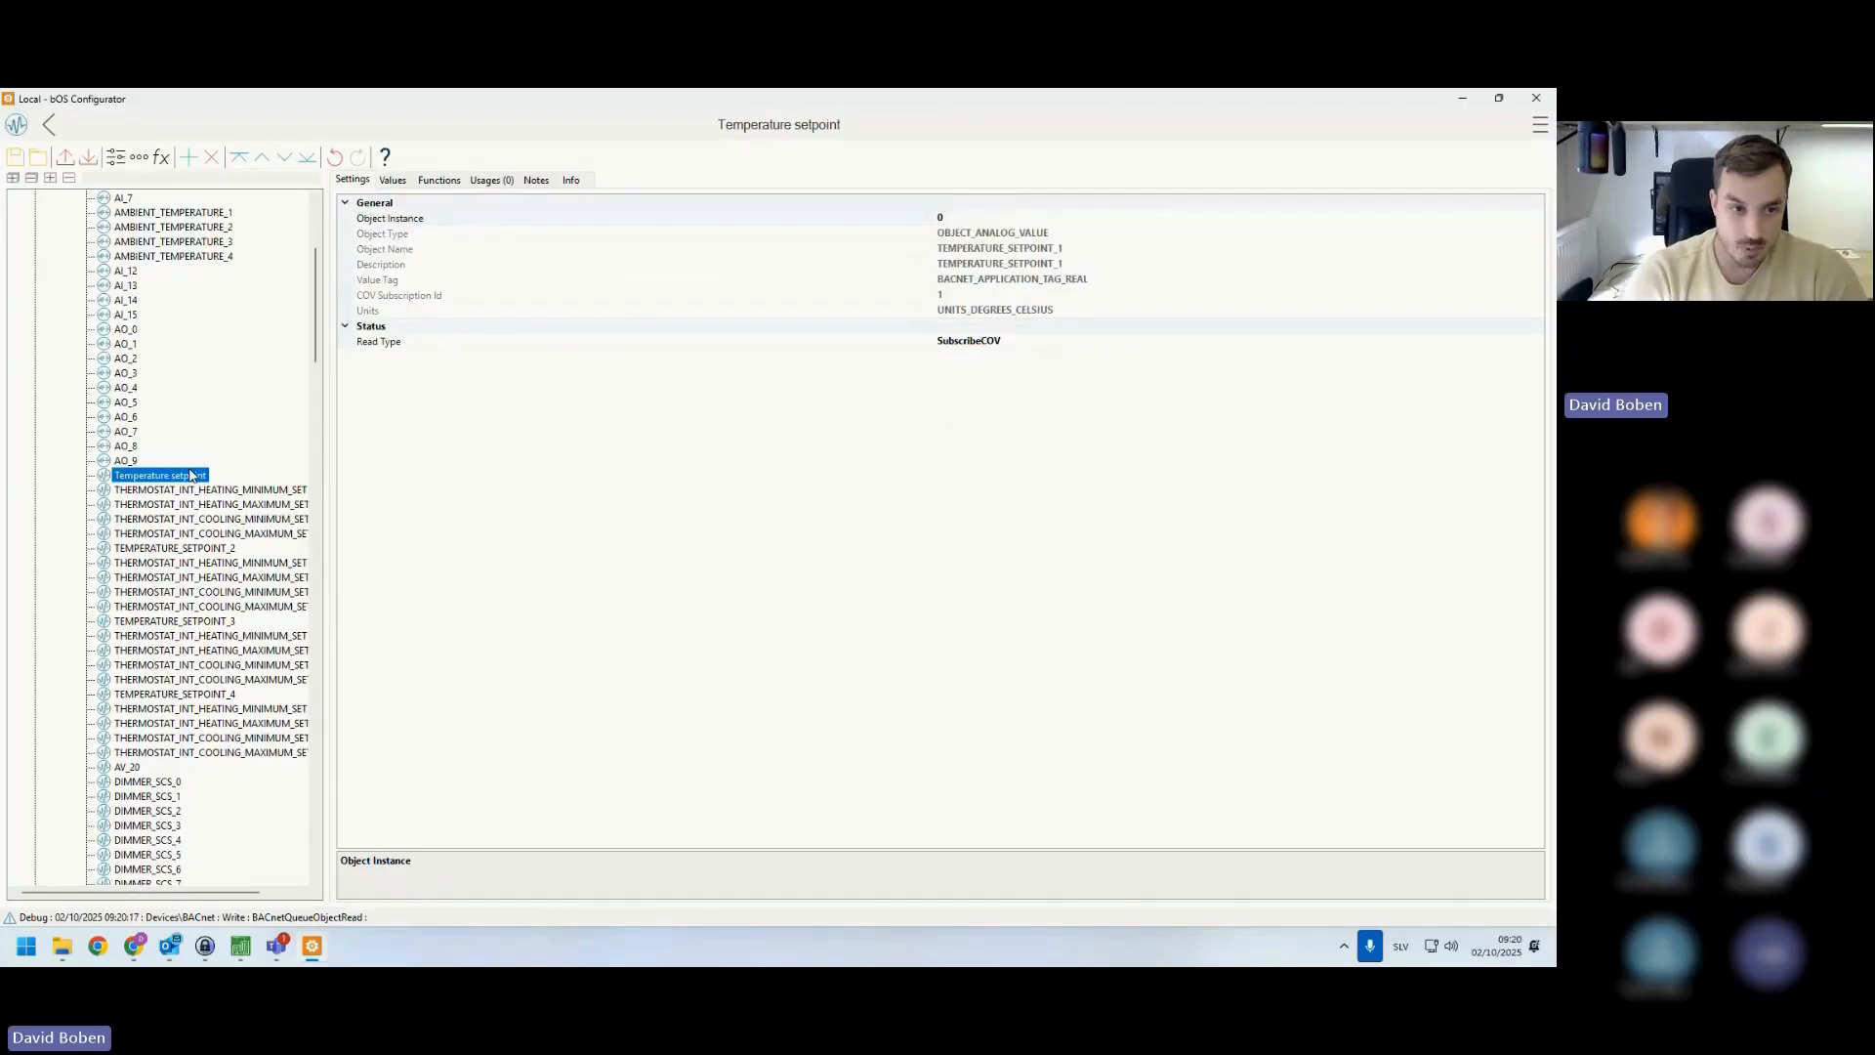
{"action": "scroll", "coordinate": [191, 476], "scroll_direction": "down", "scroll_amount": 20}
{"action": "scroll", "coordinate": [172, 583], "scroll_direction": "up", "scroll_amount": 5}
{"action": "scroll", "coordinate": [161, 579], "scroll_direction": "down", "scroll_amount": 15}
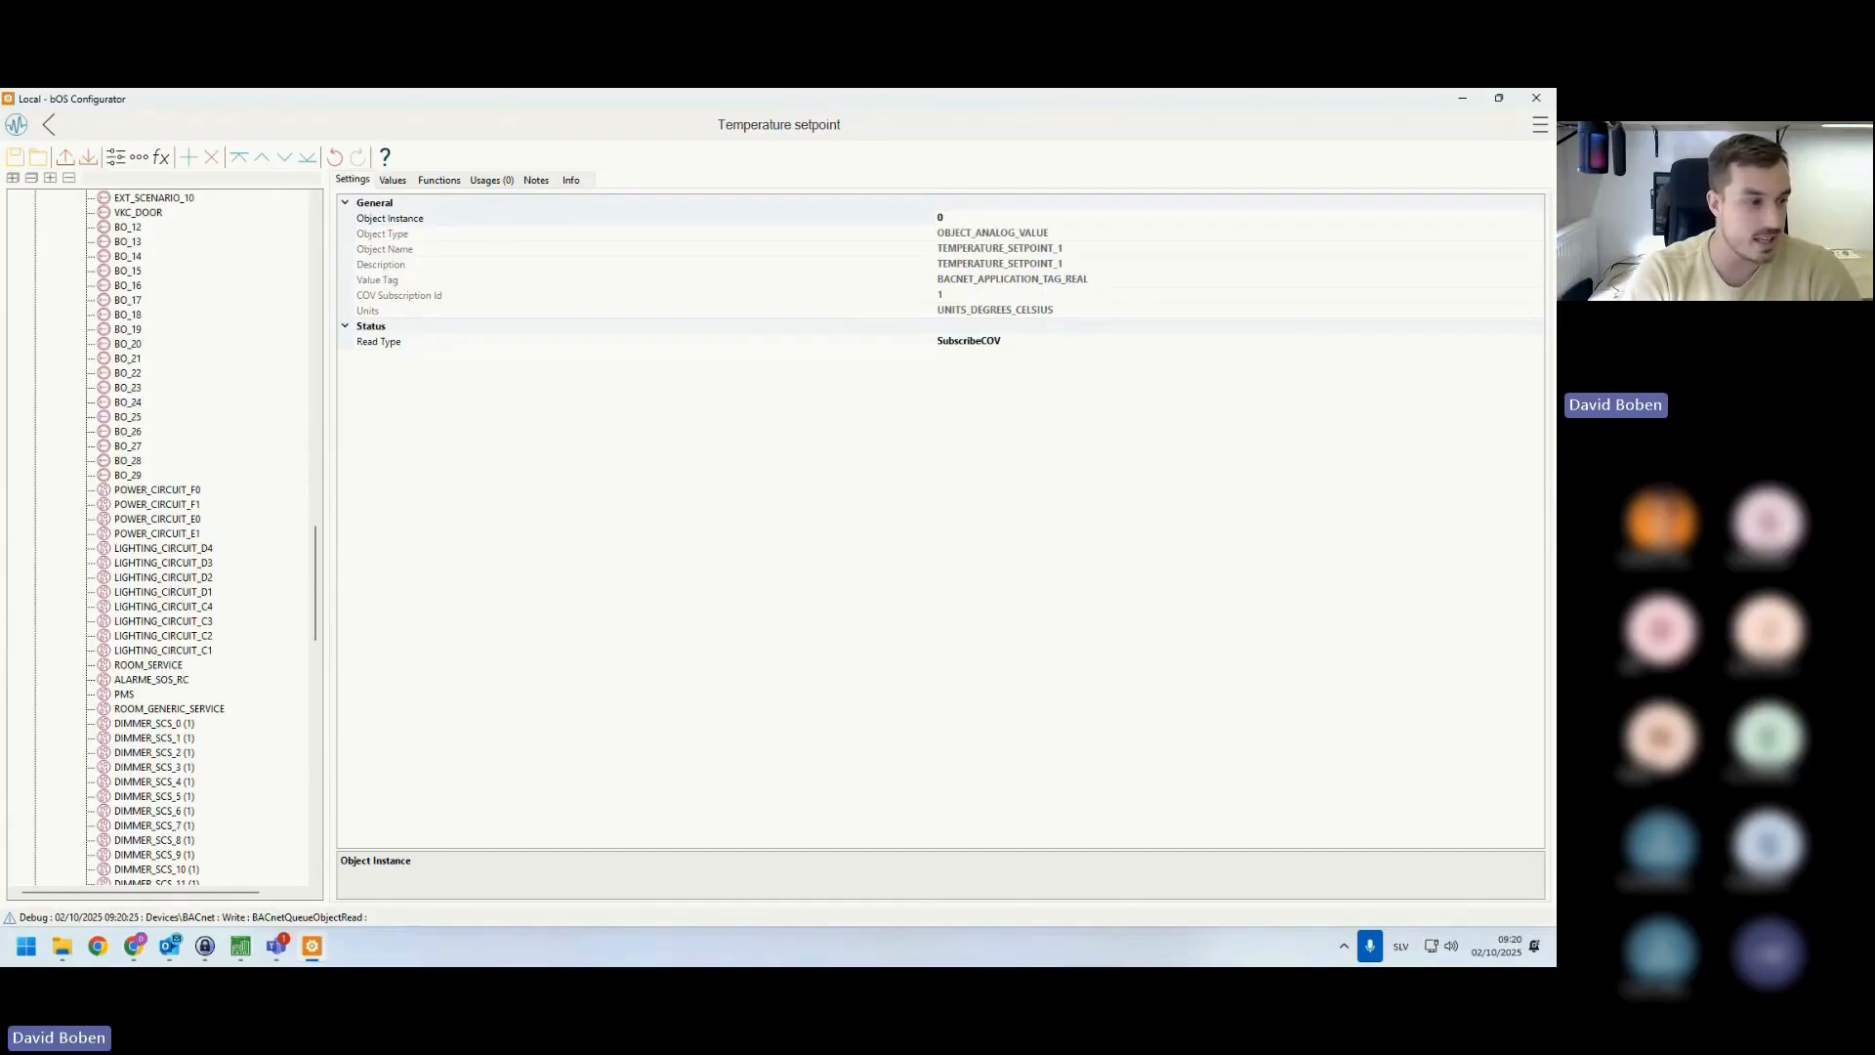
{"action": "left_click", "coordinate": [192, 584]}
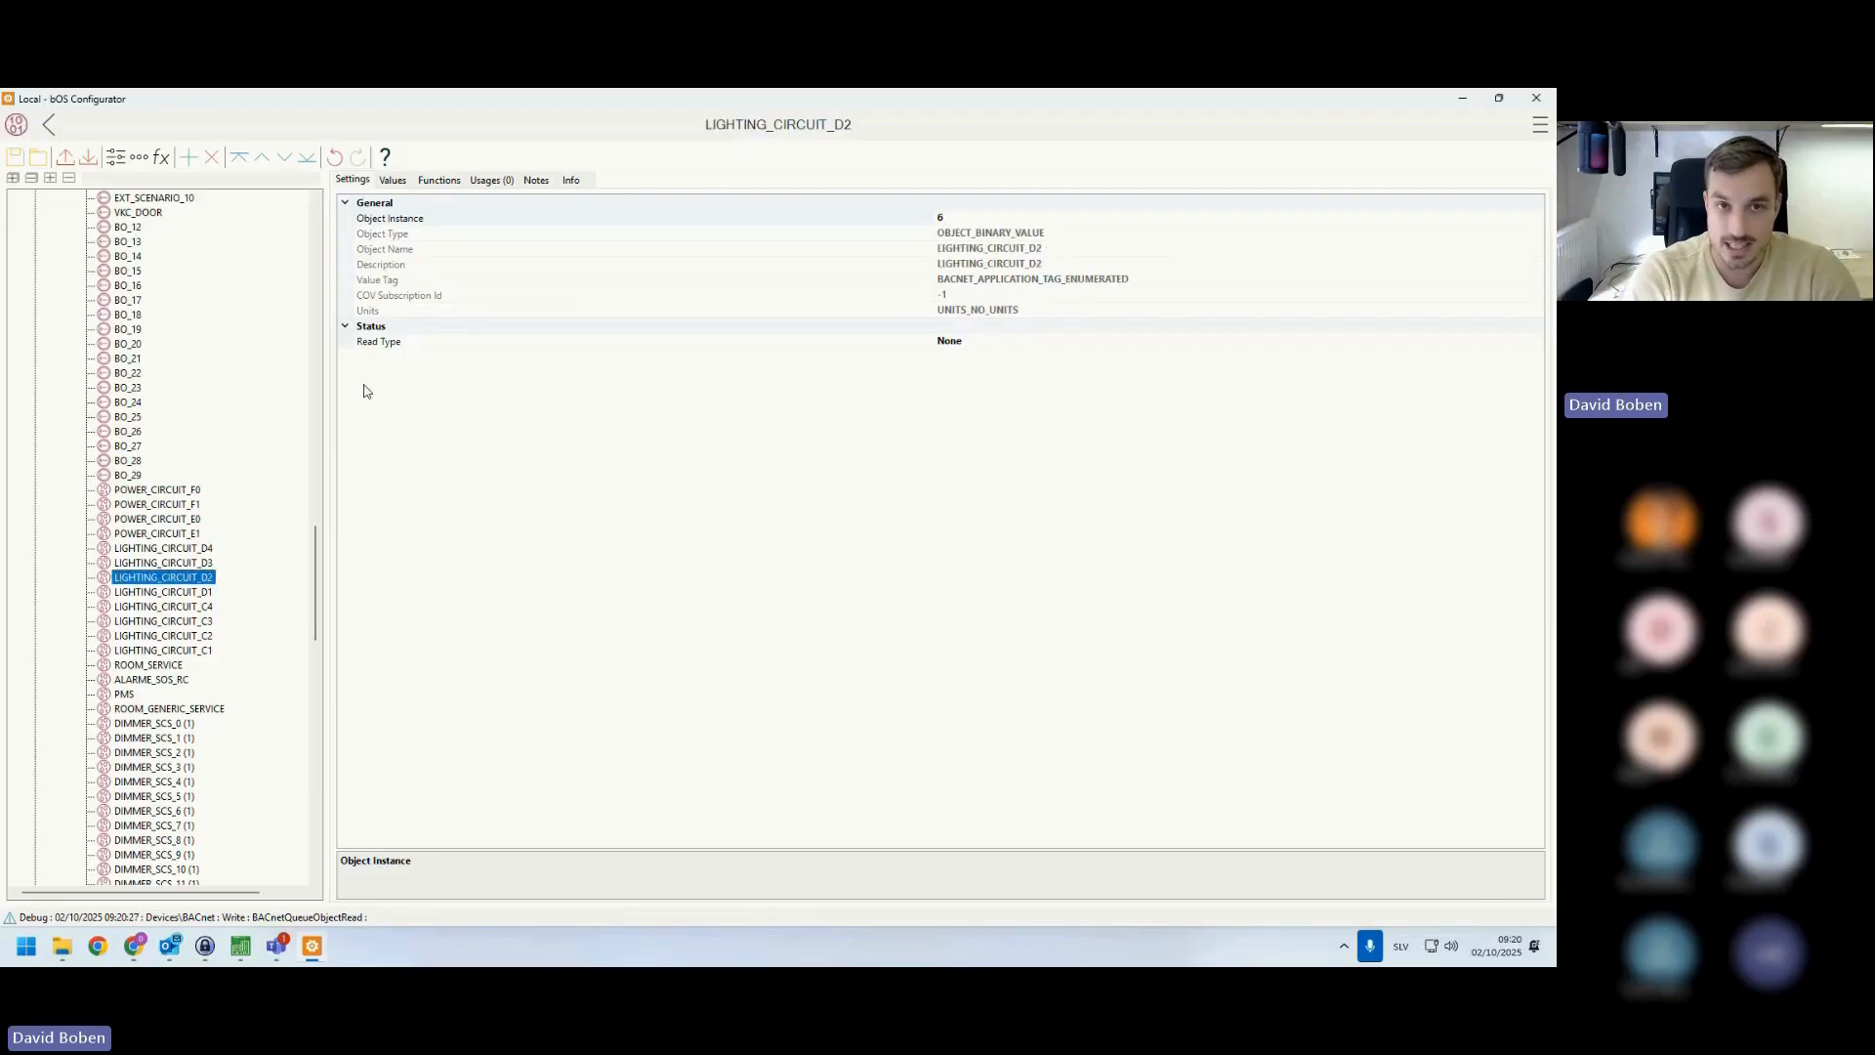
{"action": "left_click", "coordinate": [392, 180]}
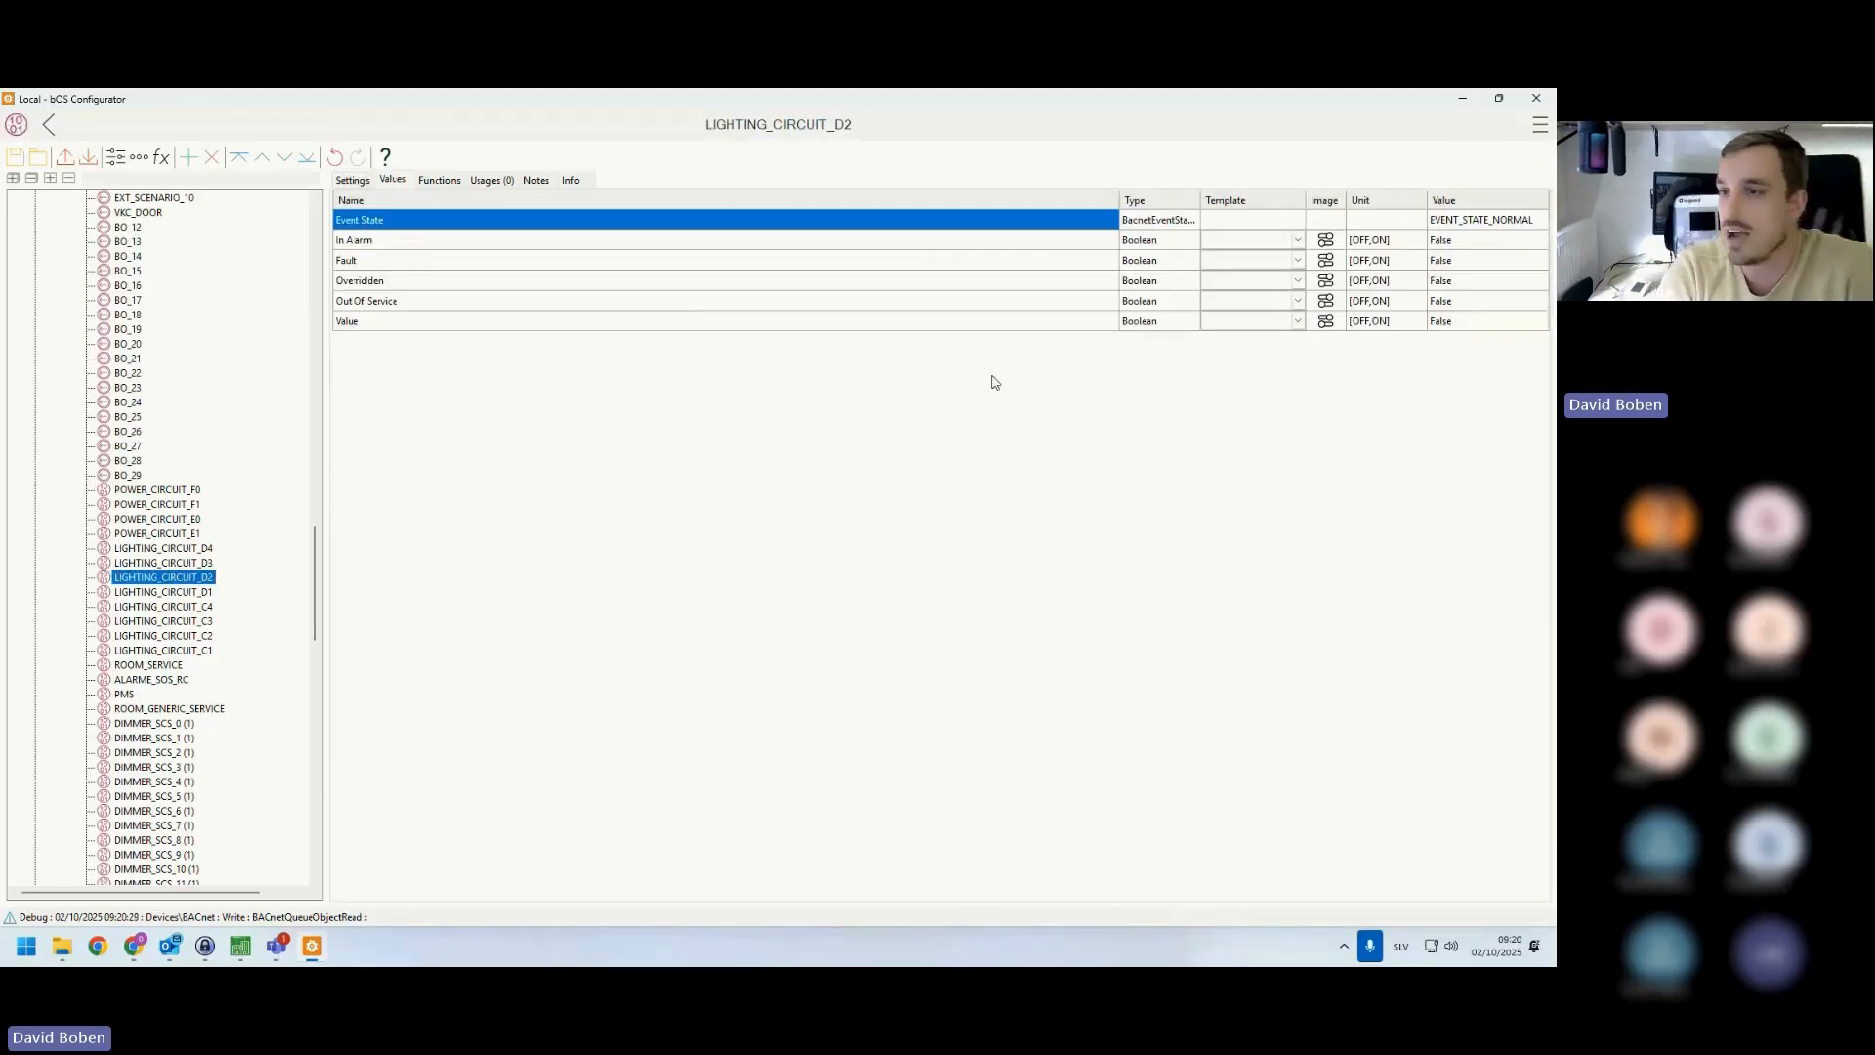
{"action": "left_click", "coordinate": [1483, 326]}
{"action": "left_click", "coordinate": [1483, 322]}
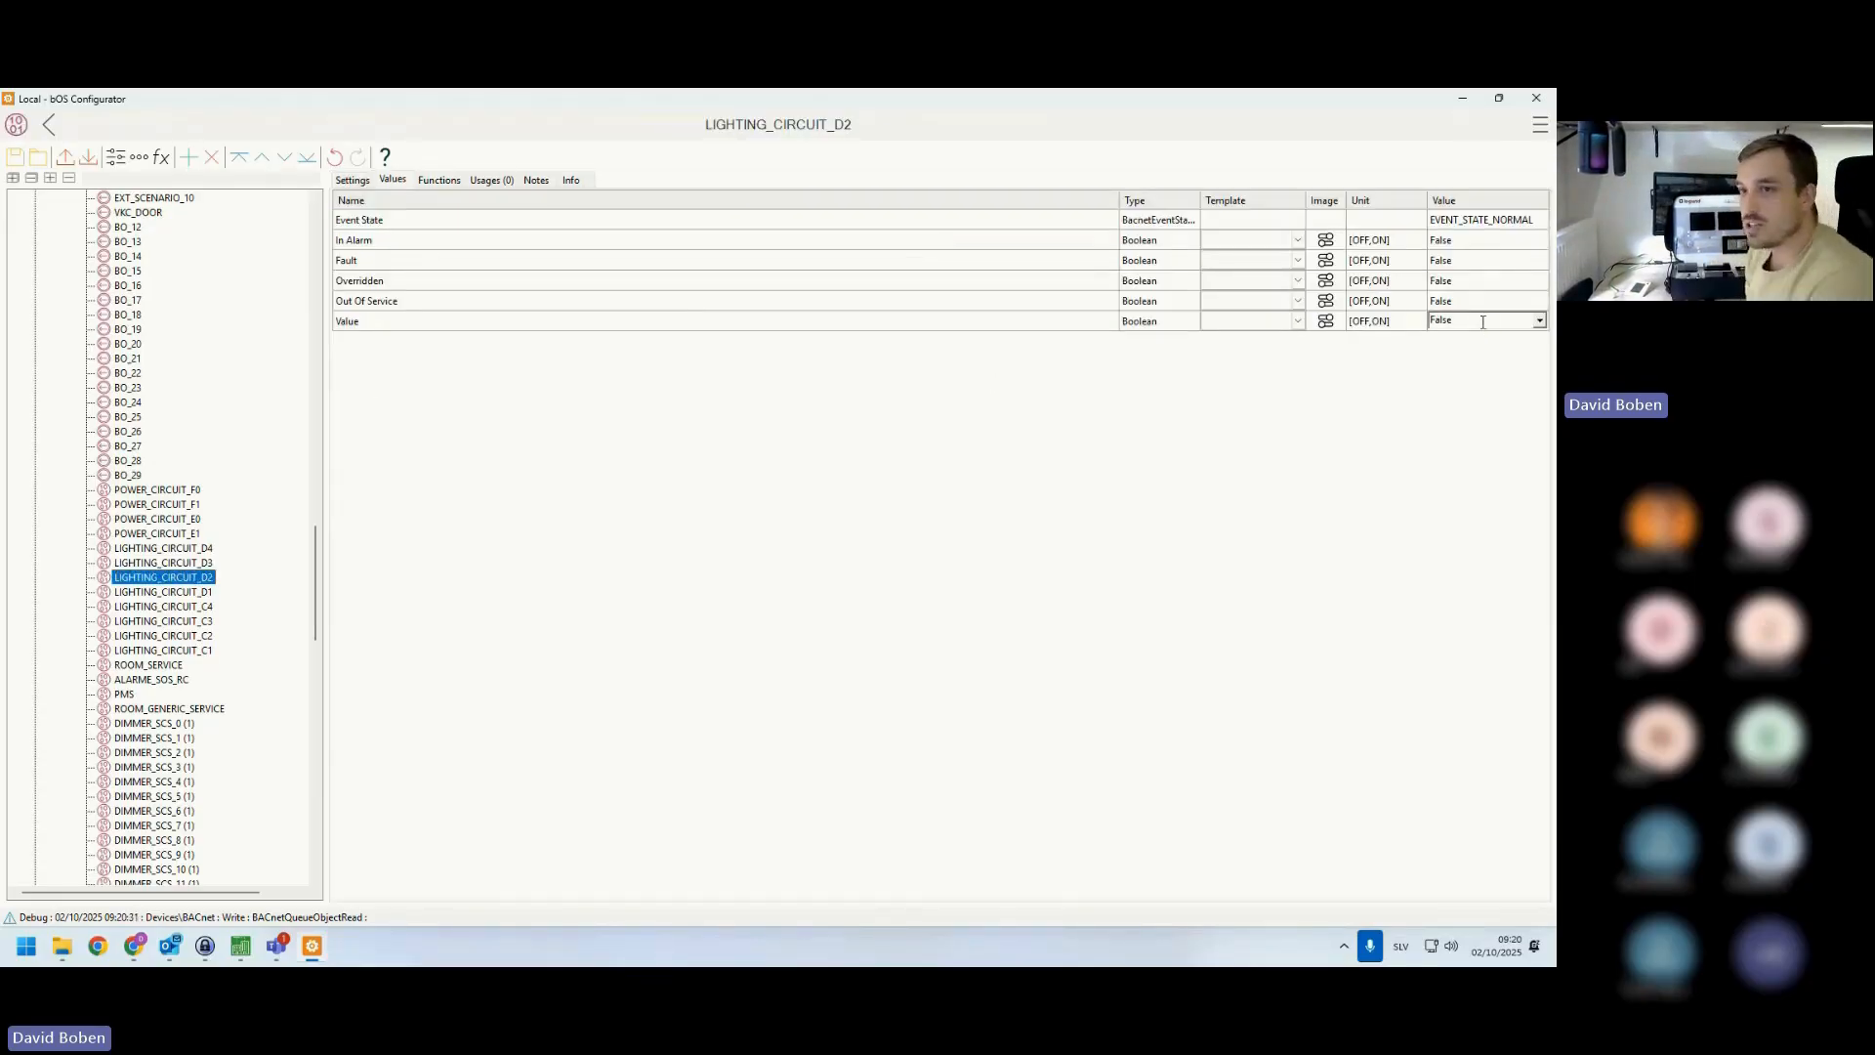
{"action": "double_click", "coordinate": [1483, 322]}
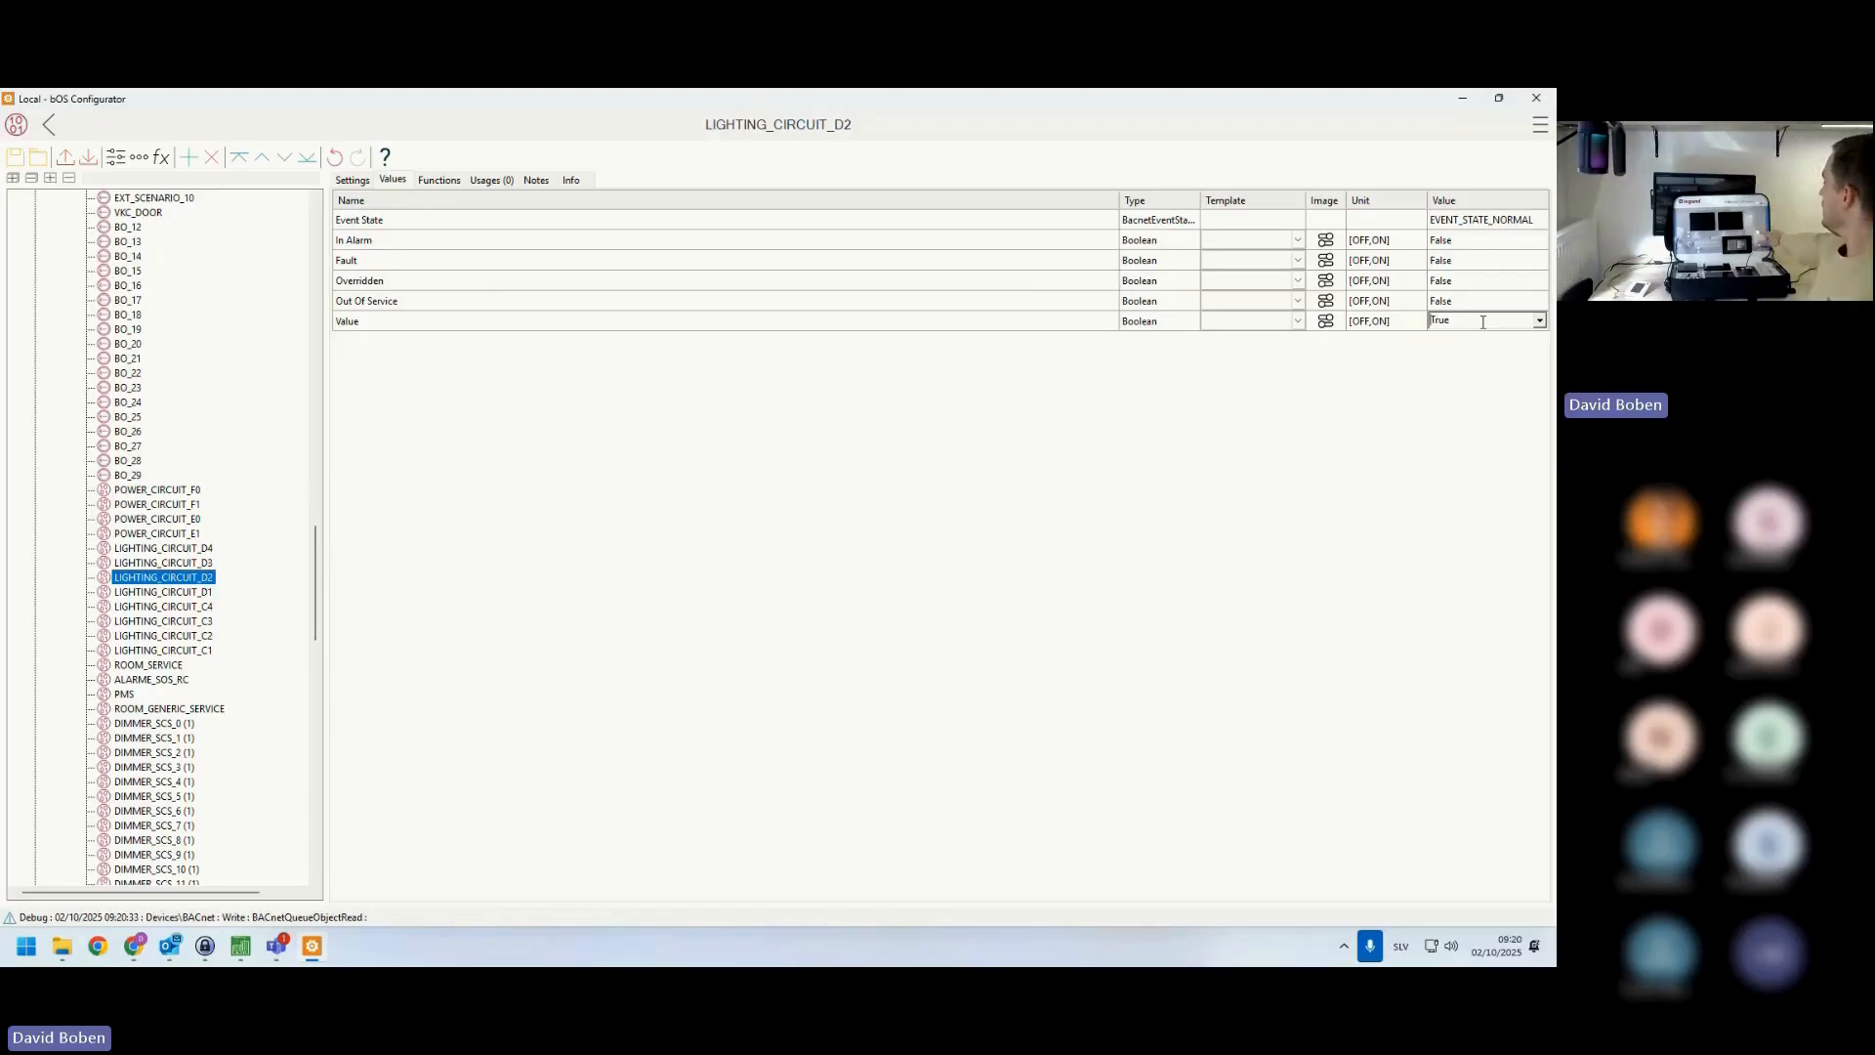
- Toggle the Value of LIGHTING_CIRCUIT_D2 on and off several times, leaving it set to False
{"action": "double_click", "coordinate": [1482, 321]}
{"action": "double_click", "coordinate": [1483, 321]}
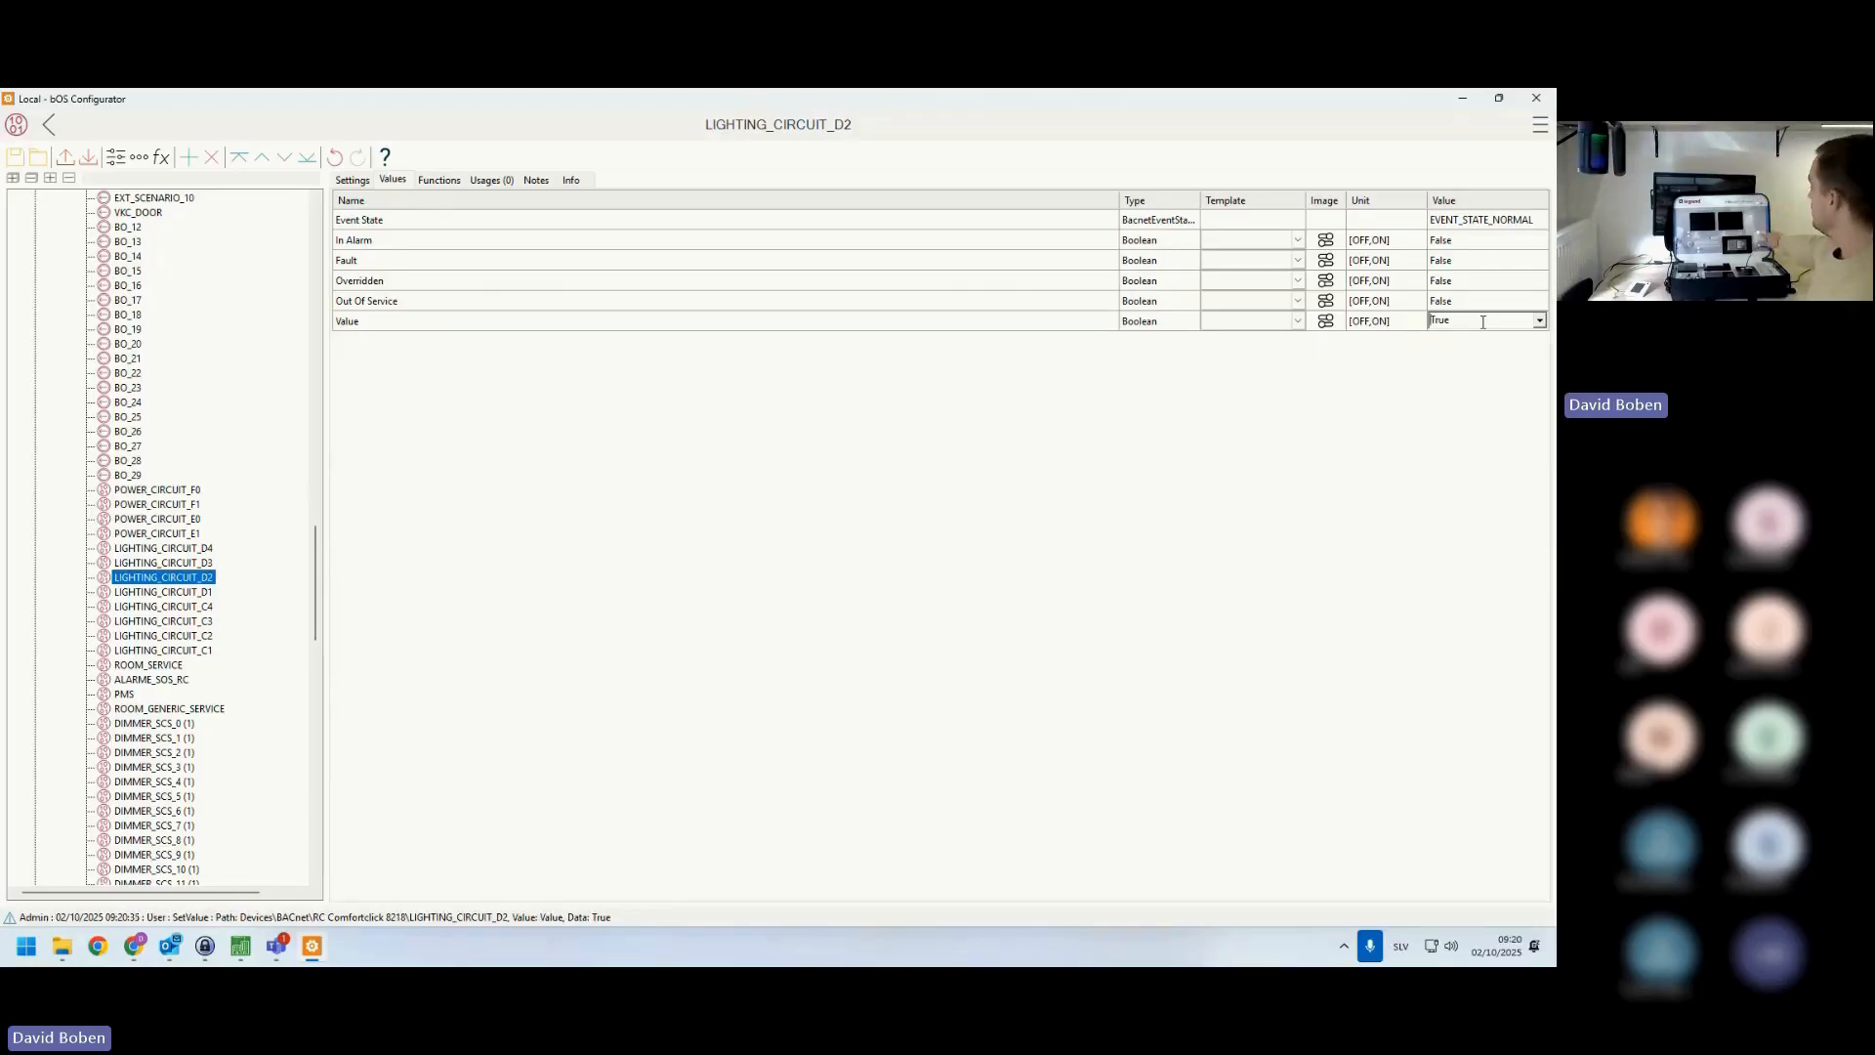
{"action": "double_click", "coordinate": [1483, 322]}
{"action": "double_click", "coordinate": [1482, 322]}
{"action": "double_click", "coordinate": [1483, 322]}
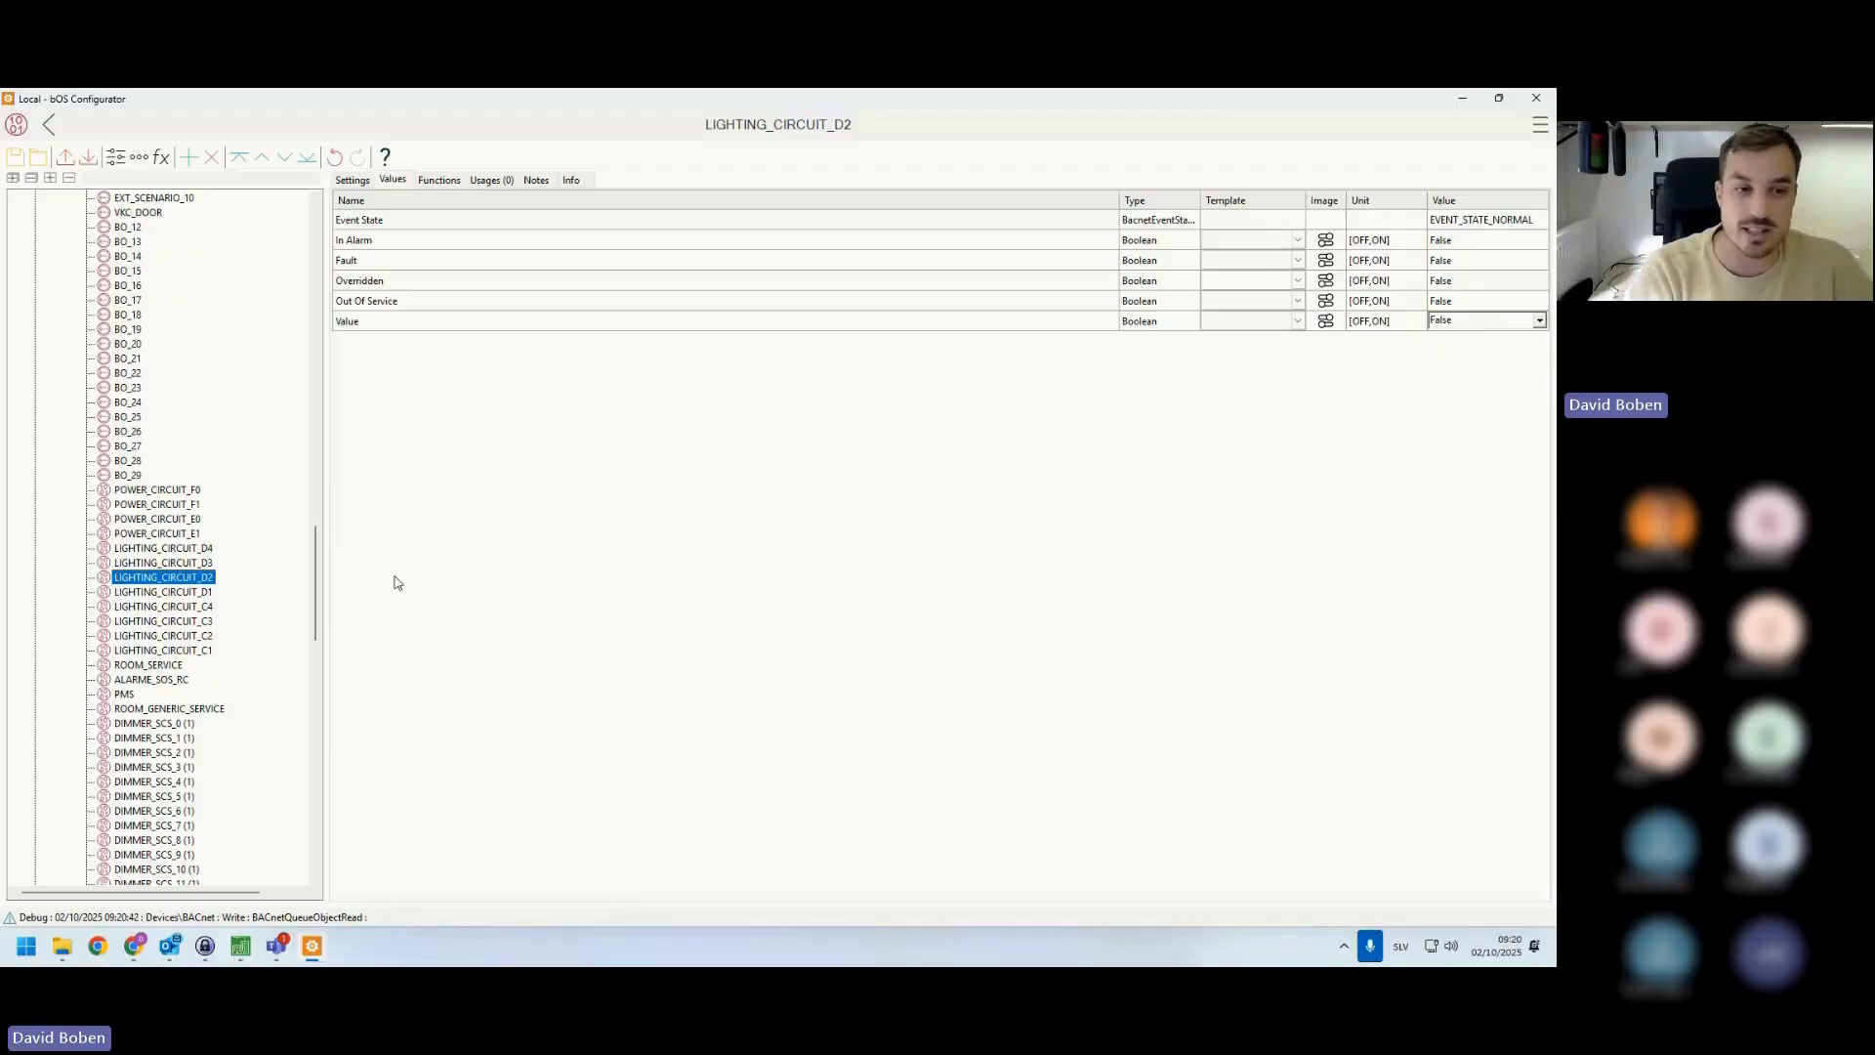
- Rename the LIGHTING_CIRCUIT_D2 object as "Entrance lamp"
{"action": "left_click", "coordinate": [205, 593]}
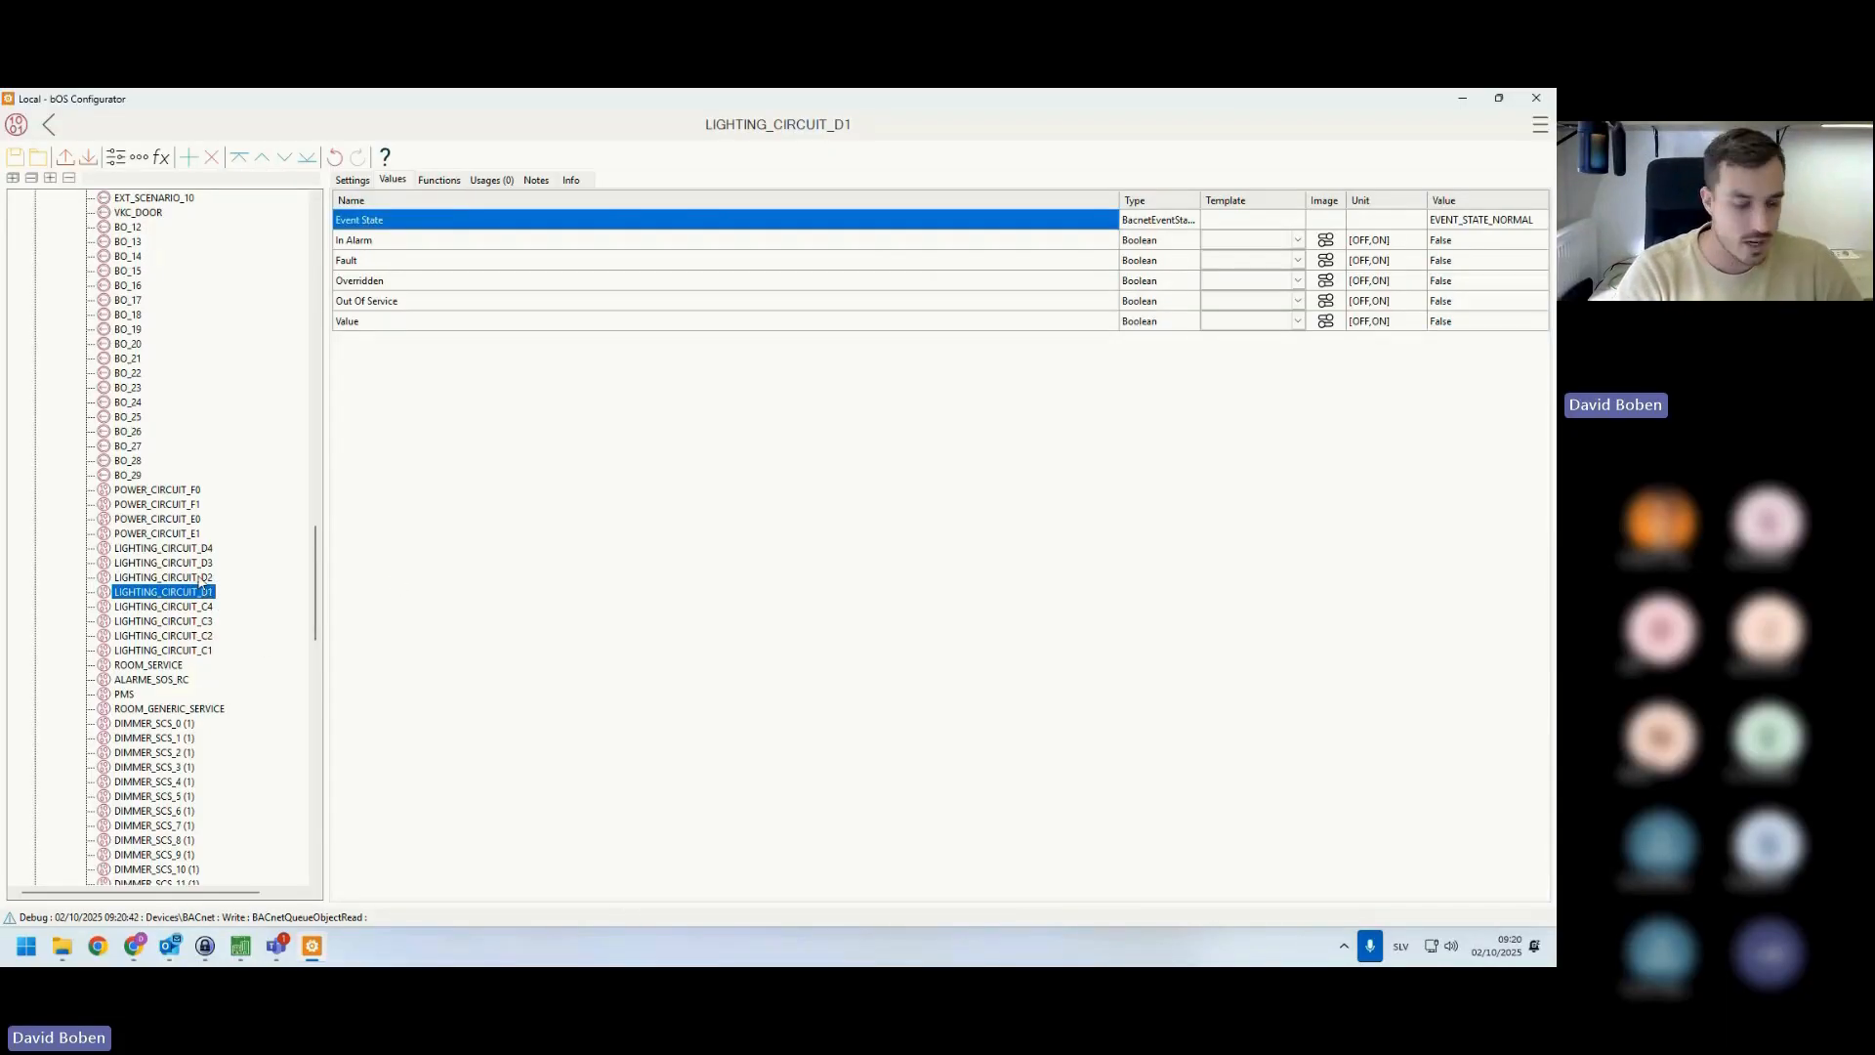
{"action": "left_click", "coordinate": [206, 577]}
{"action": "key", "text": "F2"}
{"action": "type", "text": "Entrance lamp"}
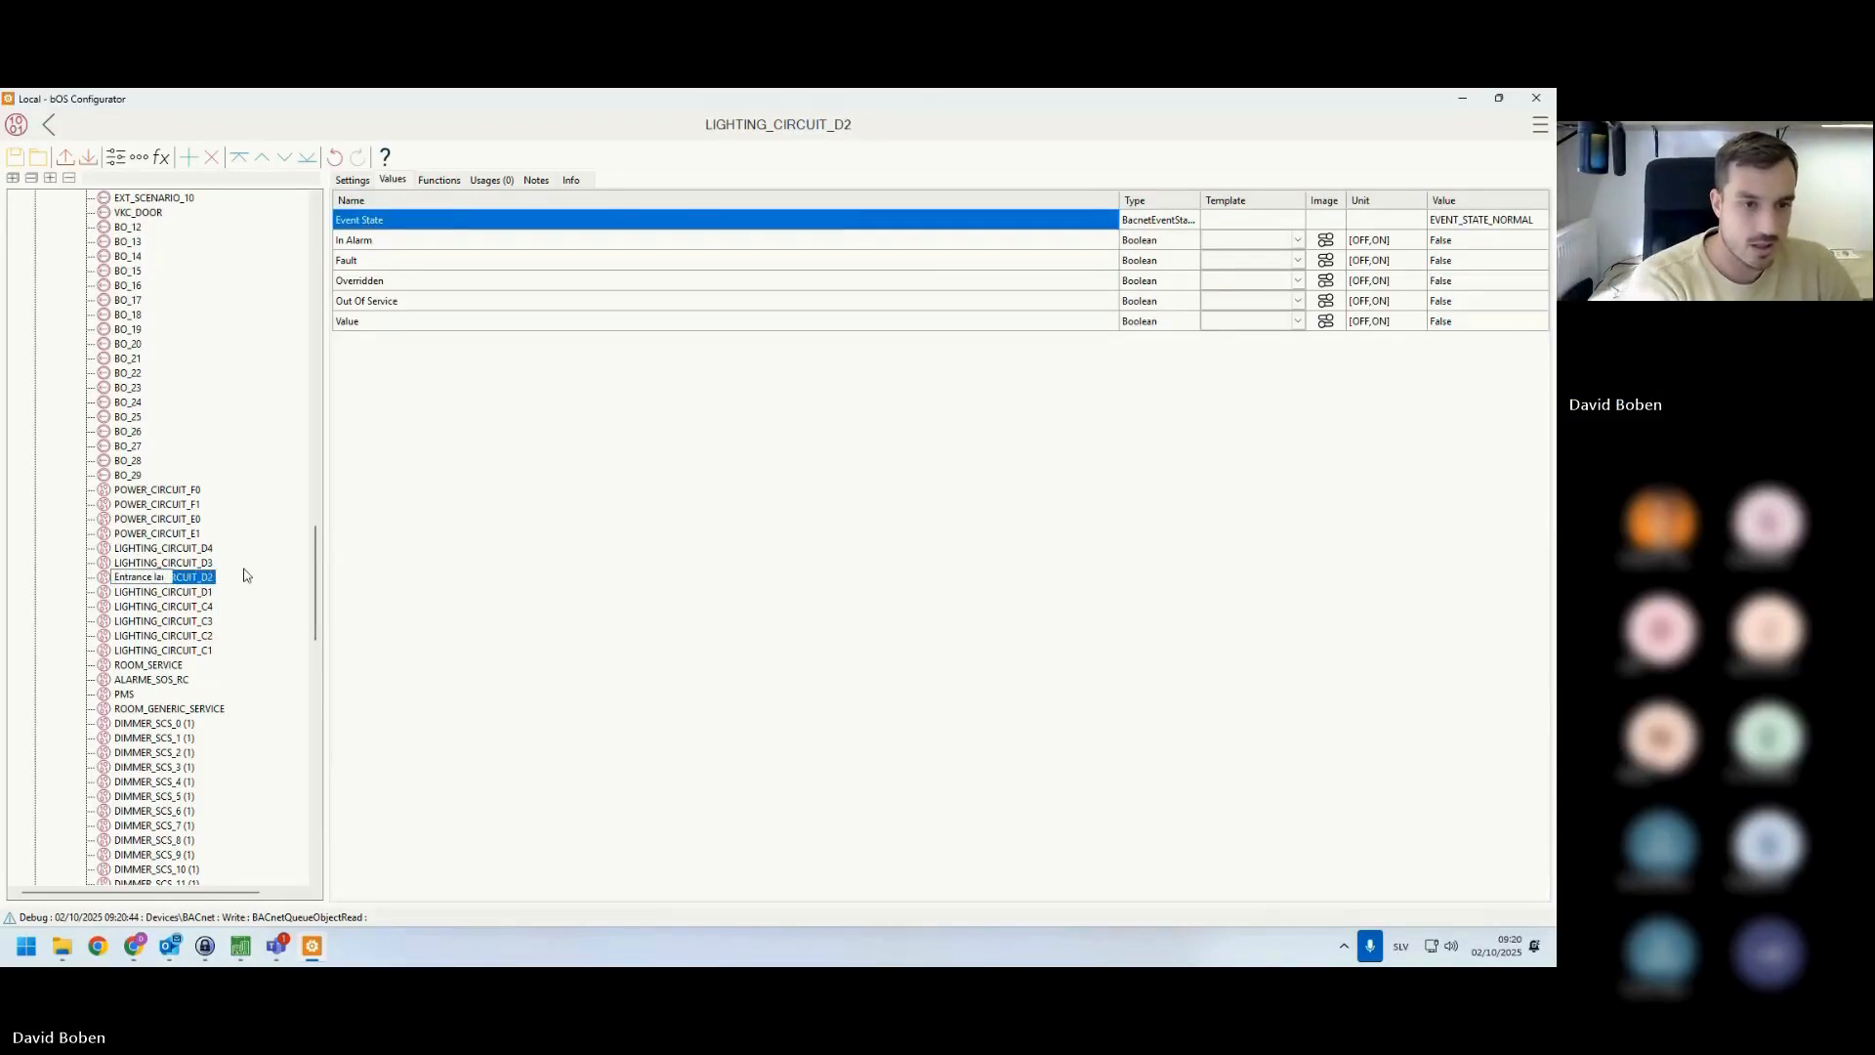
{"action": "key", "text": "Return"}
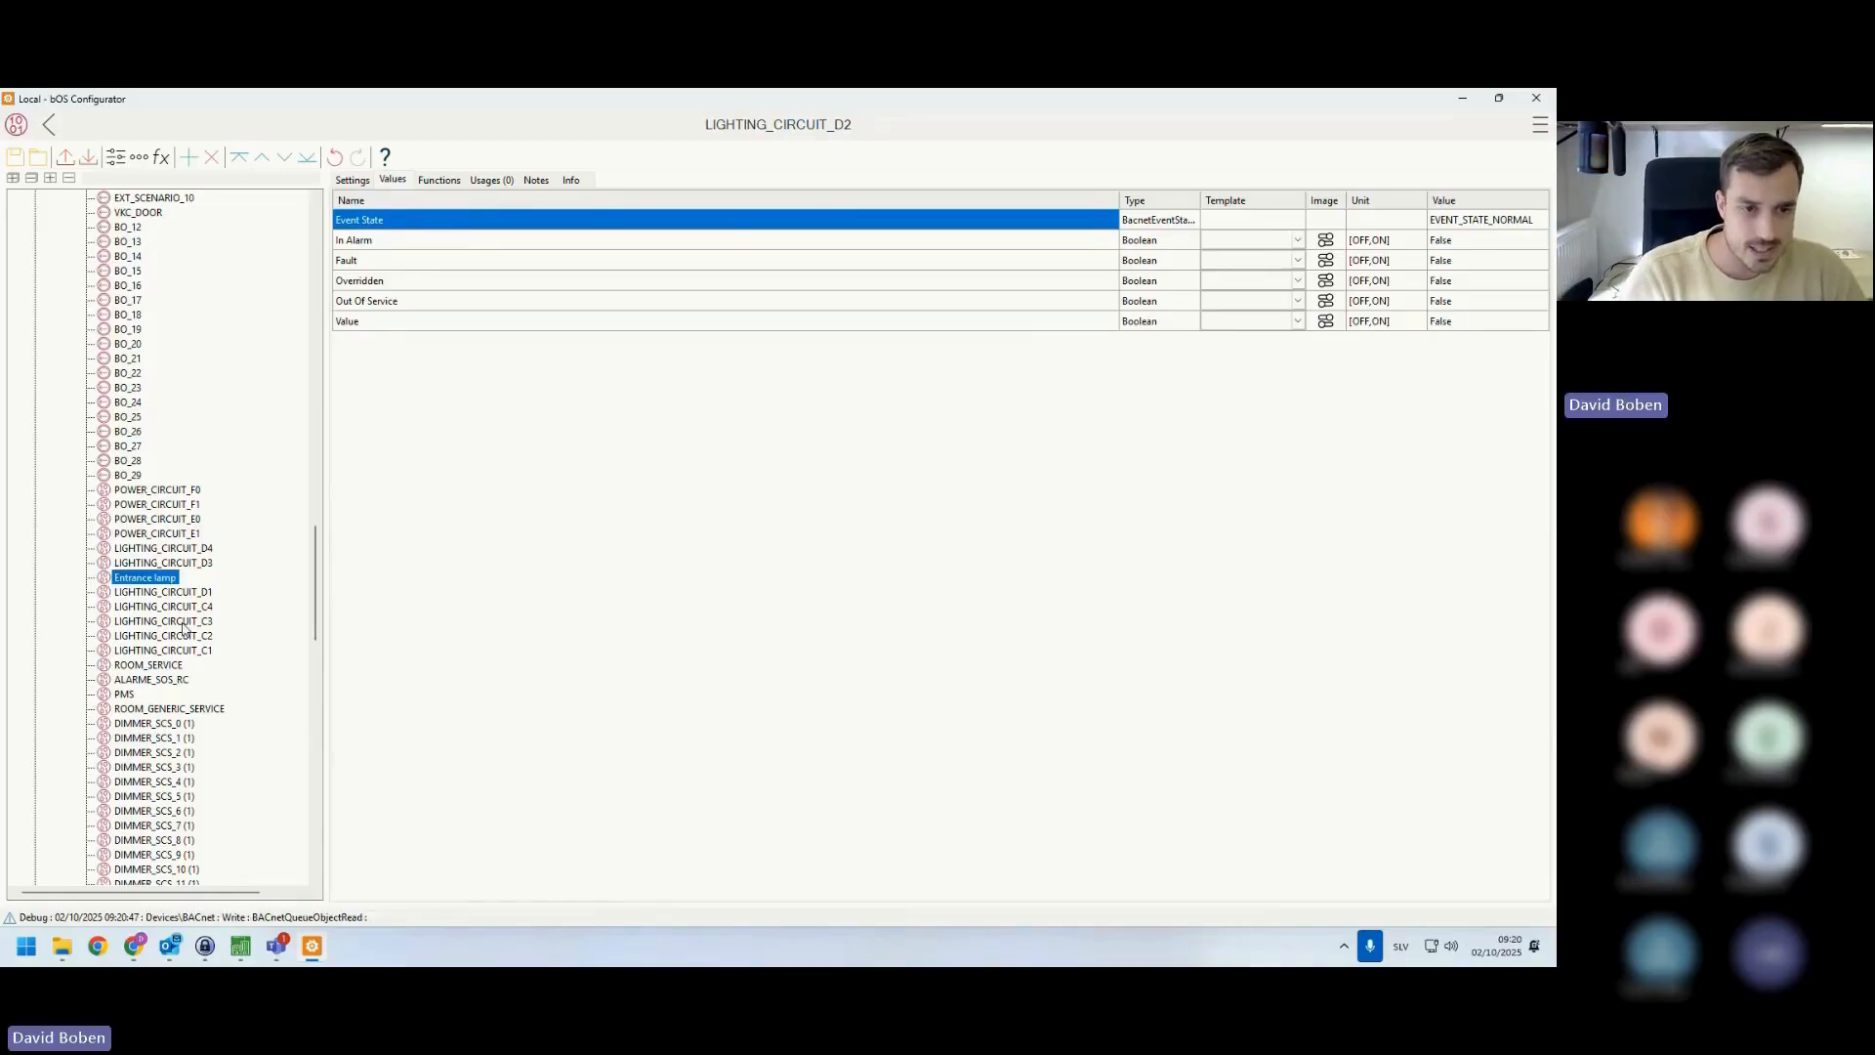
- Toggle the Value of LIGHTING_CIRCUIT_C3 on and off several times, leaving it set to True
{"action": "left_click", "coordinate": [164, 622]}
{"action": "left_click", "coordinate": [1483, 322]}
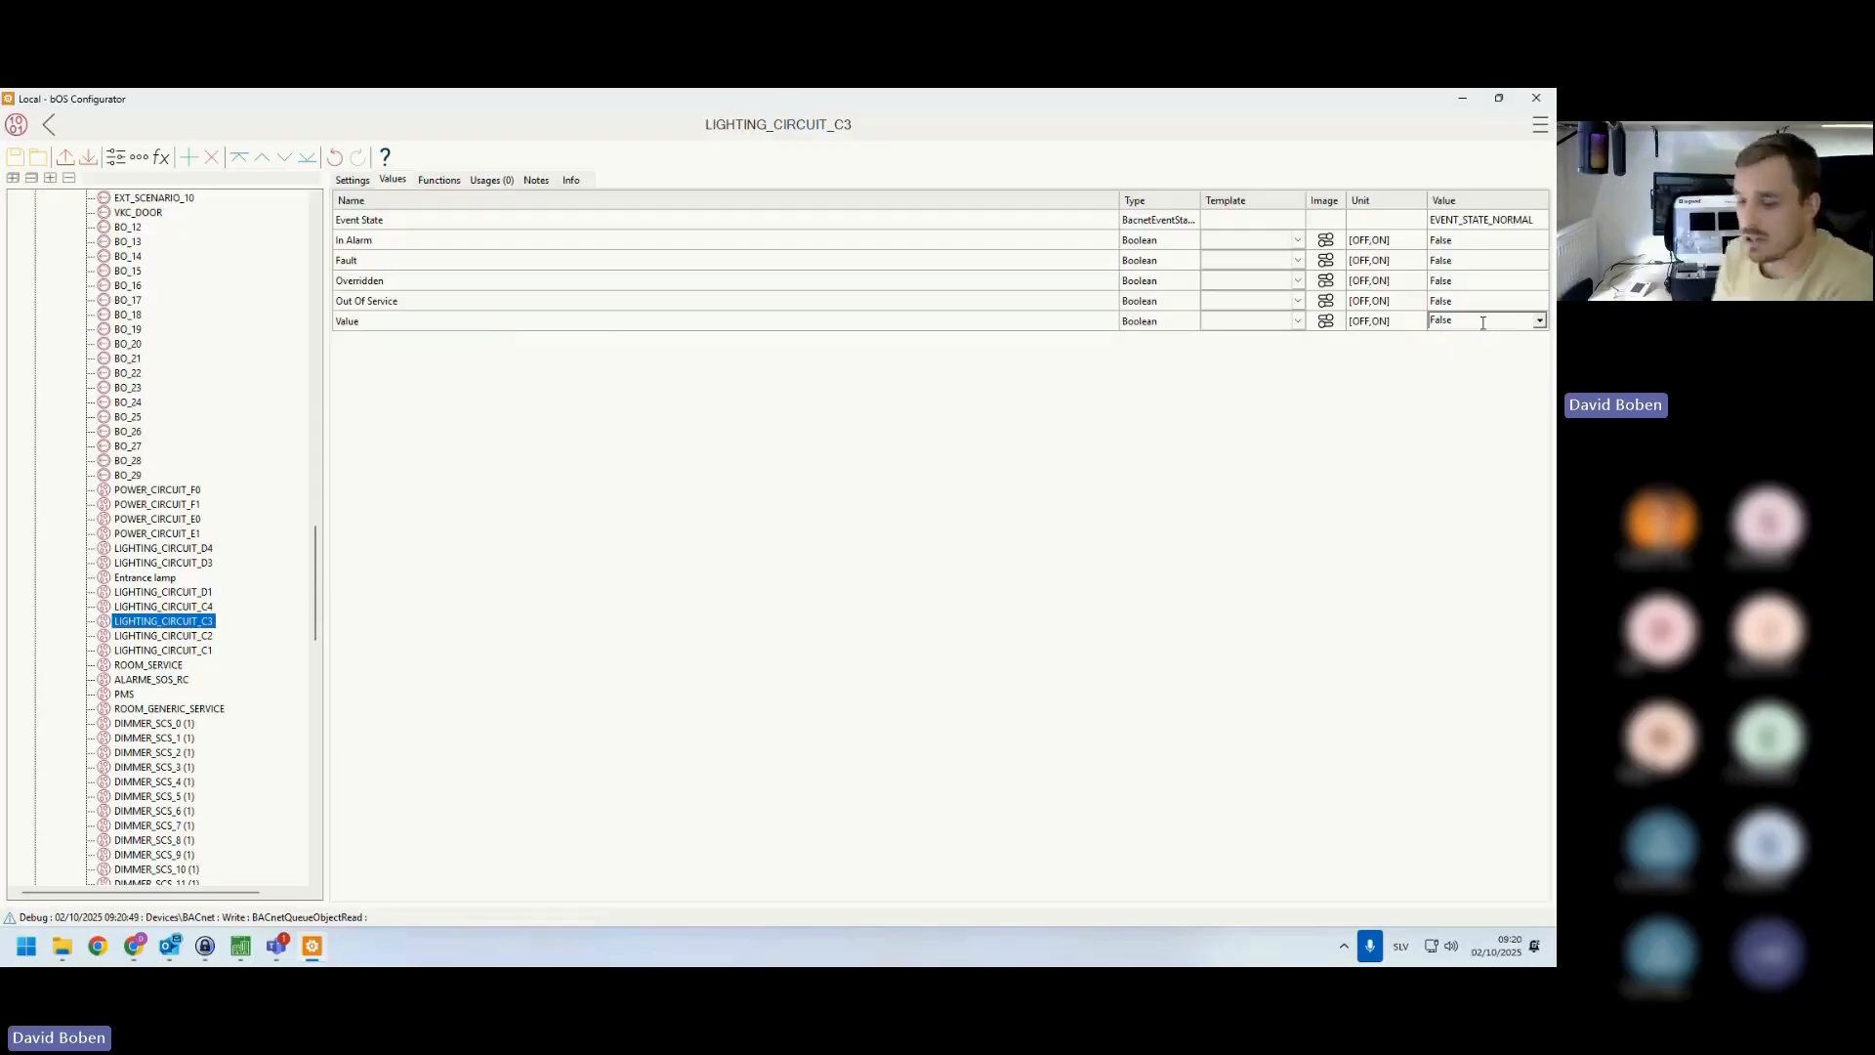
{"action": "scroll", "coordinate": [1483, 323], "scroll_direction": "down", "scroll_amount": 1}
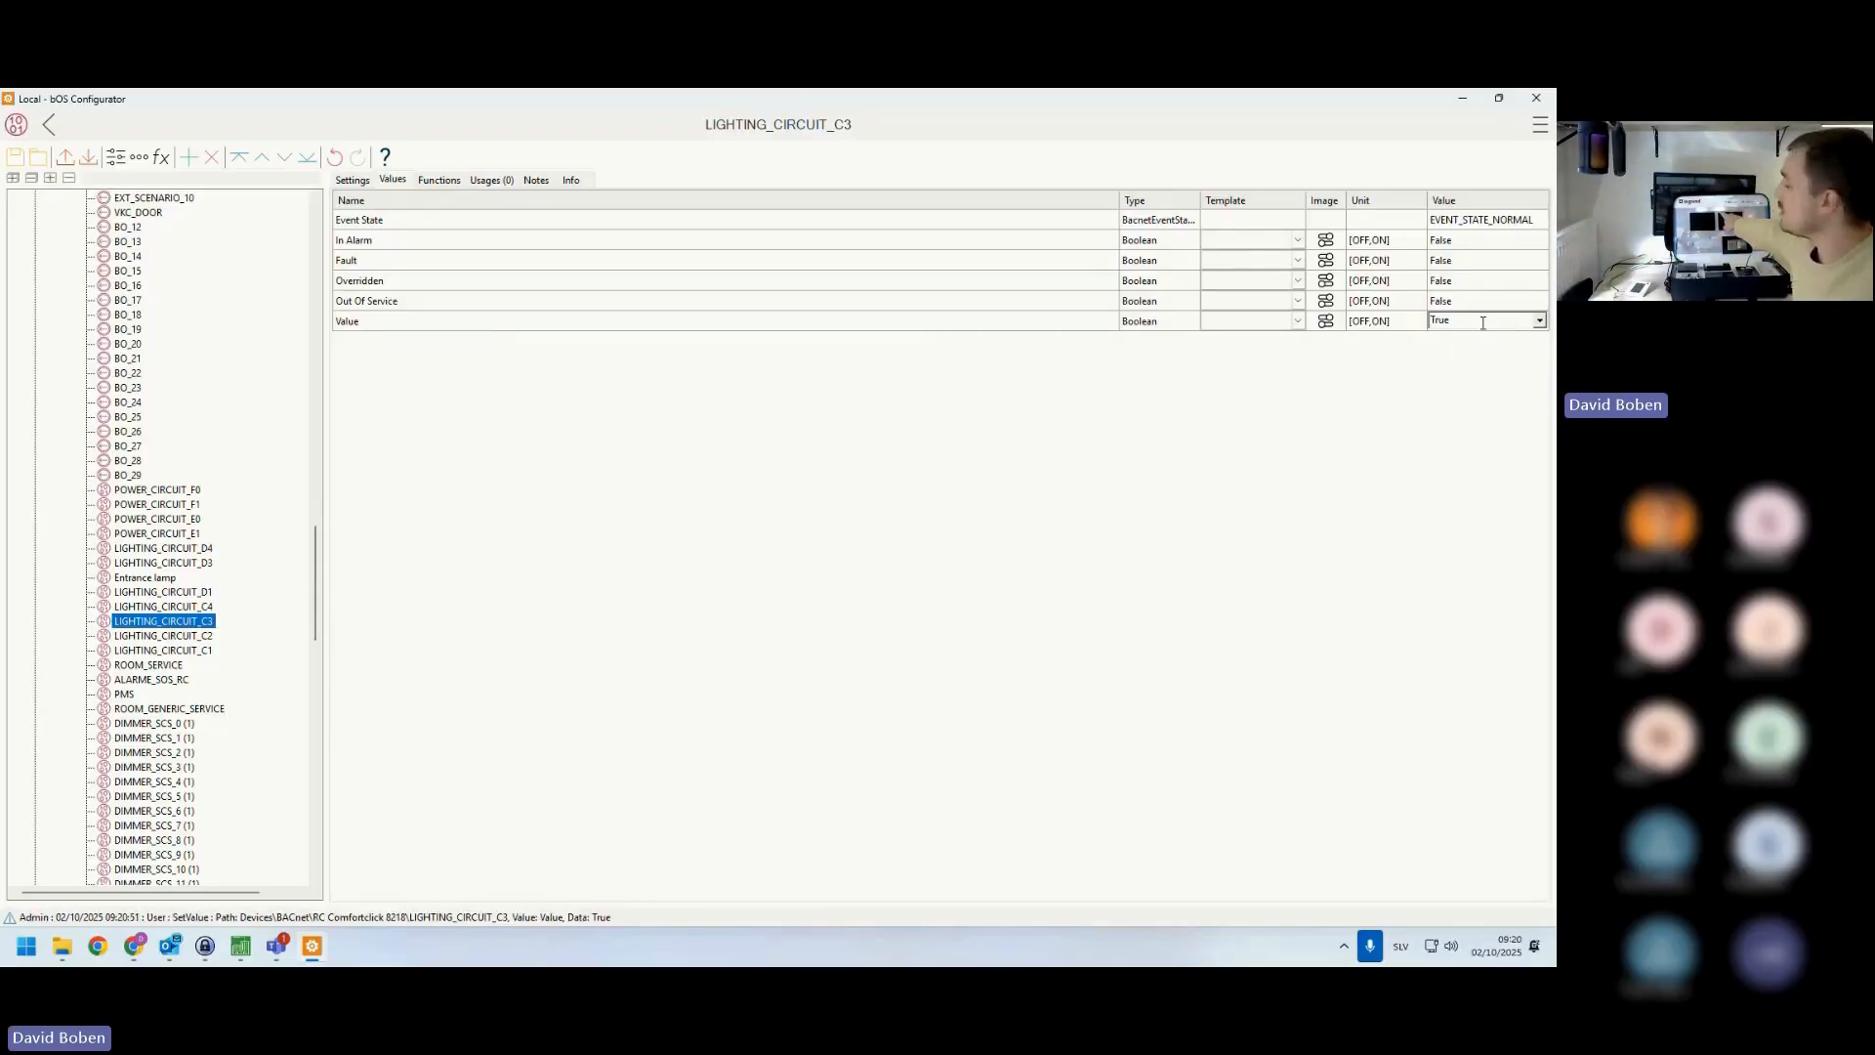
{"action": "scroll", "coordinate": [1483, 322], "scroll_direction": "up", "scroll_amount": 1}
{"action": "scroll", "coordinate": [1483, 322], "scroll_direction": "down", "scroll_amount": 1}
{"action": "scroll", "coordinate": [1483, 322], "scroll_direction": "up", "scroll_amount": 1}
{"action": "scroll", "coordinate": [1483, 322], "scroll_direction": "down", "scroll_amount": 1}
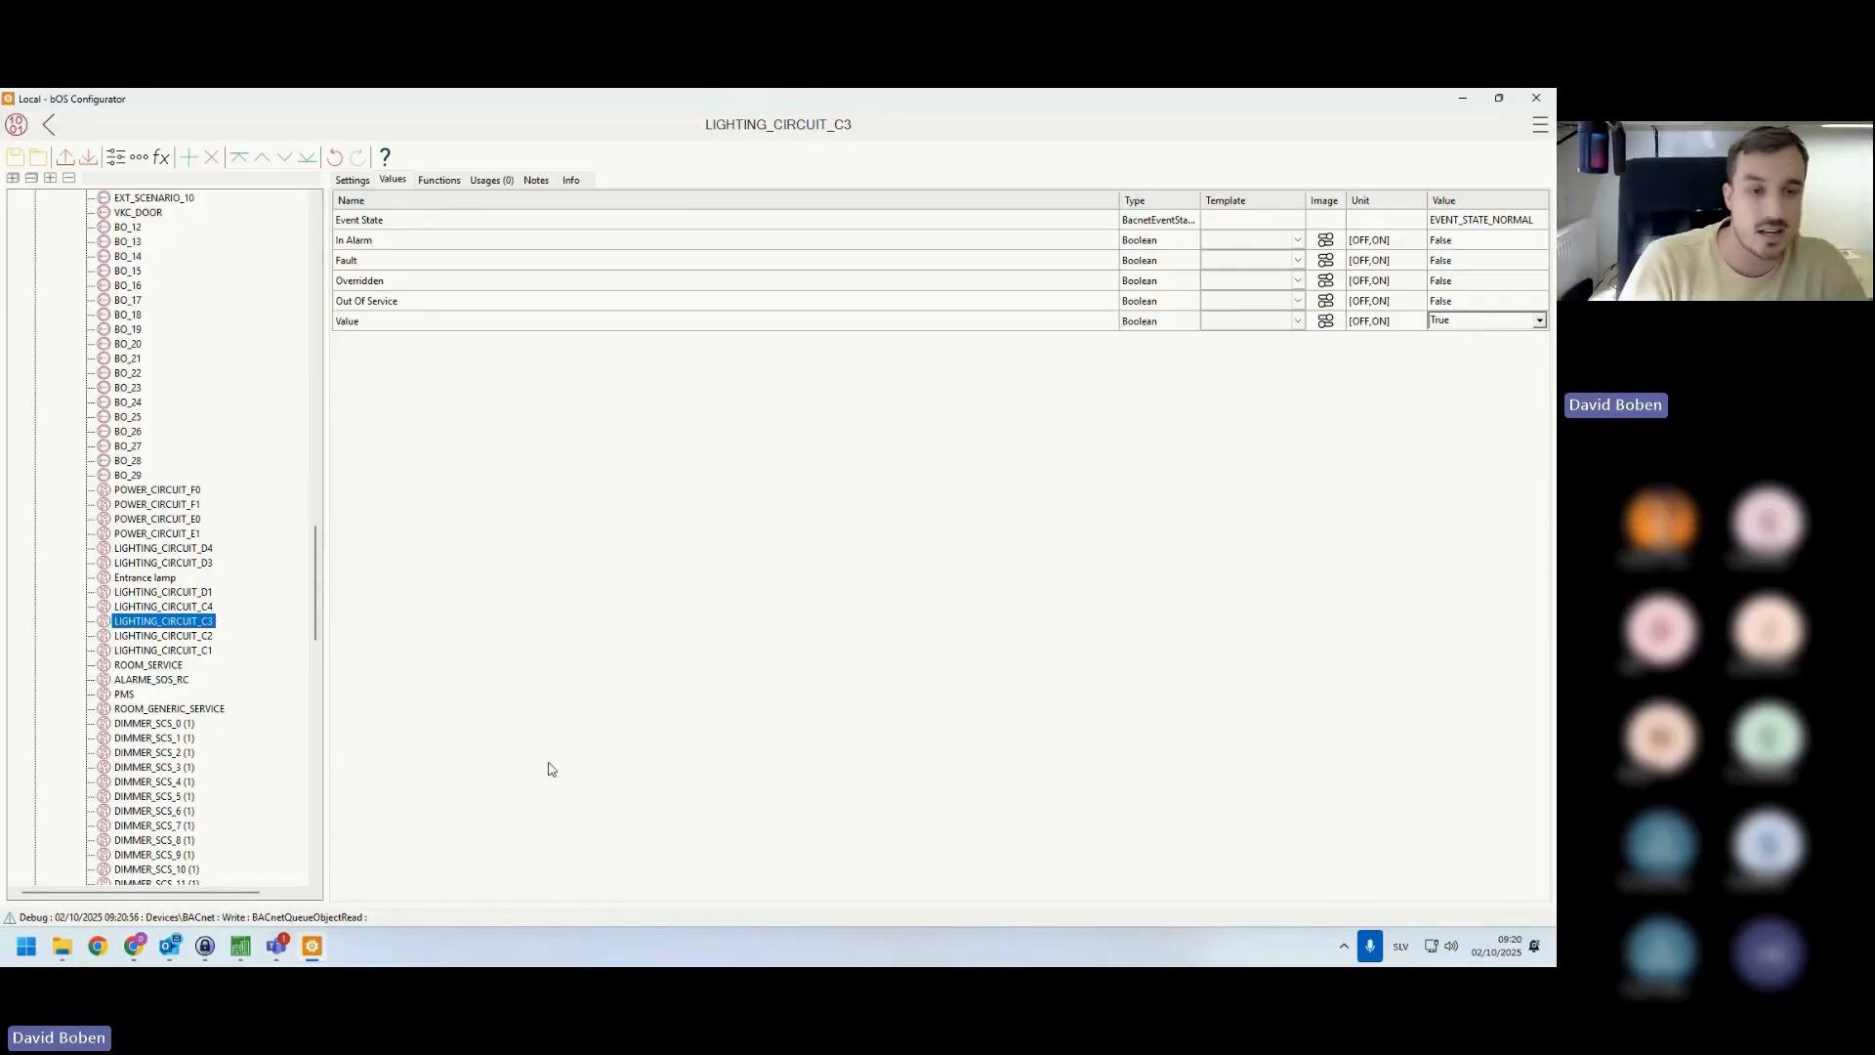
- Rename the LIGHTING_CIRCUIT_C3 object as "Ceiling lamp"
{"action": "left_click", "coordinate": [199, 636]}
{"action": "left_click", "coordinate": [199, 621]}
{"action": "key", "text": "F2"}
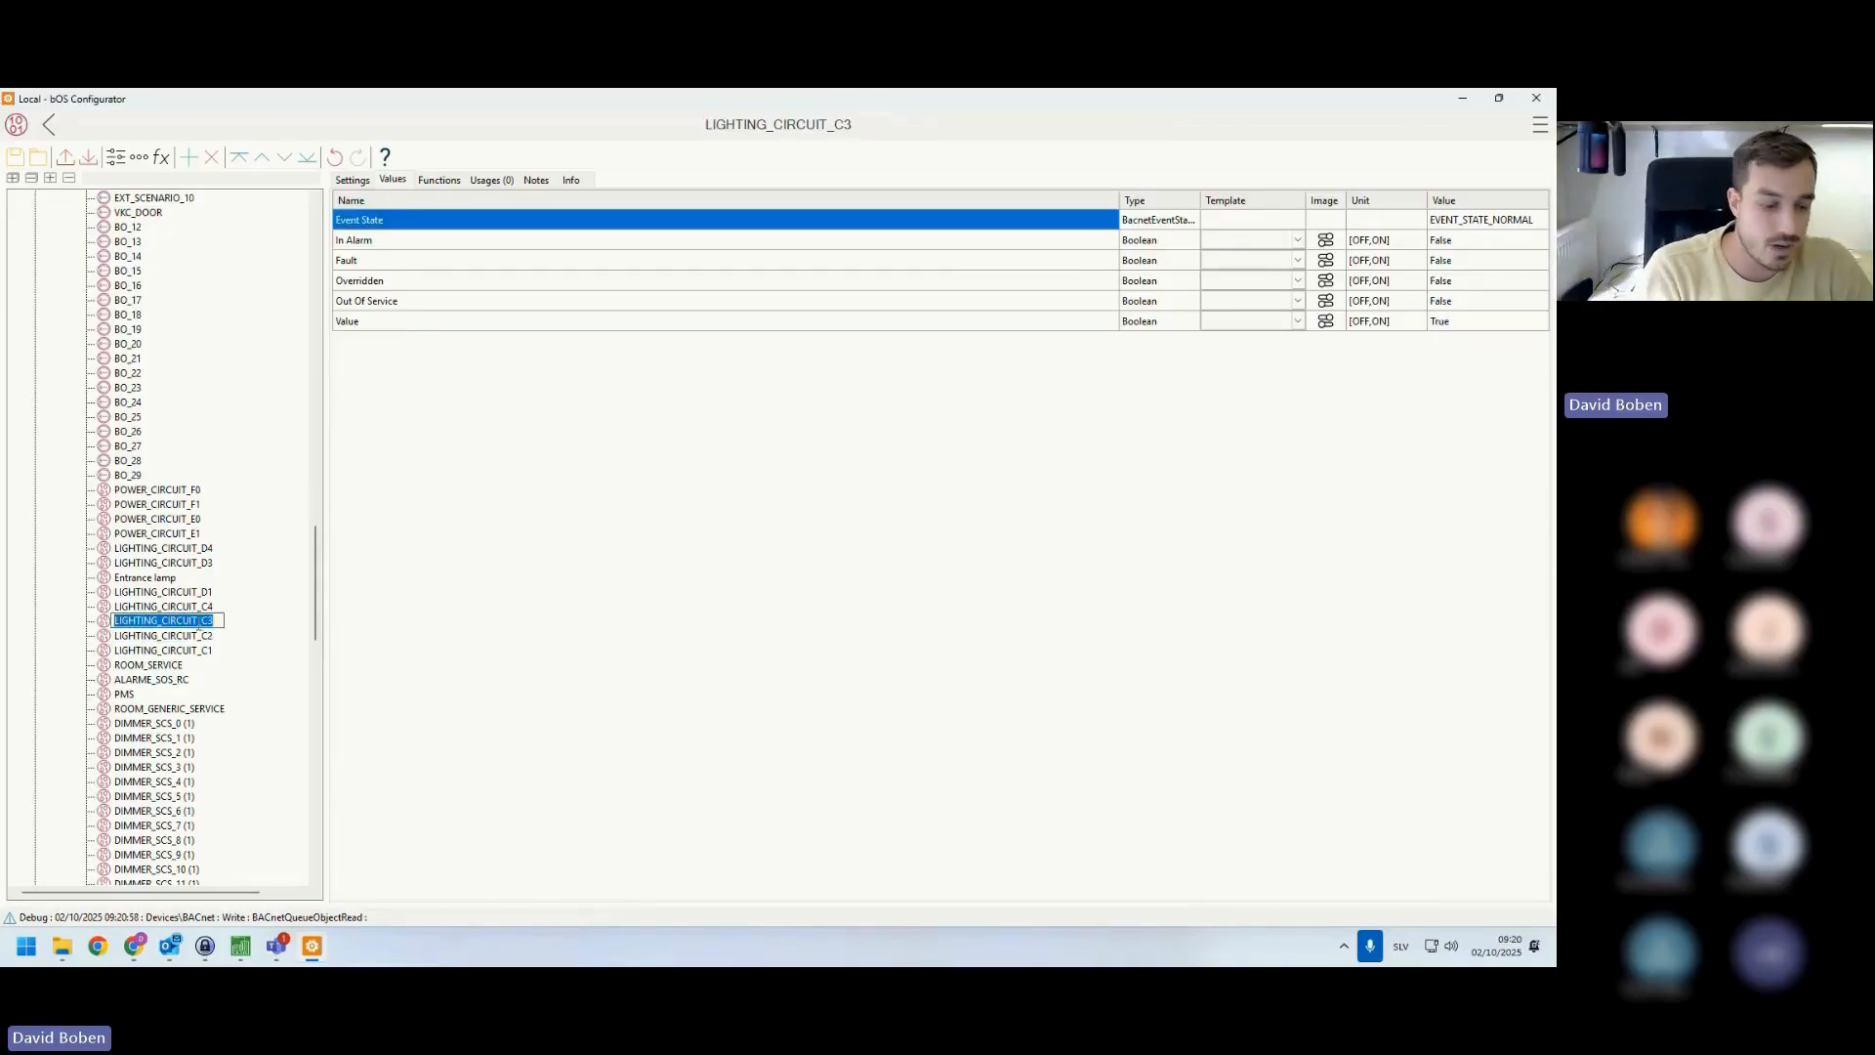
{"action": "type", "text": "Ceiling lamp"}
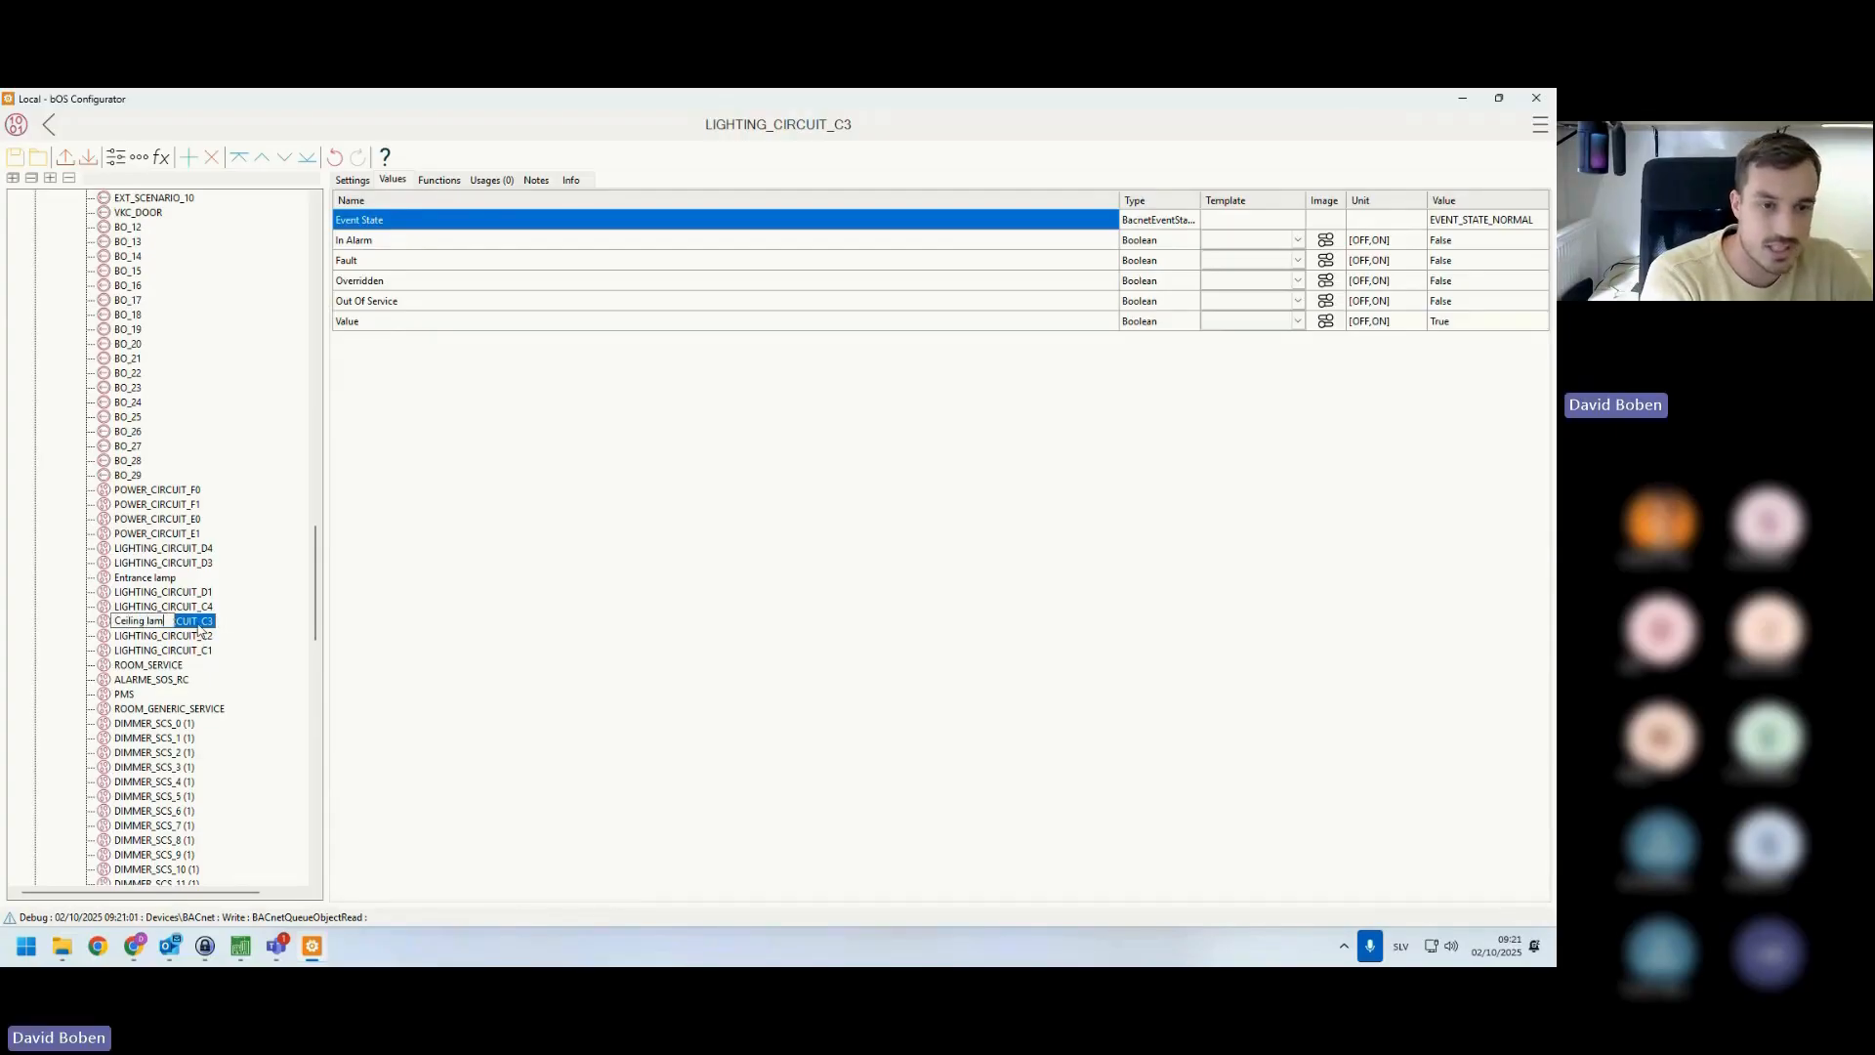
{"action": "key", "text": "Return"}
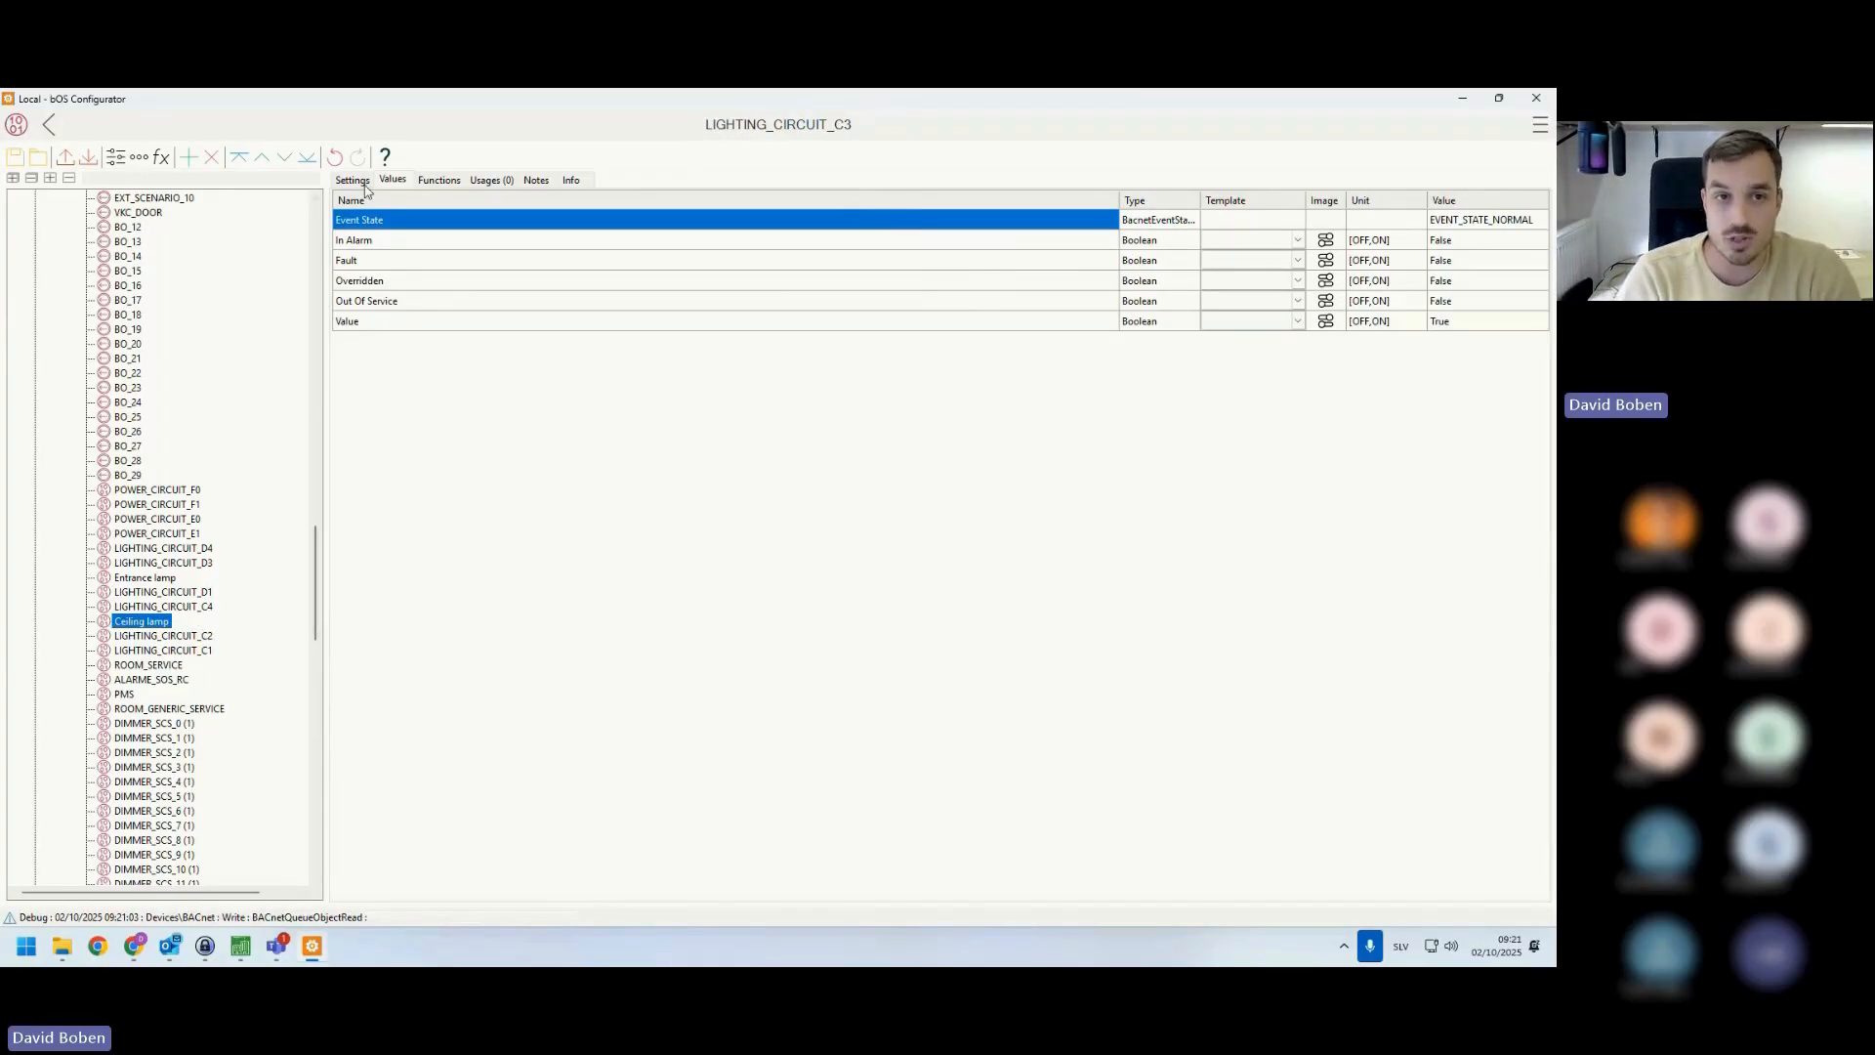
- Set the read type of both the Ceiling lamp and the Entrance lamp to SubscribeCOV
{"action": "left_click", "coordinate": [361, 183]}
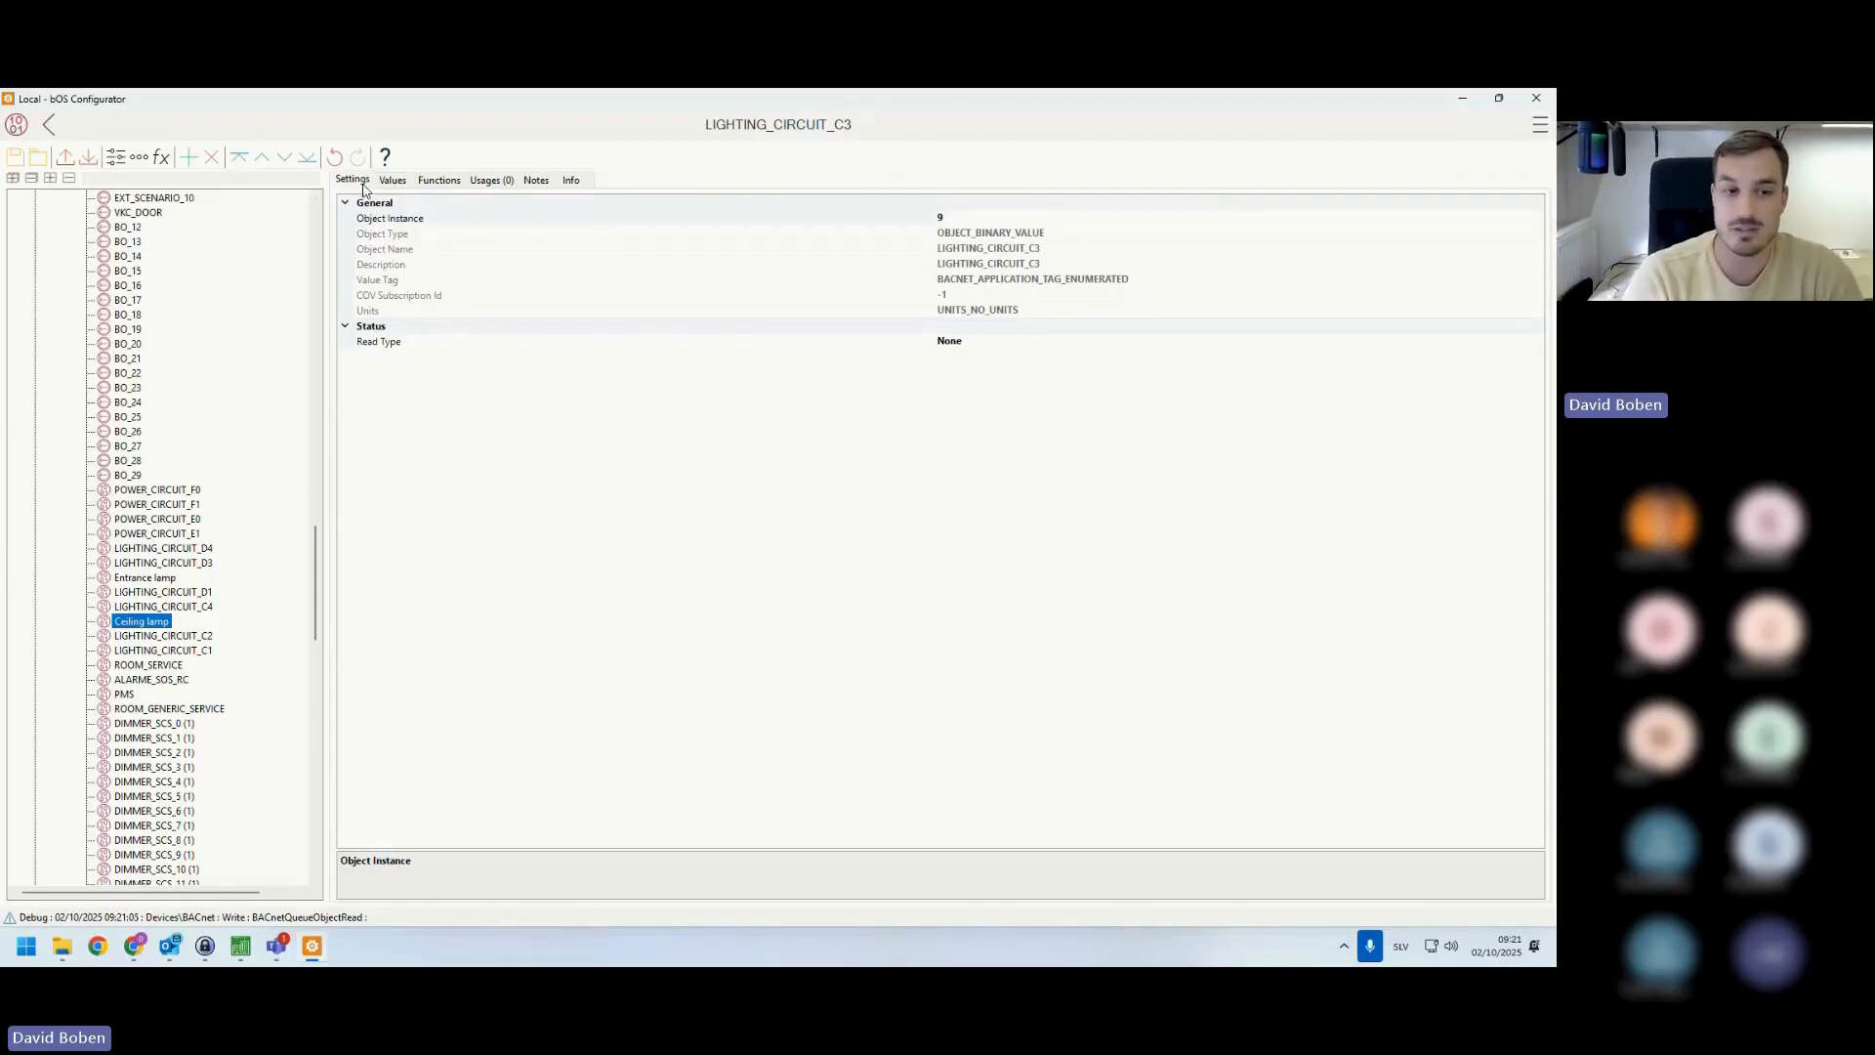
{"action": "double_click", "coordinate": [393, 341]}
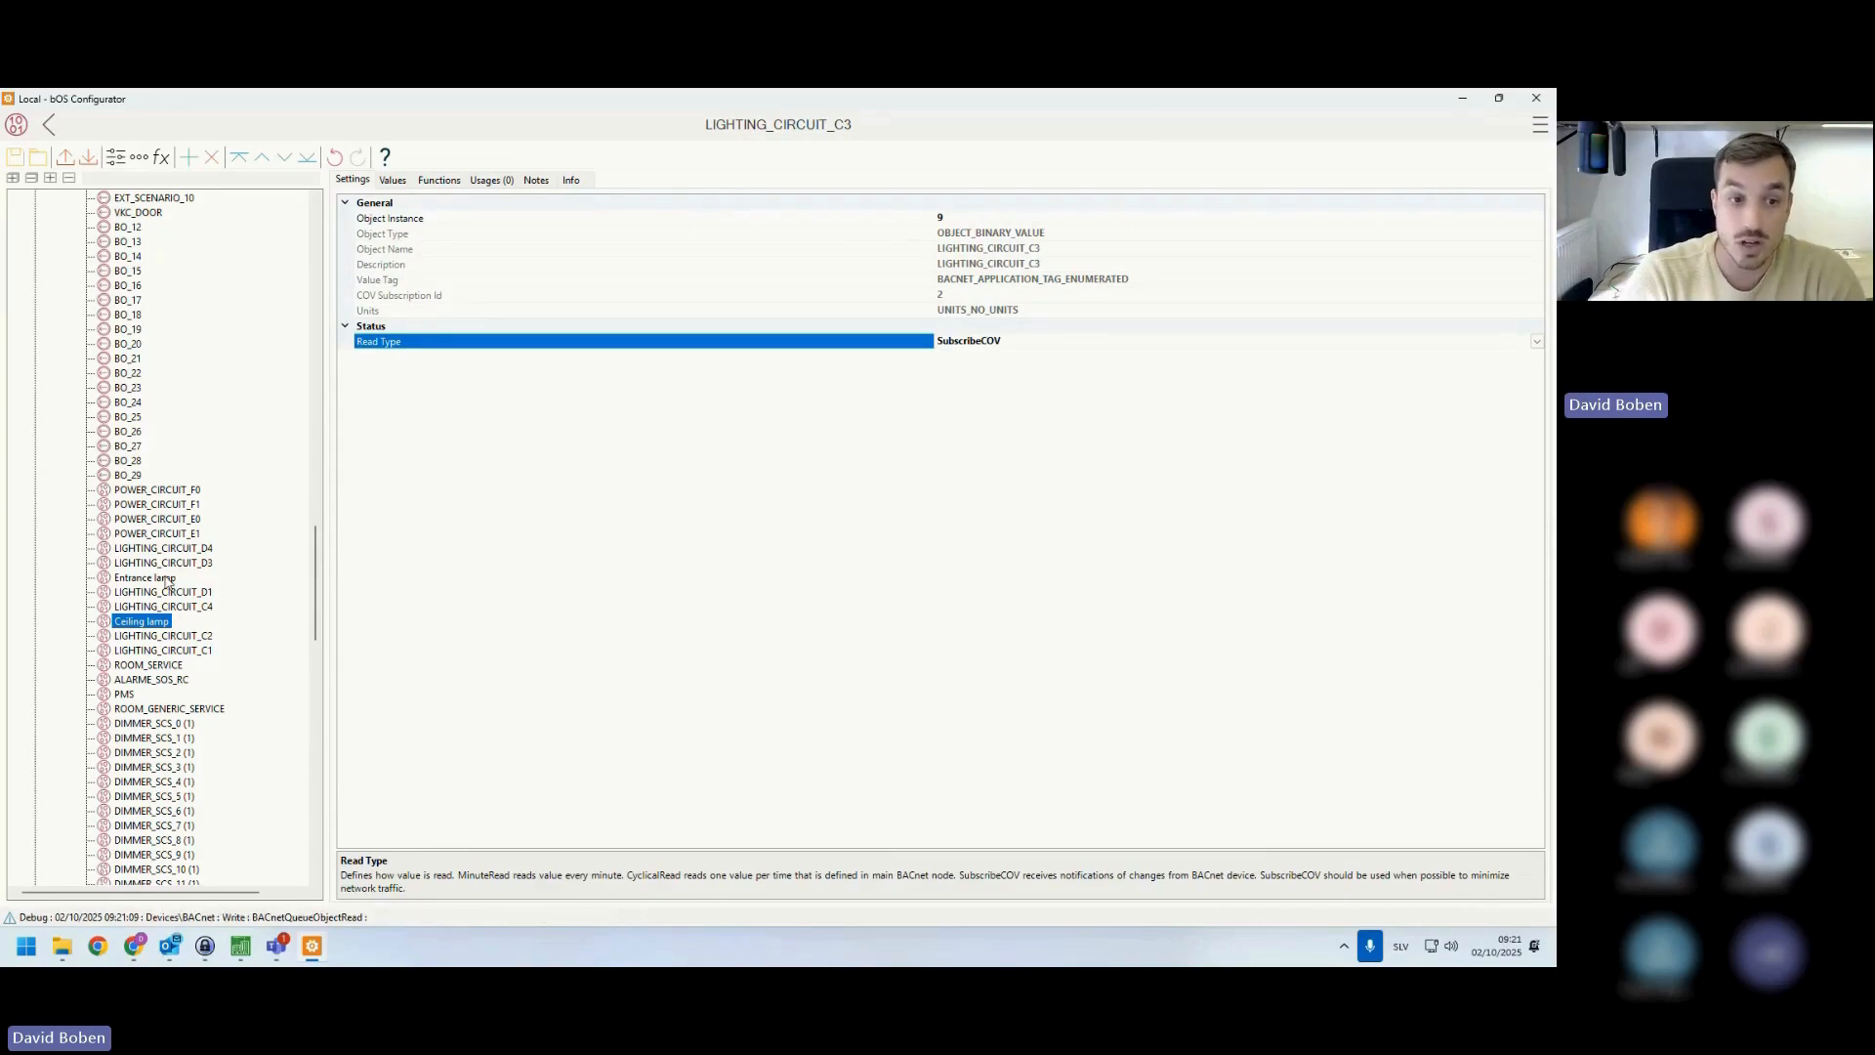
{"action": "left_click", "coordinate": [167, 579]}
{"action": "double_click", "coordinate": [405, 348]}
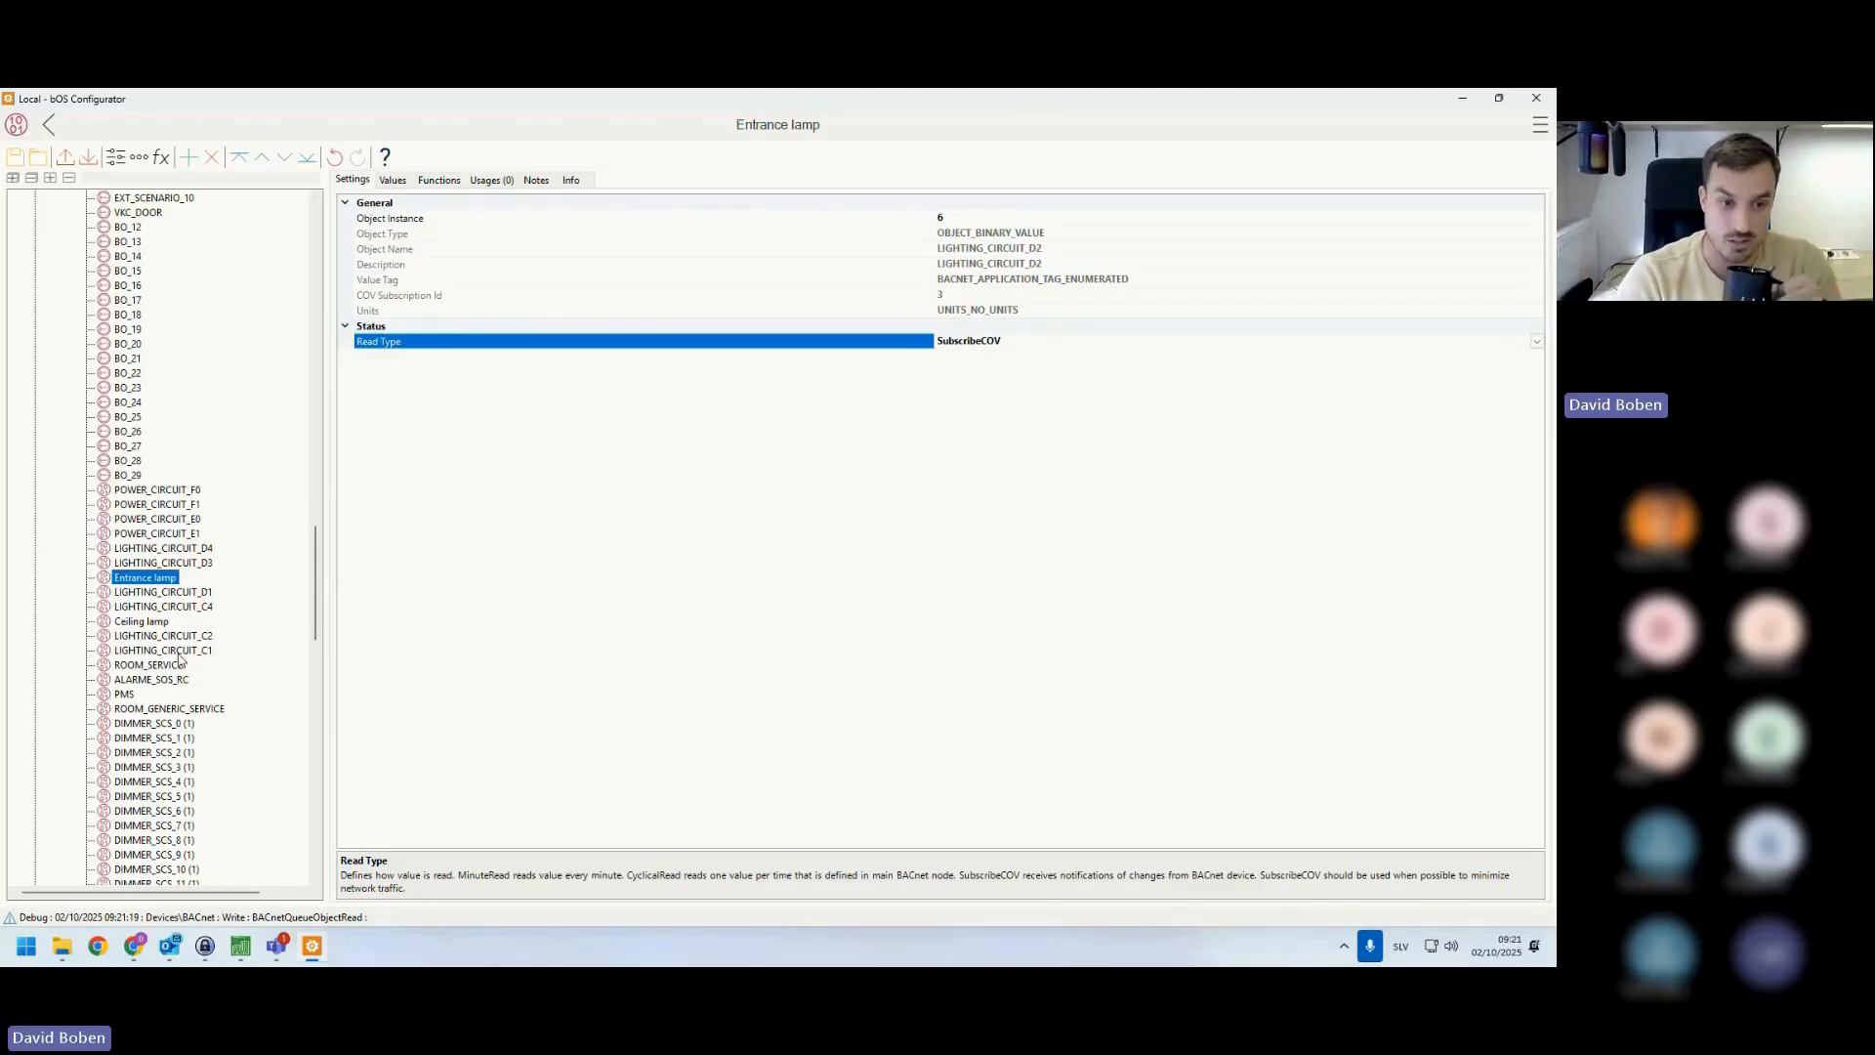
- Rename FAN_SPEED_1 among the multi-state objects as "Fan speed", and go through its read type and values
{"action": "scroll", "coordinate": [179, 661], "scroll_direction": "down", "scroll_amount": 17}
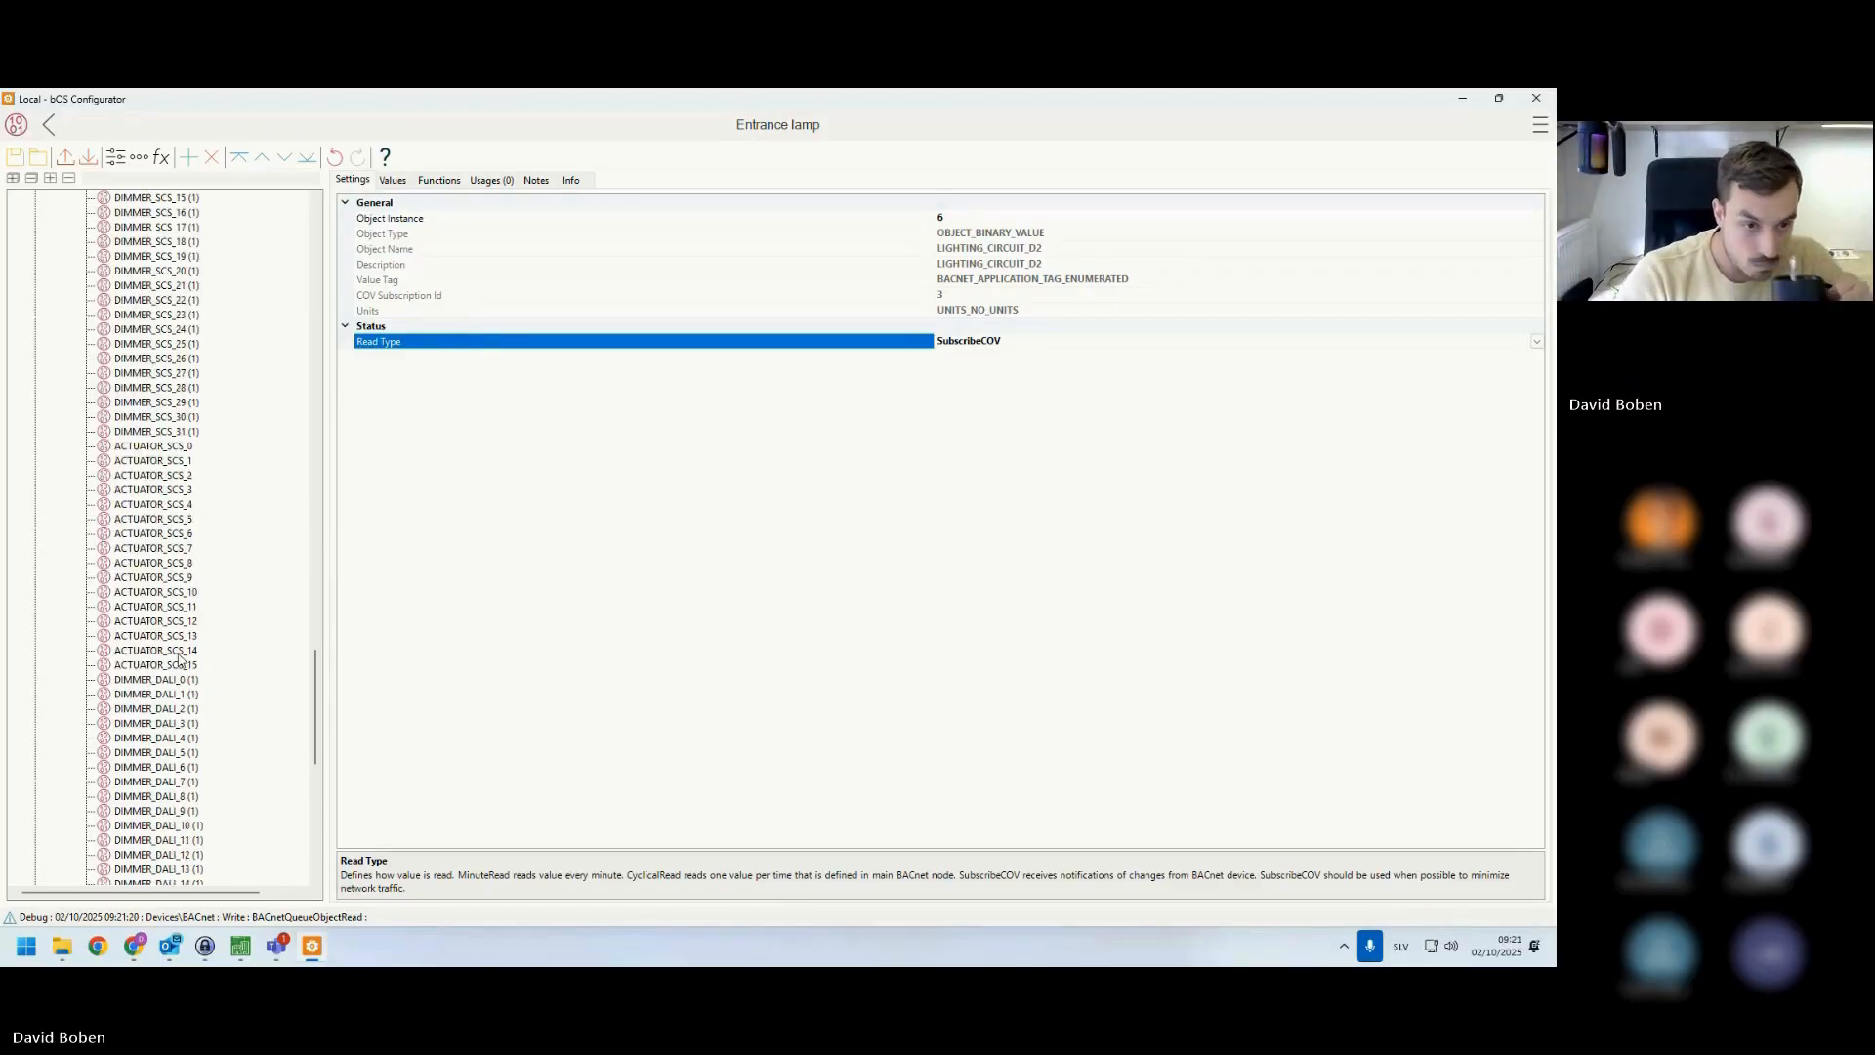
{"action": "scroll", "coordinate": [178, 660], "scroll_direction": "down", "scroll_amount": 10}
{"action": "scroll", "coordinate": [178, 661], "scroll_direction": "down", "scroll_amount": 4}
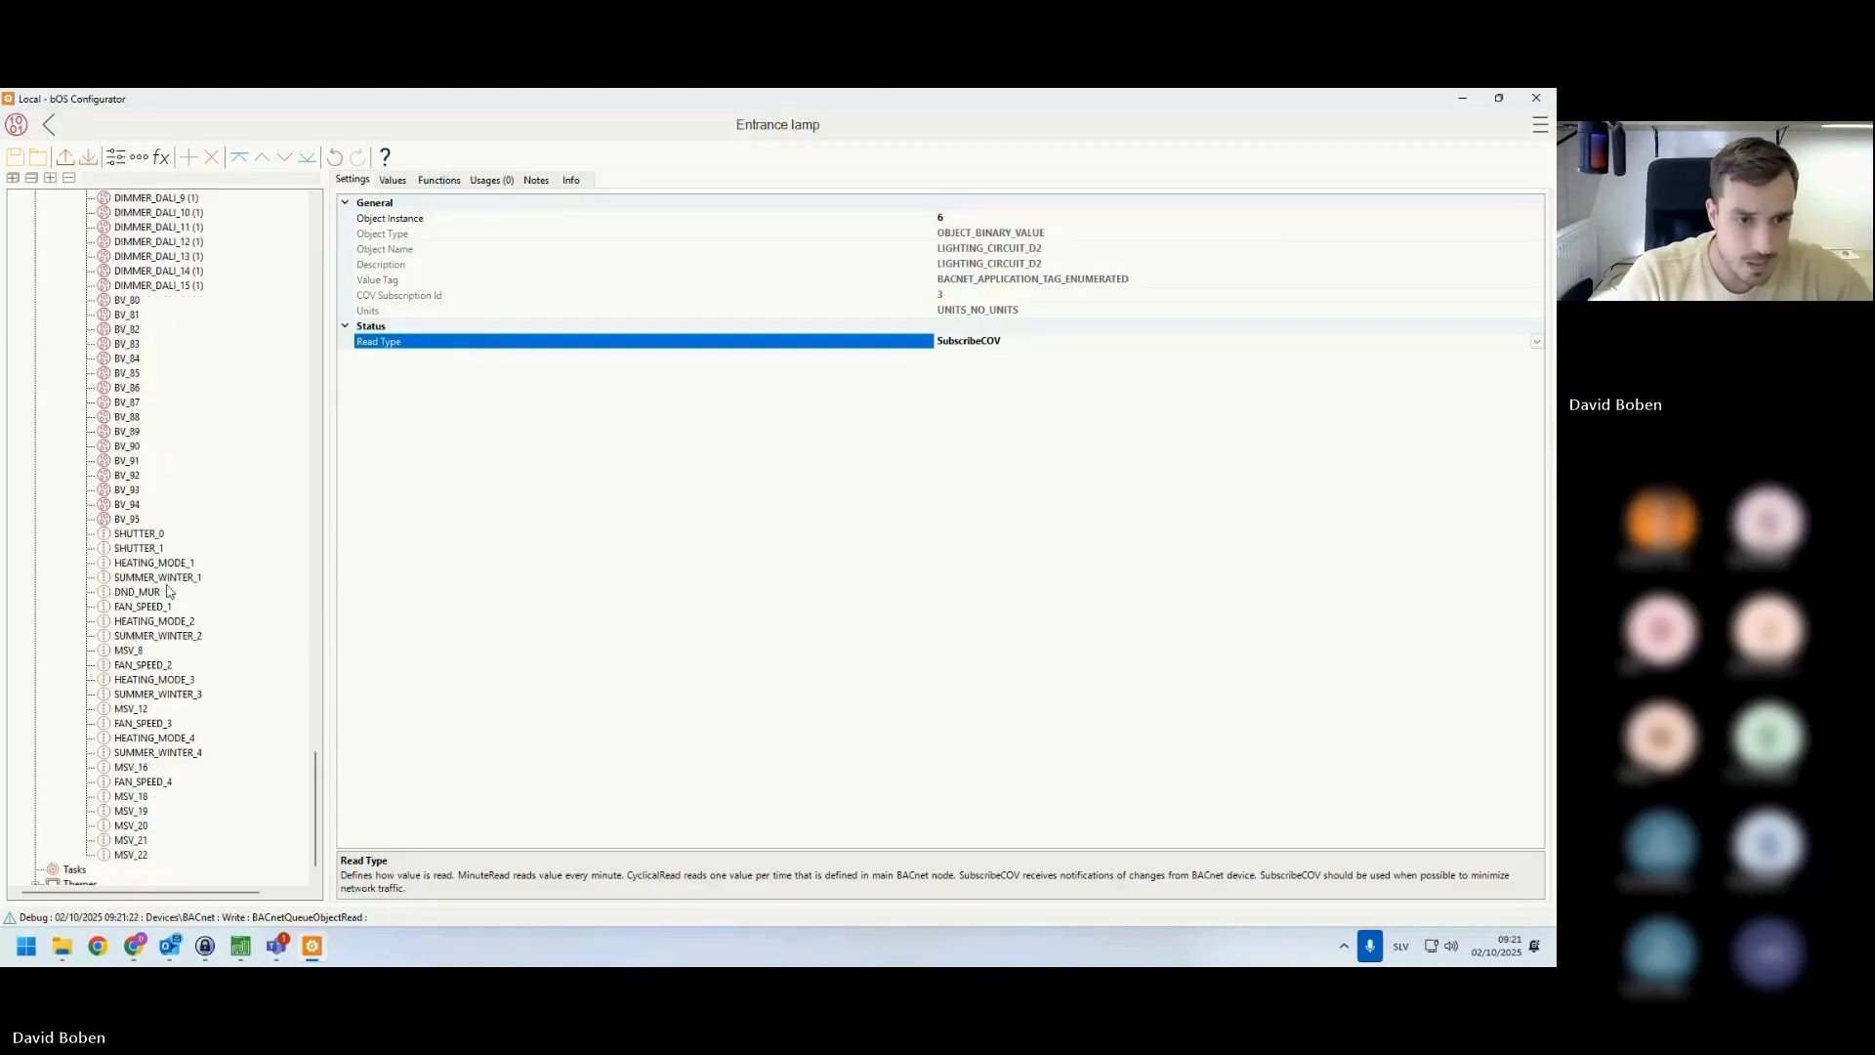
{"action": "left_click", "coordinate": [144, 606]}
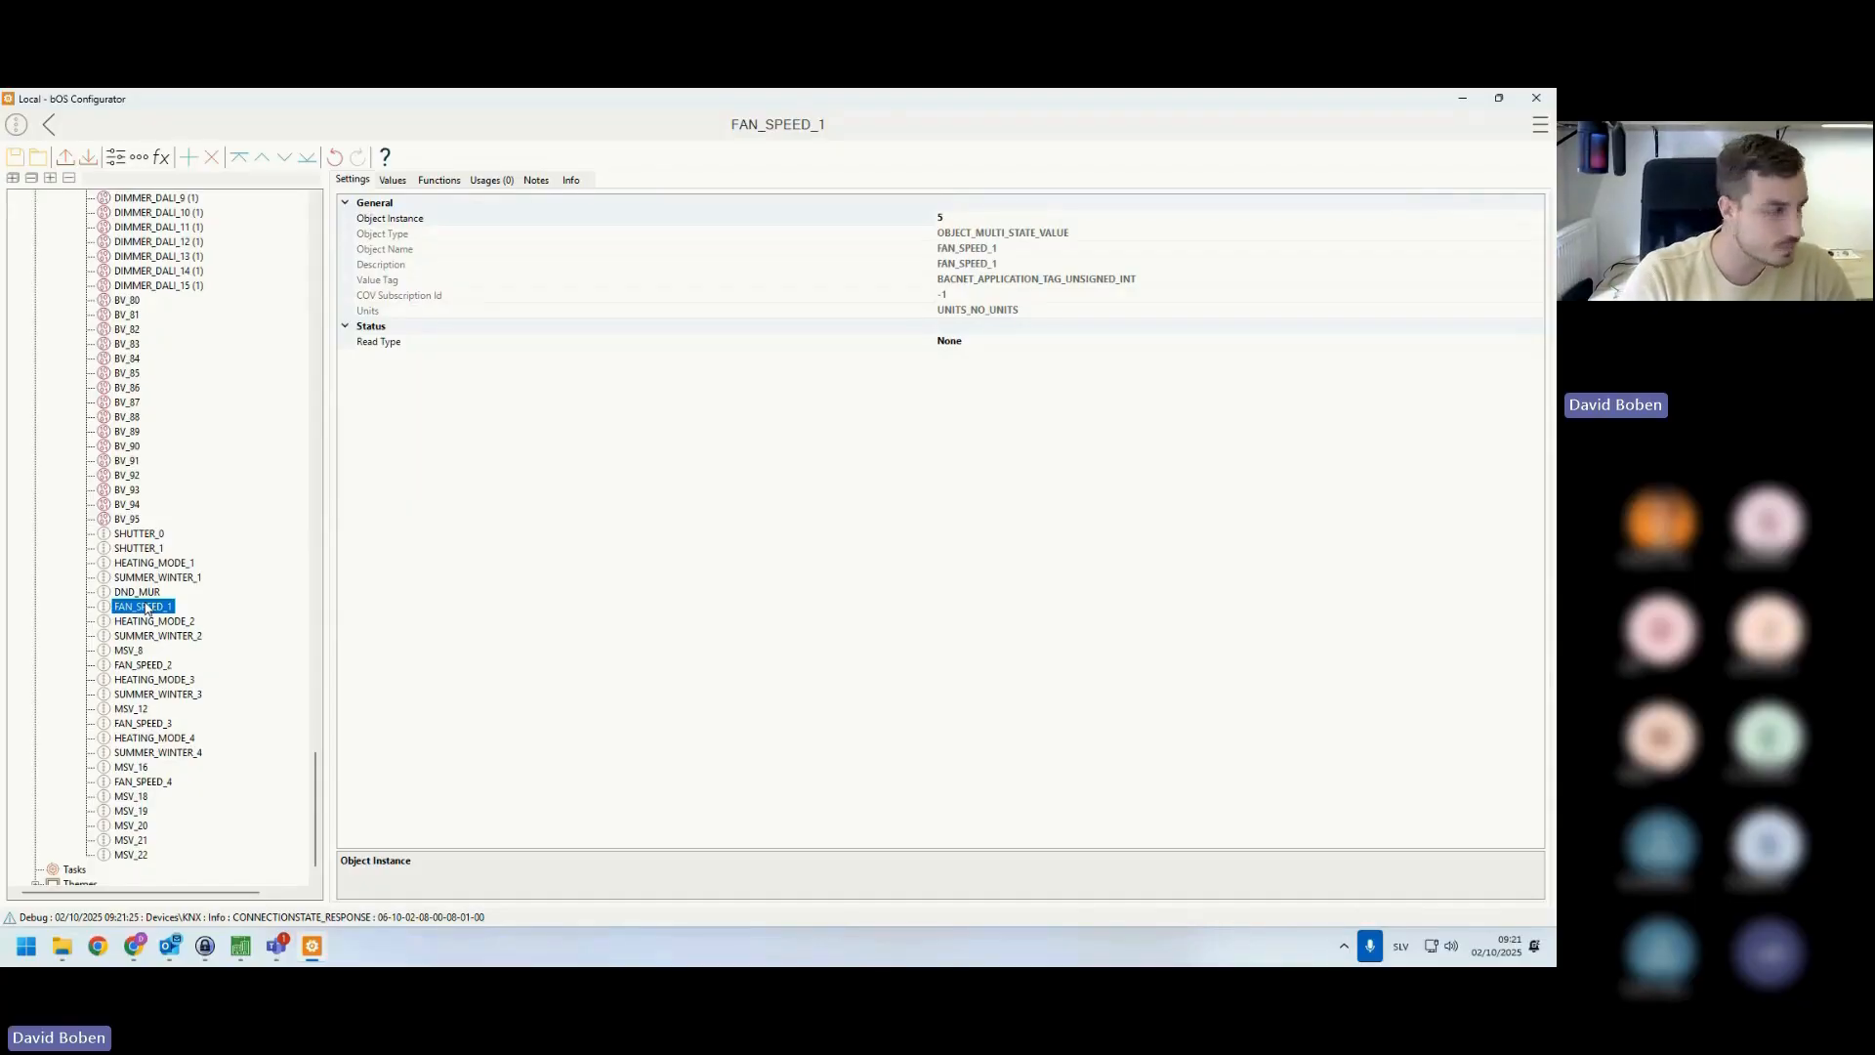
{"action": "left_click", "coordinate": [144, 606]}
{"action": "type", "text": "Fan speed"}
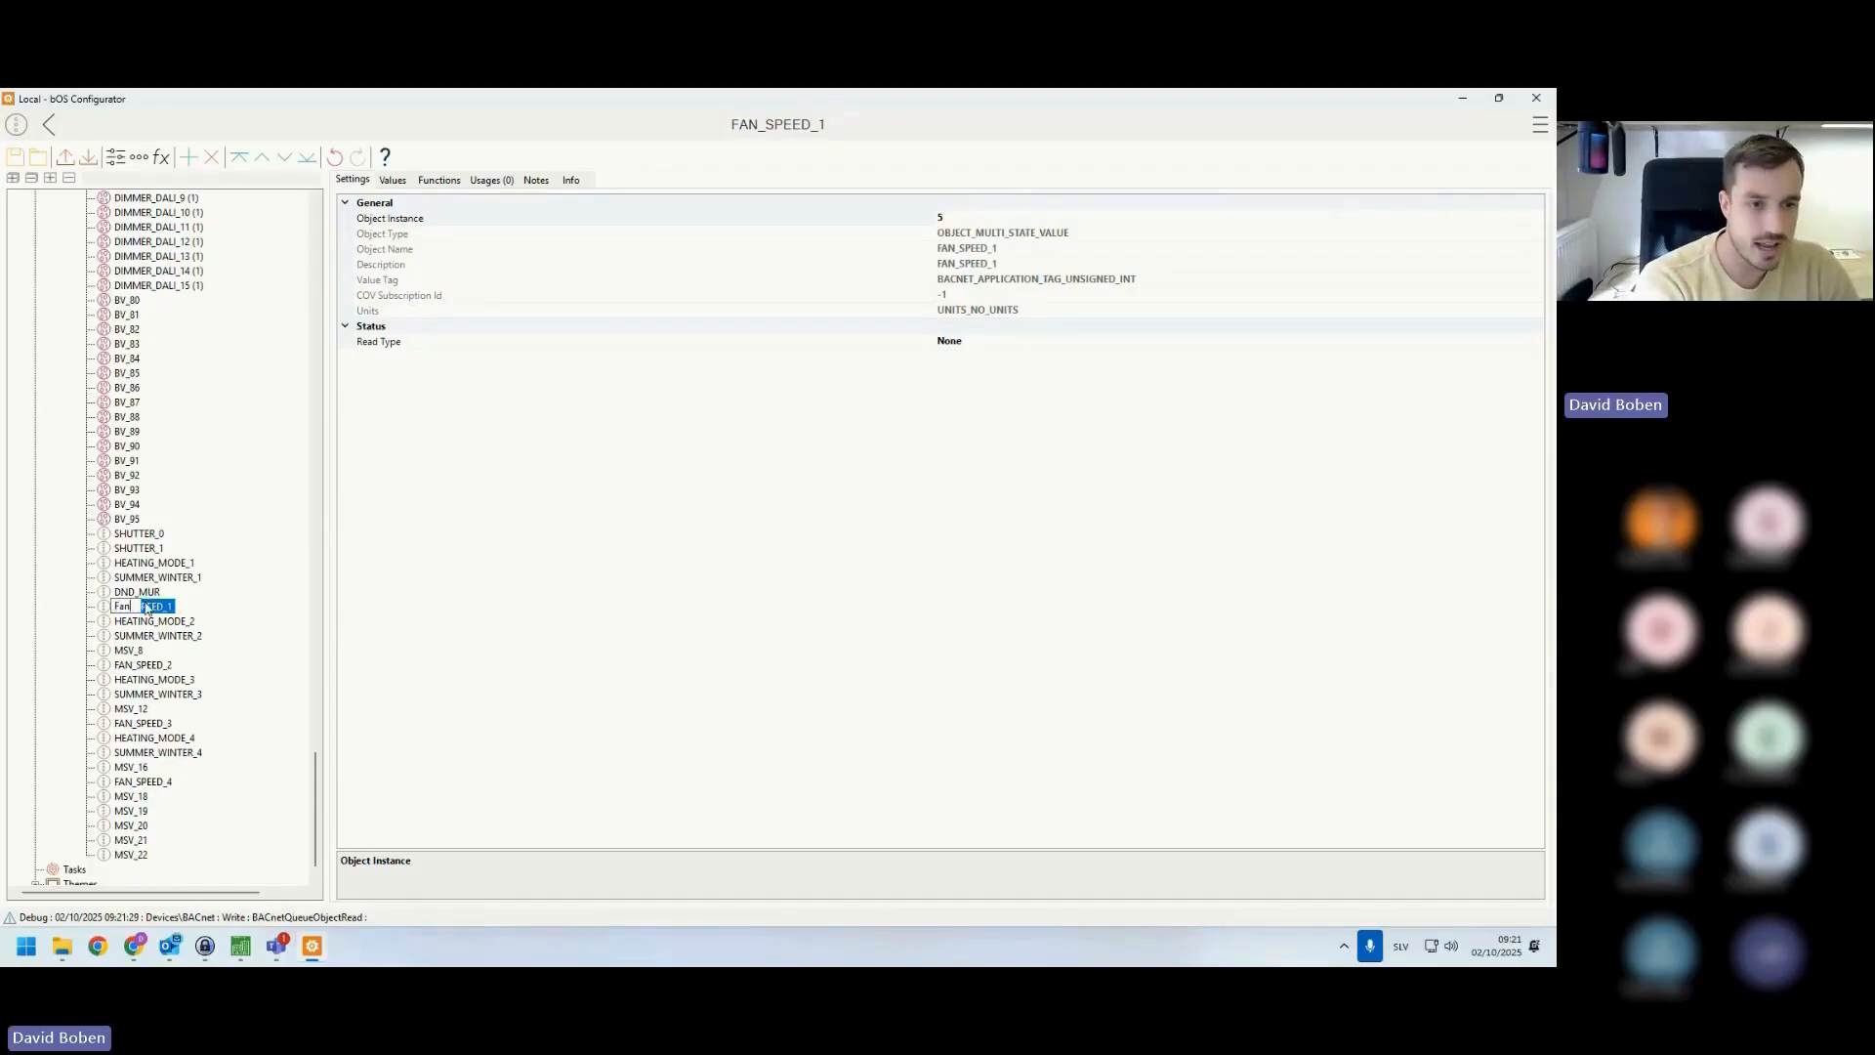
{"action": "key", "text": "Return"}
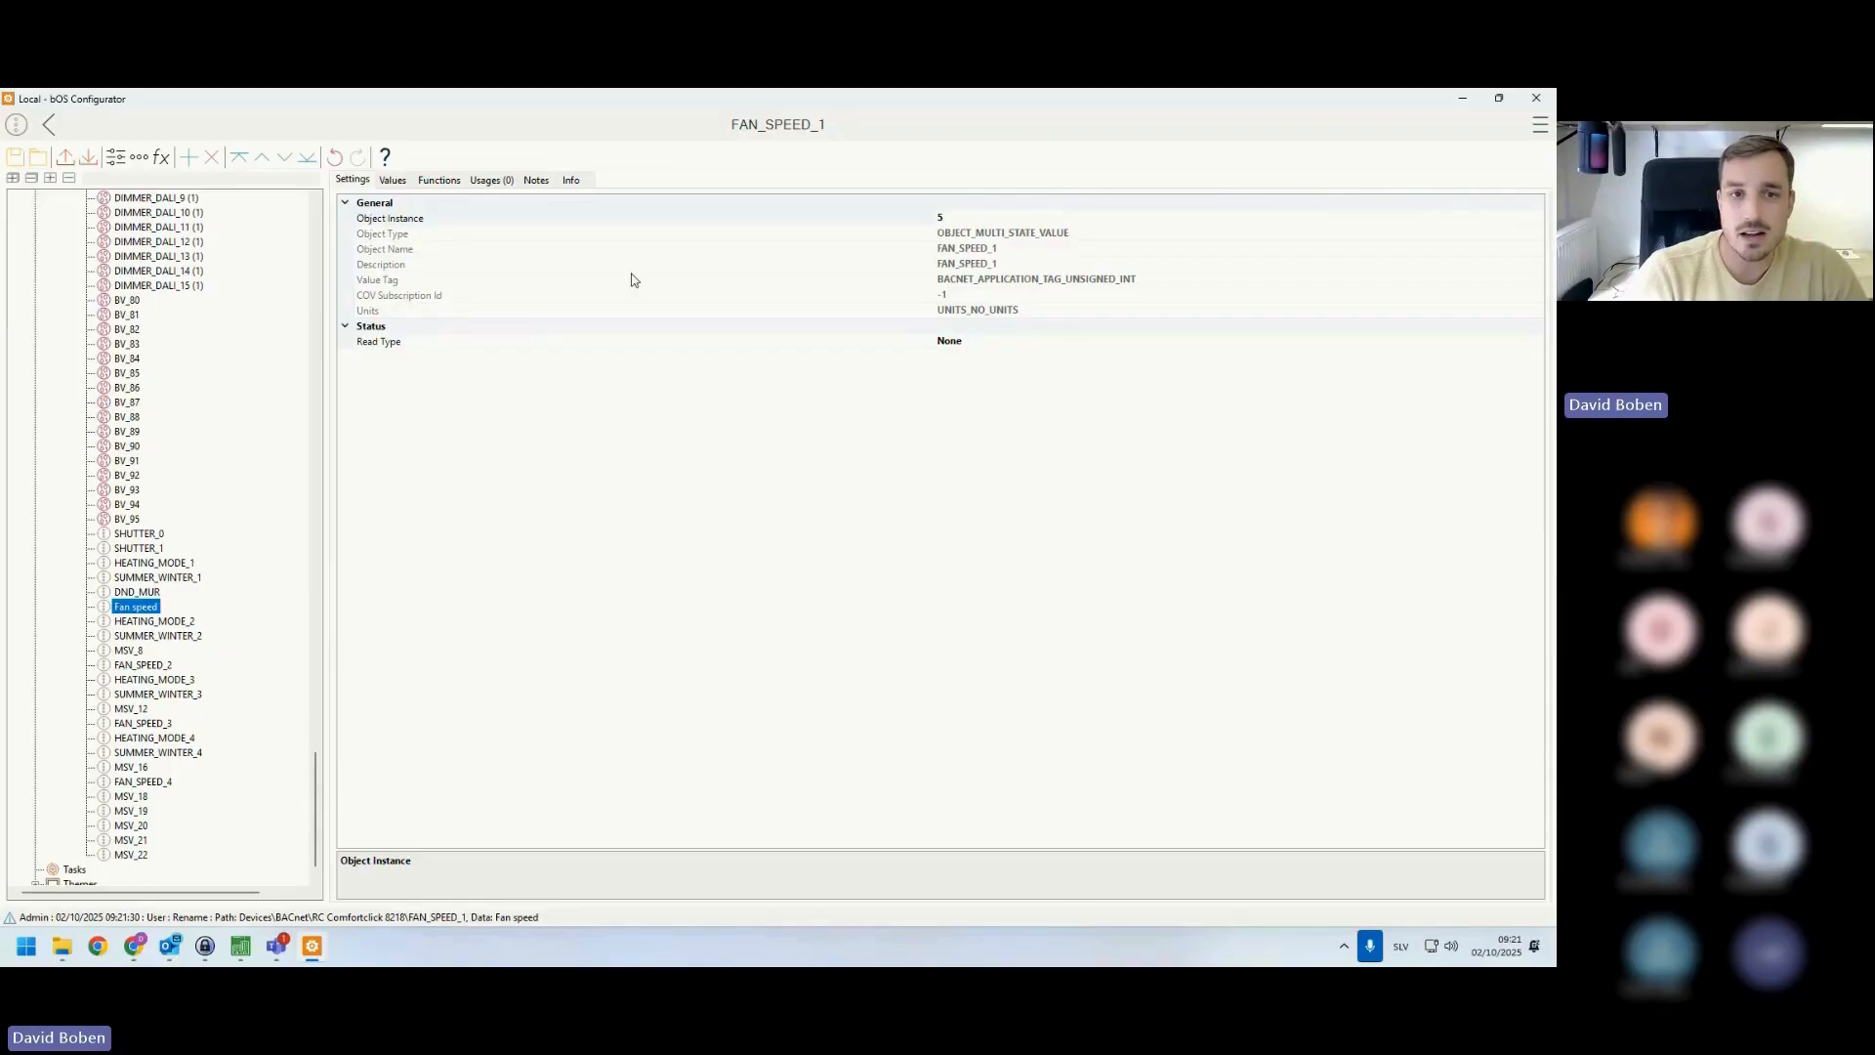
{"action": "left_click", "coordinate": [418, 340]}
{"action": "left_click", "coordinate": [393, 180]}
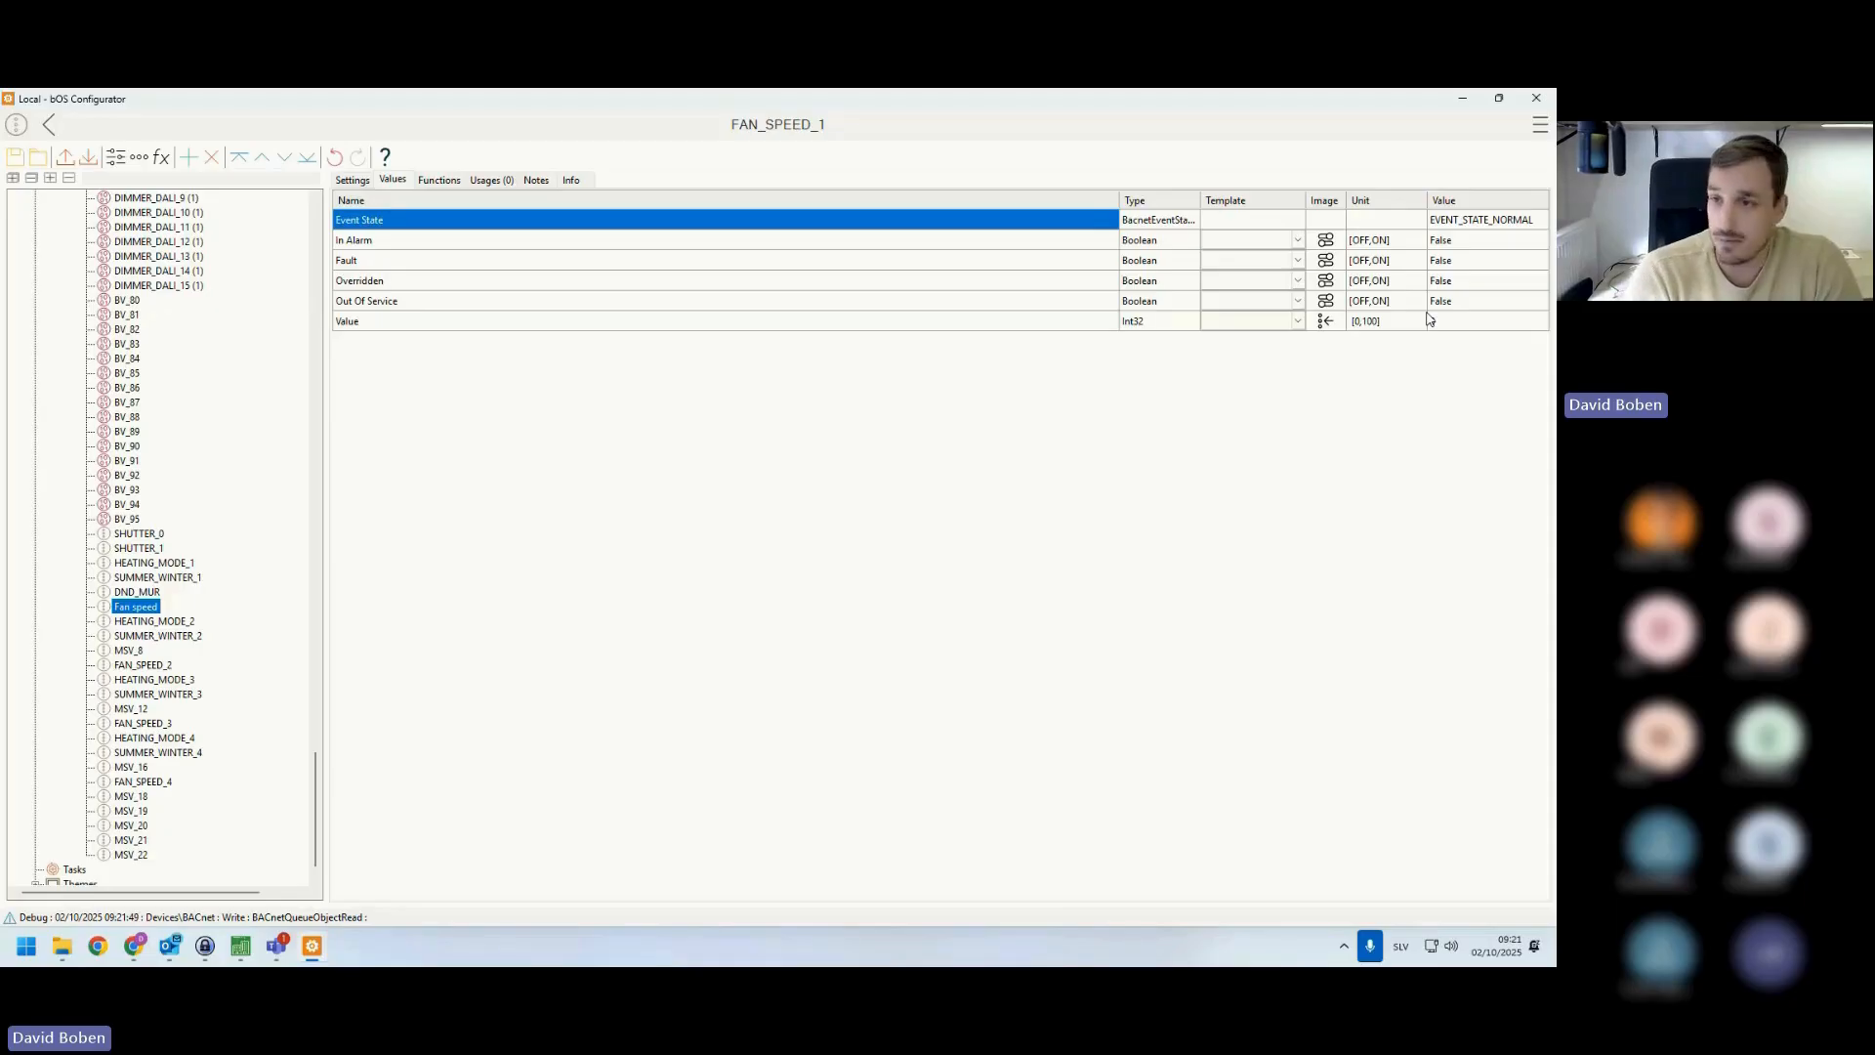
- Look through the object types imported under the BACnet device, from the analog inputs to the lighting and dimmer objects
{"action": "scroll", "coordinate": [171, 670], "scroll_direction": "up", "scroll_amount": 15}
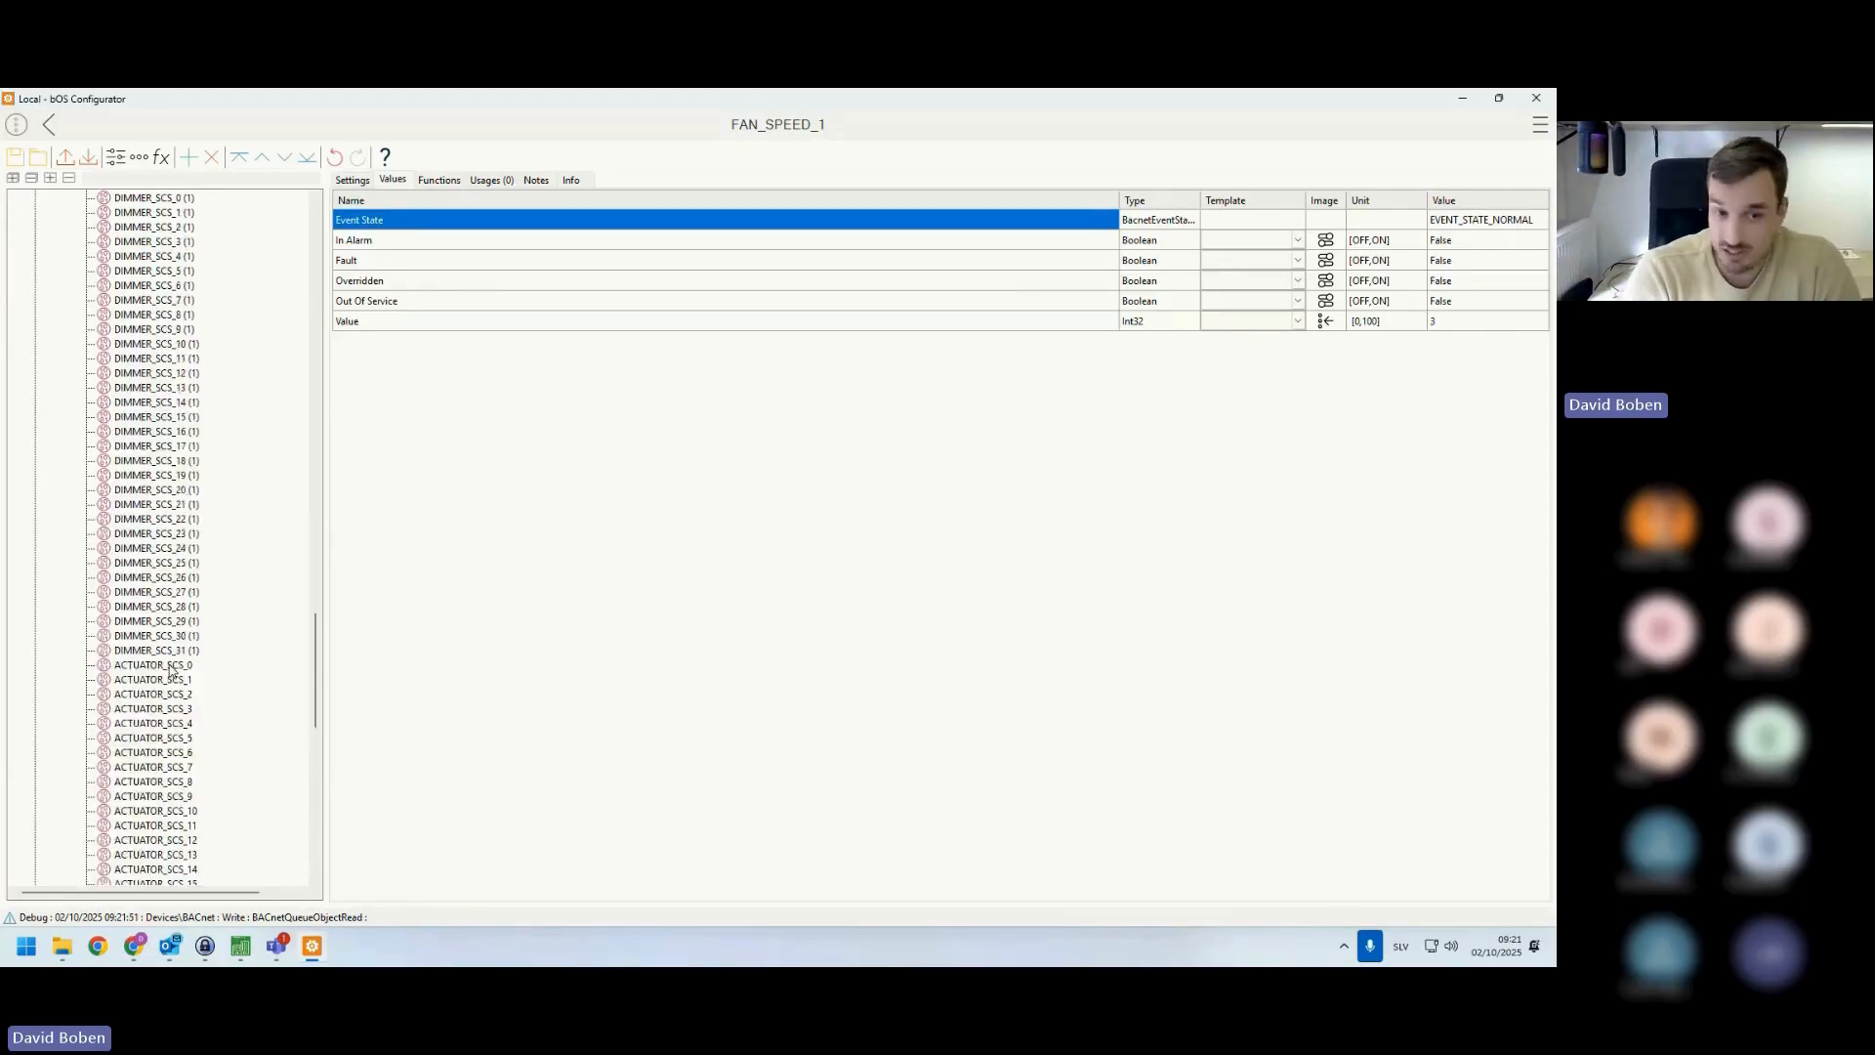
{"action": "scroll", "coordinate": [171, 671], "scroll_direction": "down", "scroll_amount": 15}
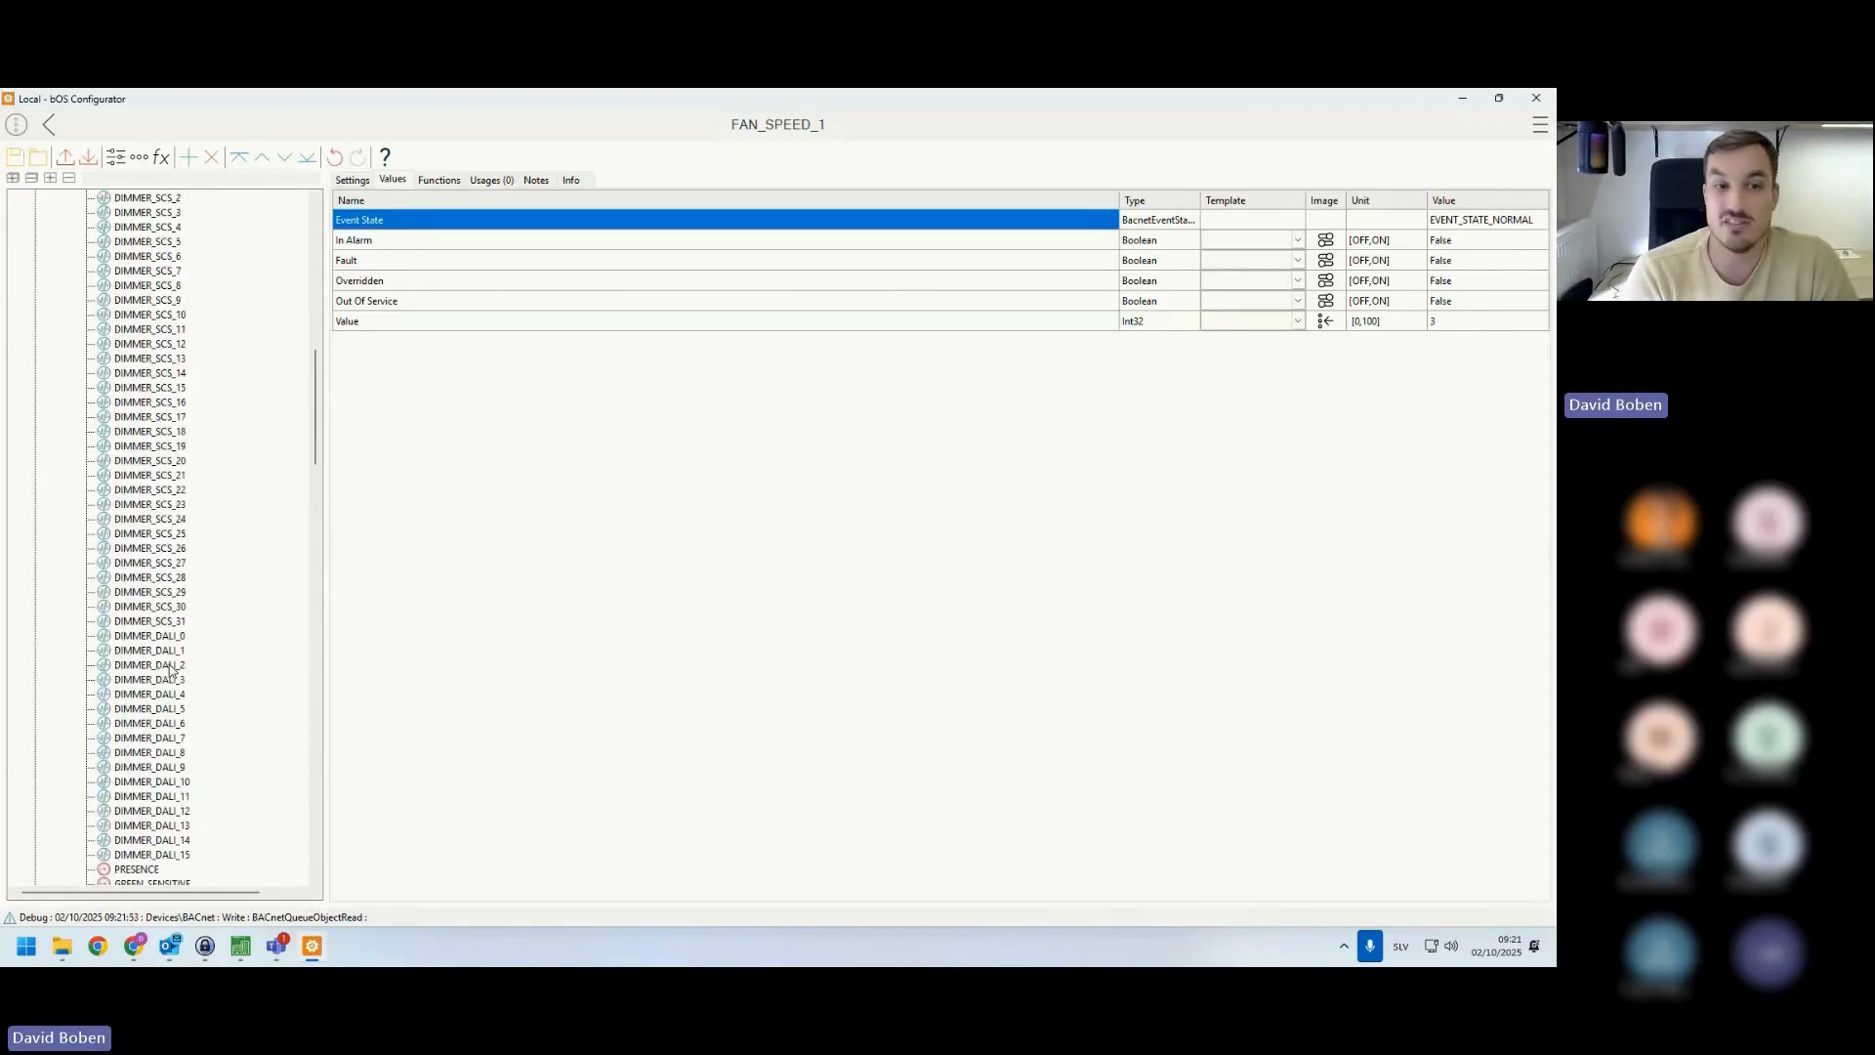
{"action": "scroll", "coordinate": [171, 670], "scroll_direction": "up", "scroll_amount": 20}
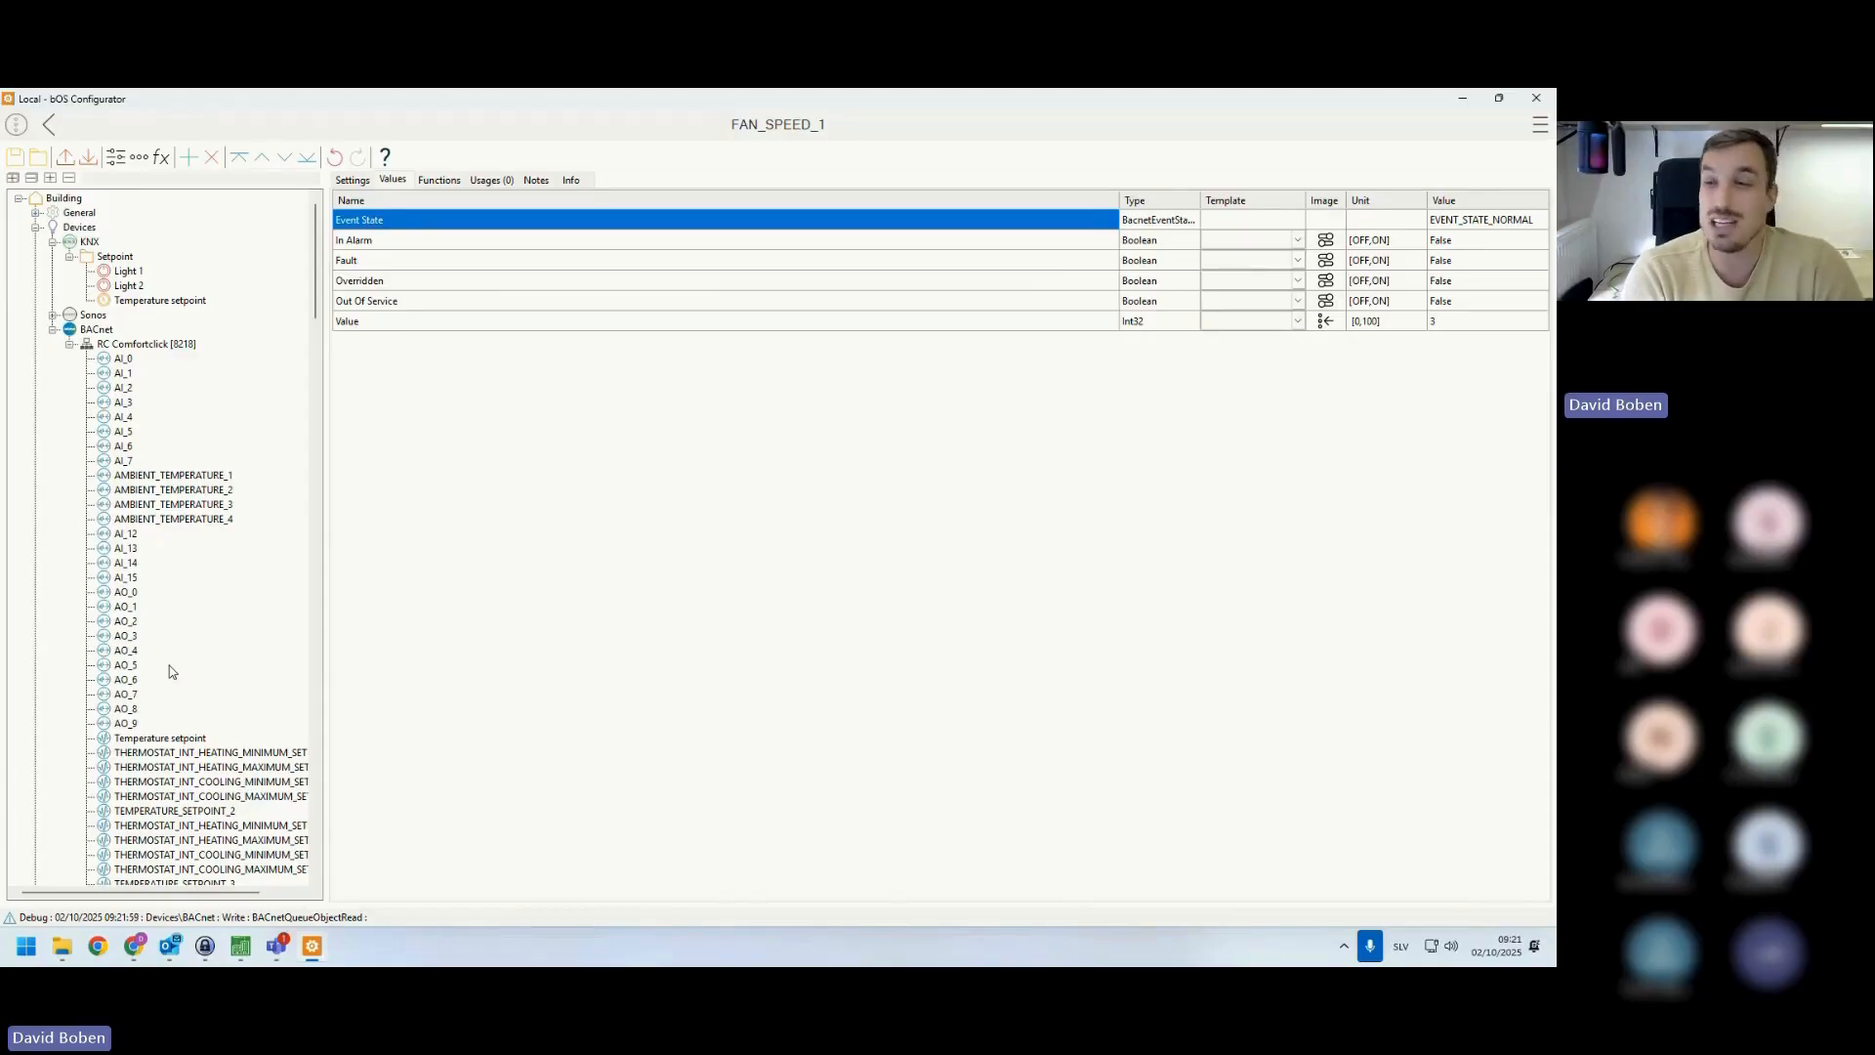
{"action": "scroll", "coordinate": [169, 670], "scroll_direction": "down", "scroll_amount": 8}
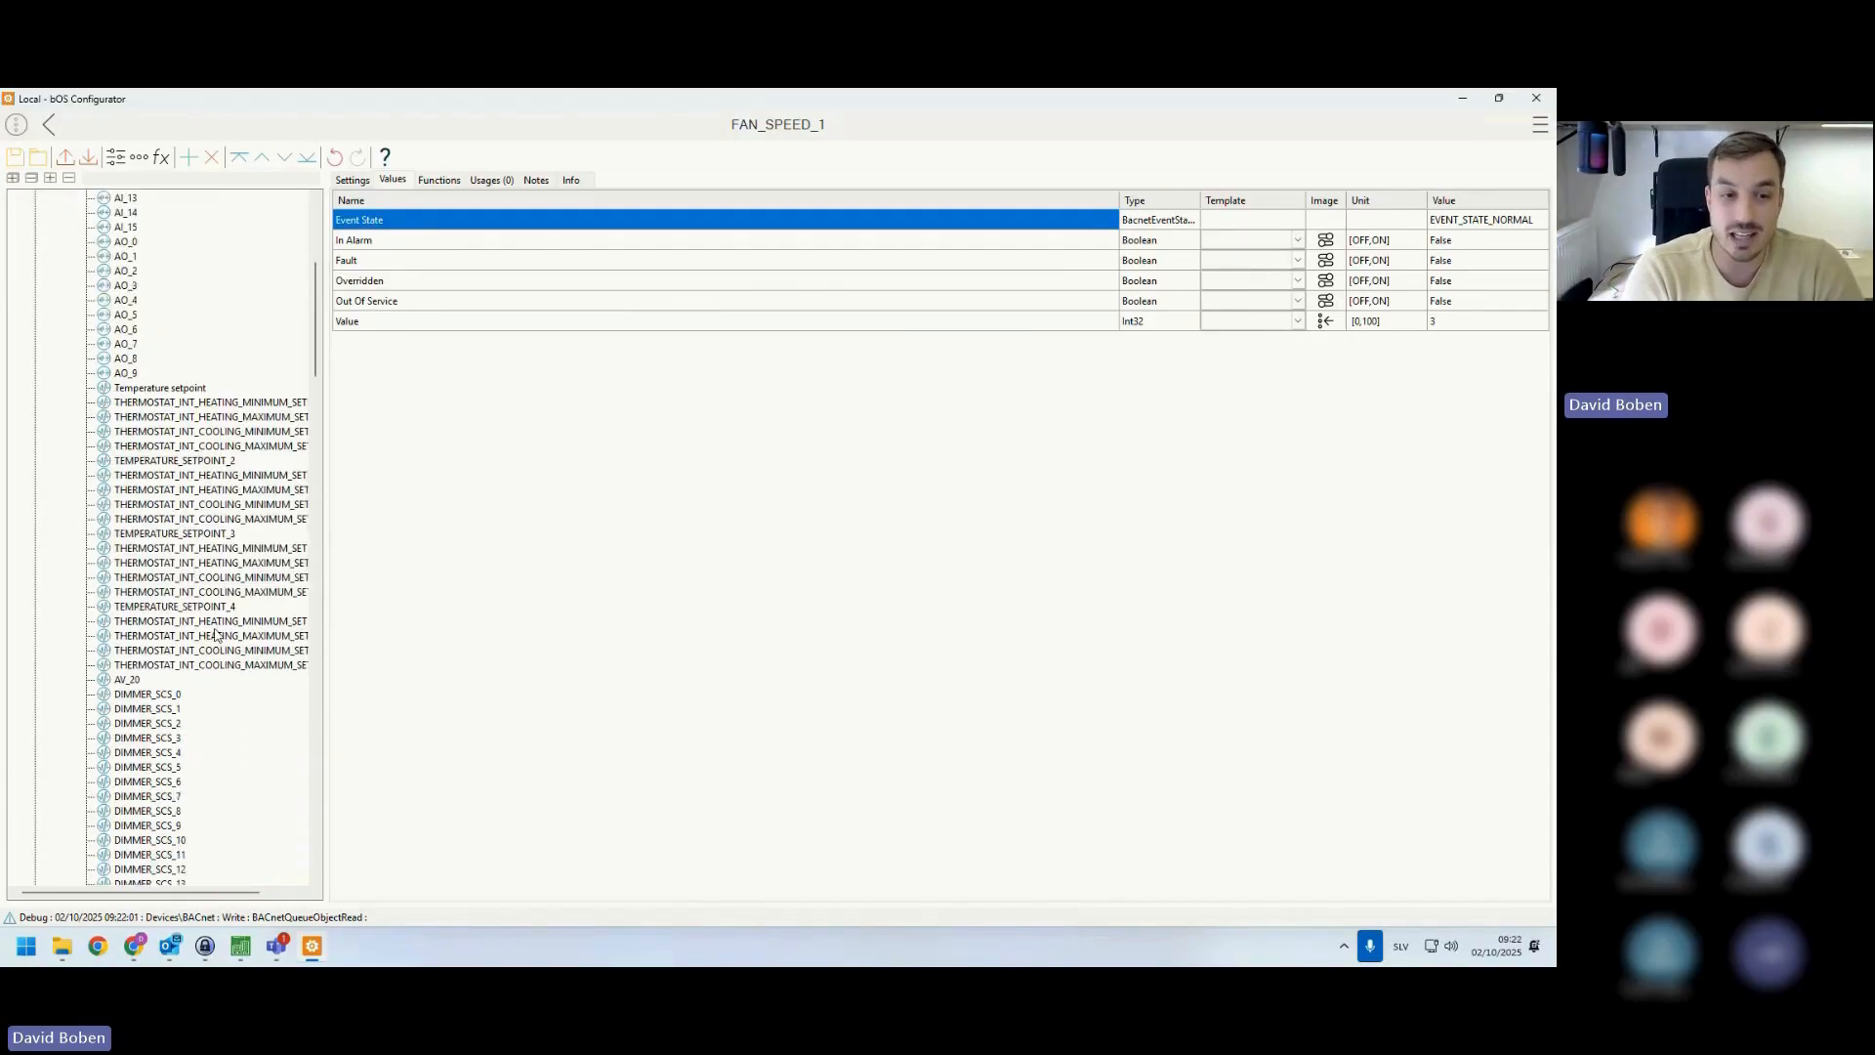
{"action": "scroll", "coordinate": [215, 635], "scroll_direction": "down", "scroll_amount": 5}
{"action": "scroll", "coordinate": [217, 544], "scroll_direction": "down", "scroll_amount": 12}
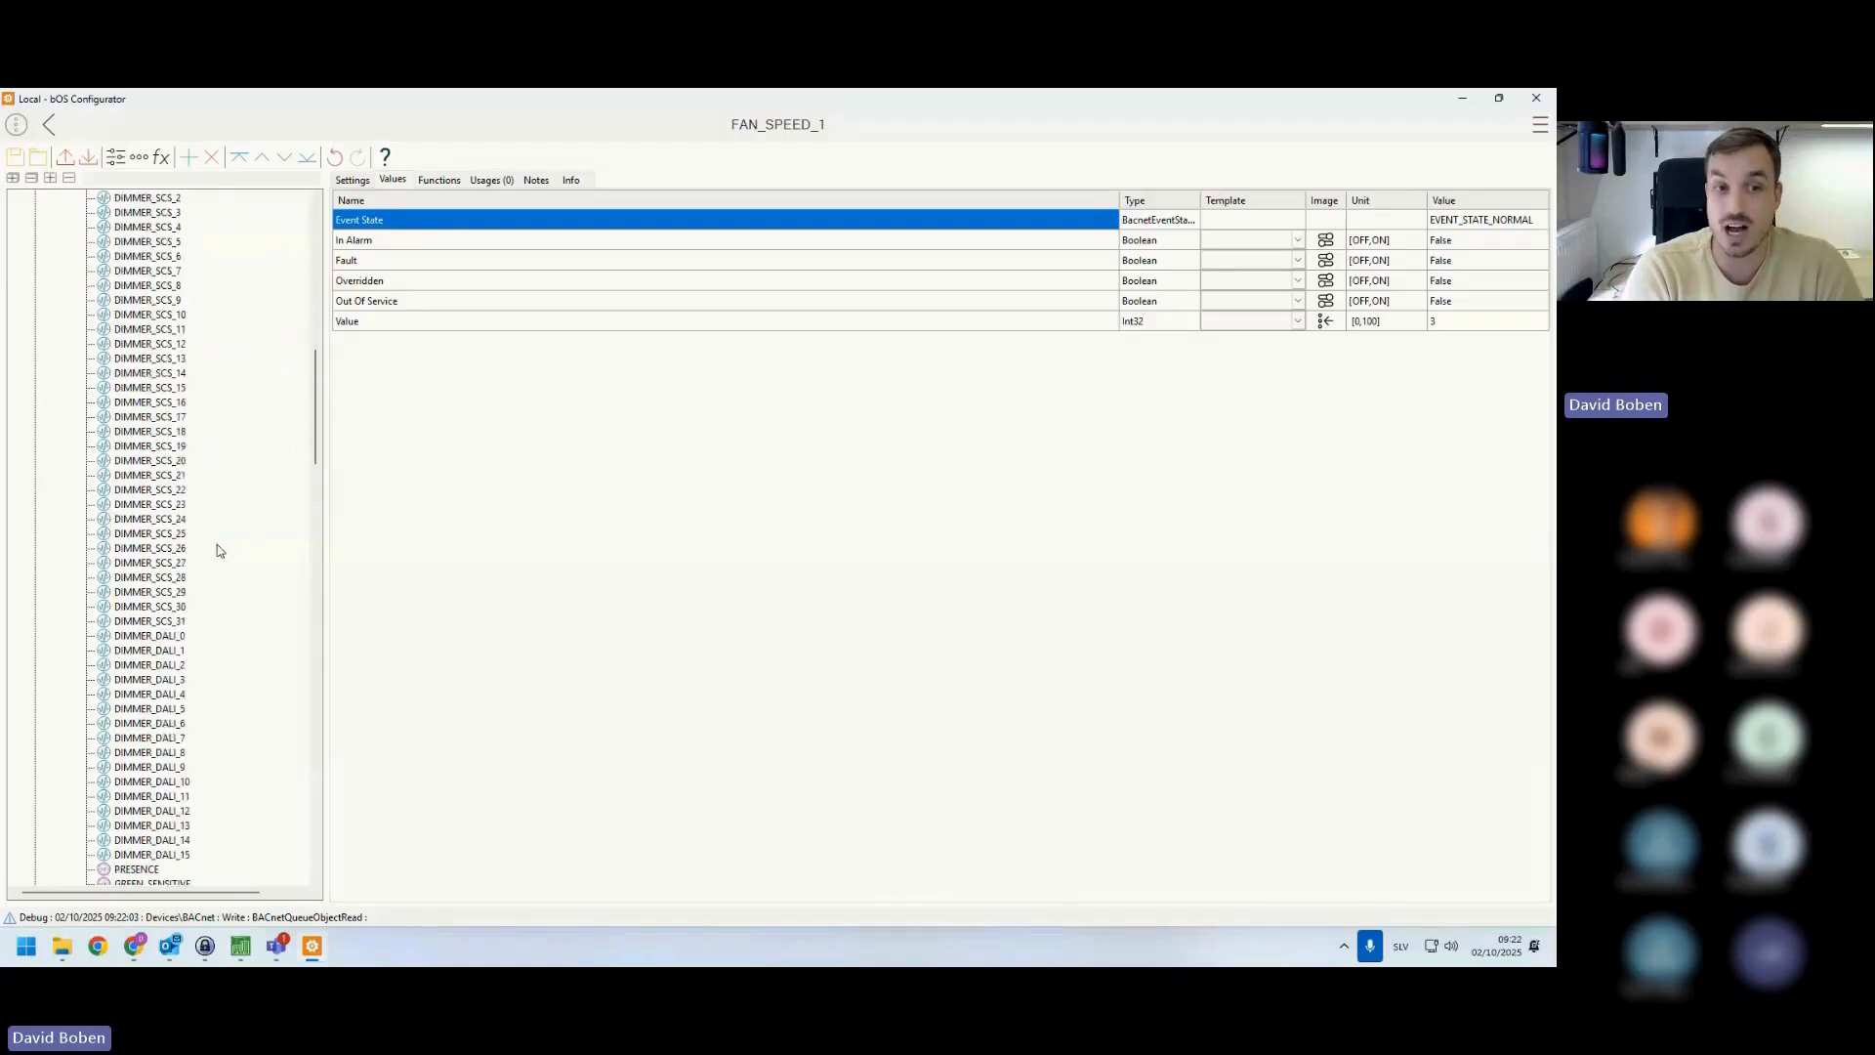
{"action": "scroll", "coordinate": [218, 550], "scroll_direction": "down", "scroll_amount": 15}
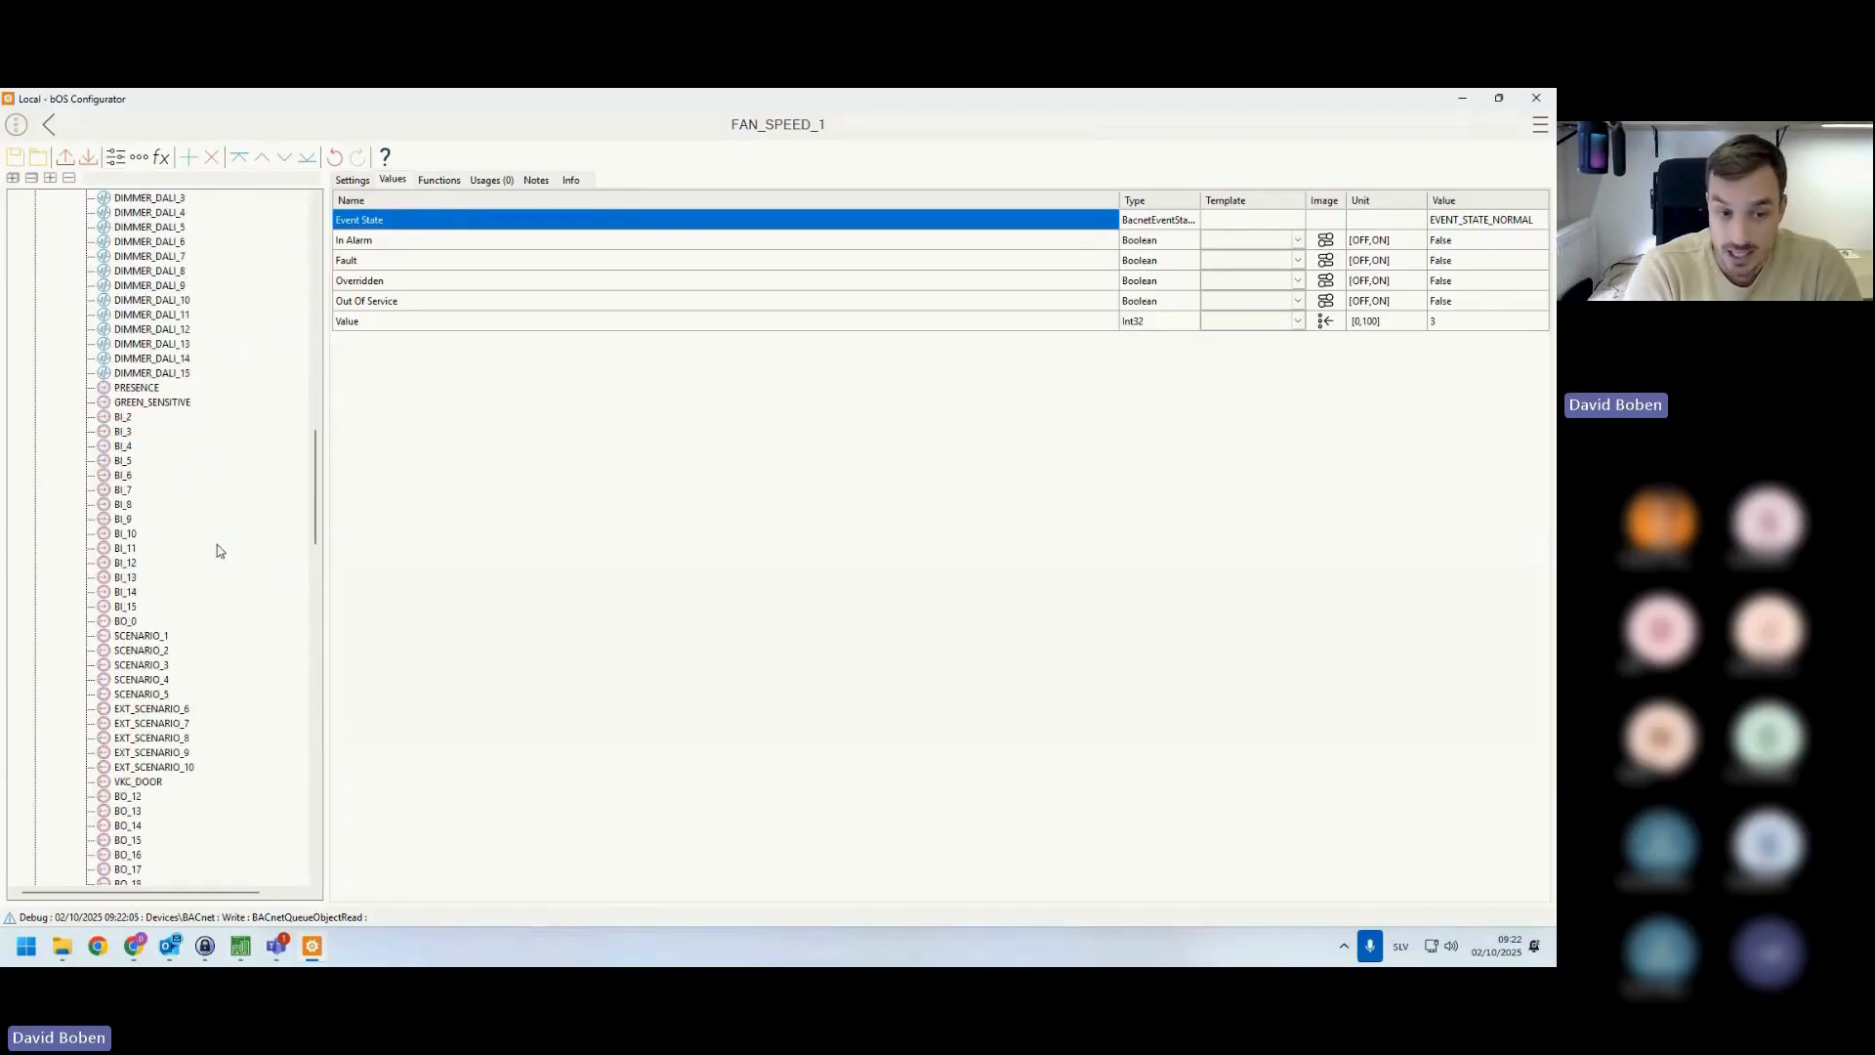
{"action": "scroll", "coordinate": [218, 550], "scroll_direction": "up", "scroll_amount": 20}
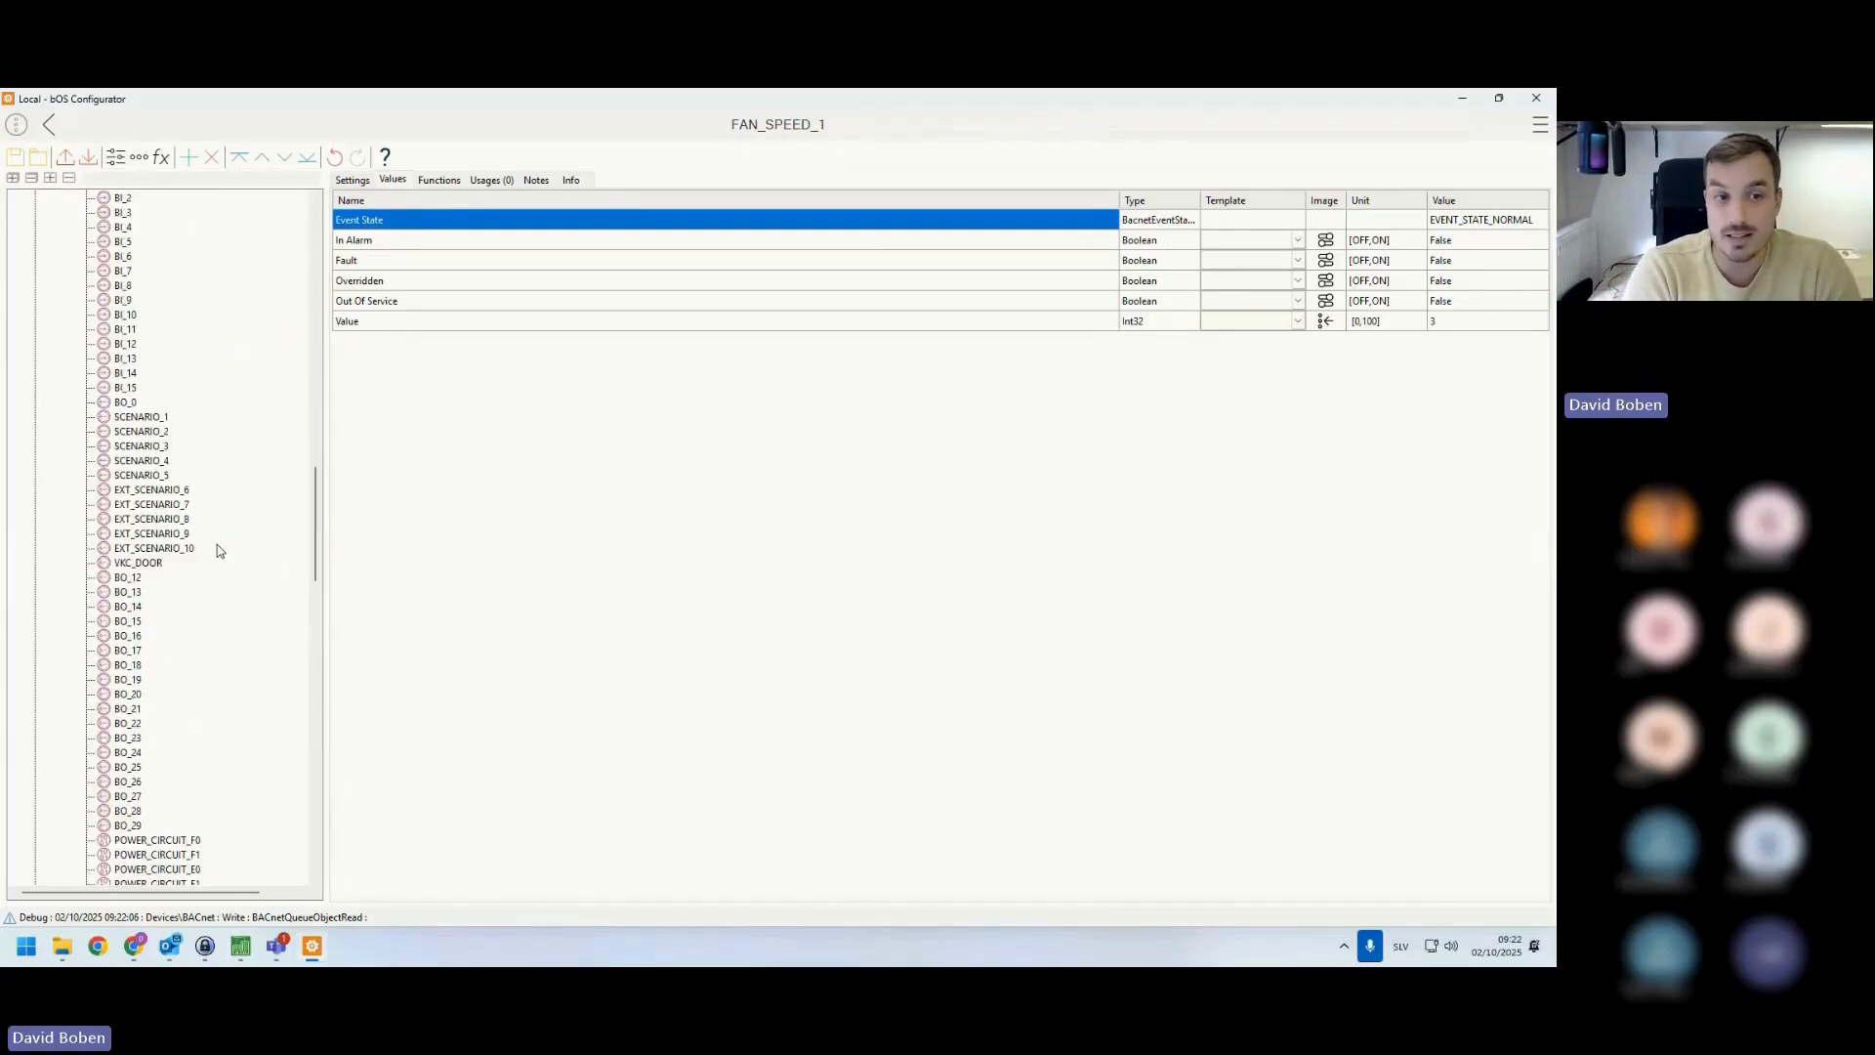
{"action": "scroll", "coordinate": [218, 550], "scroll_direction": "up", "scroll_amount": 6}
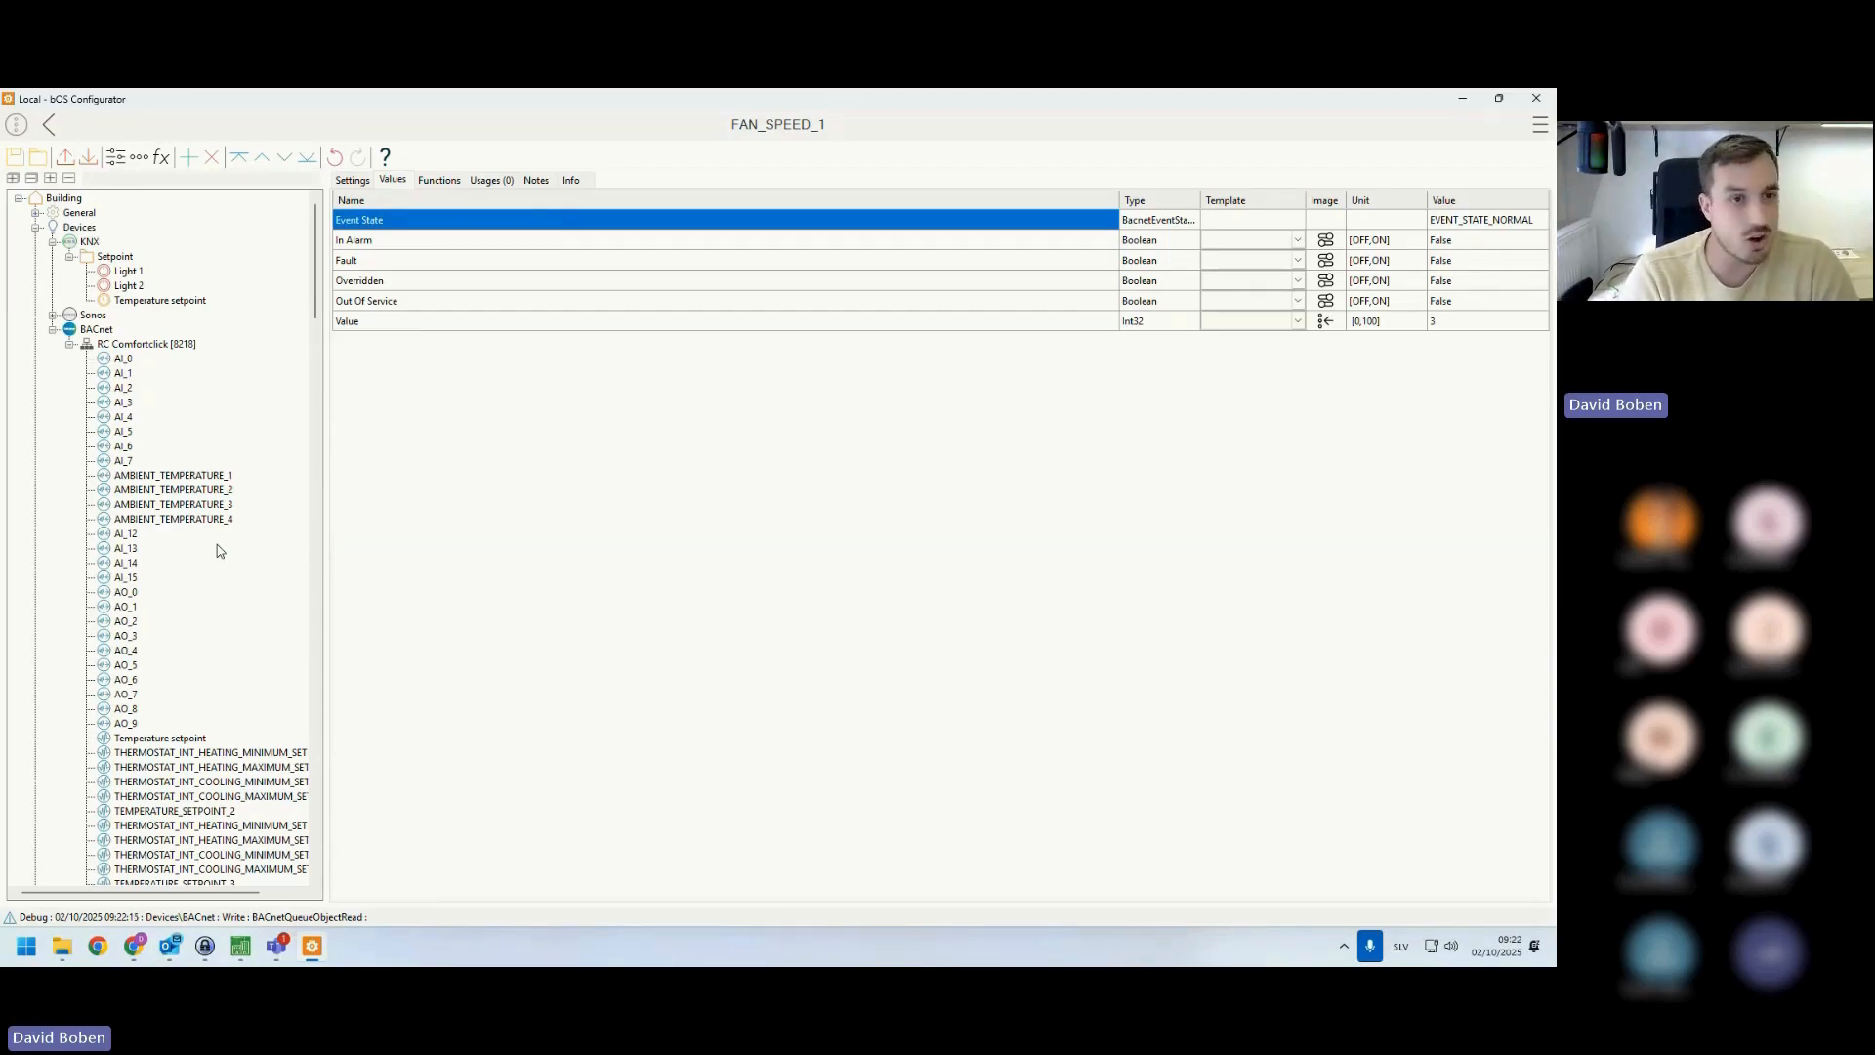
- Review the settings and objects of the RC Comfortclick device, and collapse its object list
{"action": "left_click", "coordinate": [156, 347]}
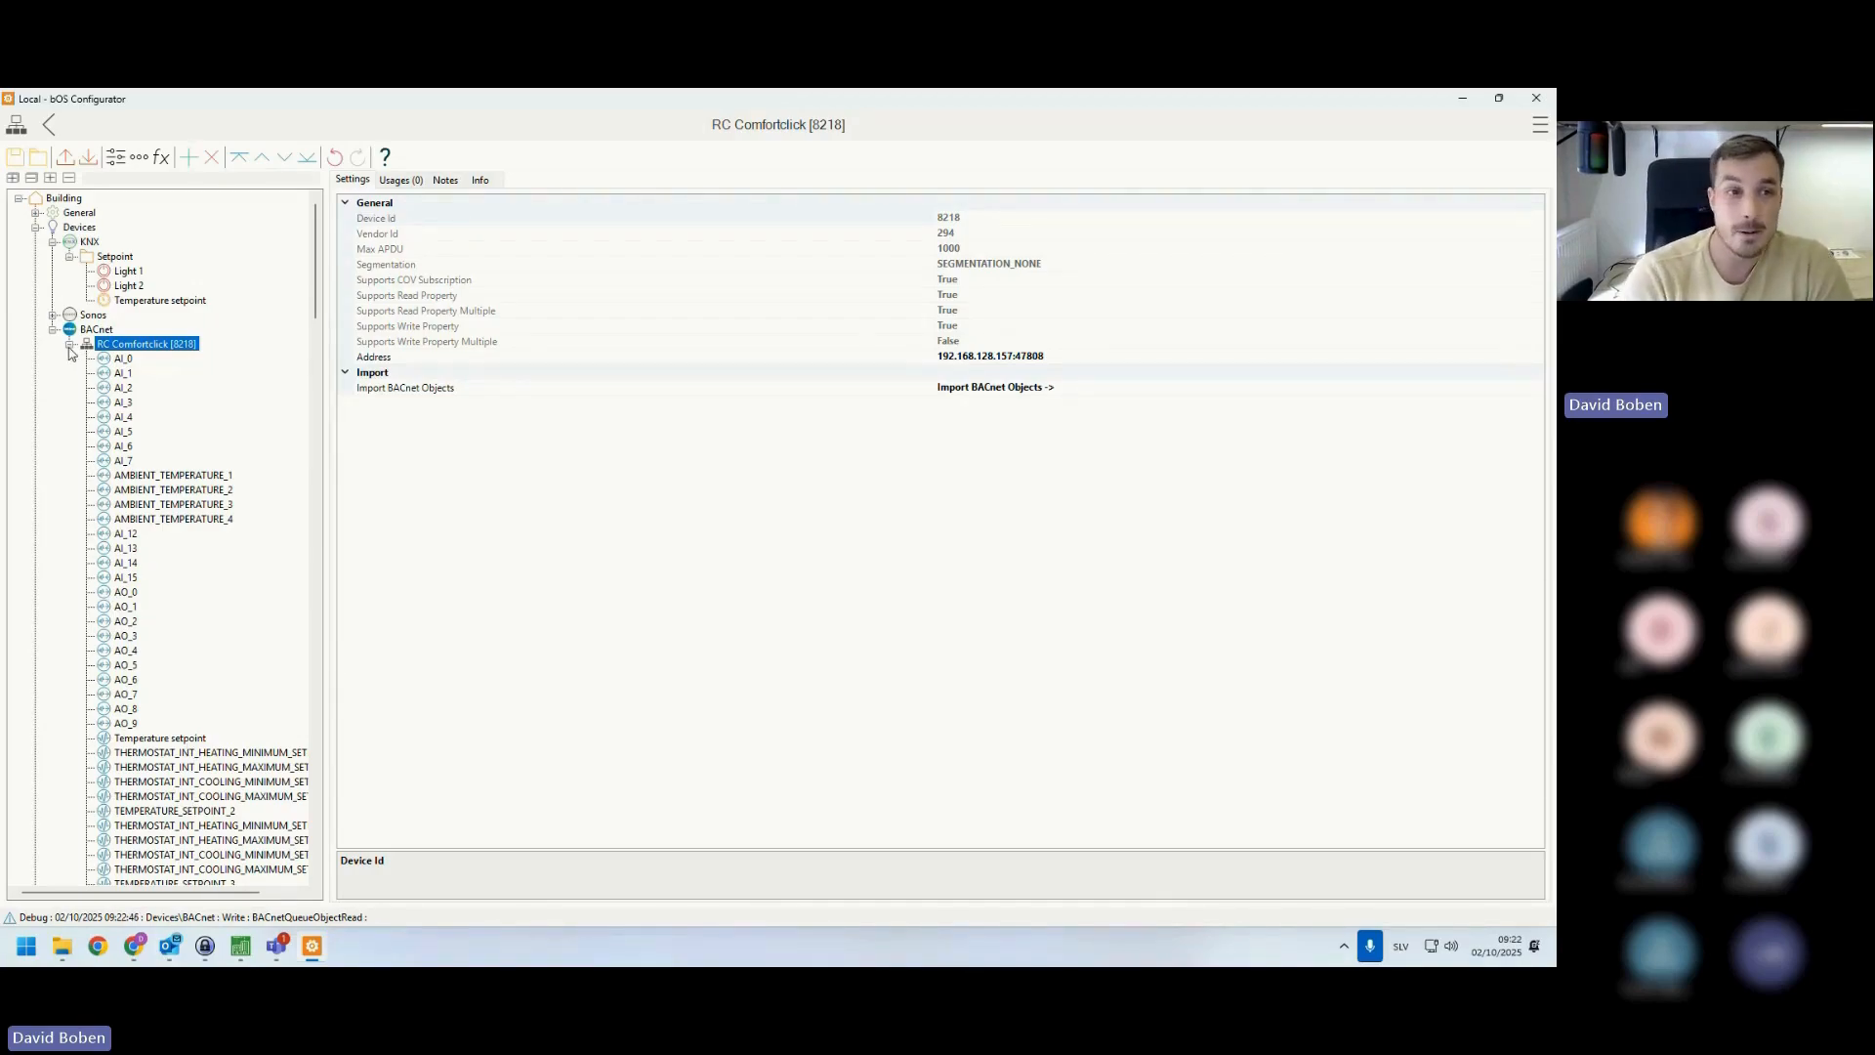
{"action": "scroll", "coordinate": [208, 533], "scroll_direction": "down", "scroll_amount": 20}
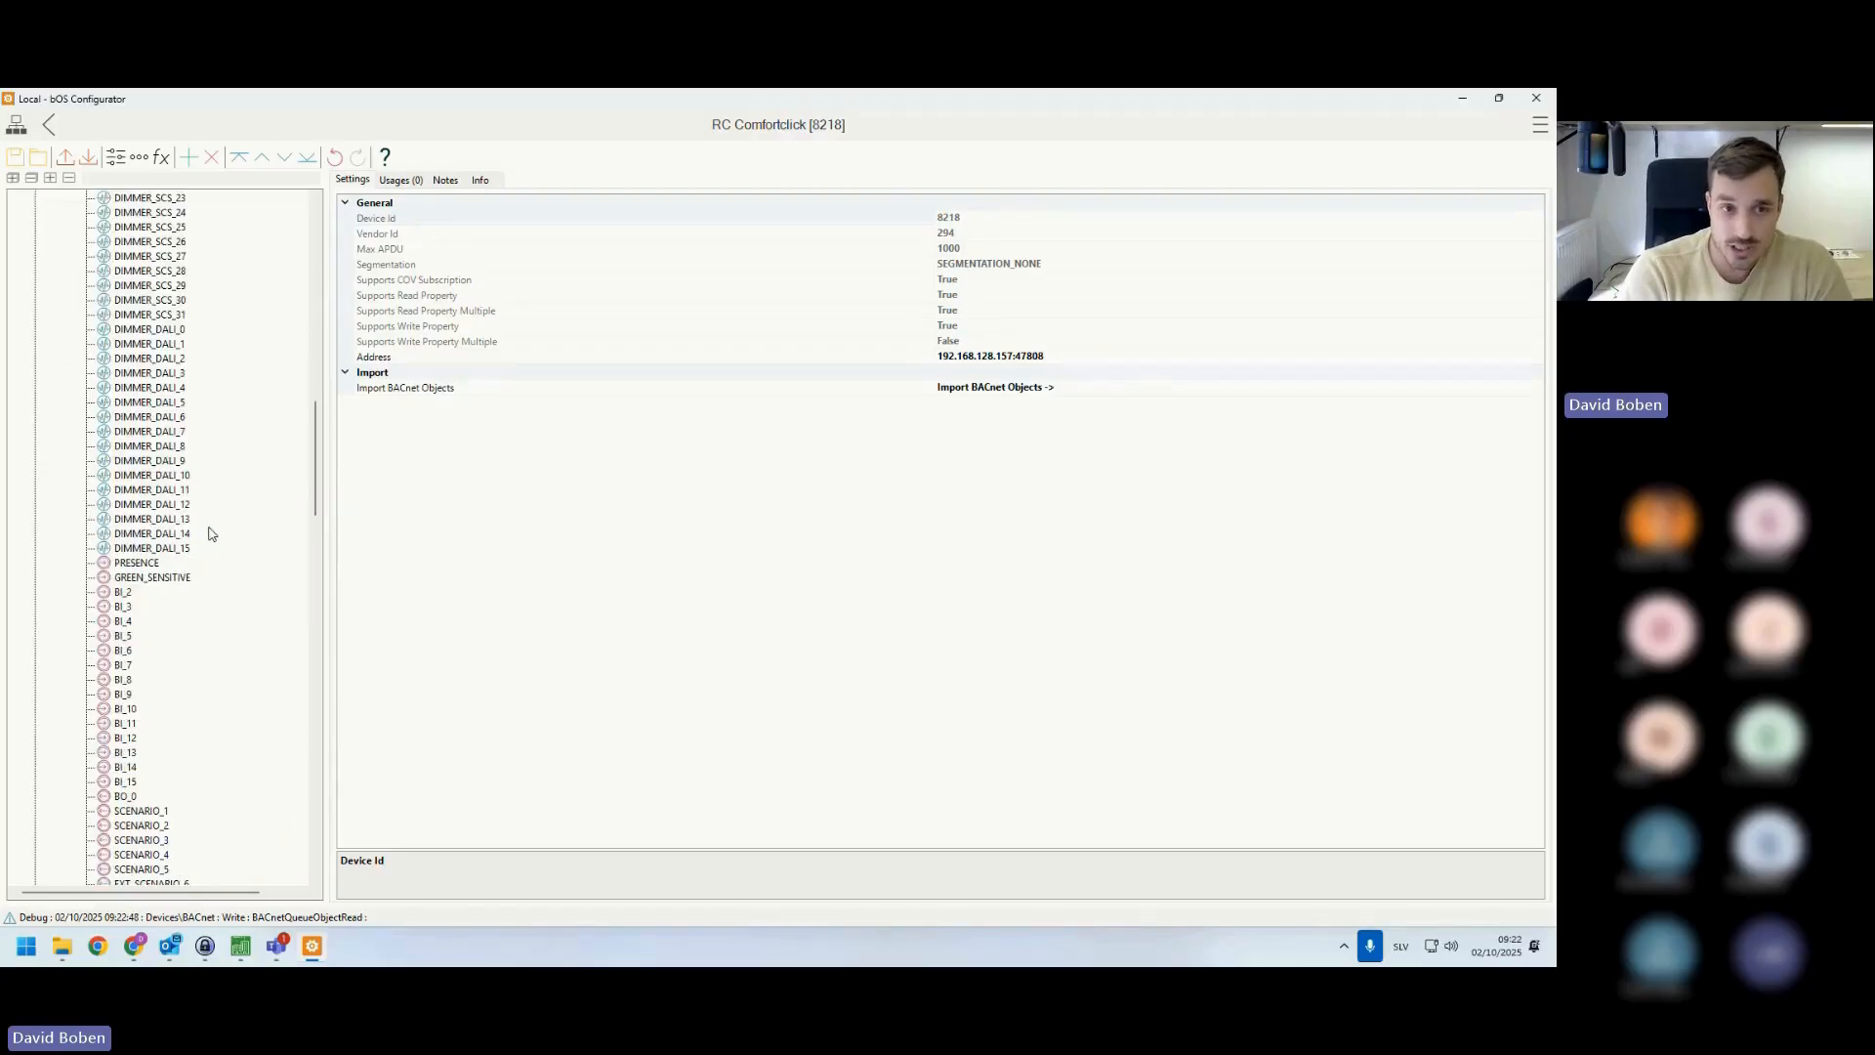
{"action": "scroll", "coordinate": [208, 533], "scroll_direction": "up", "scroll_amount": 20}
{"action": "left_click", "coordinate": [71, 297]}
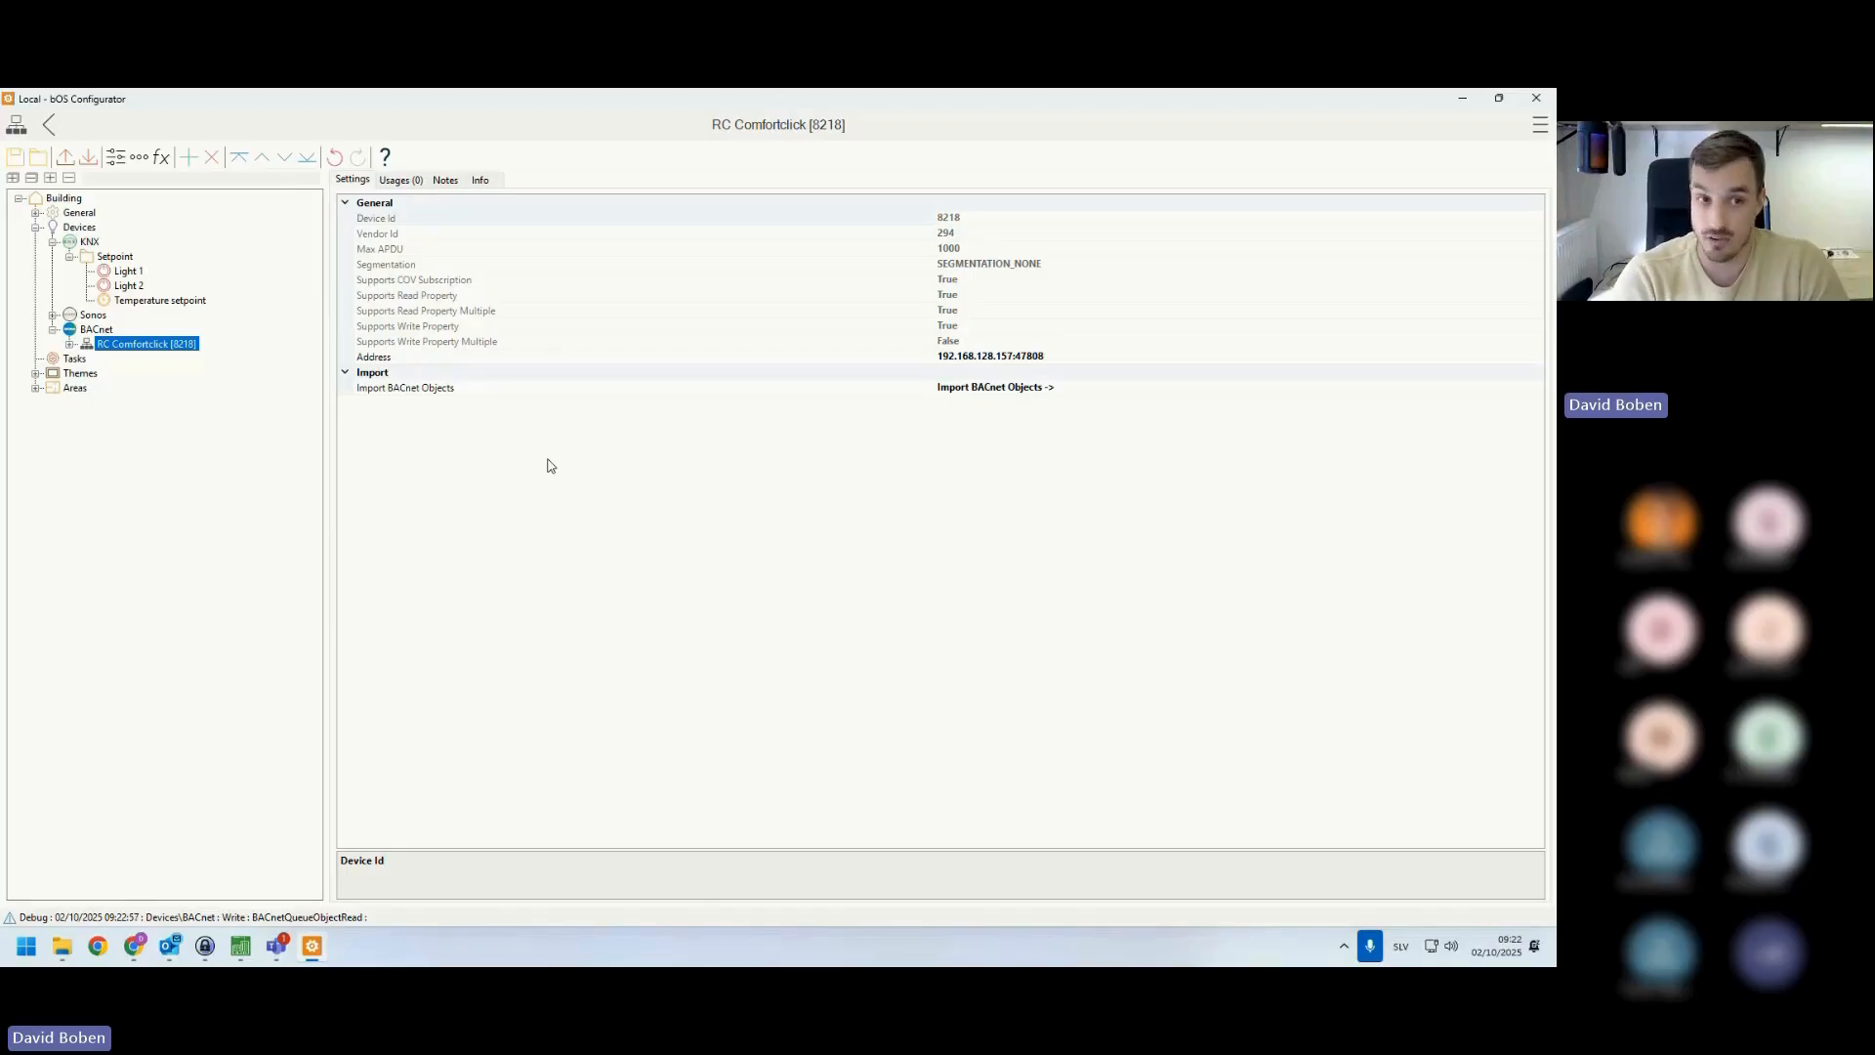
- Add a tasks folder named "Bacnet/KNX communication" under Tasks
{"action": "right_click", "coordinate": [68, 359]}
{"action": "left_click", "coordinate": [78, 371]}
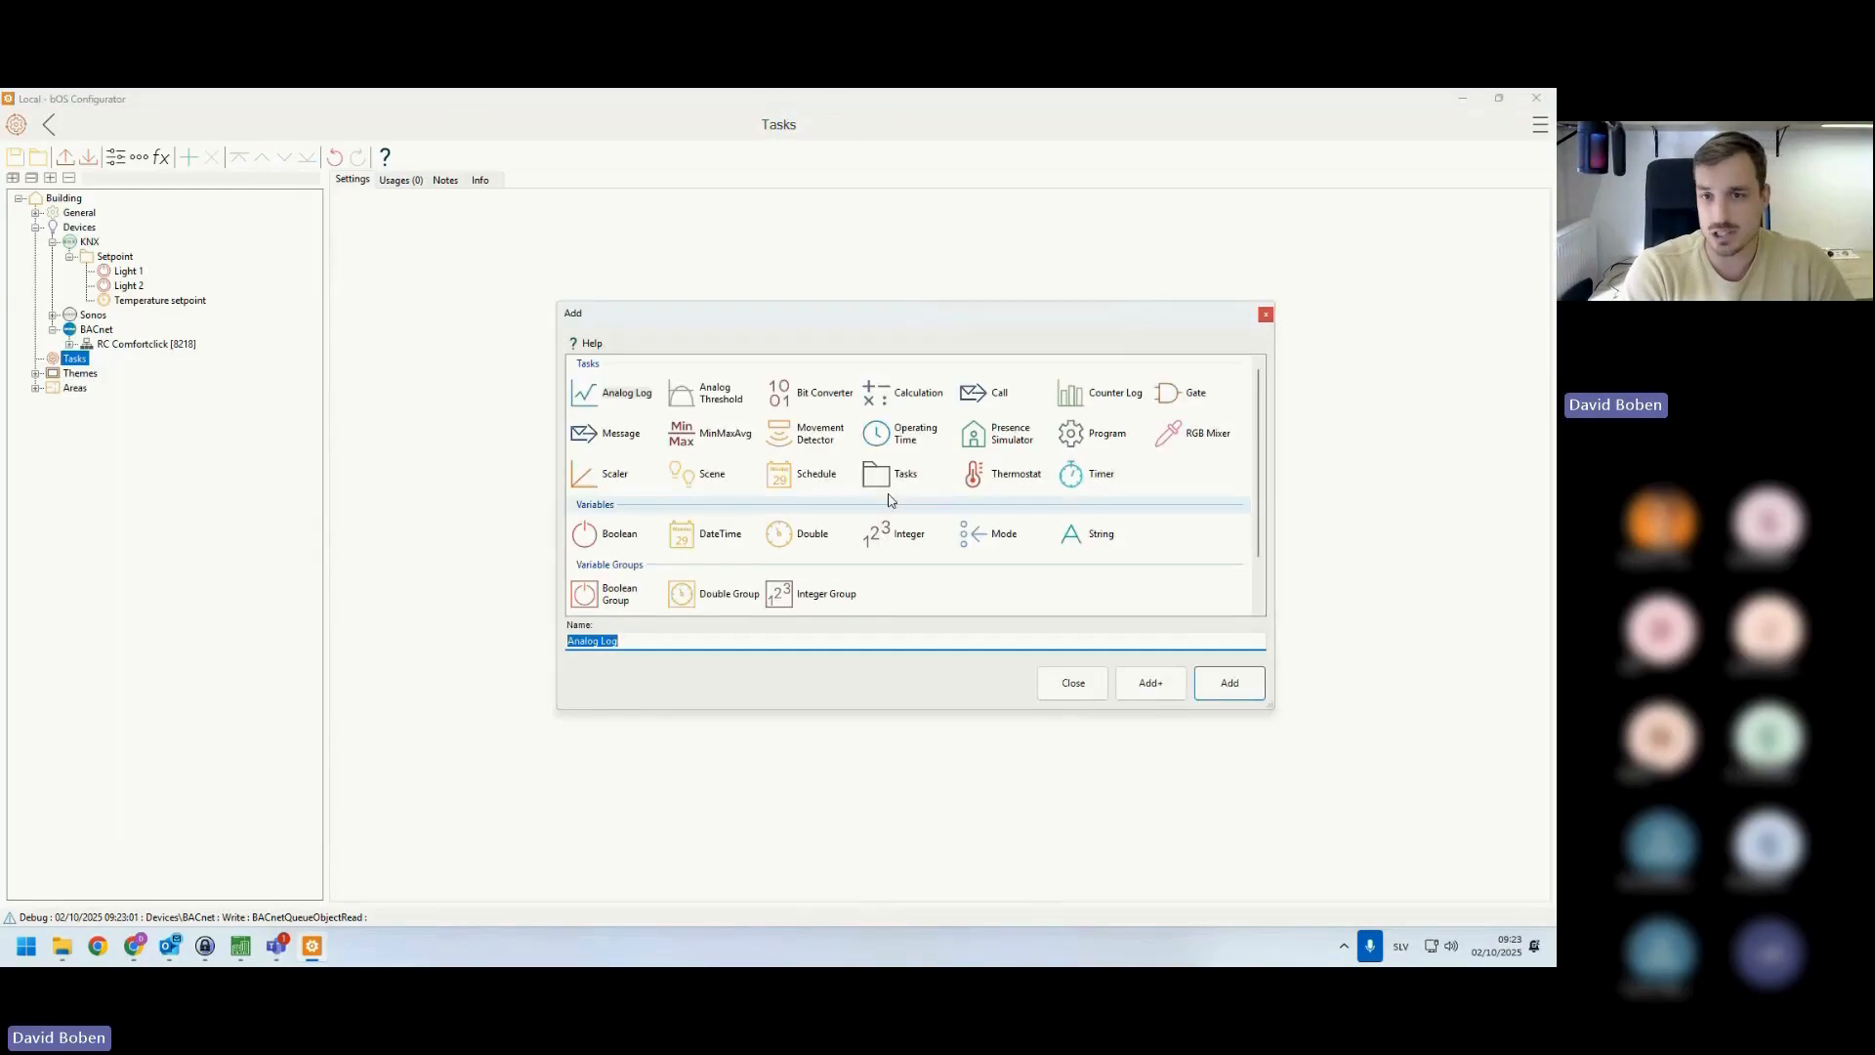
{"action": "left_click", "coordinate": [892, 482]}
{"action": "type", "text": "Bacnet/K"}
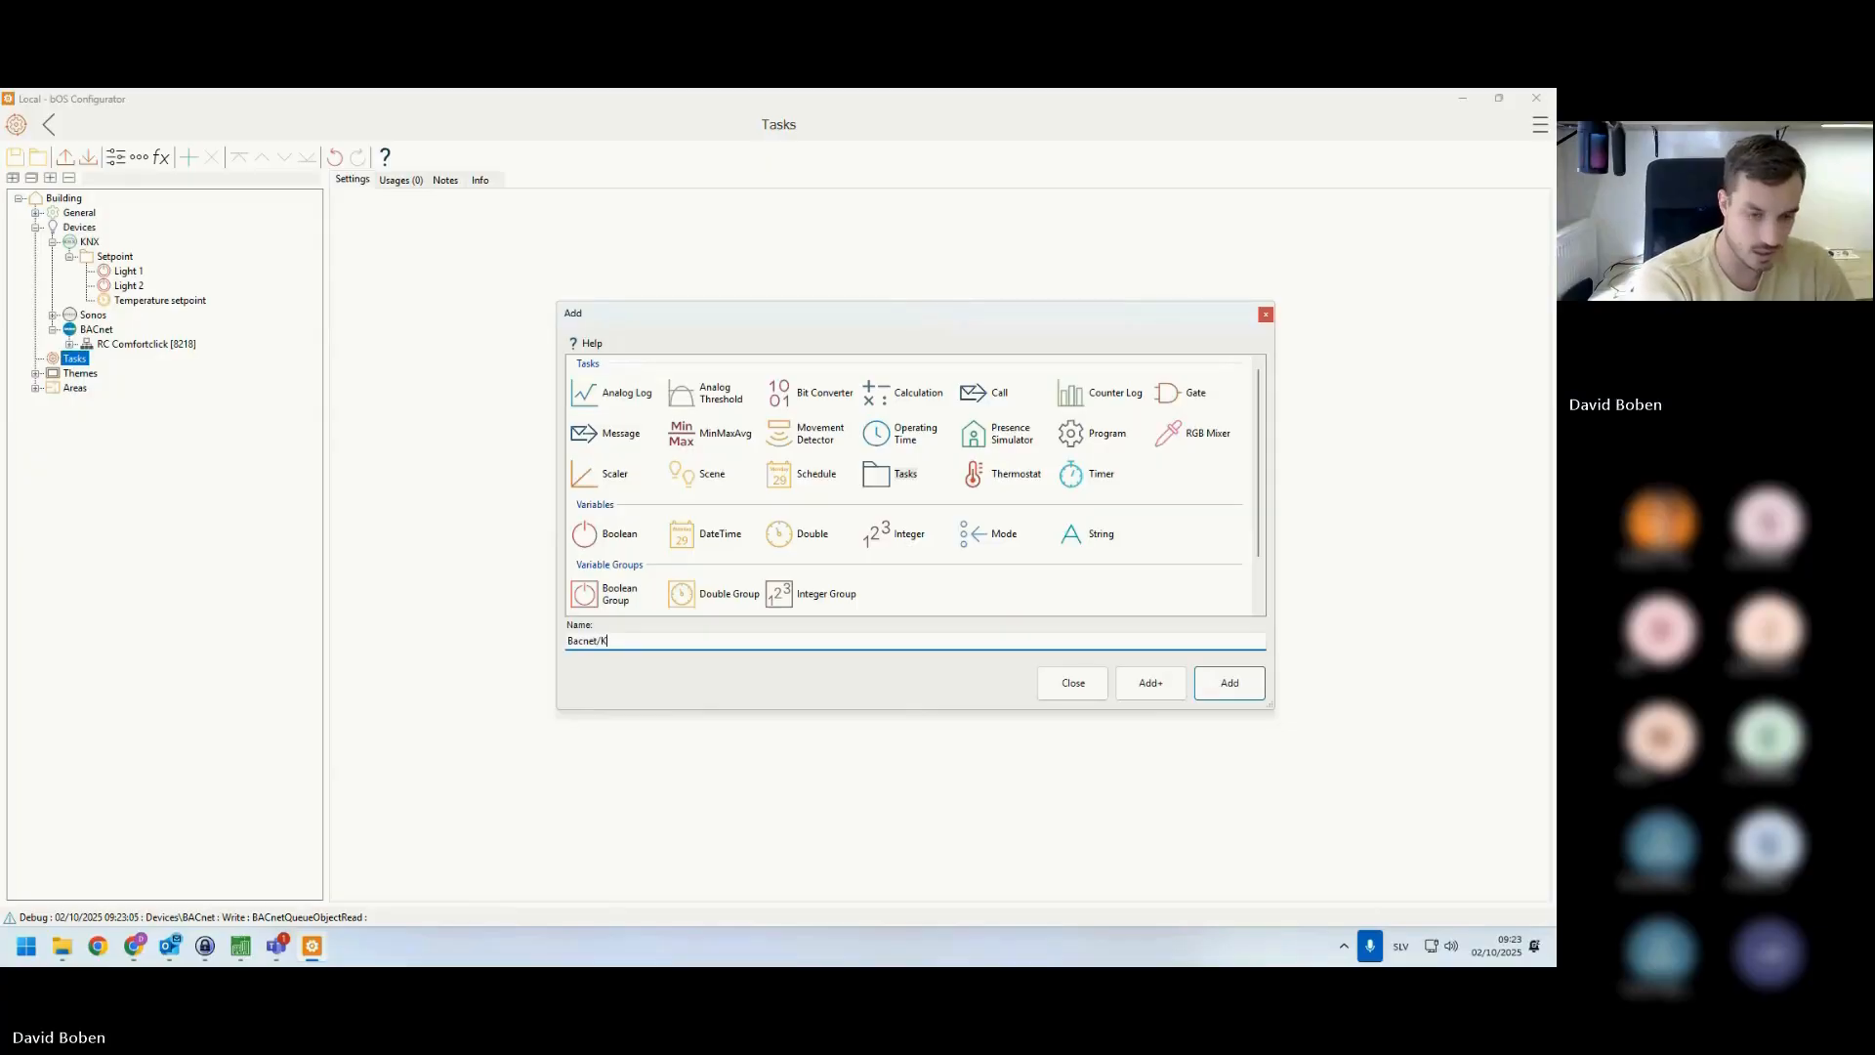
{"action": "type", "text": "NX communication"}
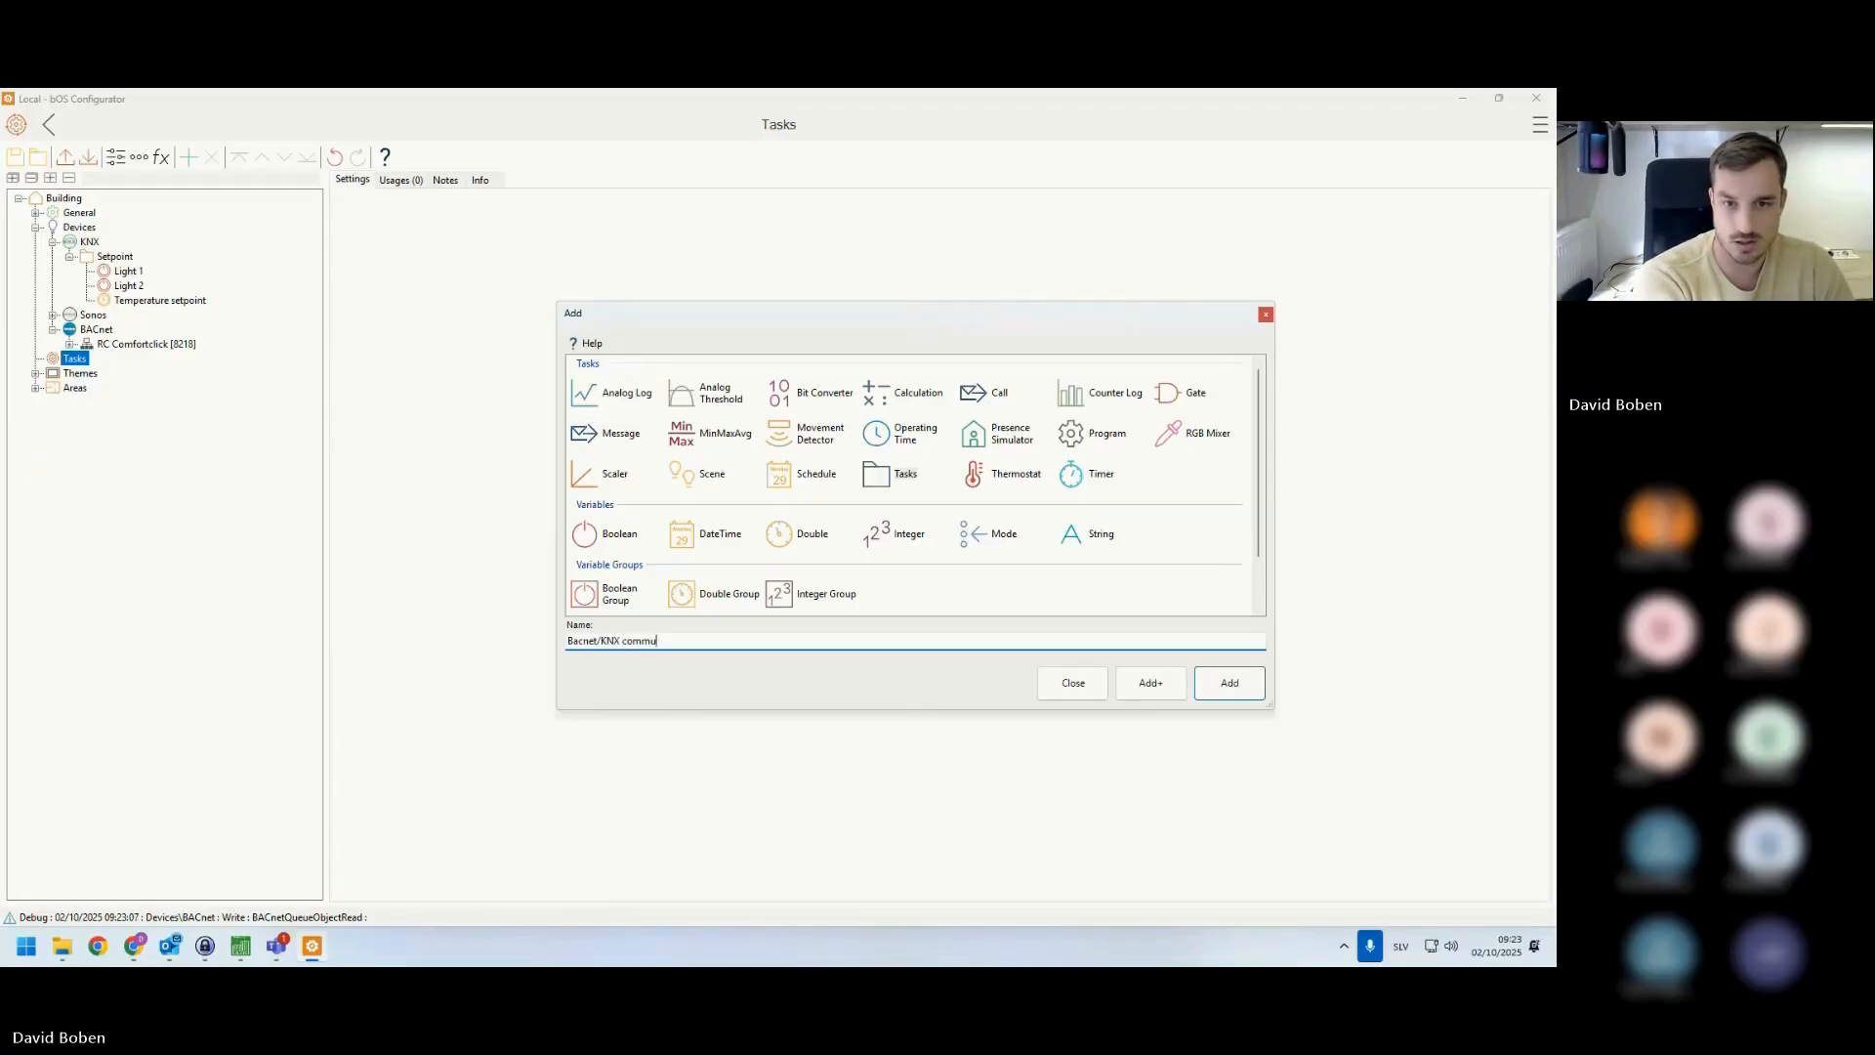
{"action": "key", "text": "Return"}
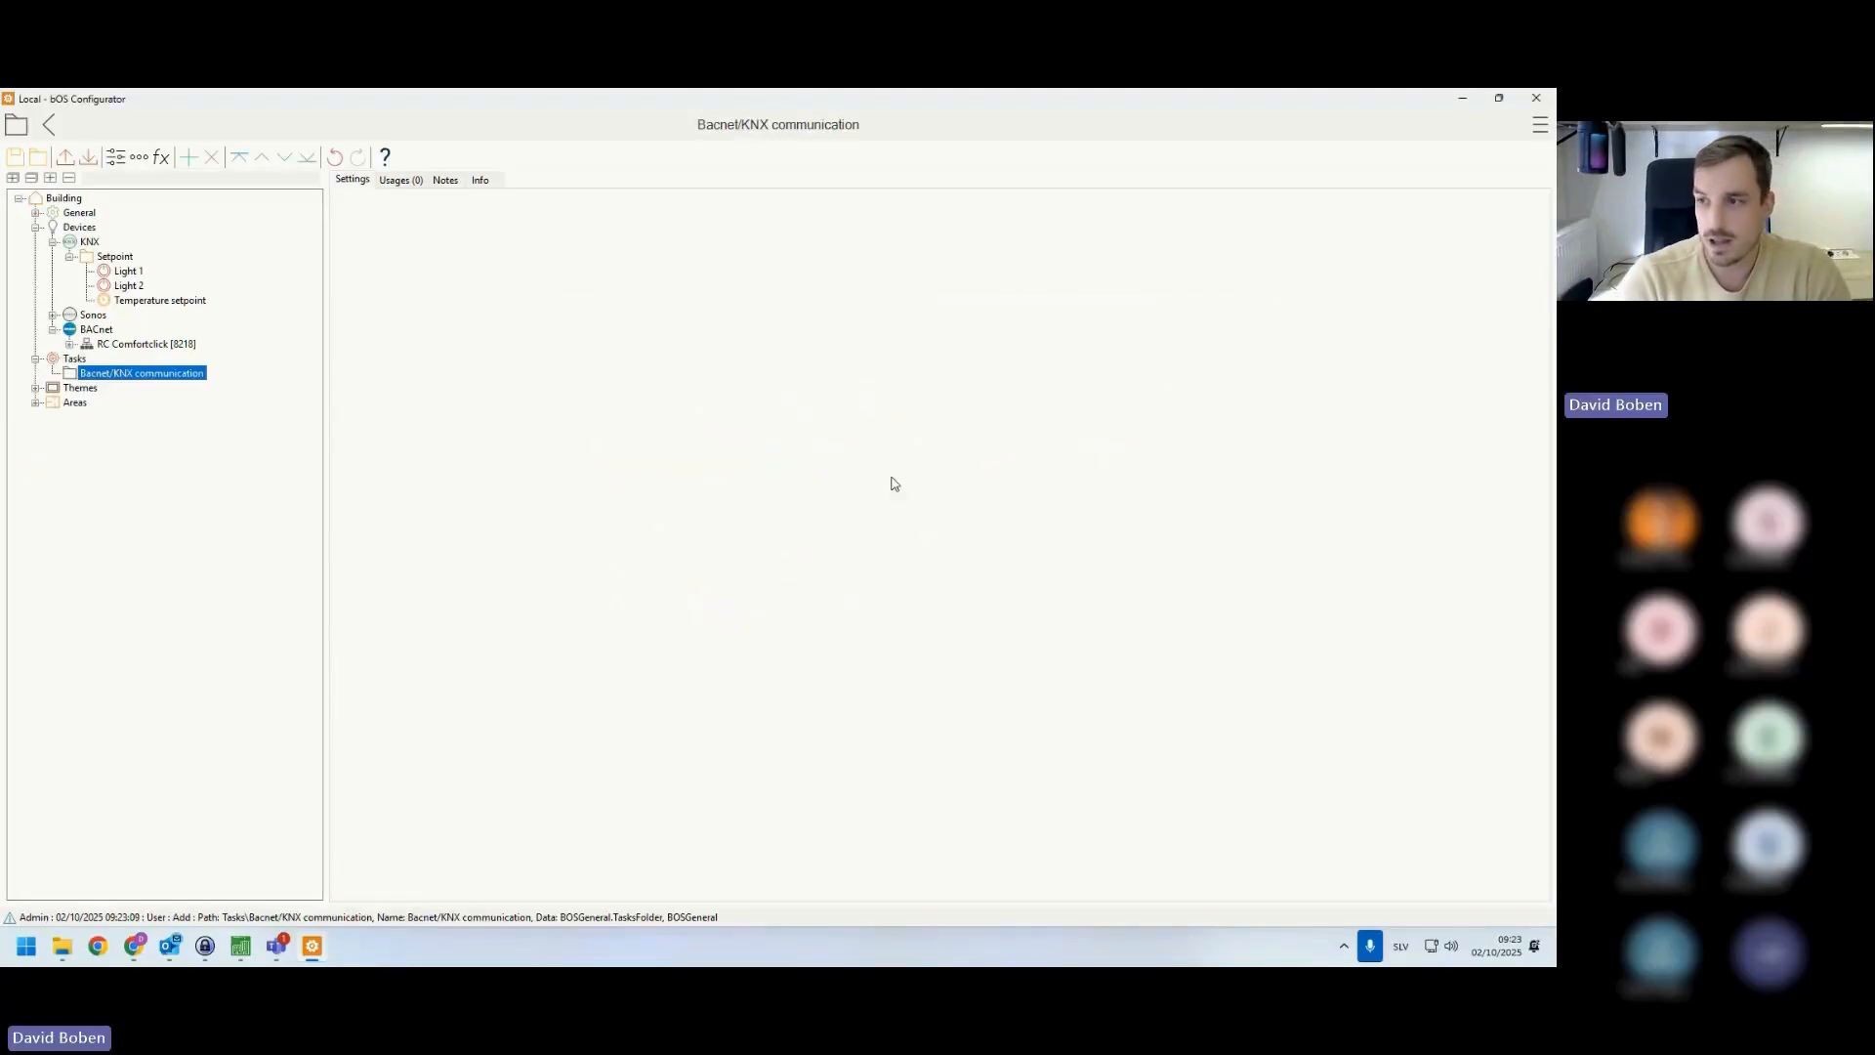
- Add two Boolean variables named "Entrance lamp" and "Ceiling lamp" to the Bacnet/KNX communication tasks folder
{"action": "right_click", "coordinate": [148, 377]}
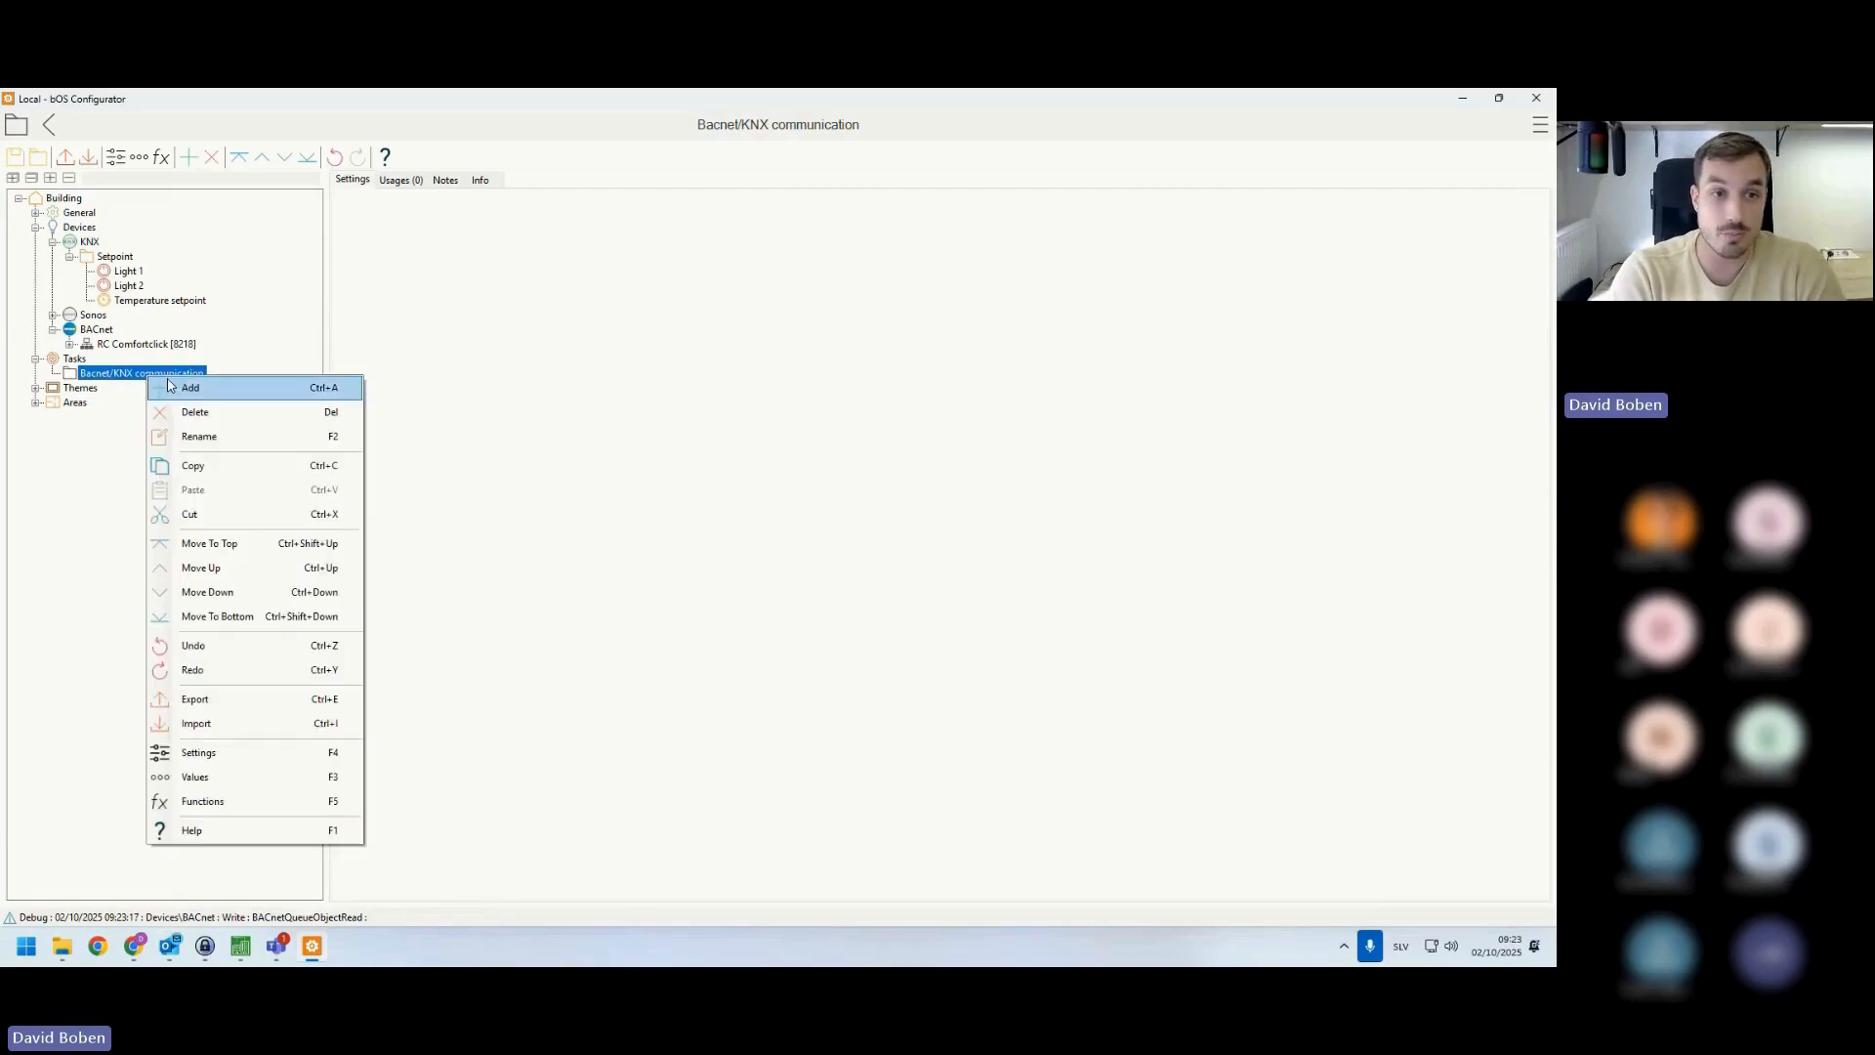
{"action": "left_click", "coordinate": [168, 386]}
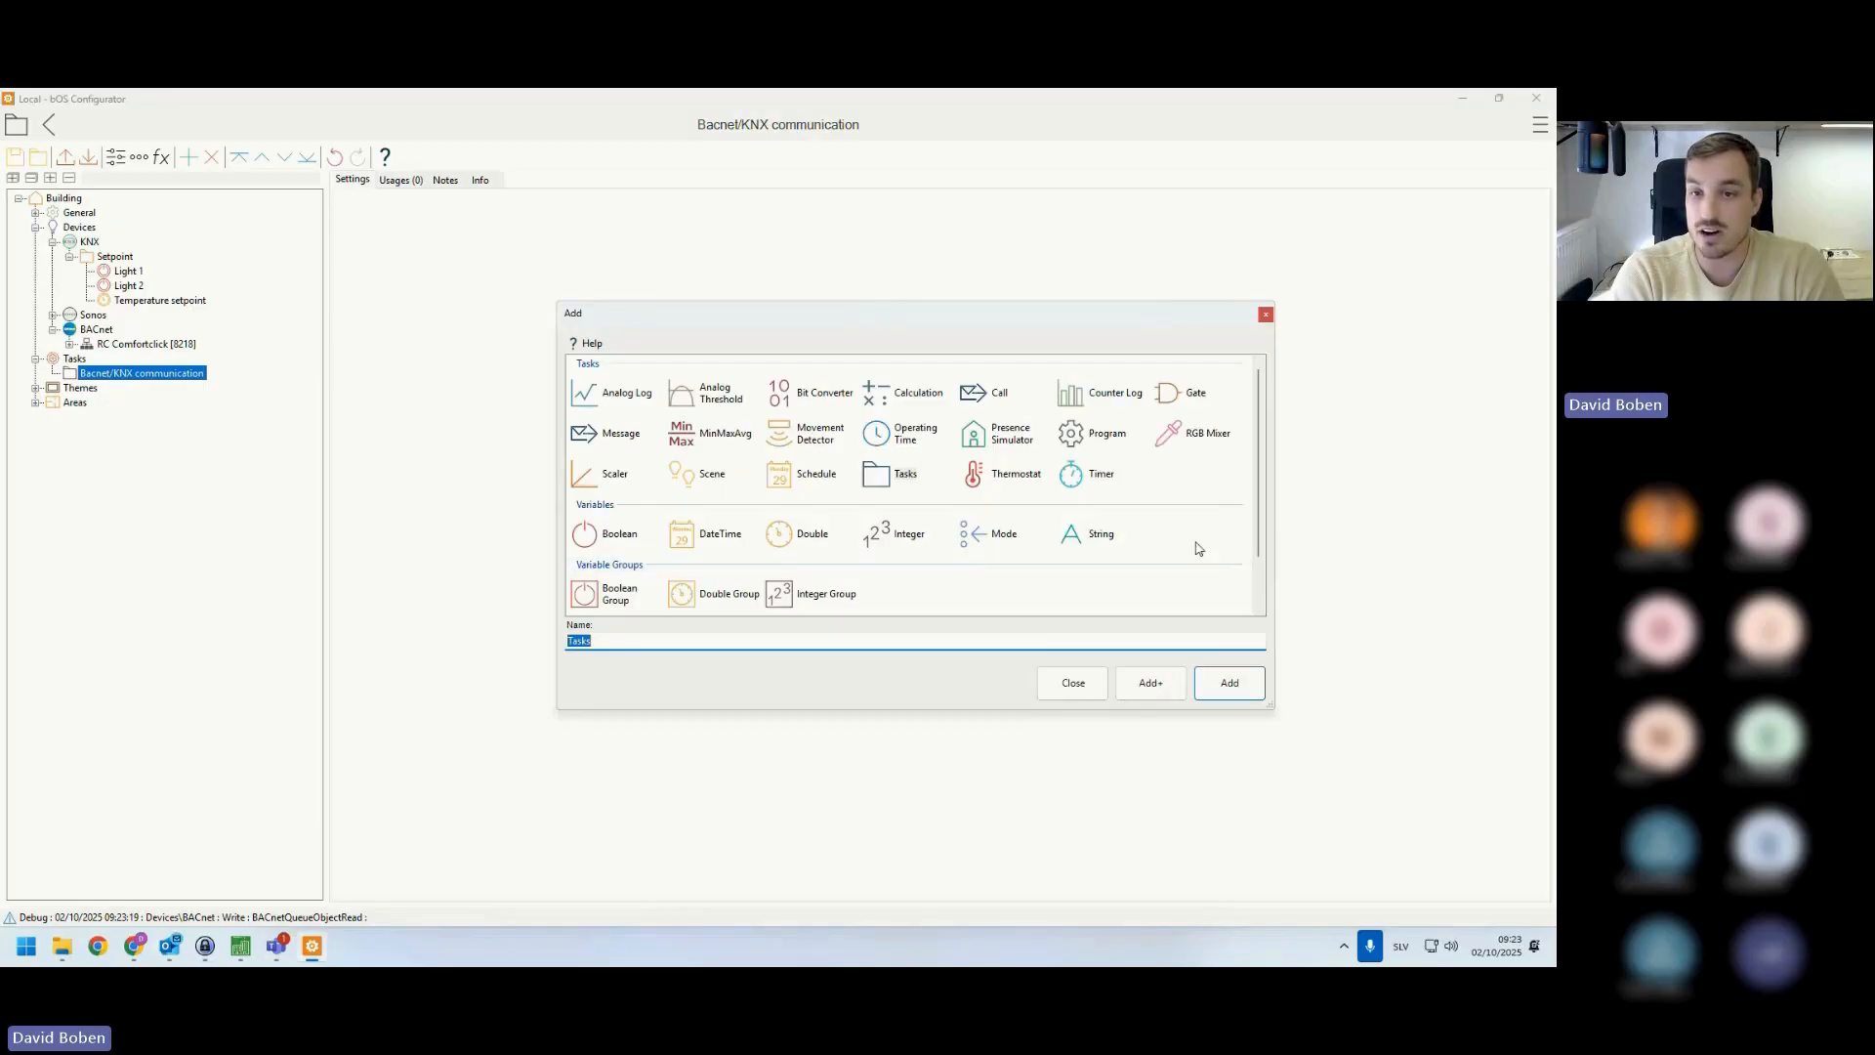
{"action": "left_click", "coordinate": [619, 534]}
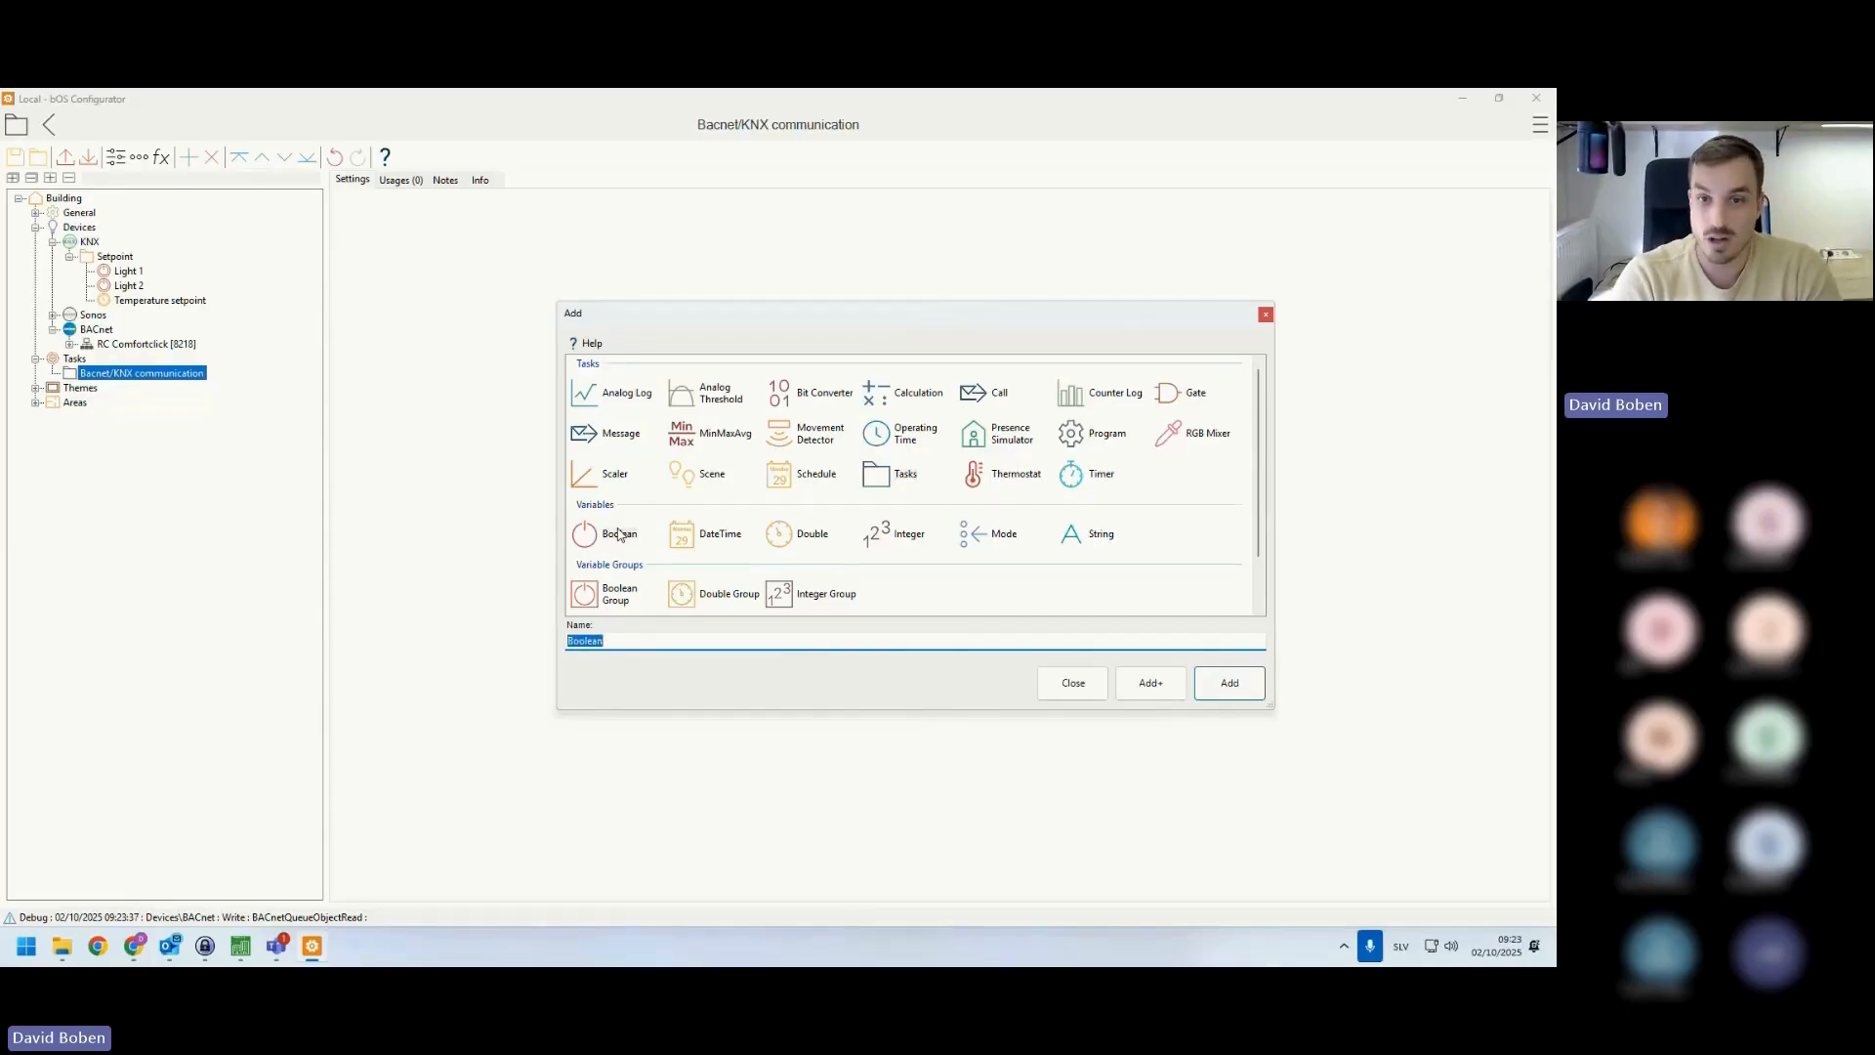
{"action": "left_click", "coordinate": [810, 543]}
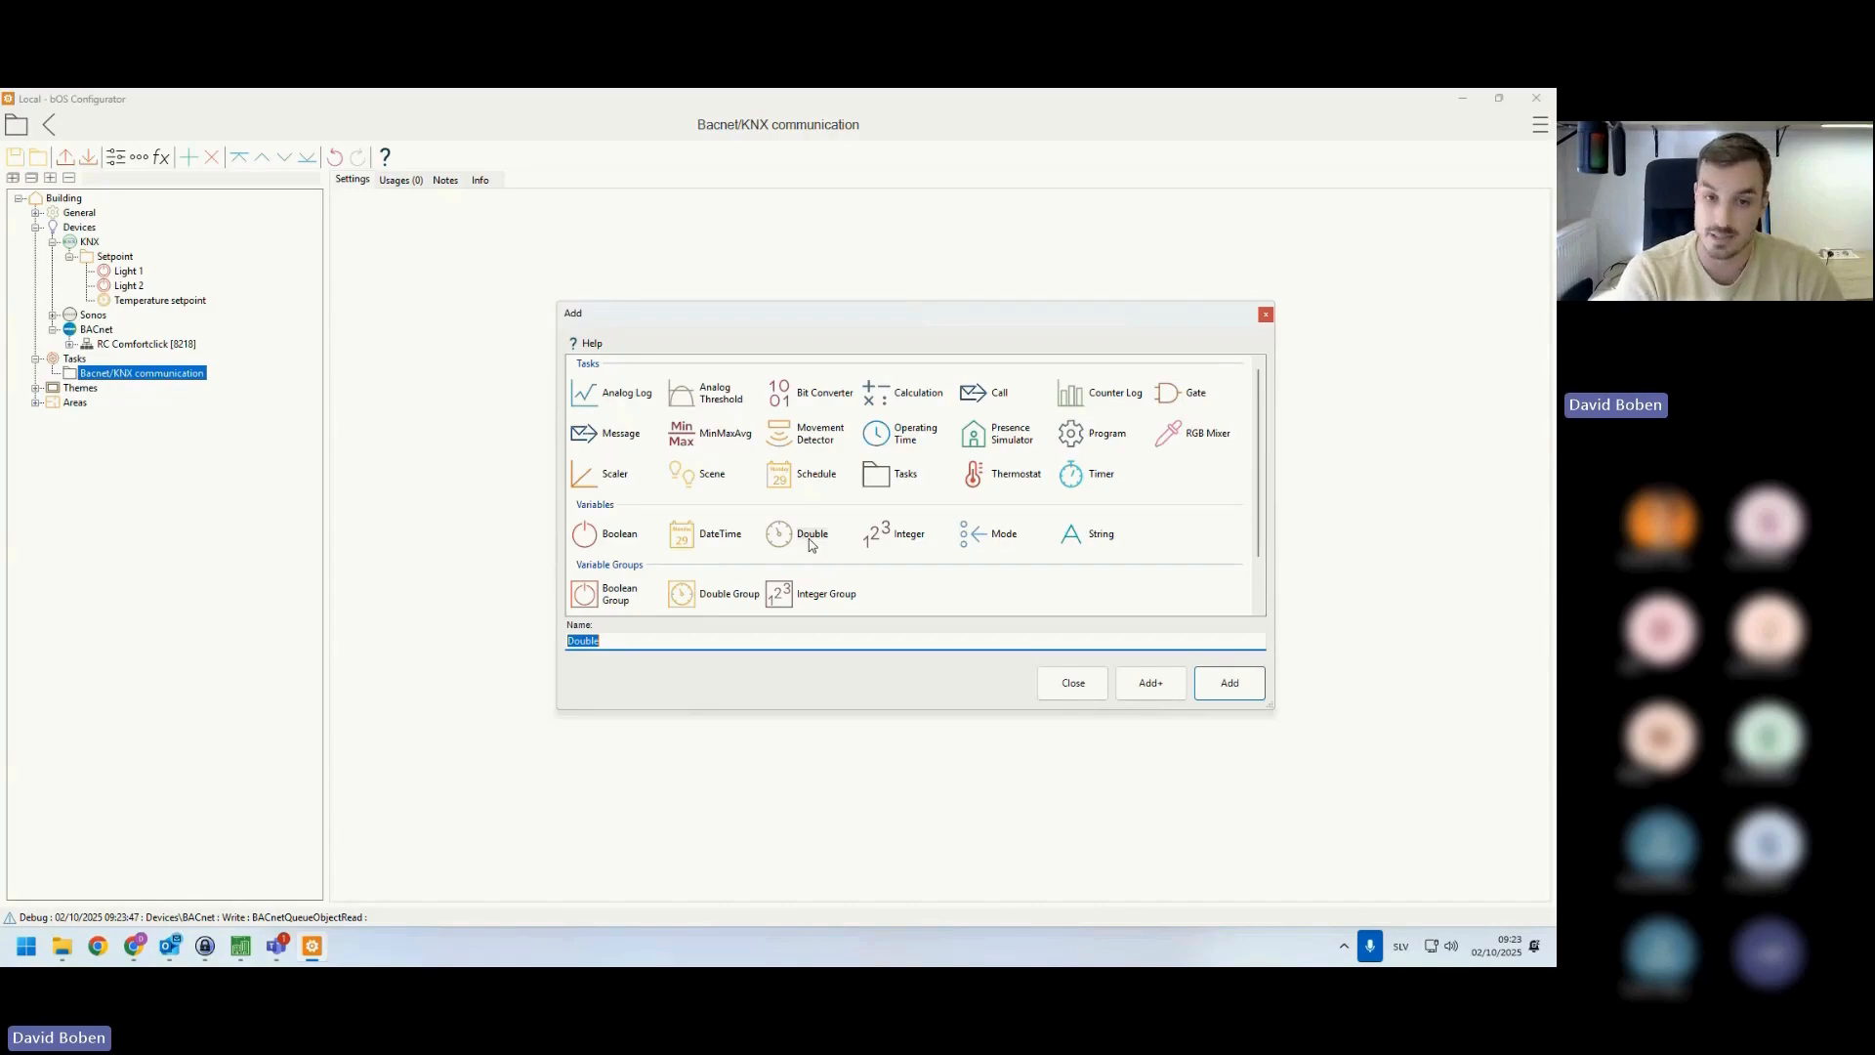
{"action": "left_click", "coordinate": [600, 537]}
{"action": "type", "text": "Entrance lamp"}
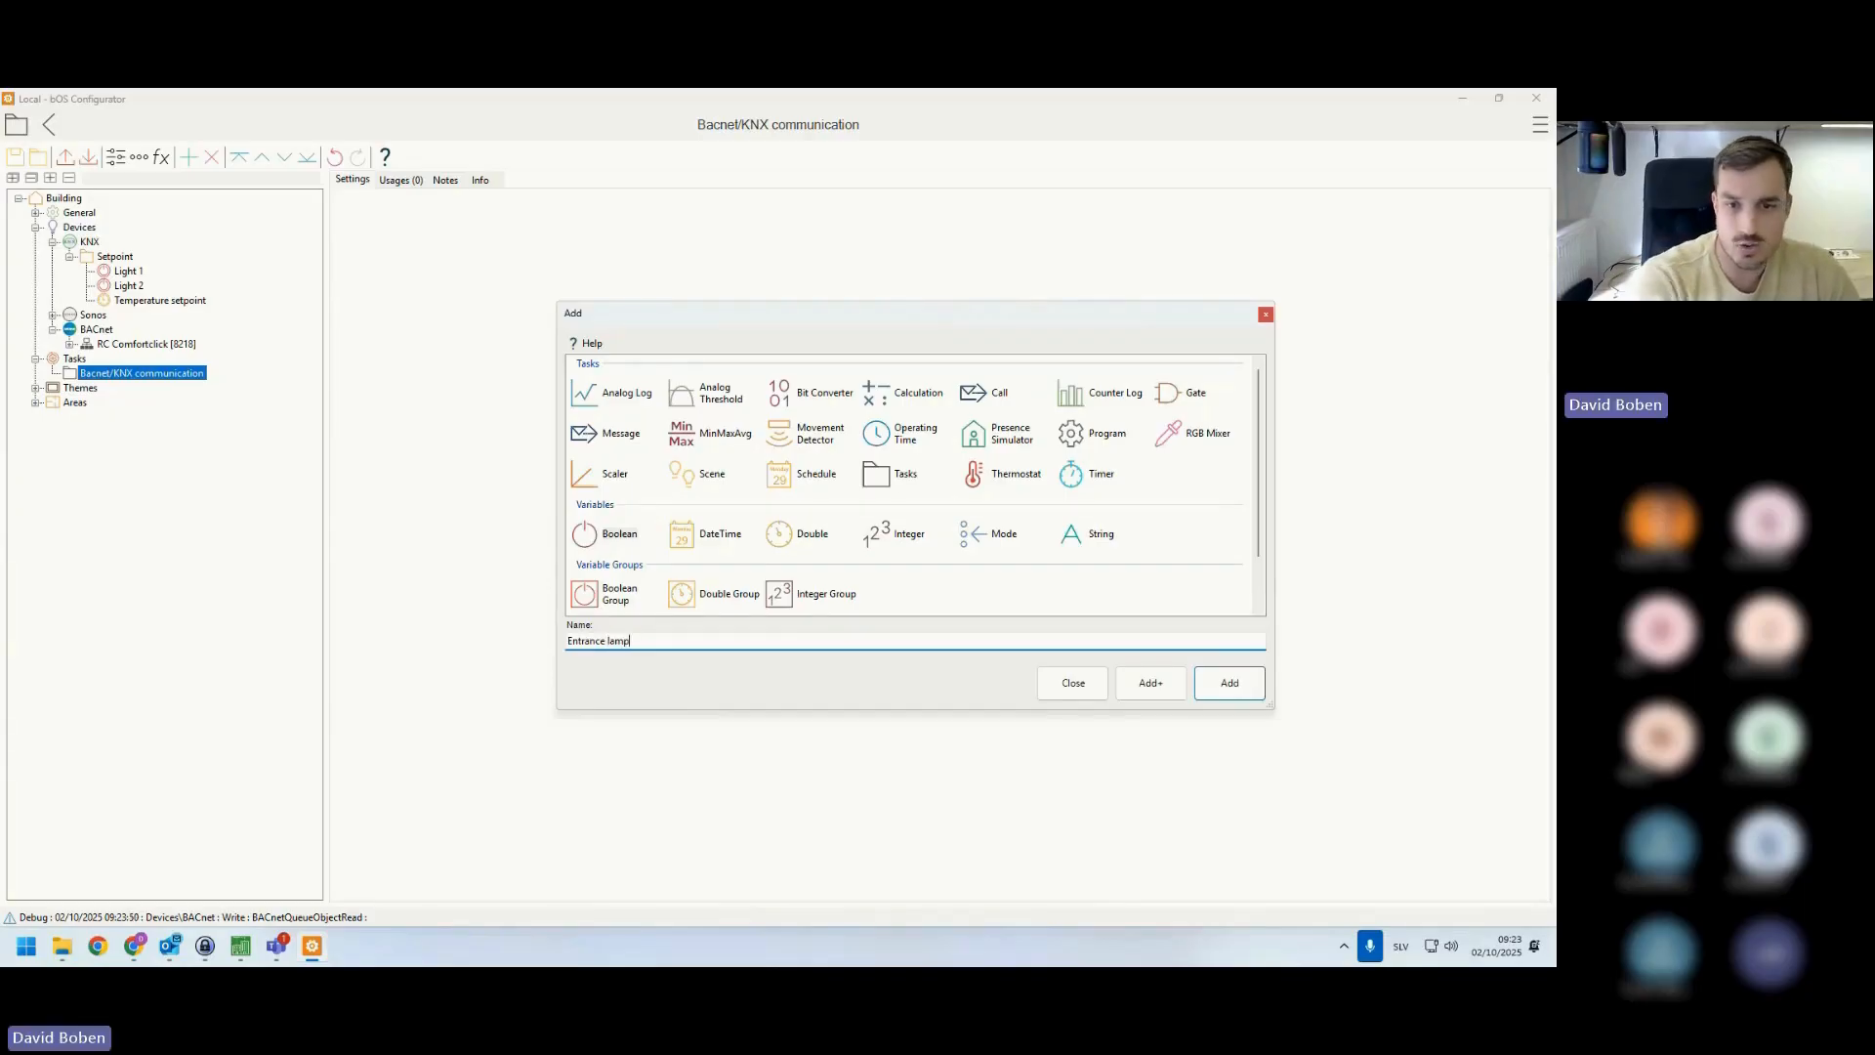
{"action": "left_click", "coordinate": [1150, 683]}
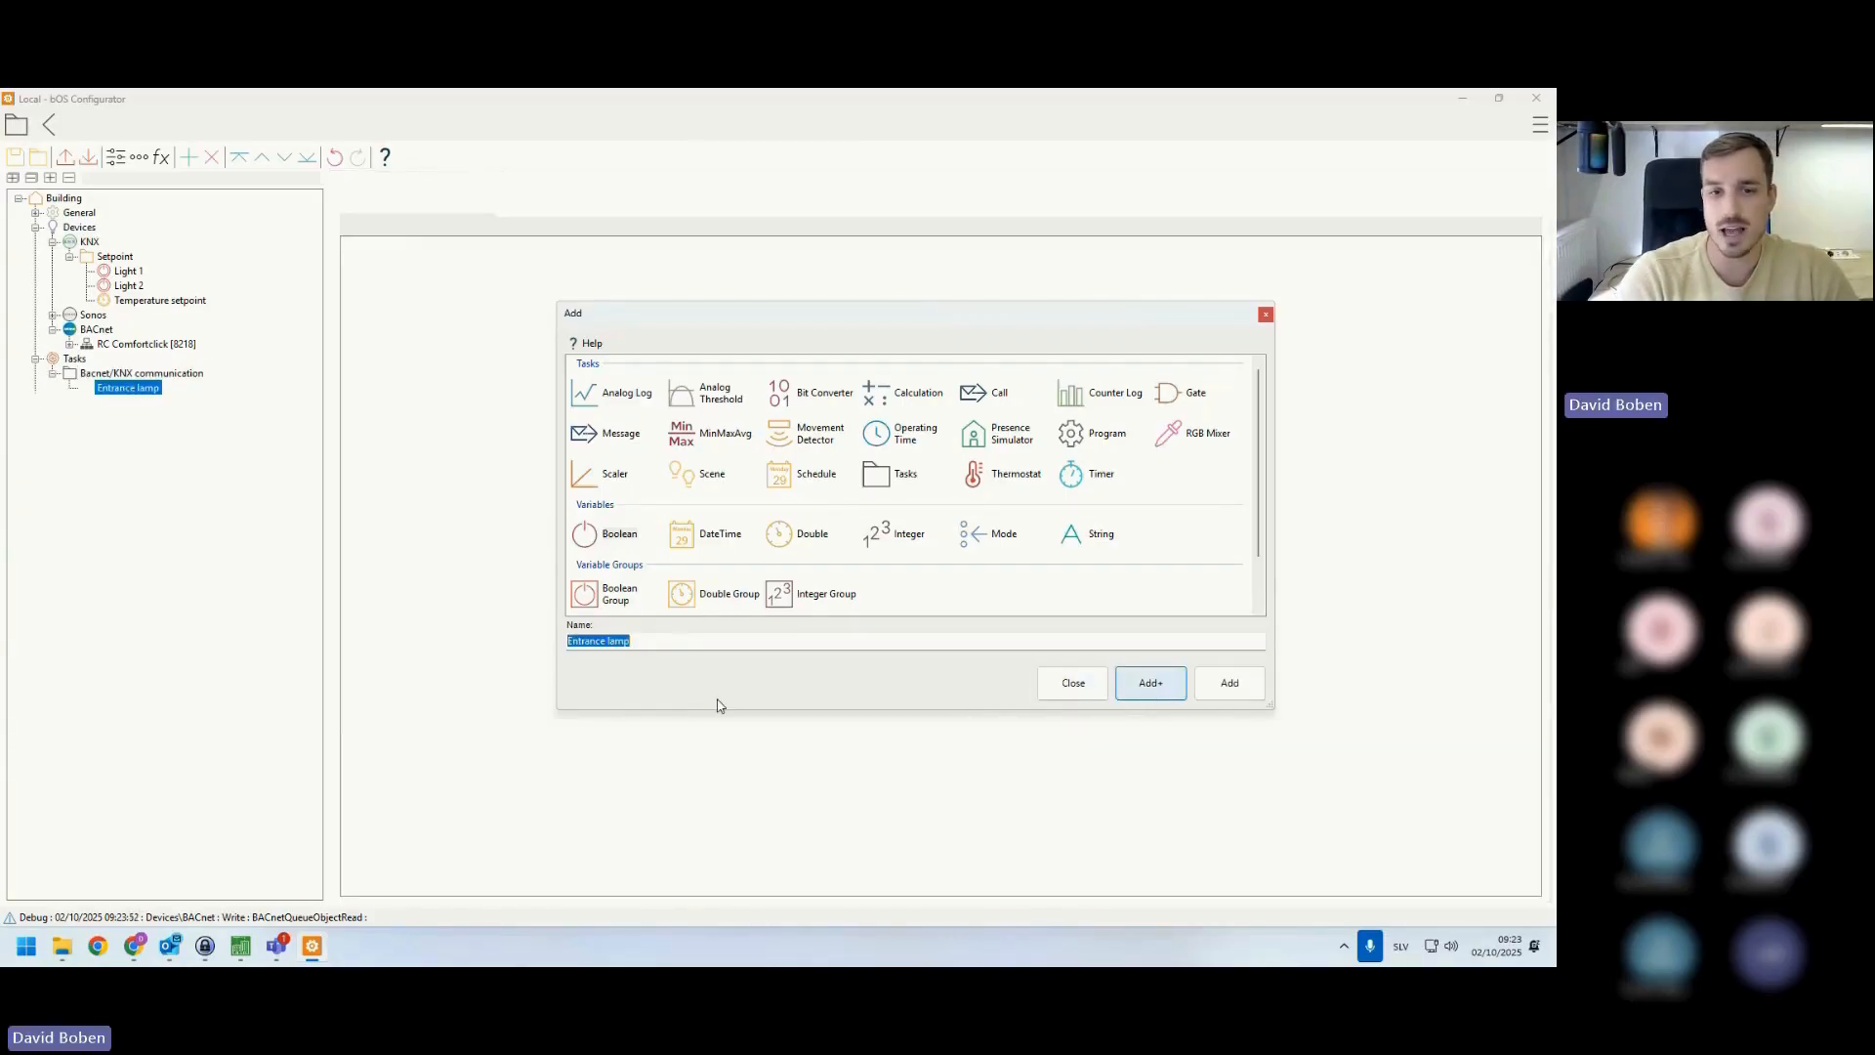
{"action": "type", "text": "Ceiling lamp"}
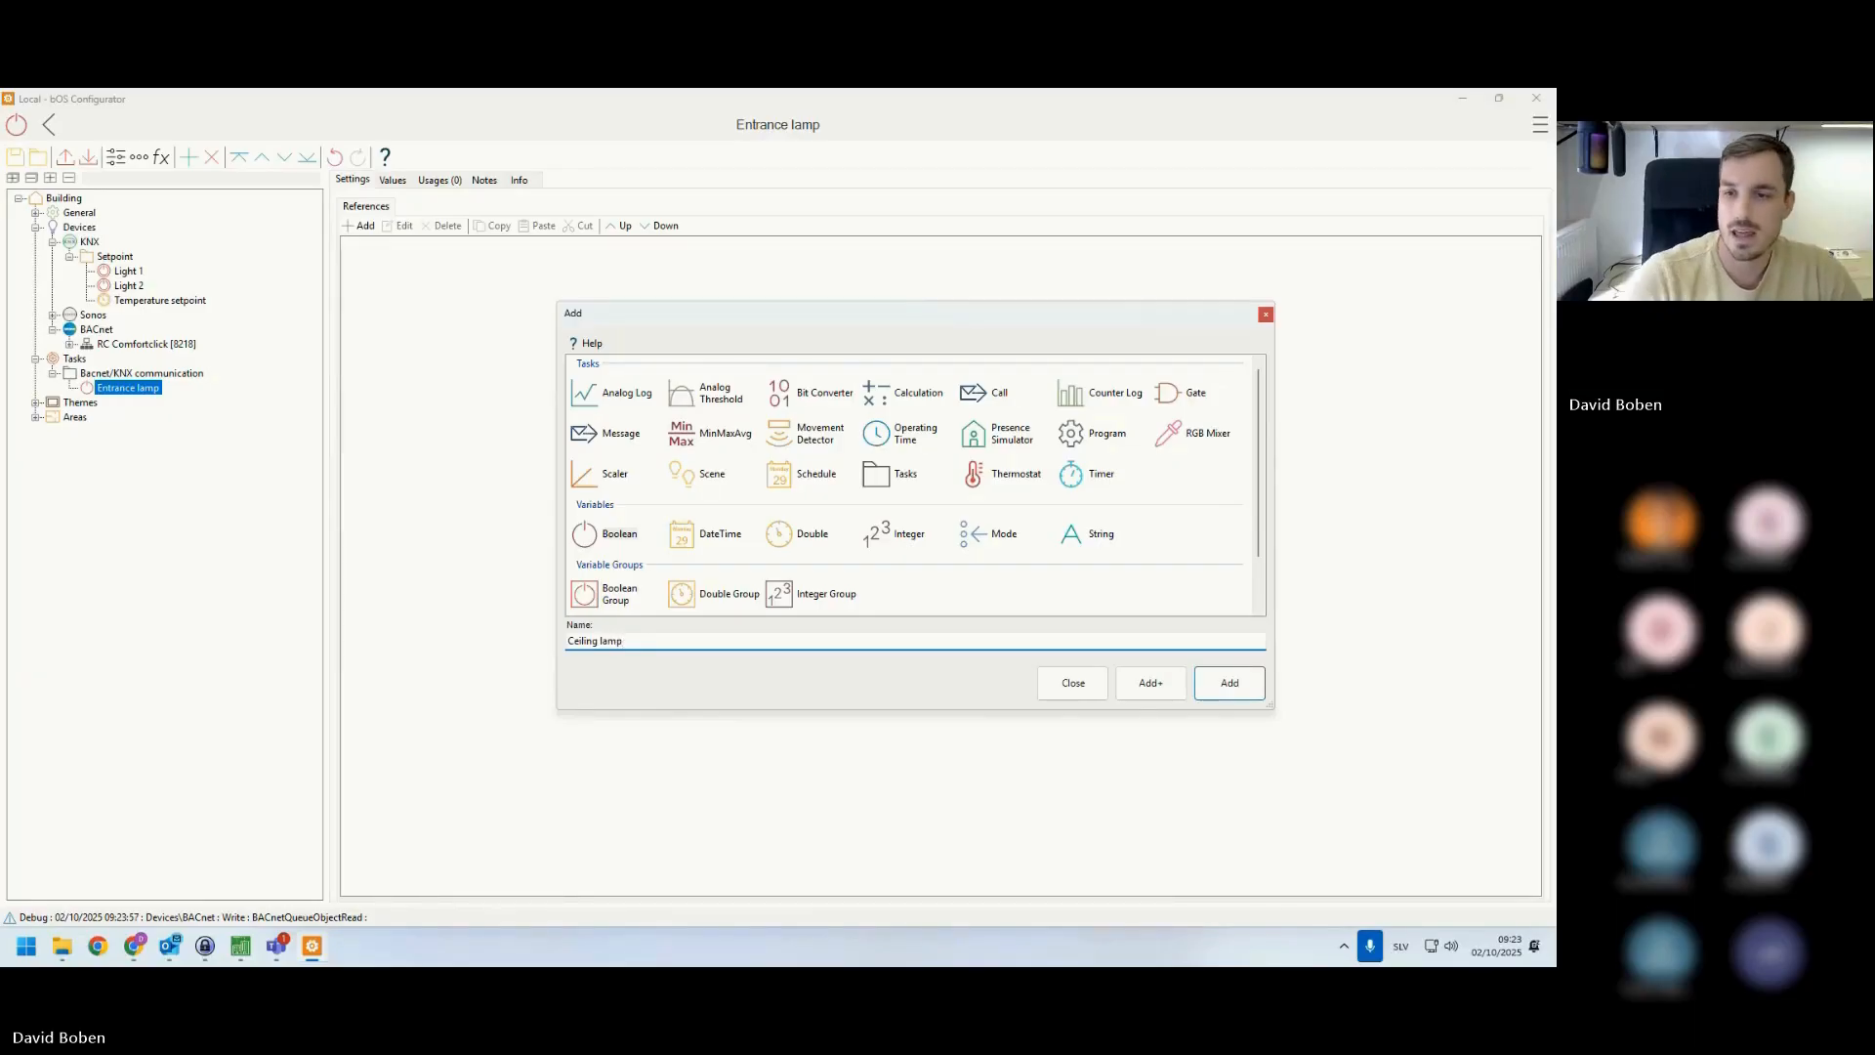
{"action": "left_click", "coordinate": [1154, 687]}
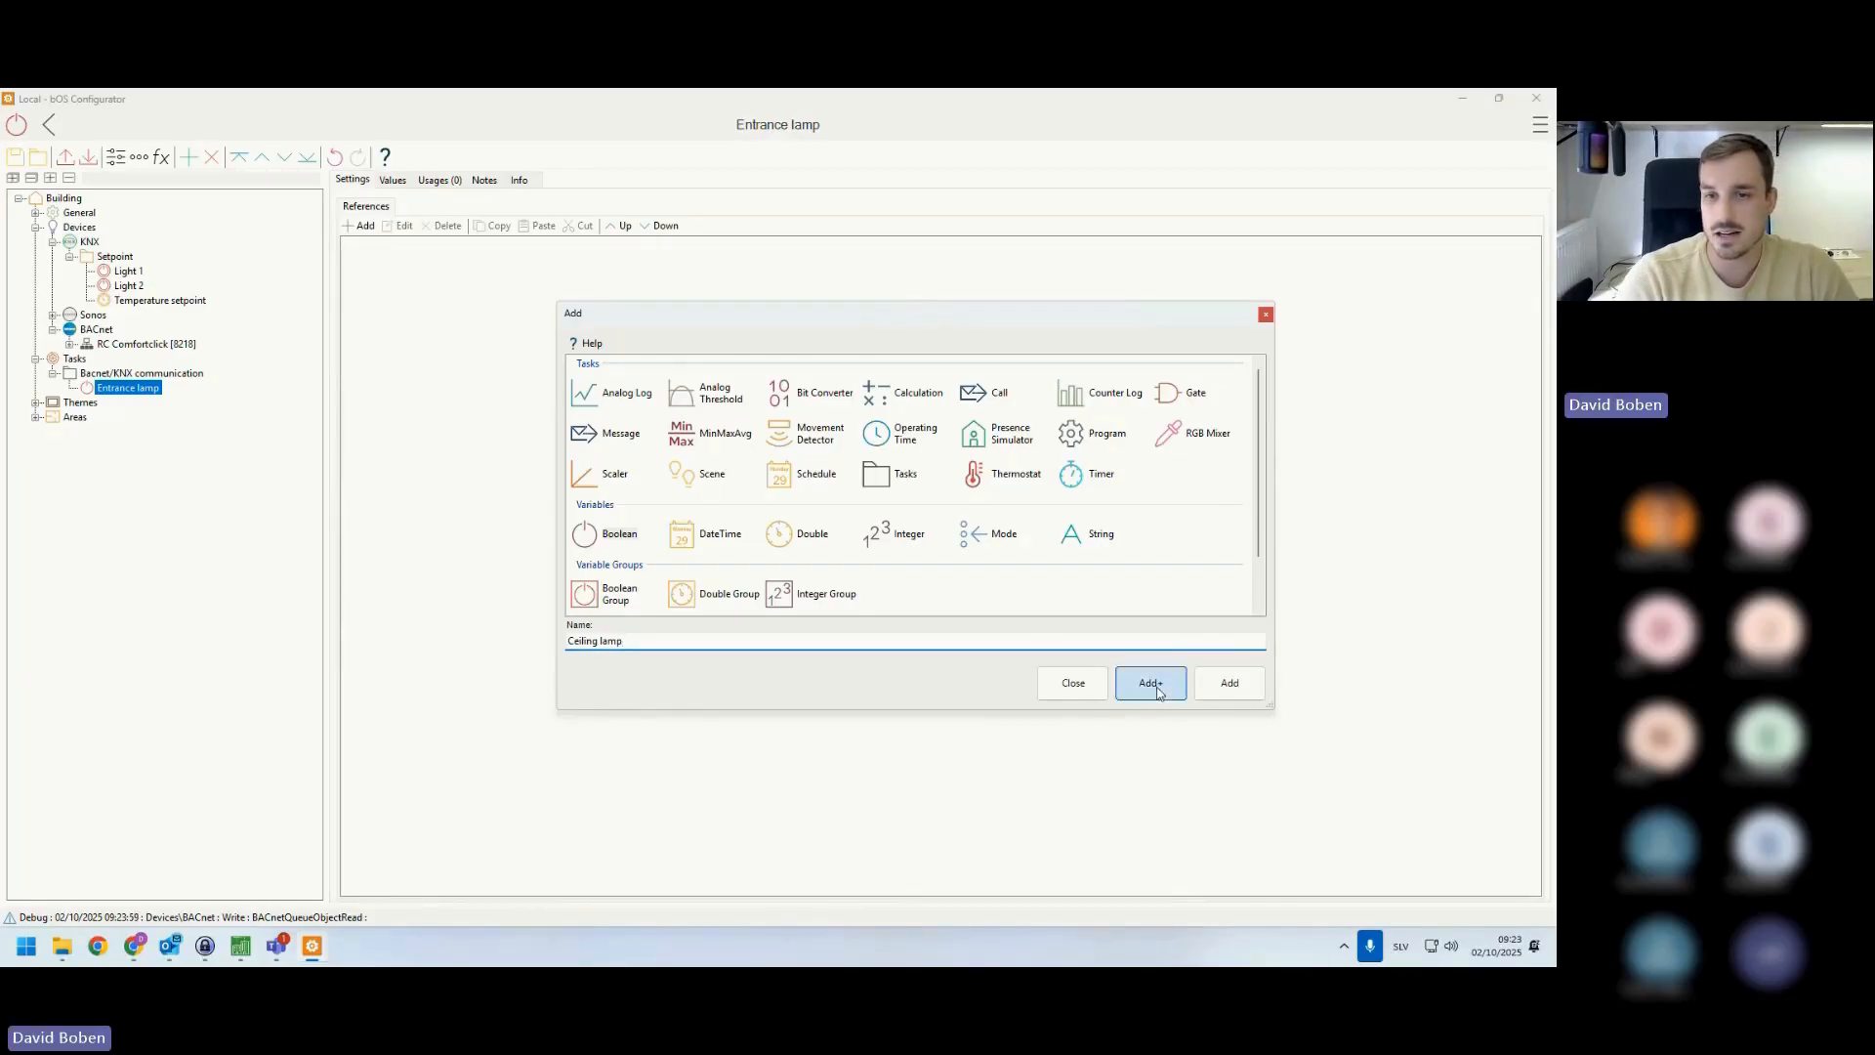
- Add a Double variable named "Temperature setpoint" to the Bacnet/KNX communication folder and finish adding variables
{"action": "left_click", "coordinate": [815, 535]}
{"action": "type", "text": "te"}
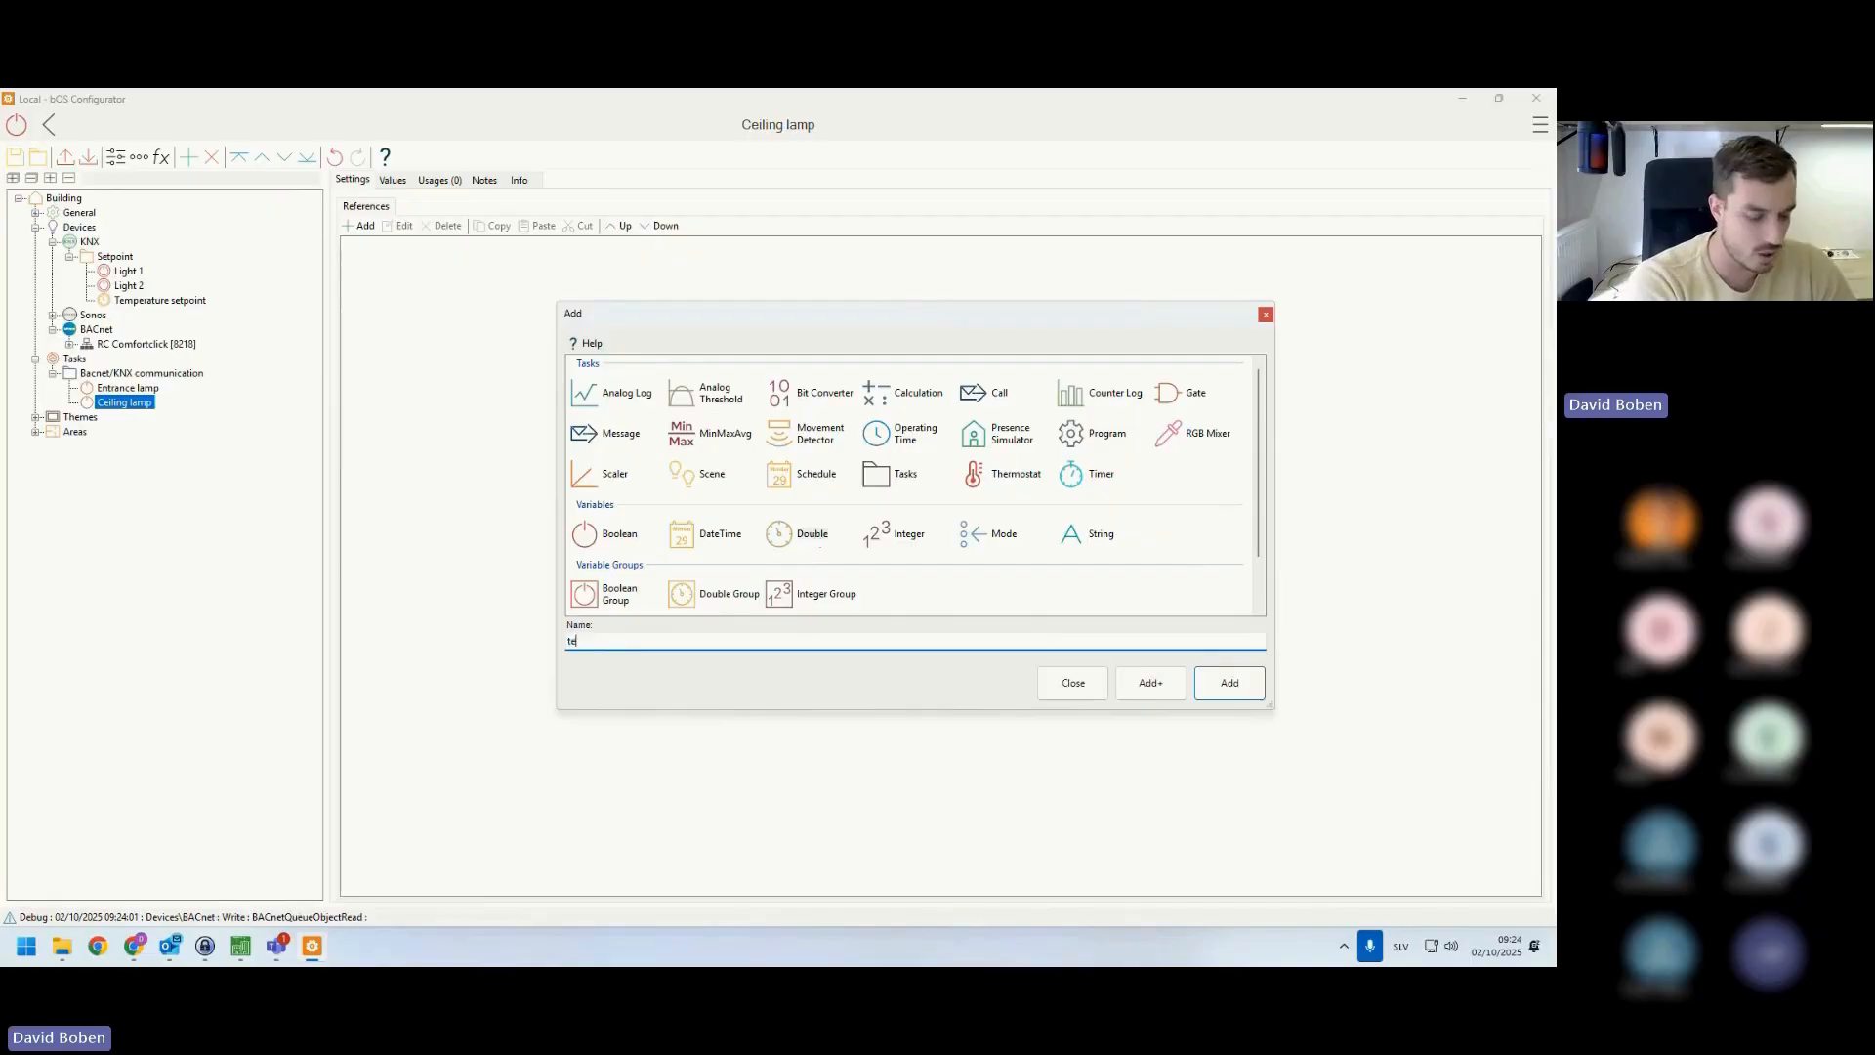
{"action": "type", "text": "mpe"}
{"action": "key", "text": "BackSpace"}
{"action": "key", "text": "BackSpace"}
{"action": "key", "text": "BackSpace"}
{"action": "key", "text": "BackSpace"}
{"action": "key", "text": "BackSpace"}
{"action": "type", "text": "Temperature set"}
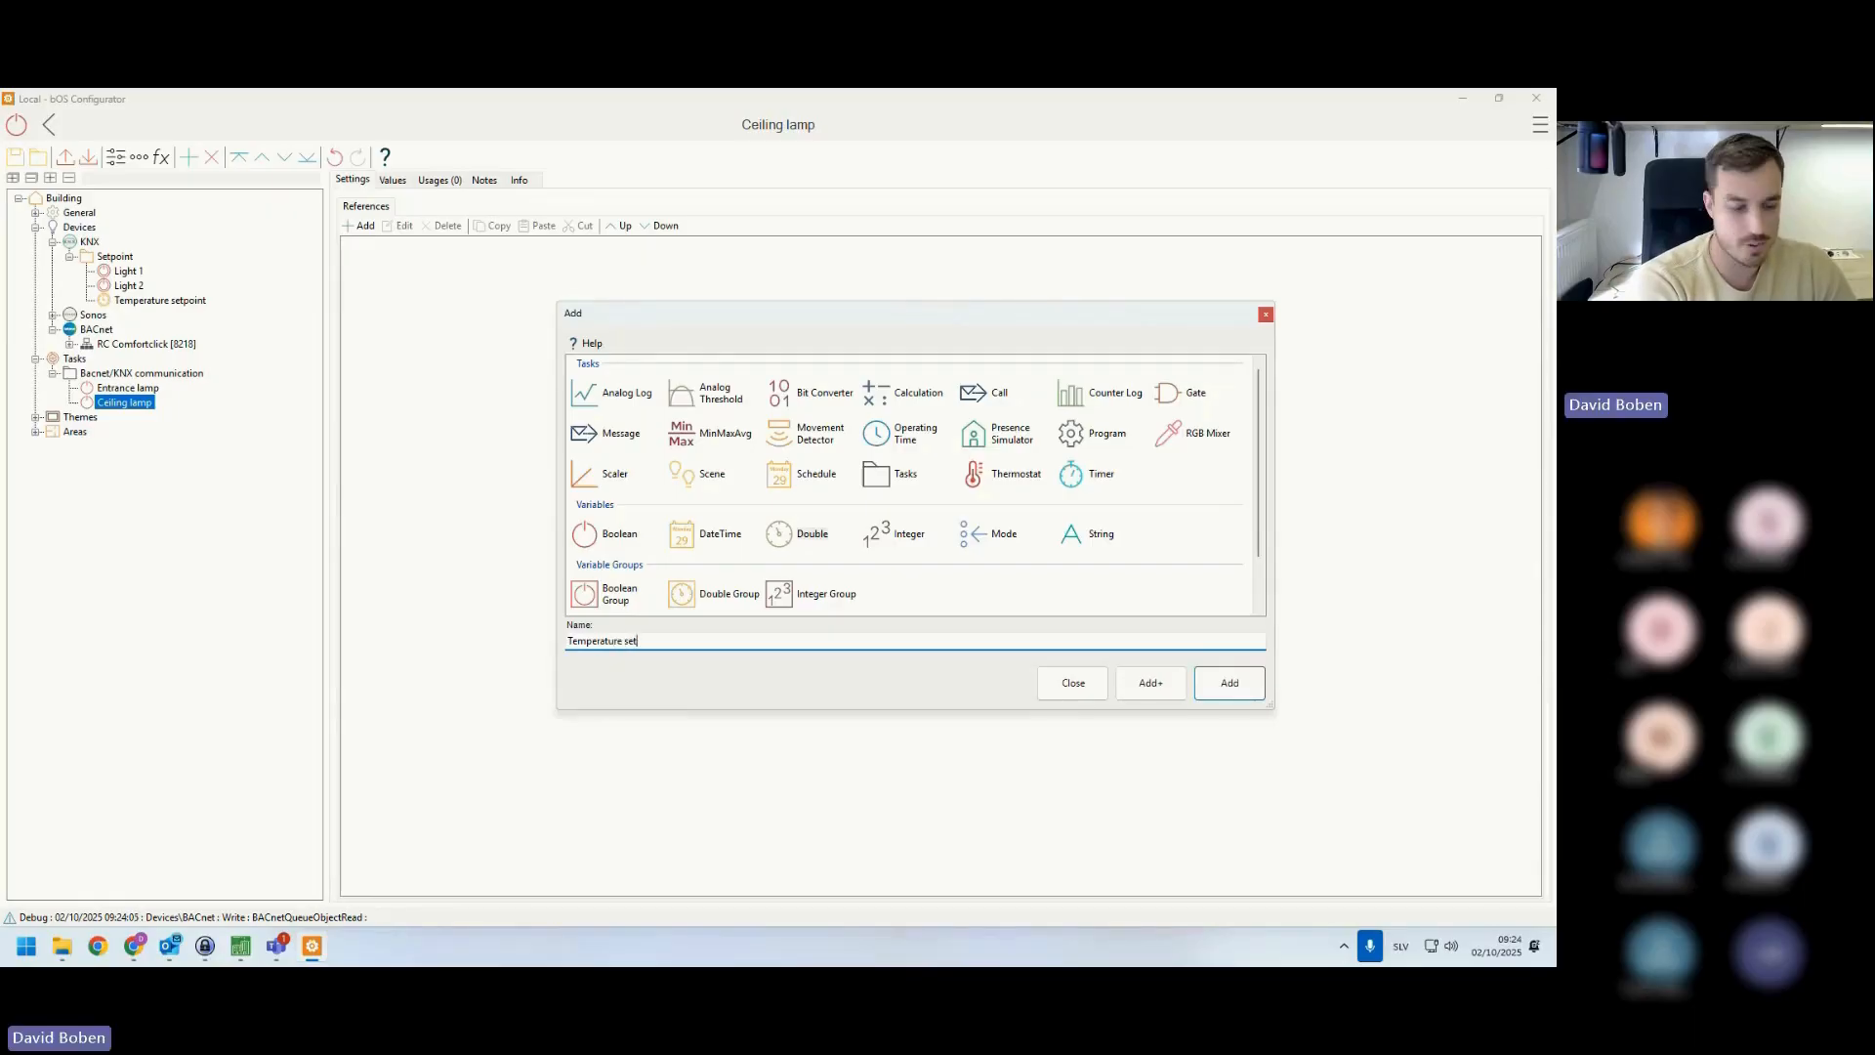
{"action": "type", "text": "p"}
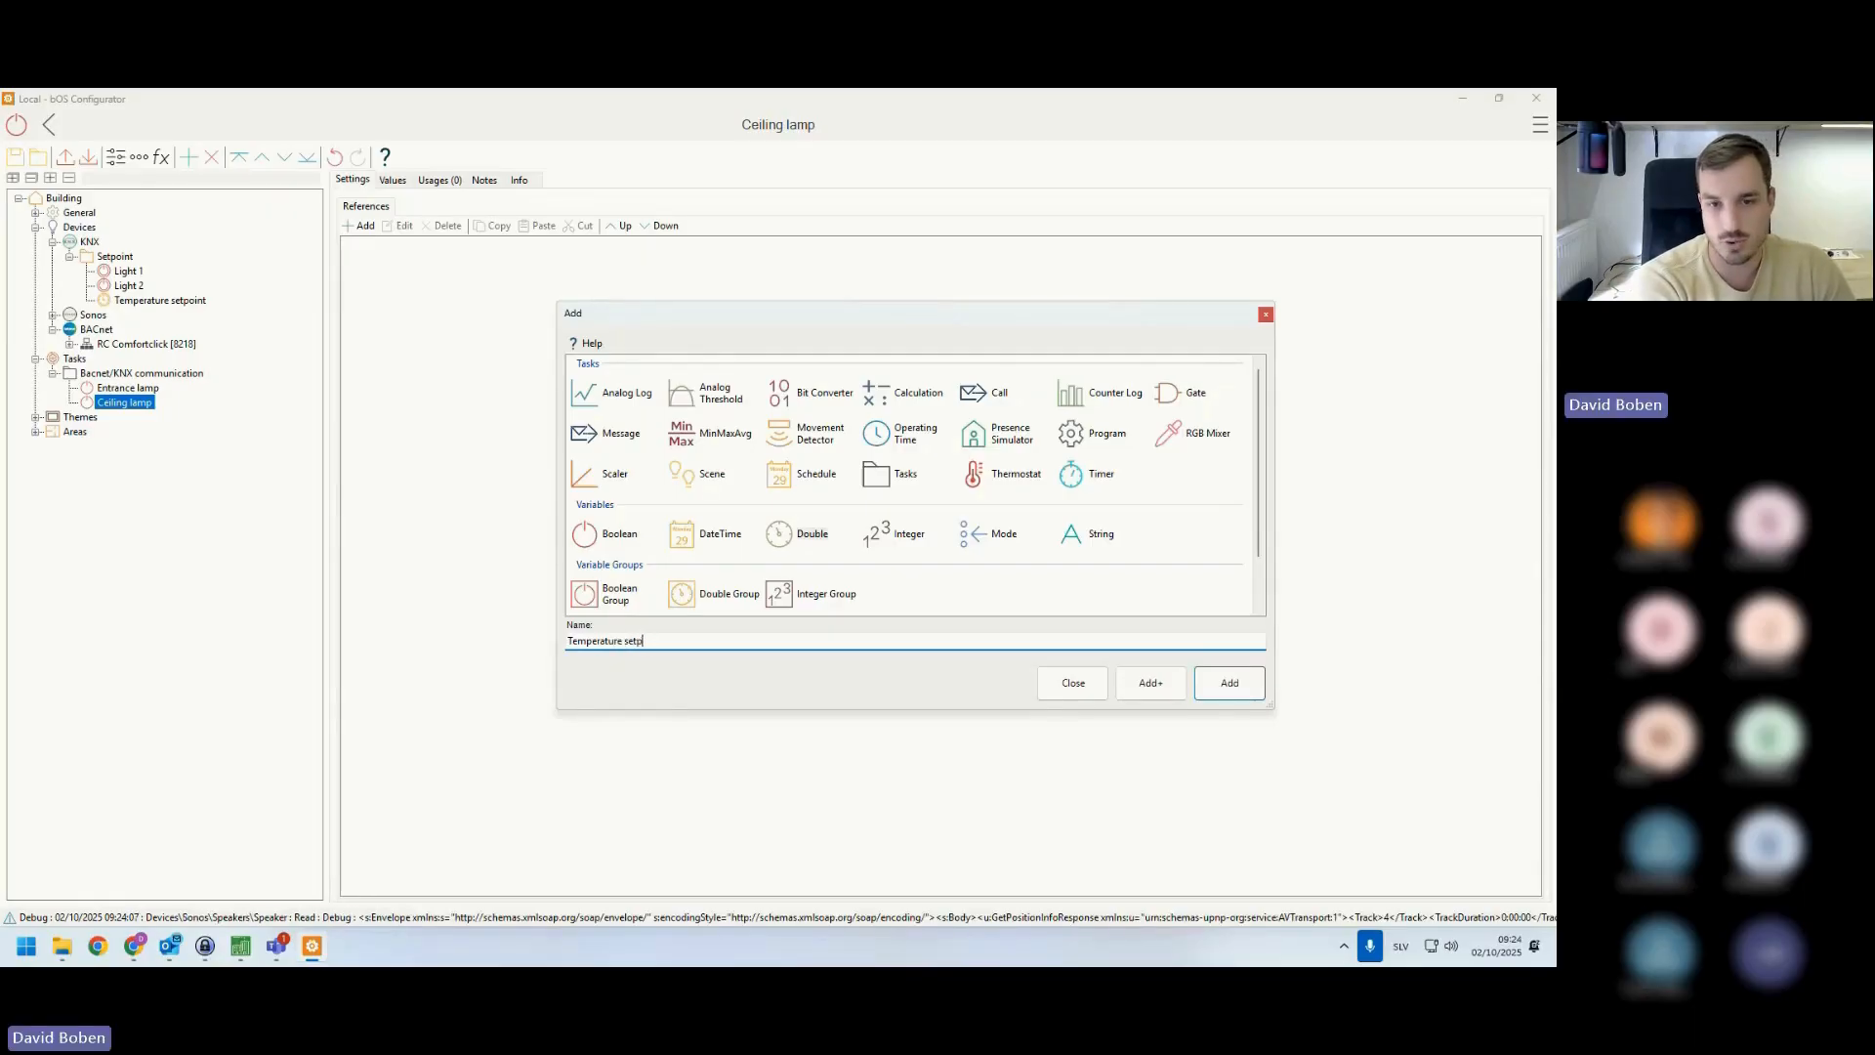
{"action": "type", "text": "oint"}
{"action": "key", "text": "Return"}
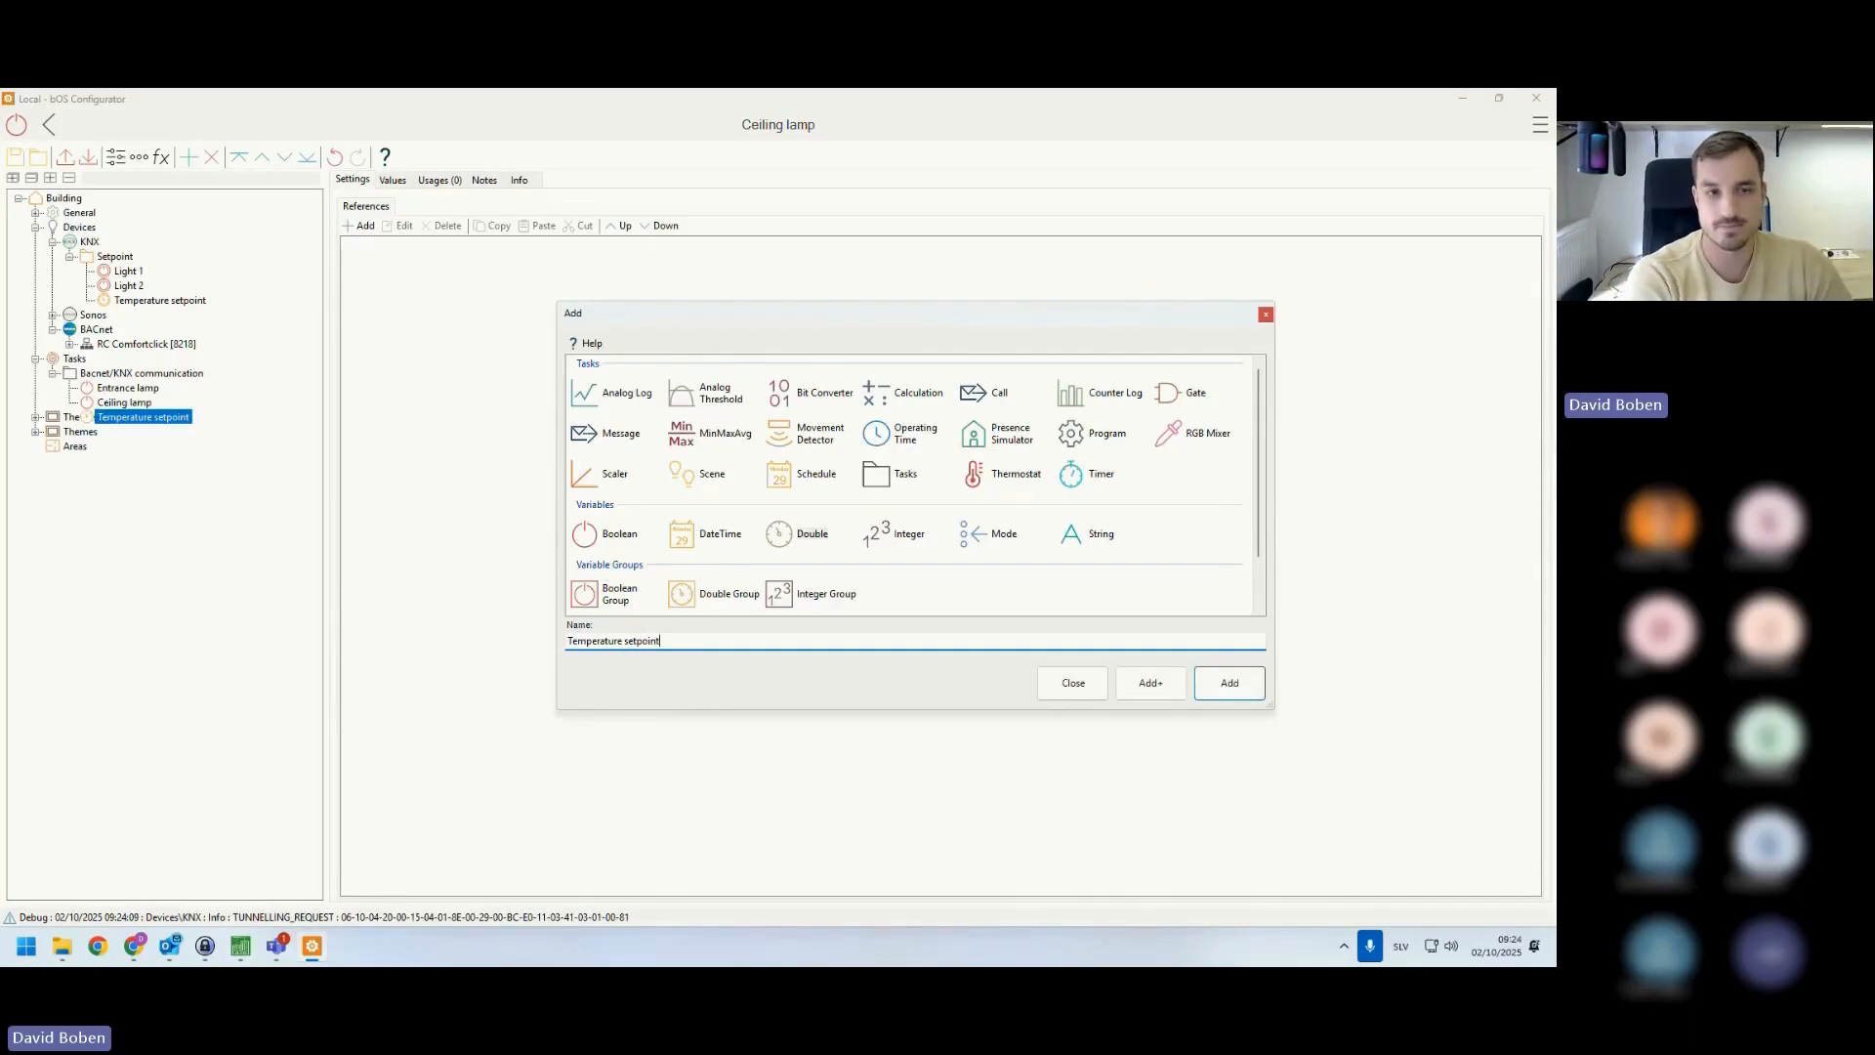
- Add a reference to the Value of the RC Comfortclick BACnet object "Ceiling lamp" in the Ceiling lamp variable
{"action": "left_click", "coordinate": [124, 392]}
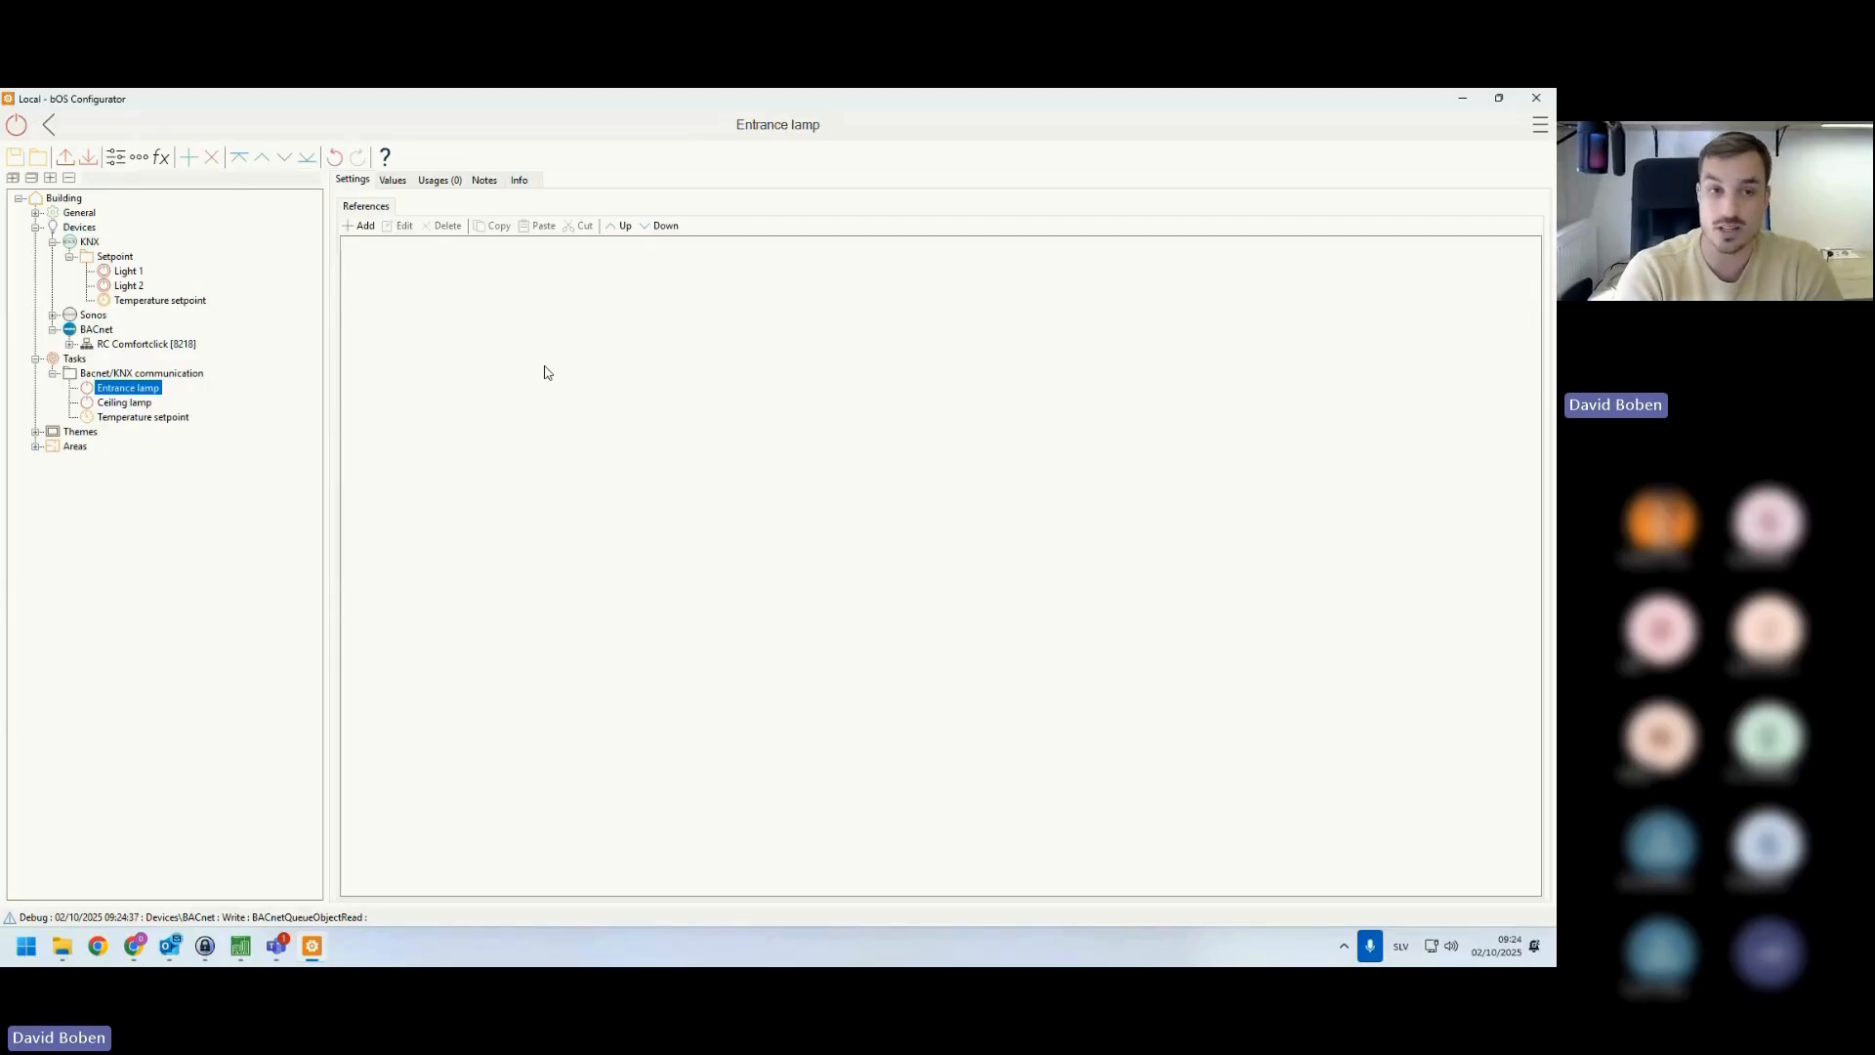
{"action": "left_click", "coordinate": [115, 402]}
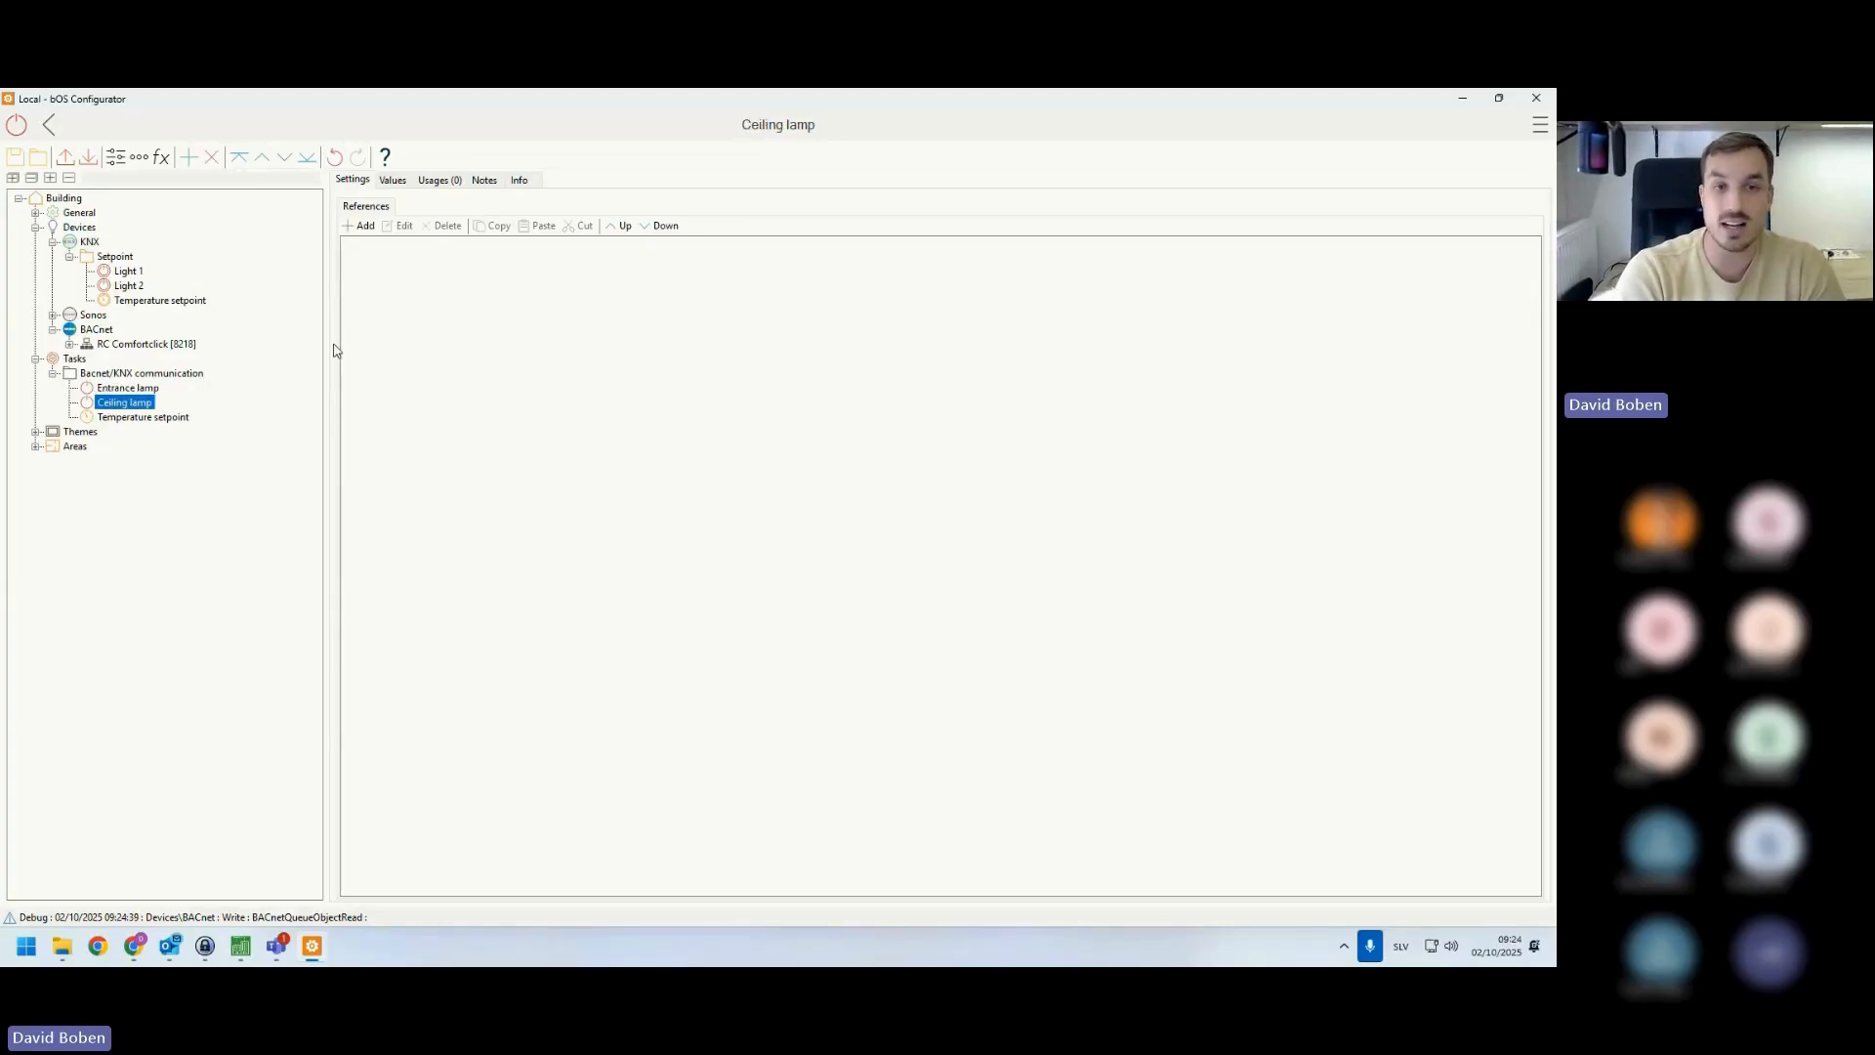
{"action": "left_click", "coordinate": [363, 226]}
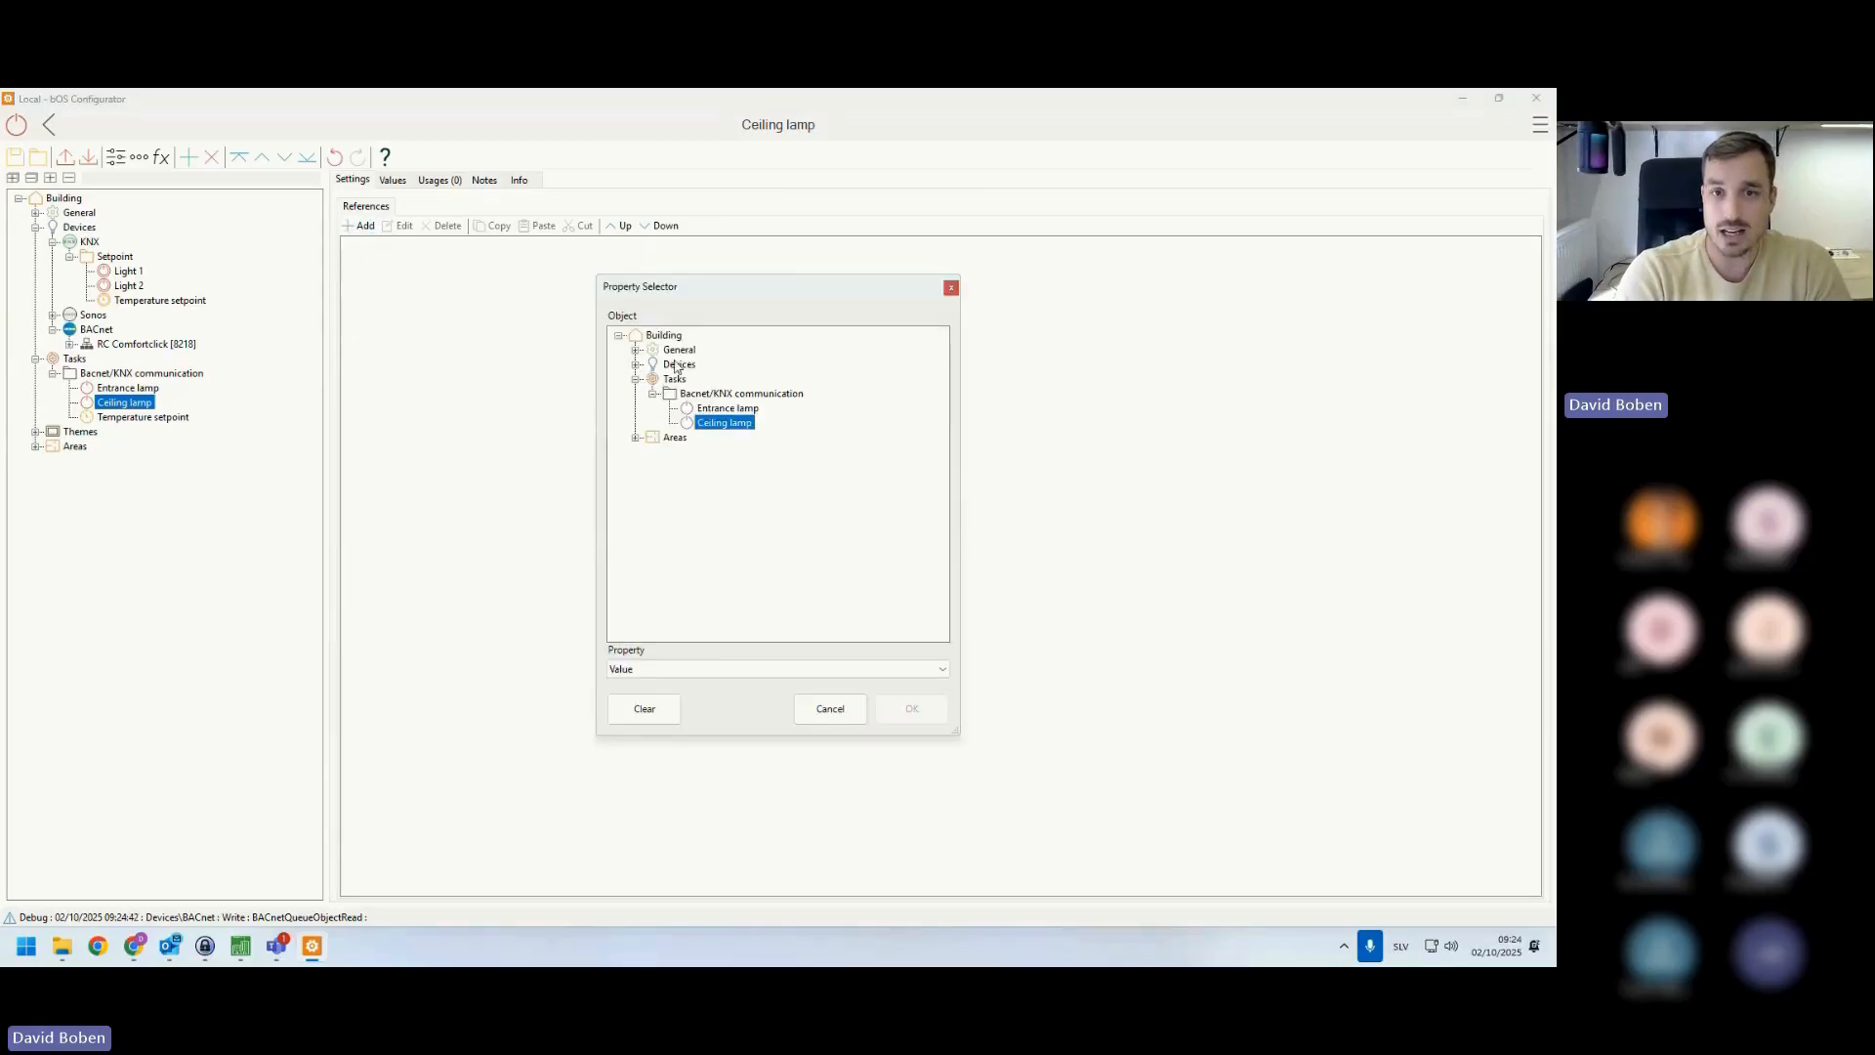
{"action": "left_click", "coordinate": [636, 365]}
{"action": "left_click", "coordinate": [653, 408]}
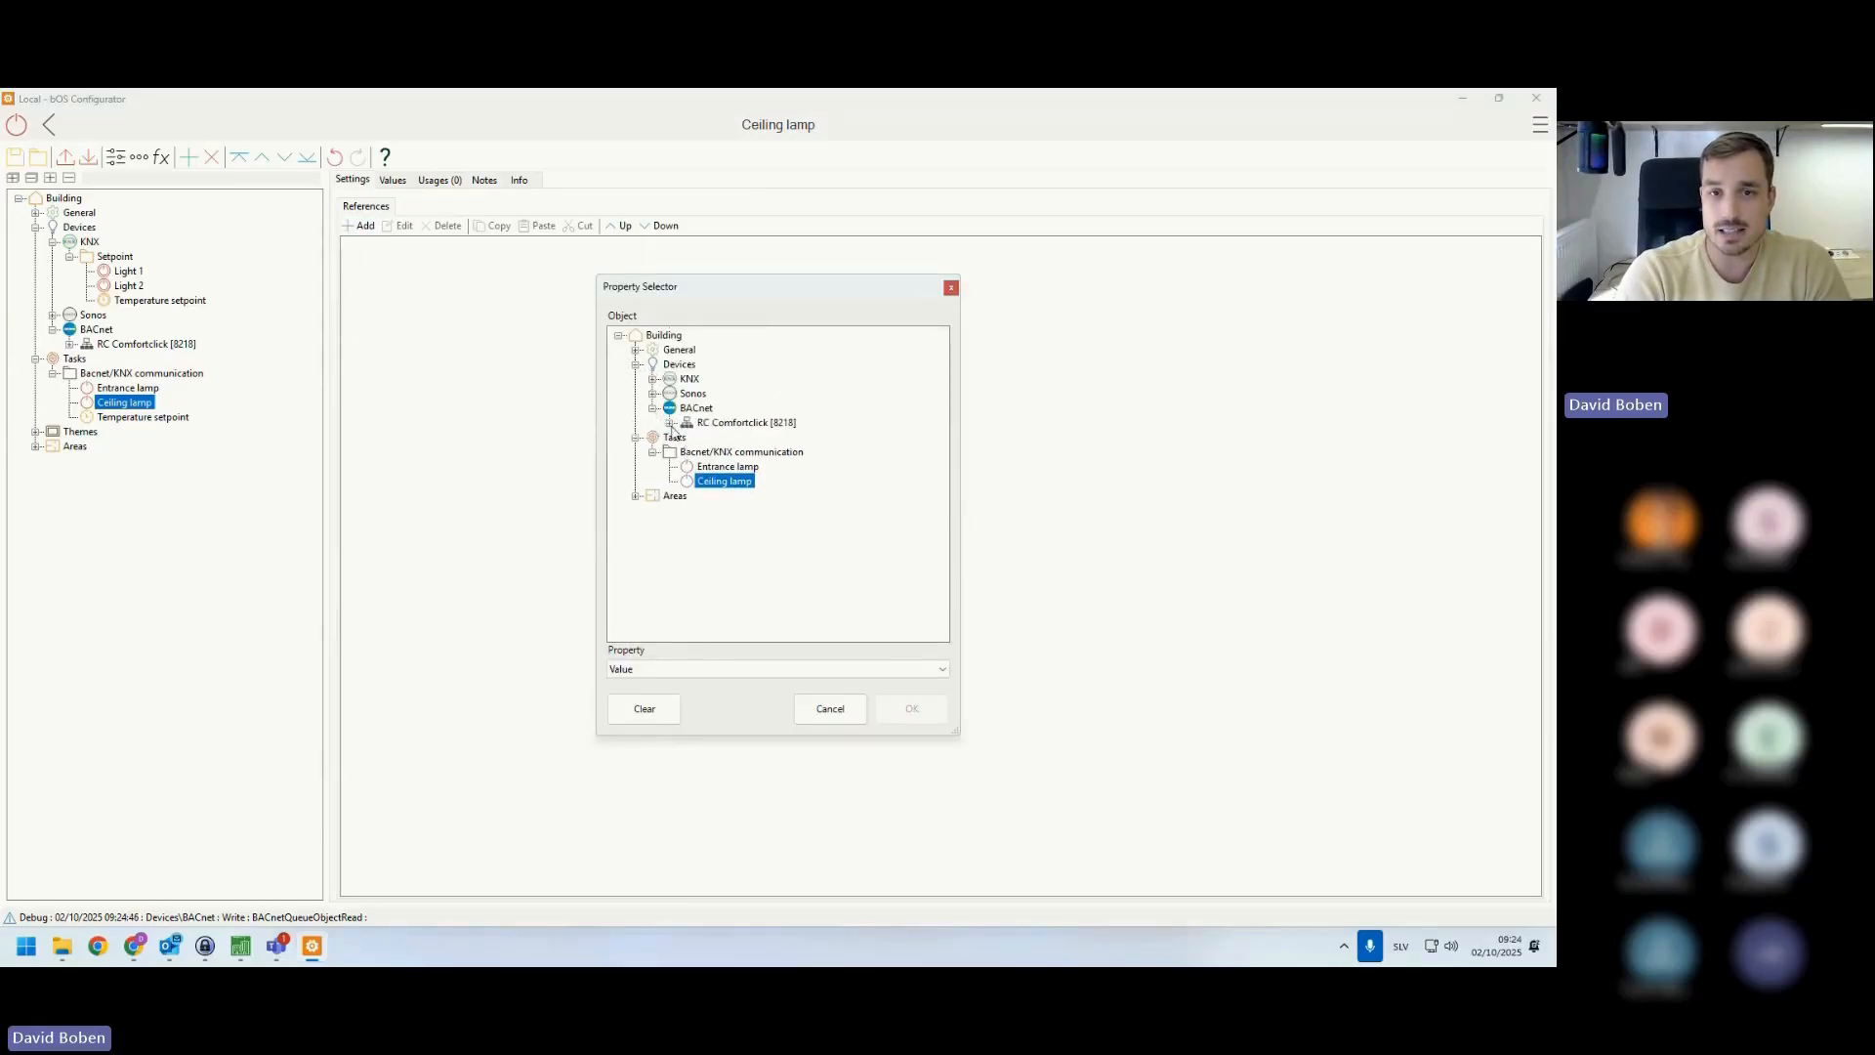
{"action": "left_click", "coordinate": [671, 424]}
{"action": "scroll", "coordinate": [689, 472], "scroll_direction": "down", "scroll_amount": 10}
{"action": "scroll", "coordinate": [689, 471], "scroll_direction": "down", "scroll_amount": 15}
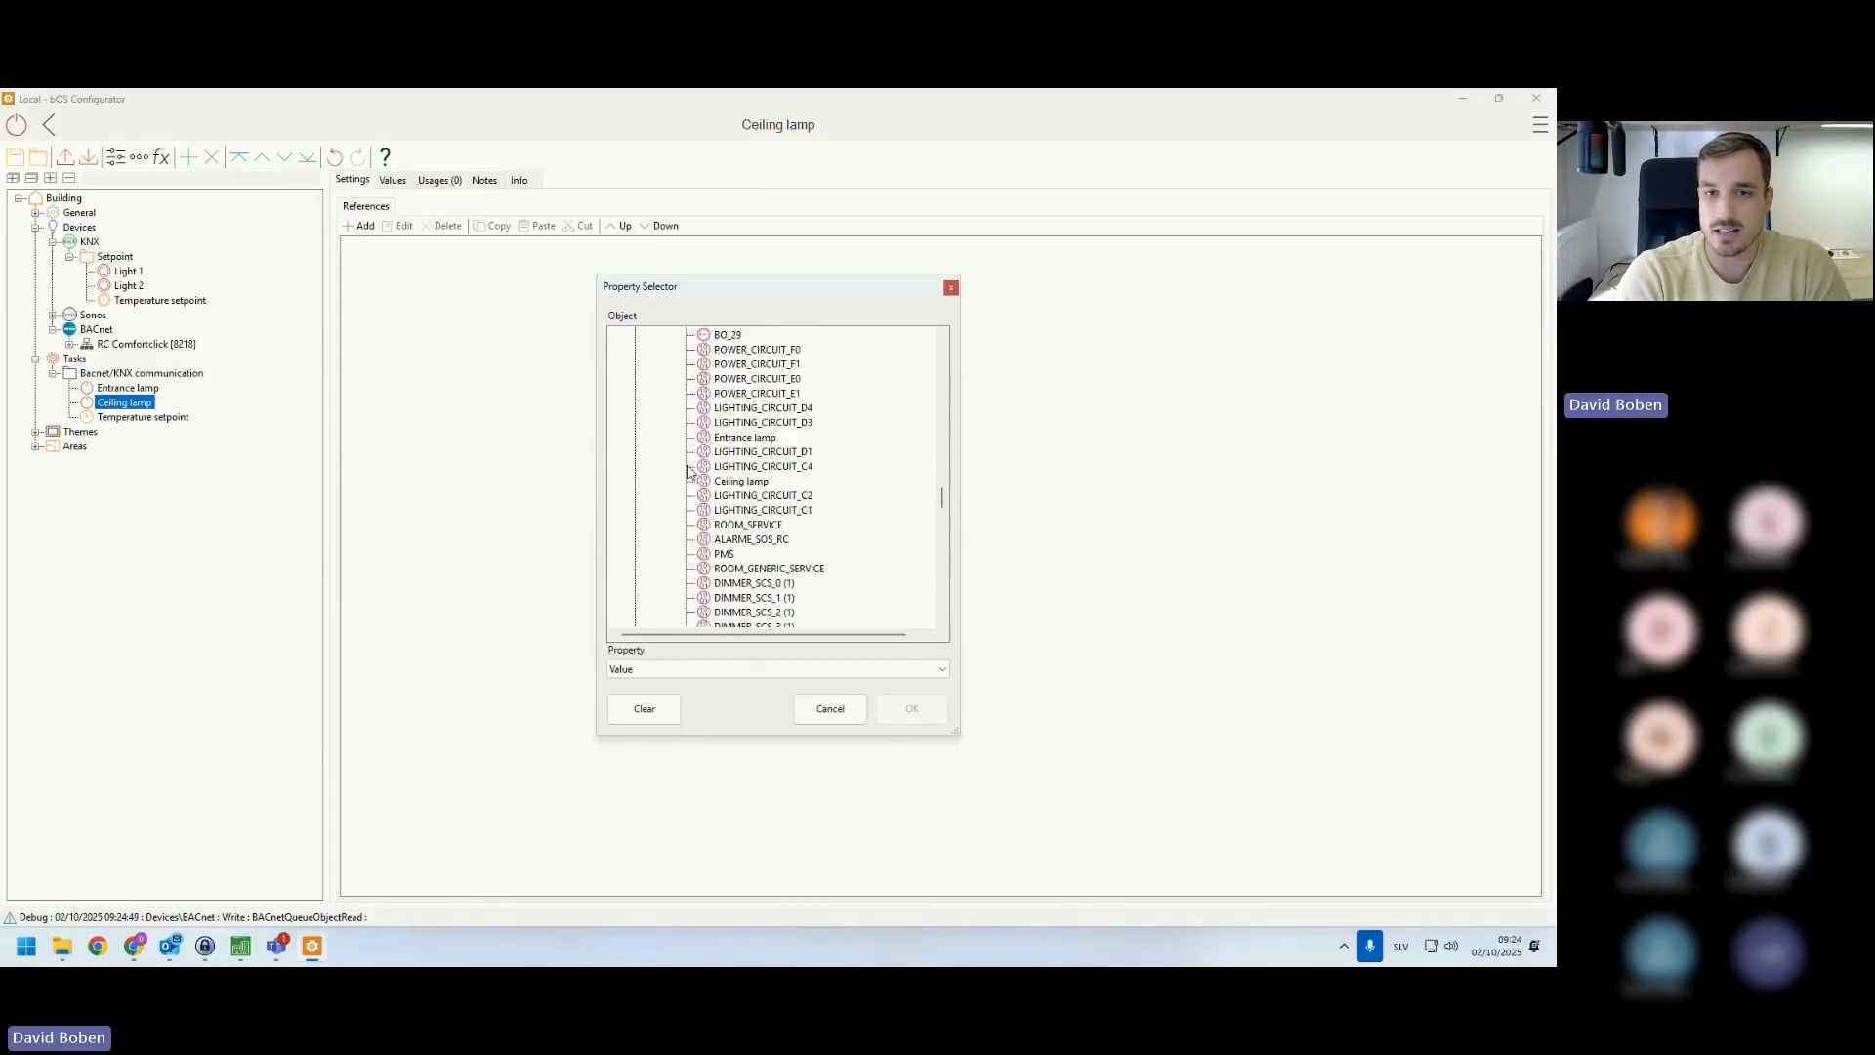
{"action": "left_click", "coordinate": [739, 481]}
{"action": "left_click", "coordinate": [908, 709]}
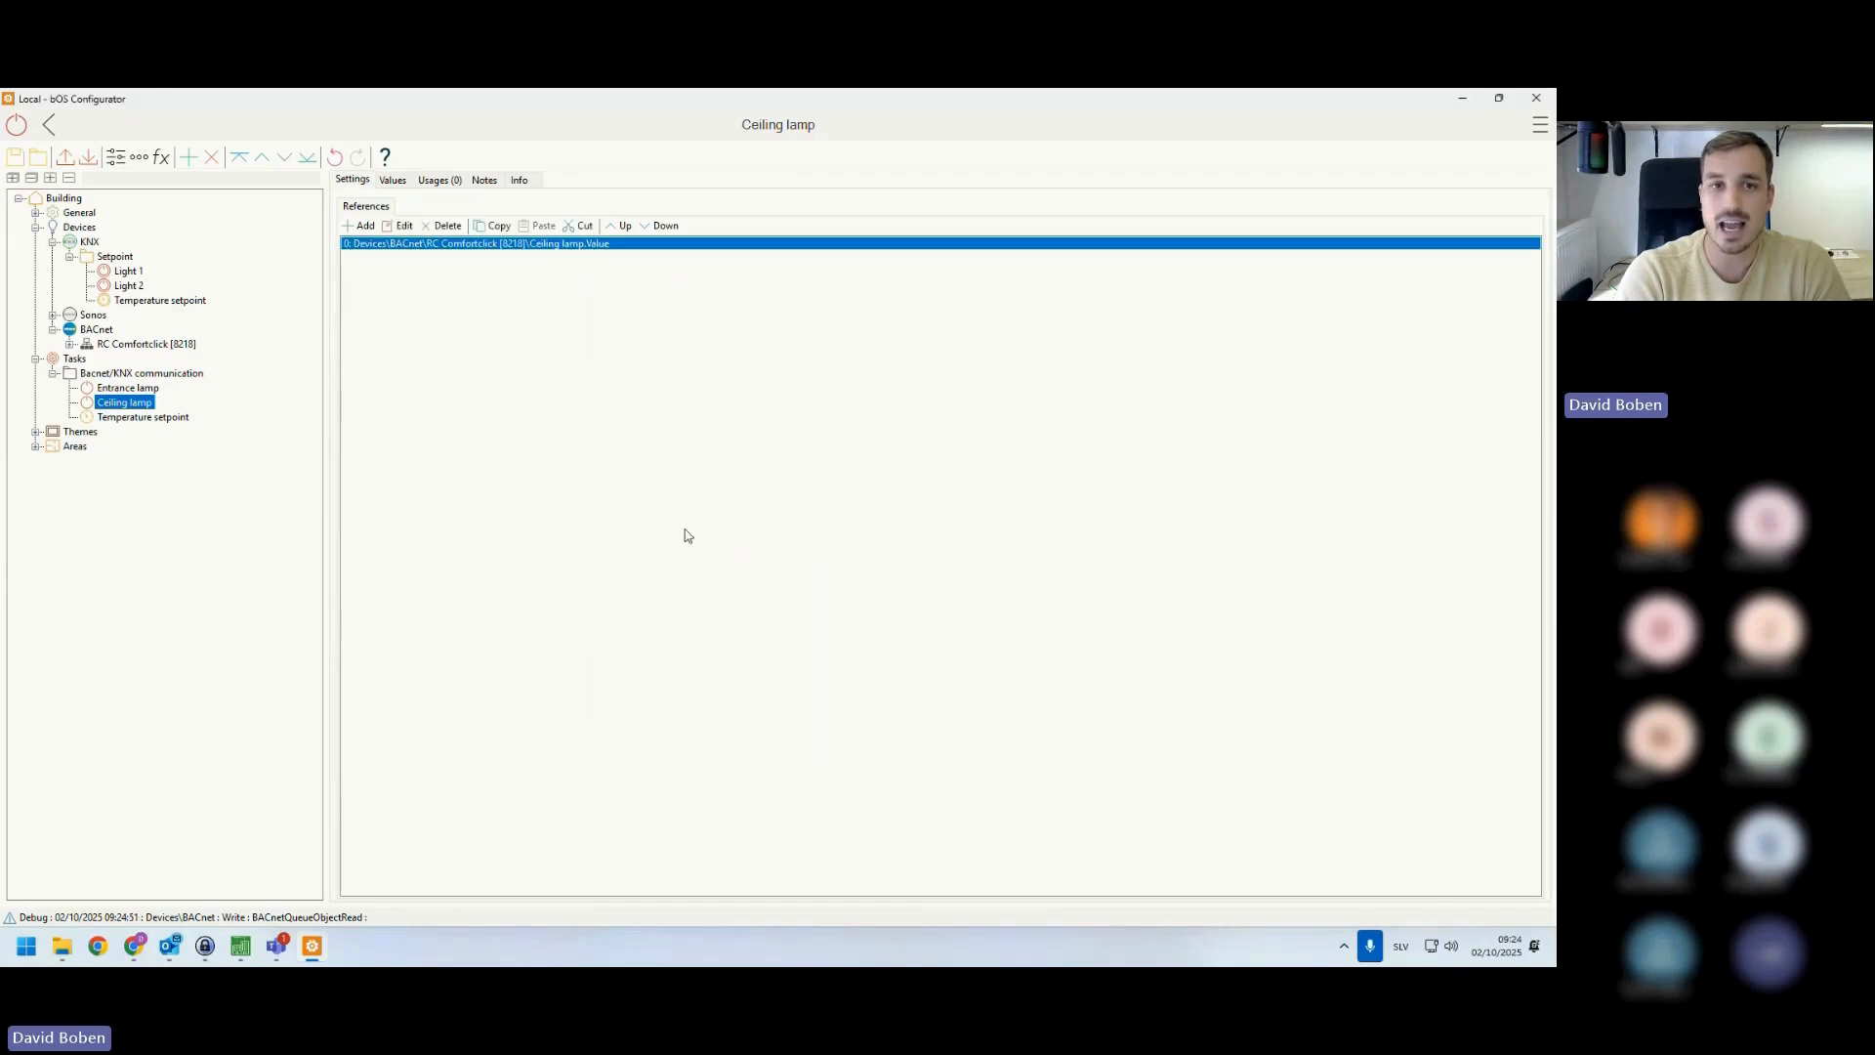
- Add a second reference to the Ceiling lamp variable, pointing to the Value of KNX Setpoint Light 2
{"action": "left_click", "coordinate": [365, 226]}
{"action": "scroll", "coordinate": [728, 467], "scroll_direction": "up", "scroll_amount": 15}
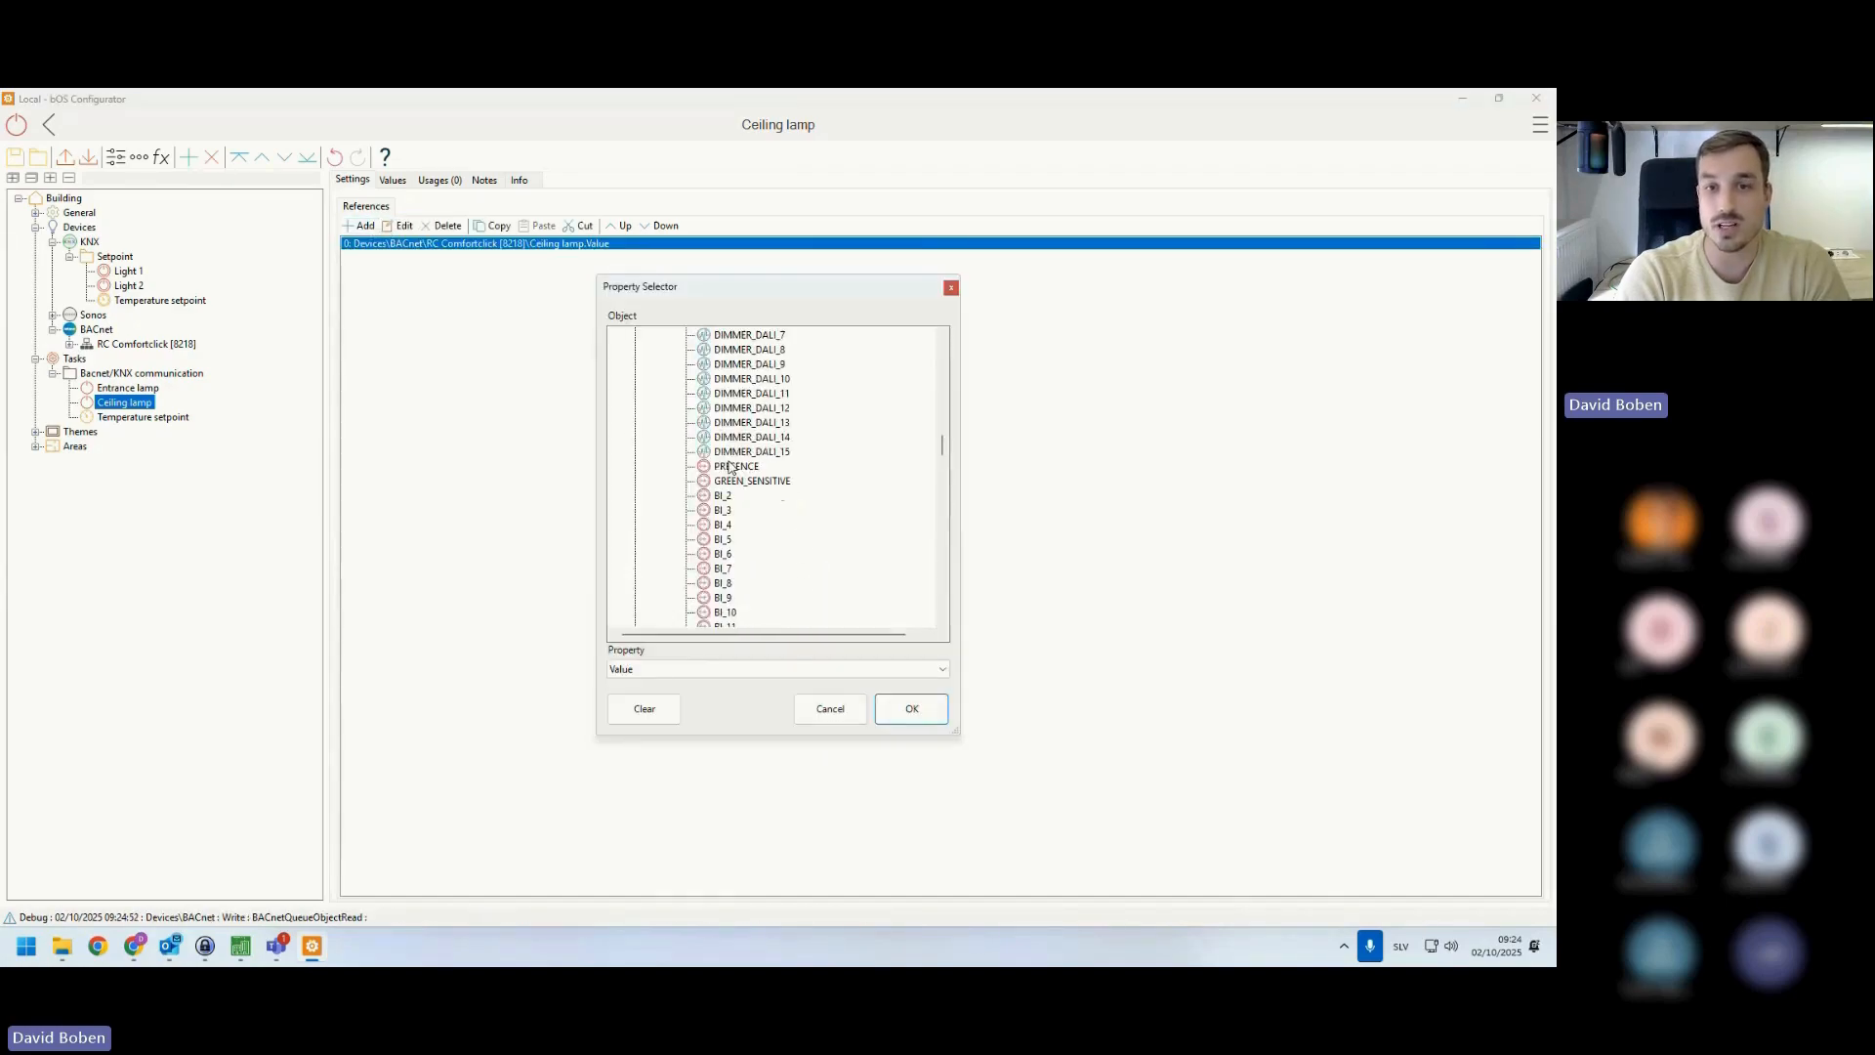
{"action": "scroll", "coordinate": [731, 469], "scroll_direction": "up", "scroll_amount": 10}
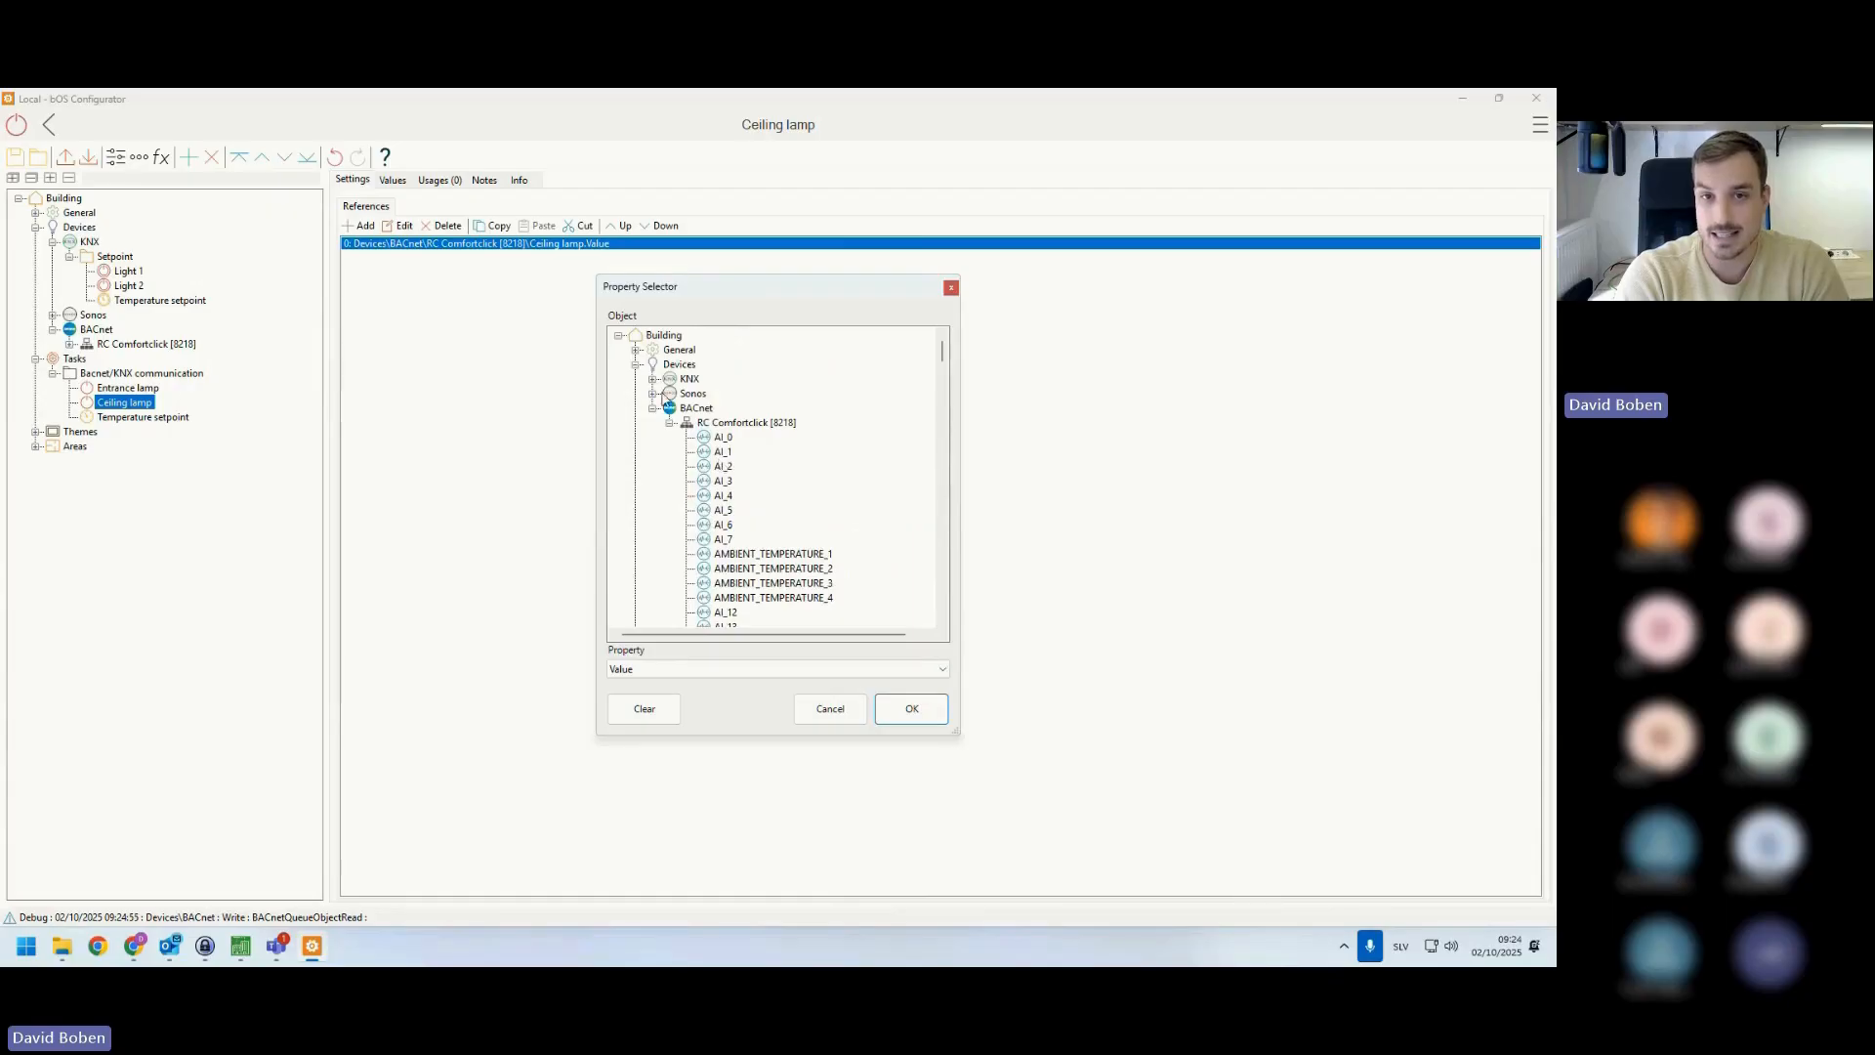
{"action": "left_click", "coordinate": [670, 392]}
{"action": "left_click", "coordinate": [729, 422]}
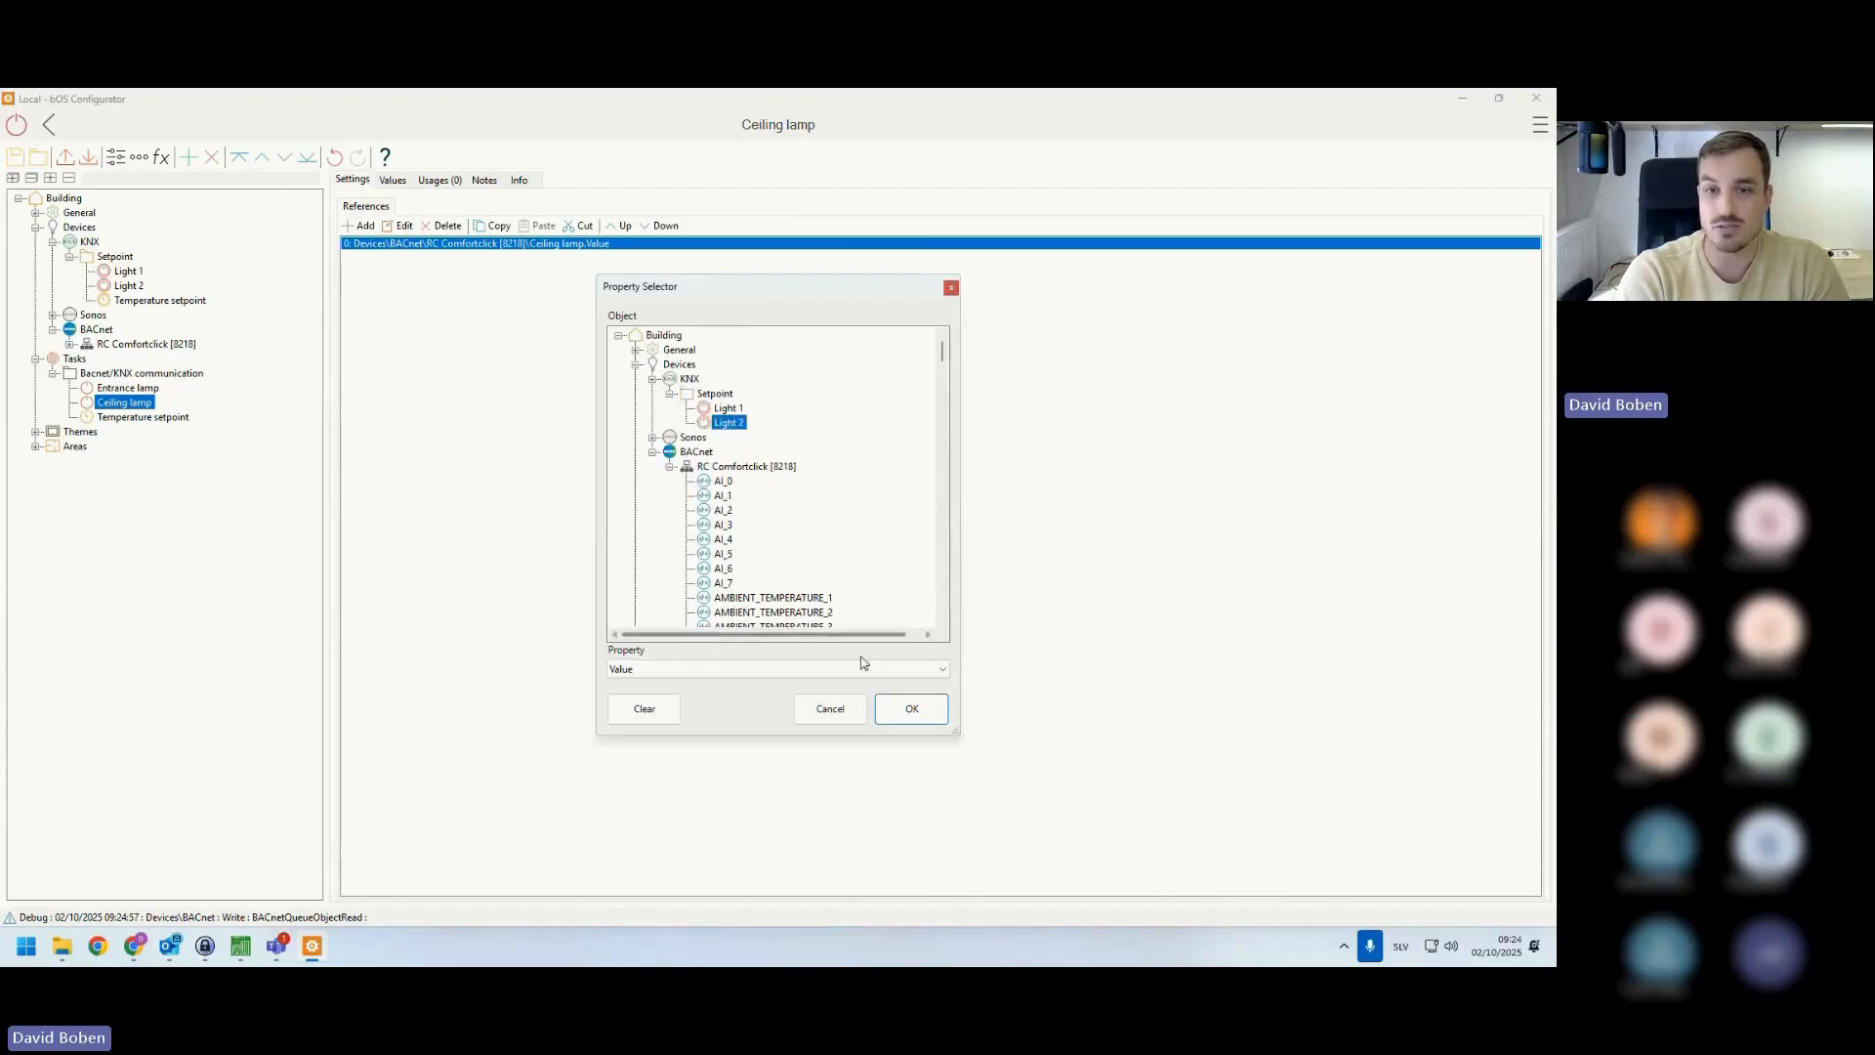
{"action": "left_click", "coordinate": [903, 706]}
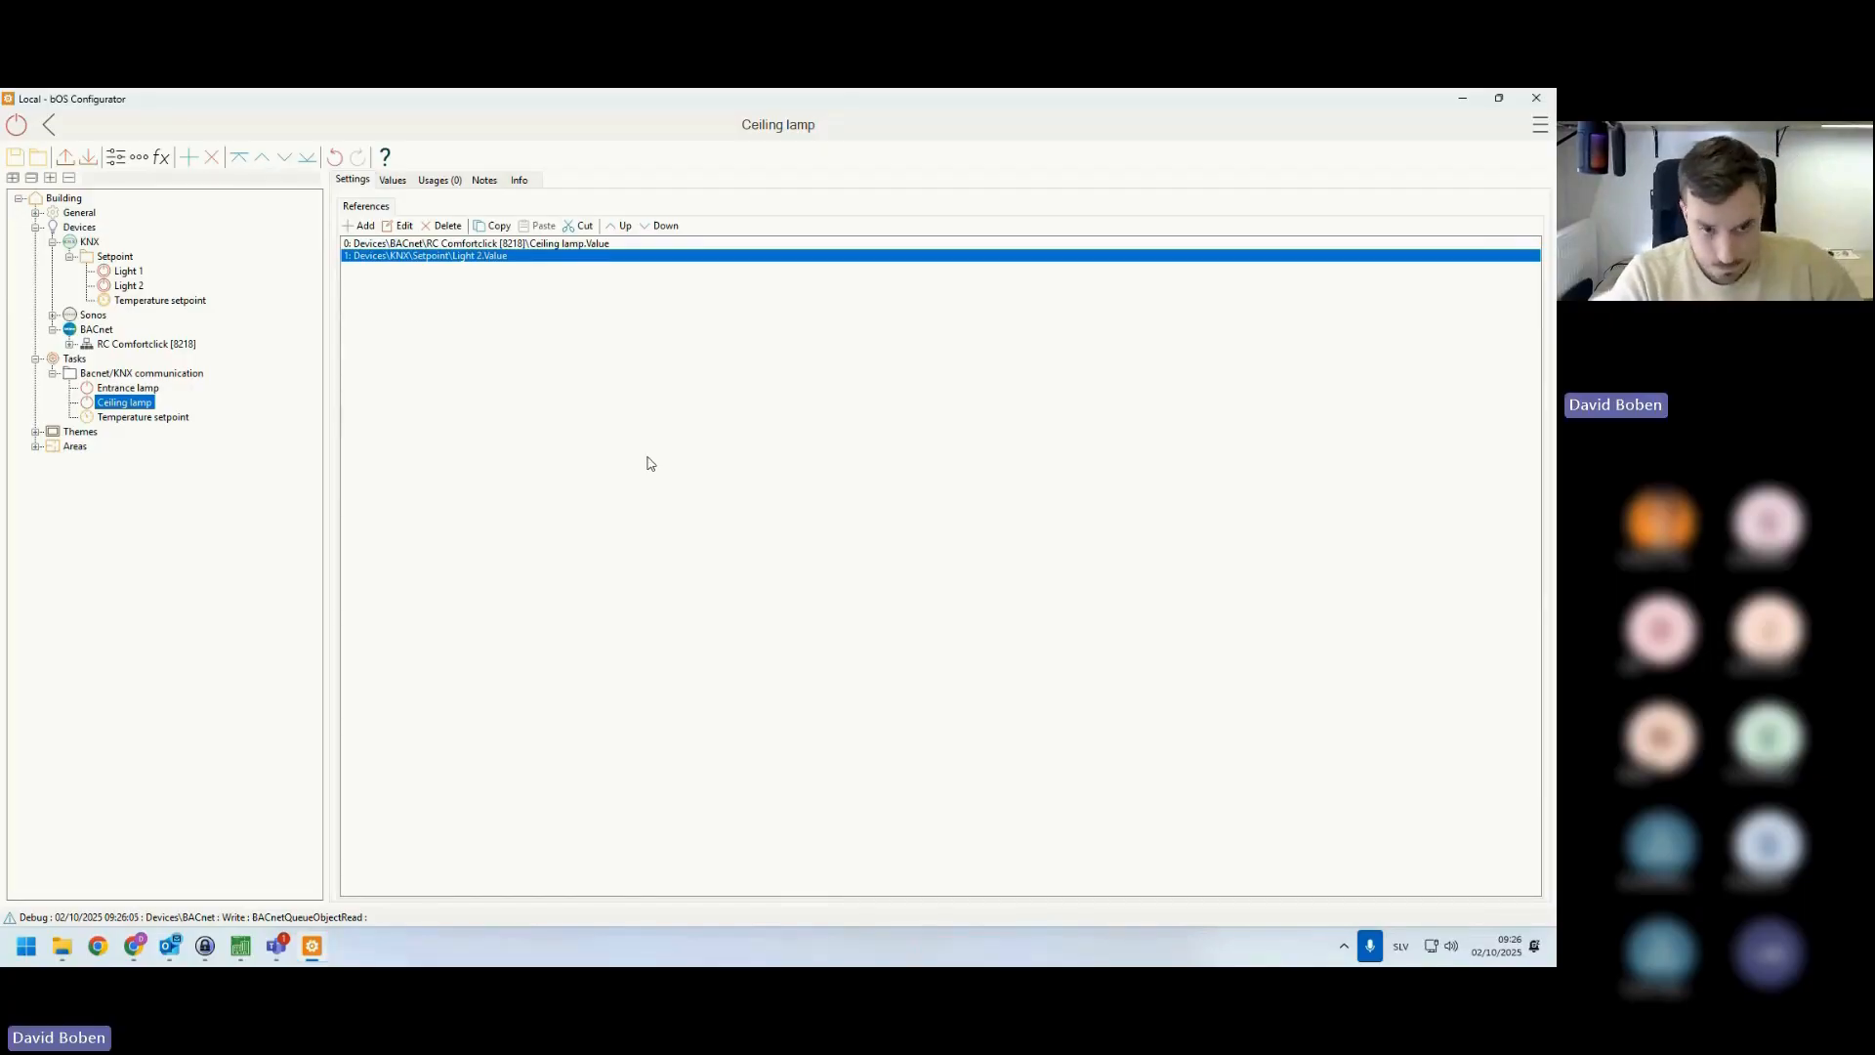
- Add a reference to the KNX Temperature setpoint value in the Temperature setpoint variable under Tasks
{"action": "left_click", "coordinate": [179, 419]}
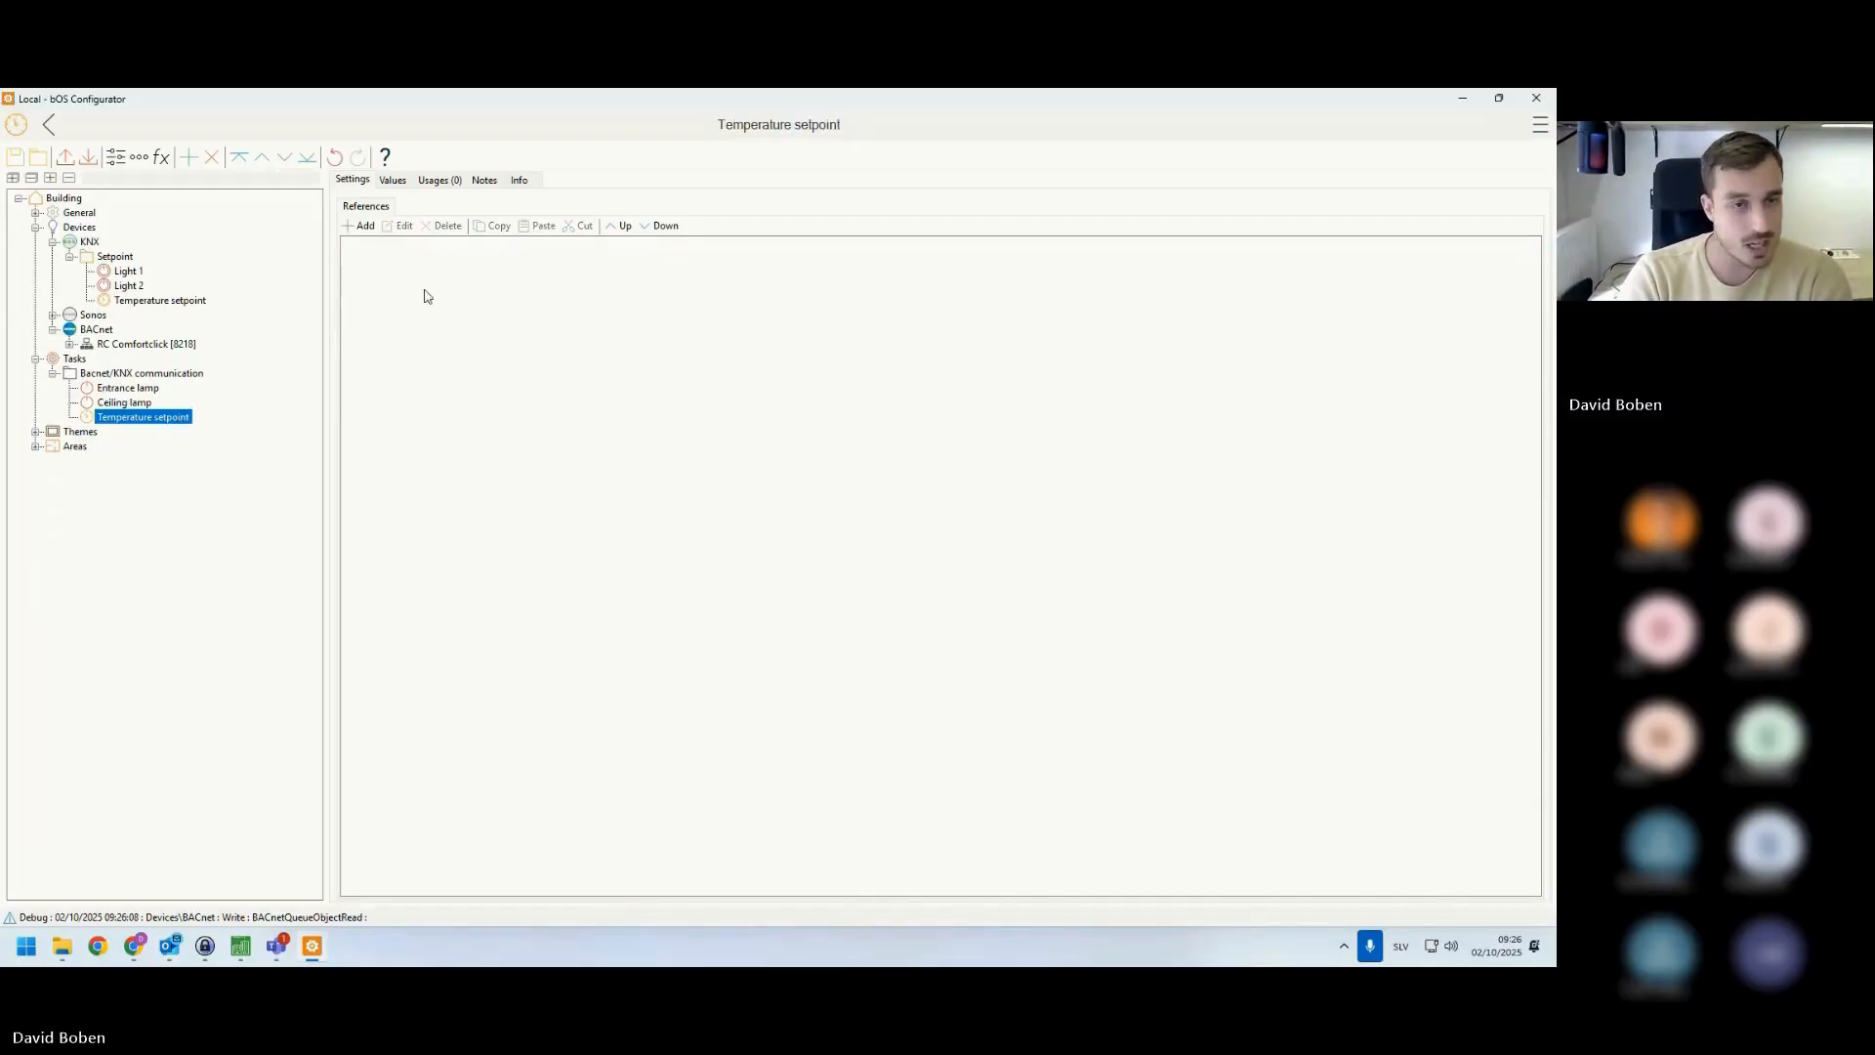
{"action": "left_click", "coordinate": [362, 226]}
{"action": "left_click", "coordinate": [670, 393]}
{"action": "double_click", "coordinate": [704, 409]}
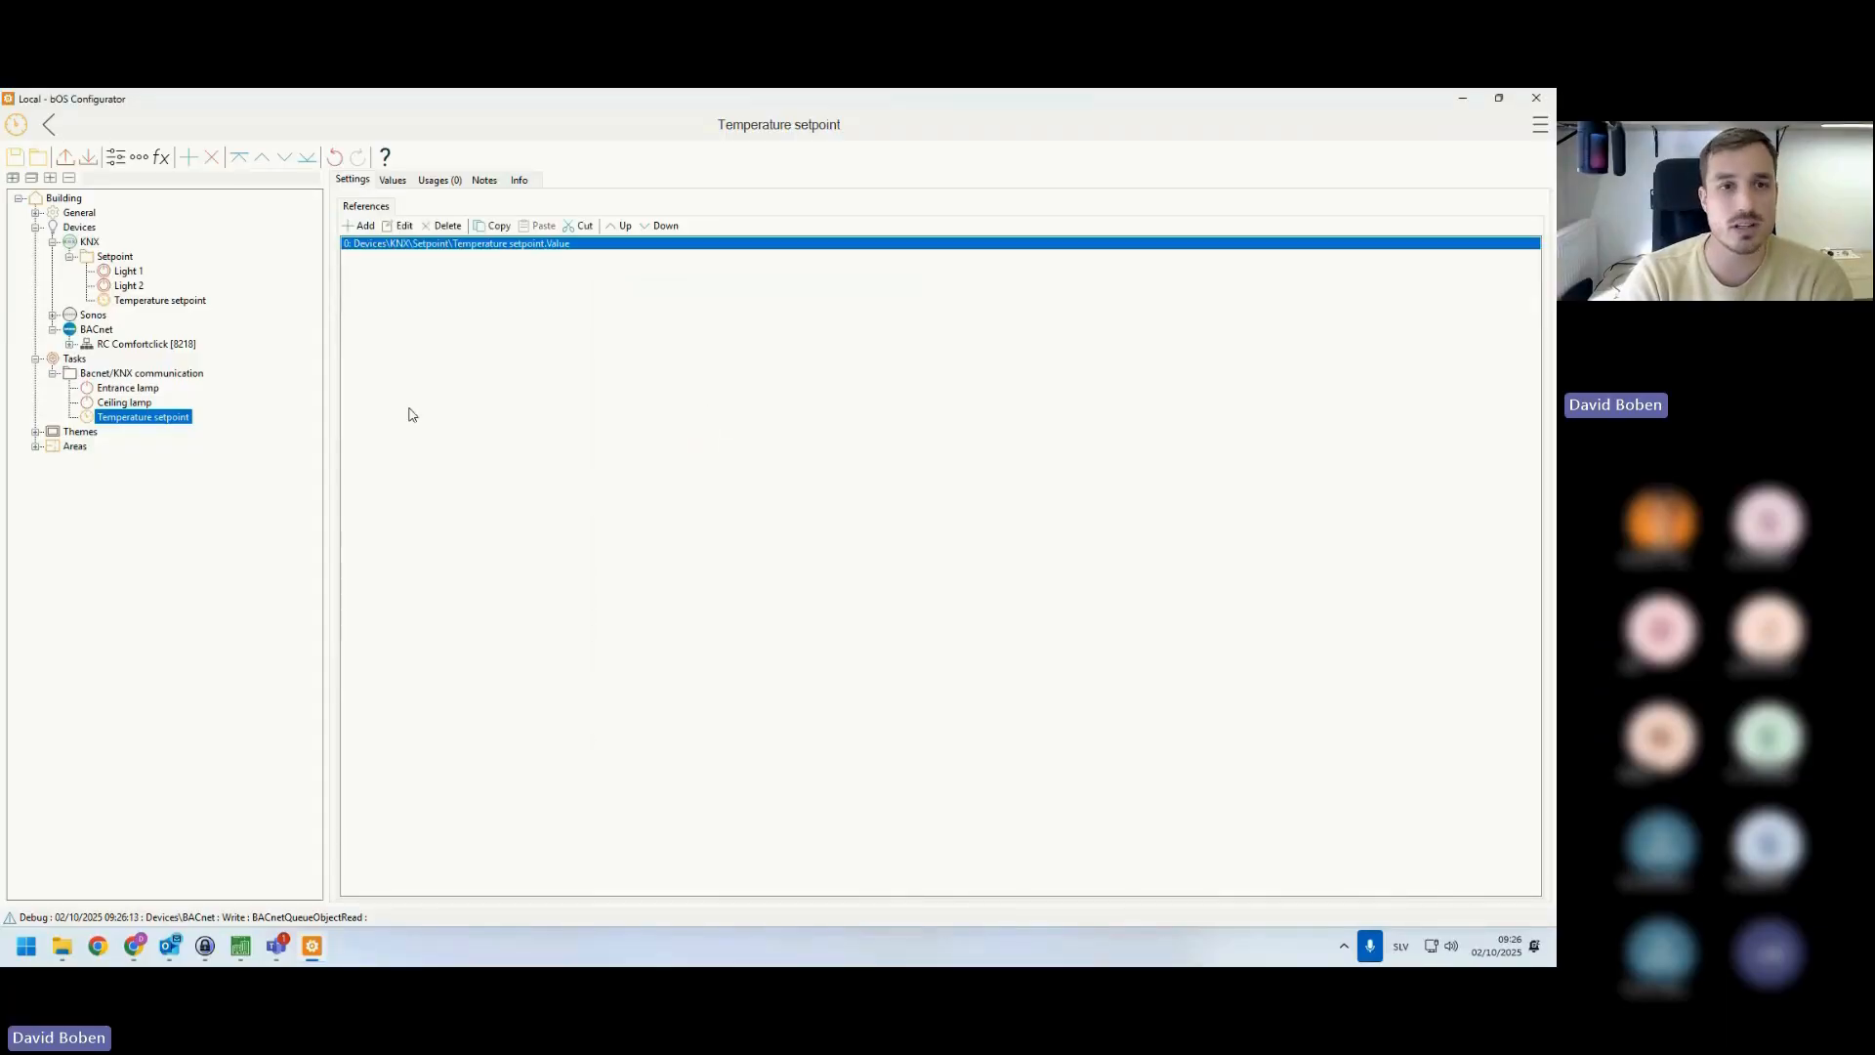
- Add the RC Comfortclick BACnet object "Temperature setpoint" as the second reference of the Temperature setpoint variable
{"action": "left_click", "coordinate": [361, 226]}
{"action": "left_click", "coordinate": [652, 423]}
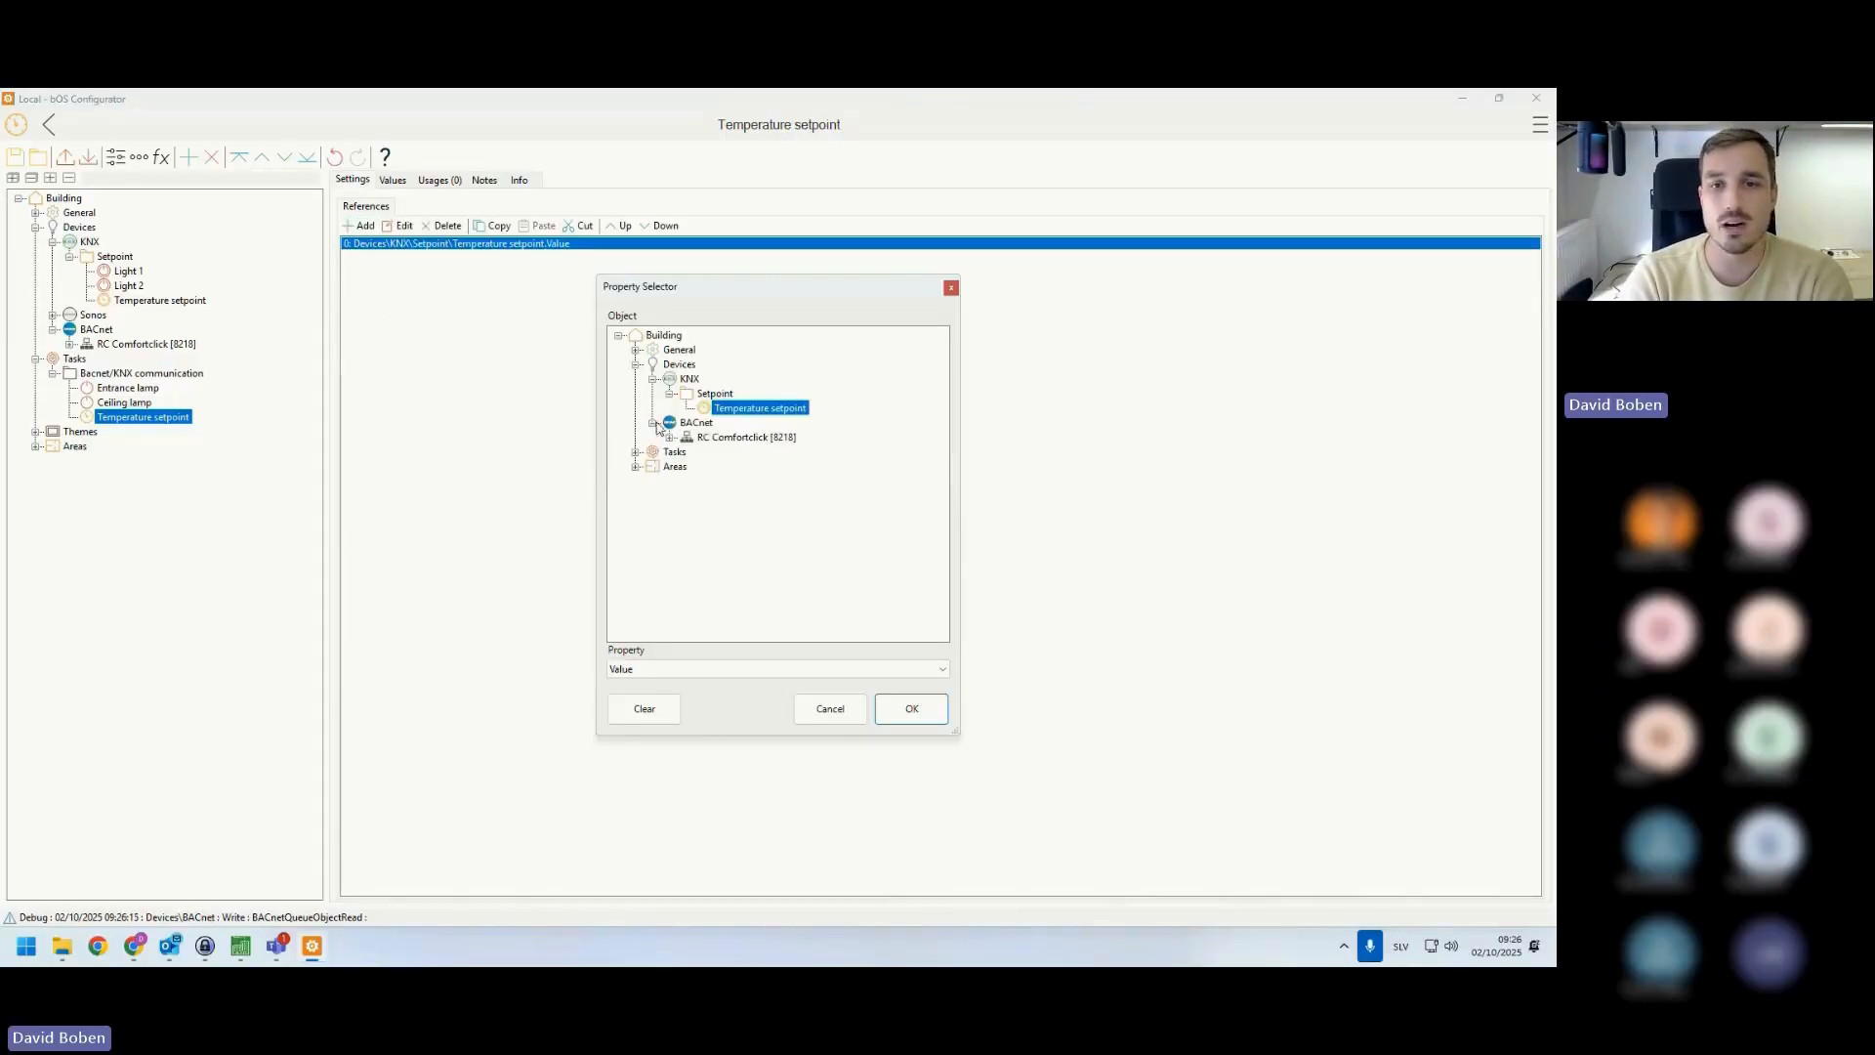
{"action": "left_click", "coordinate": [670, 438]}
{"action": "scroll", "coordinate": [759, 547], "scroll_direction": "down", "scroll_amount": 3}
{"action": "scroll", "coordinate": [759, 552], "scroll_direction": "up", "scroll_amount": 1}
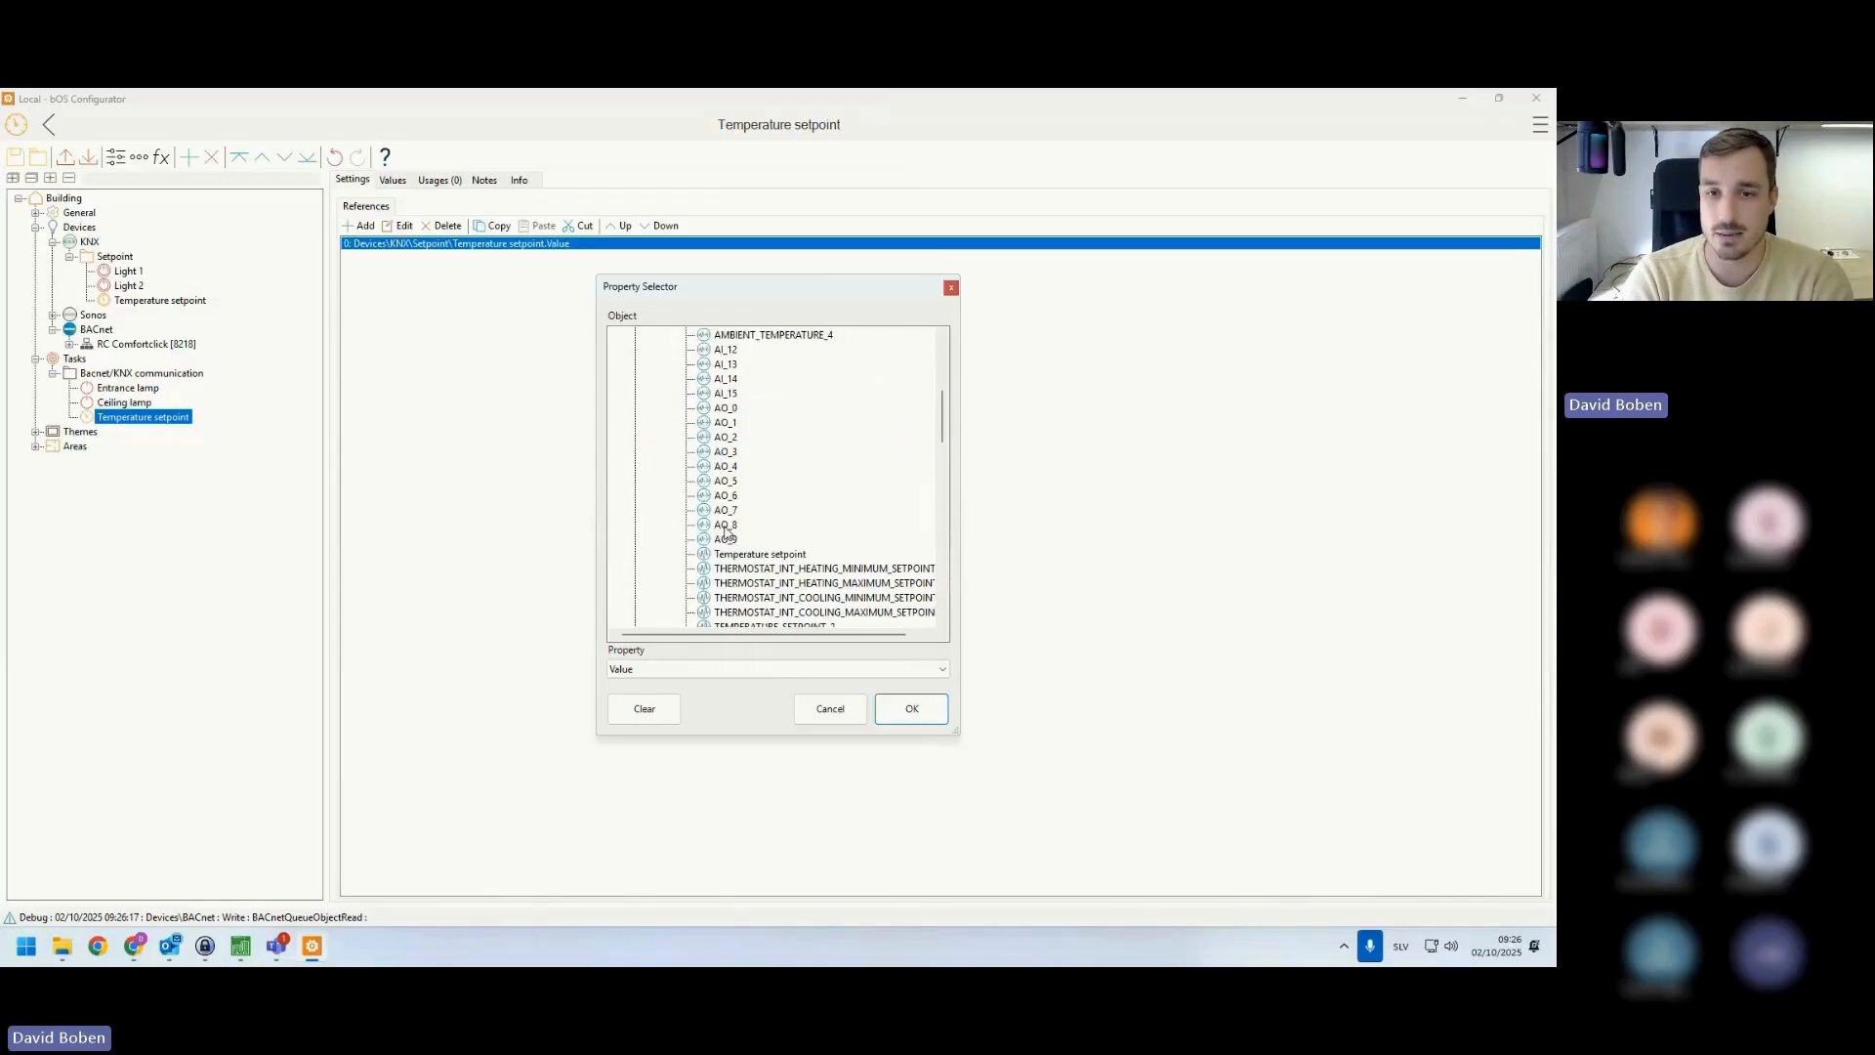
{"action": "double_click", "coordinate": [760, 554]}
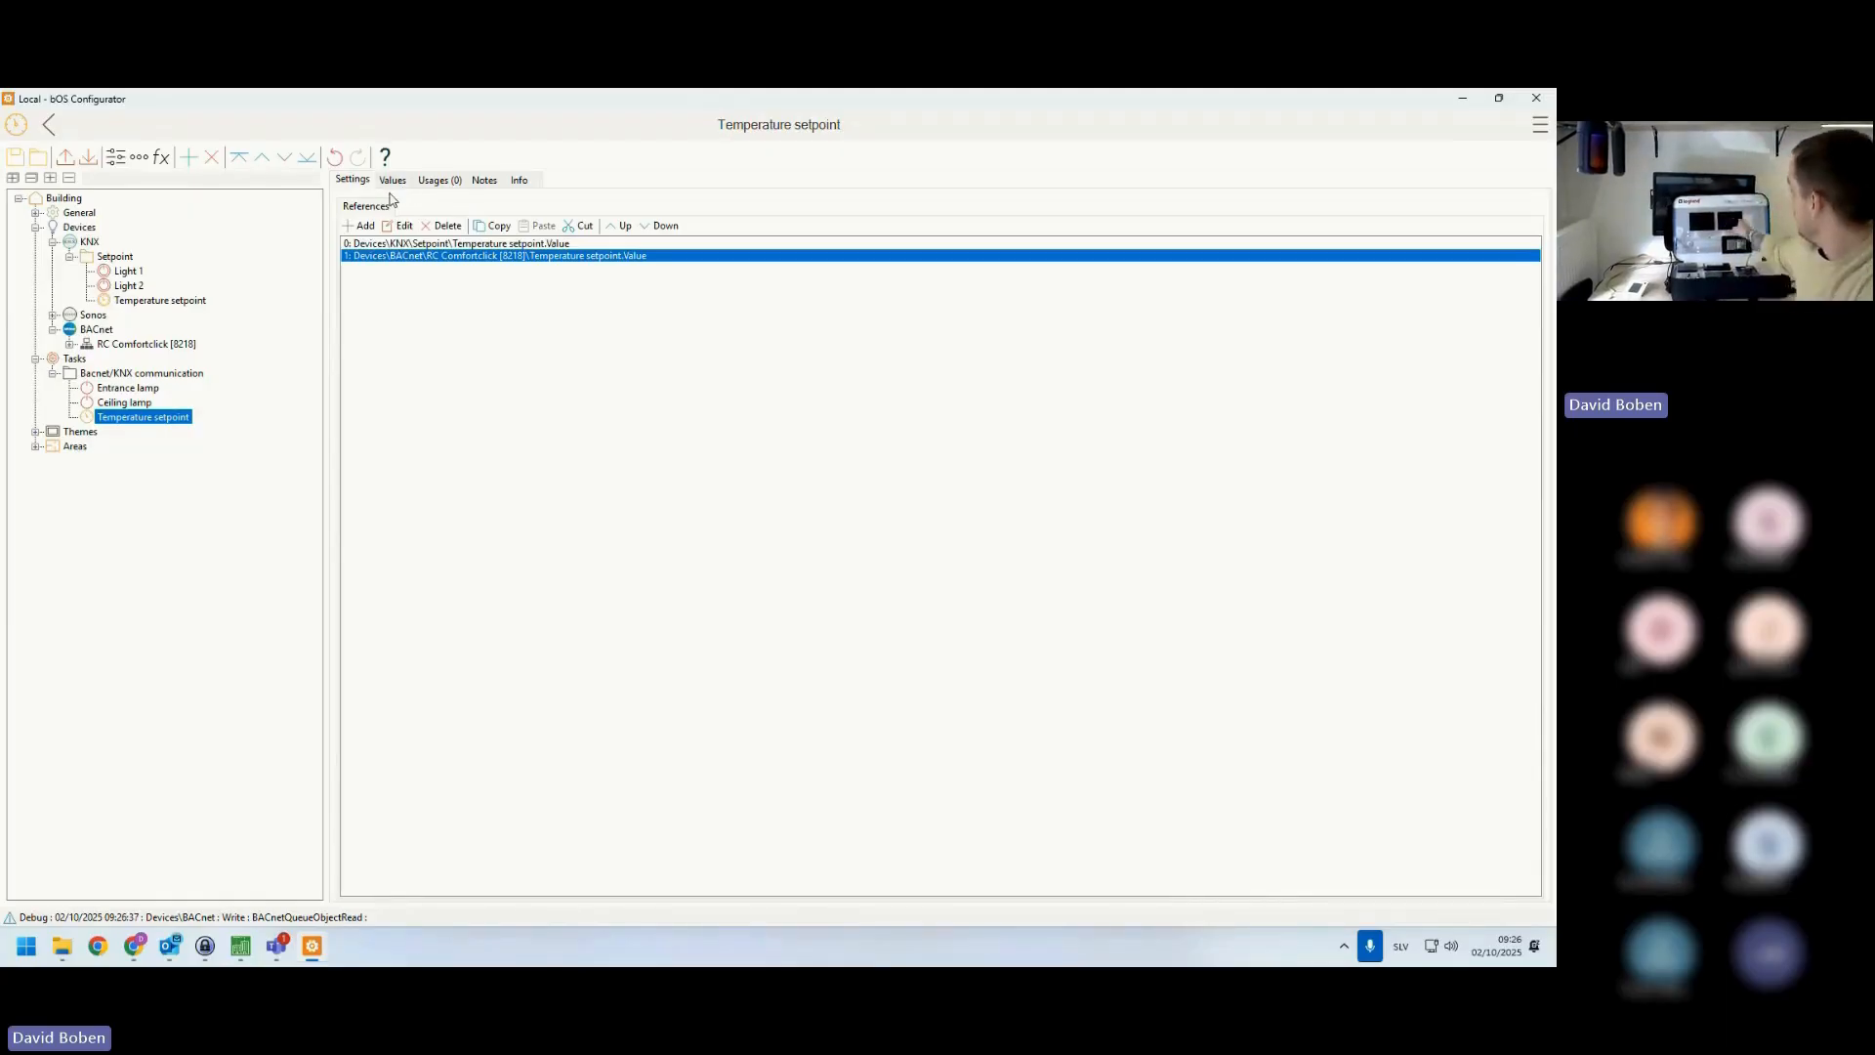
- Compare the current values of the BACnet Temperature setpoint object and the KNX Temperature setpoint
{"action": "left_click", "coordinate": [69, 344]}
{"action": "left_click", "coordinate": [157, 592]}
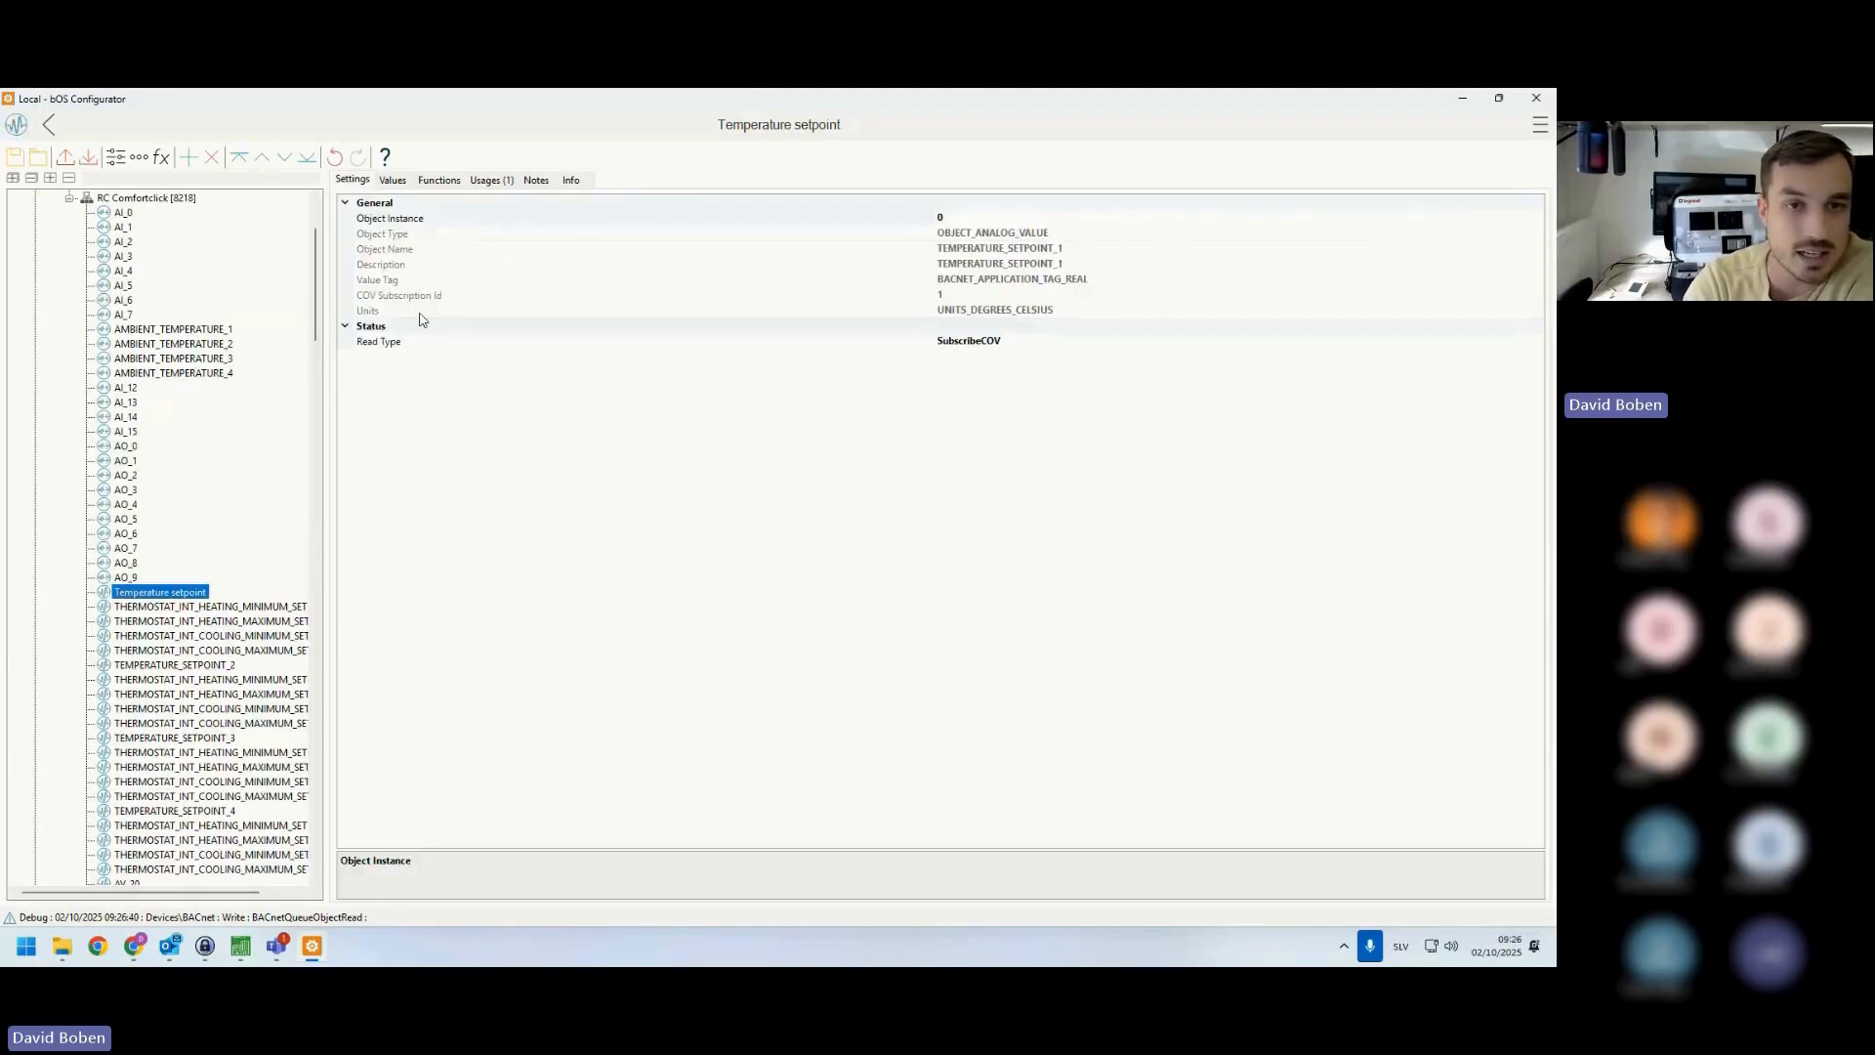
{"action": "left_click", "coordinate": [393, 180]}
{"action": "left_click", "coordinate": [1461, 322]}
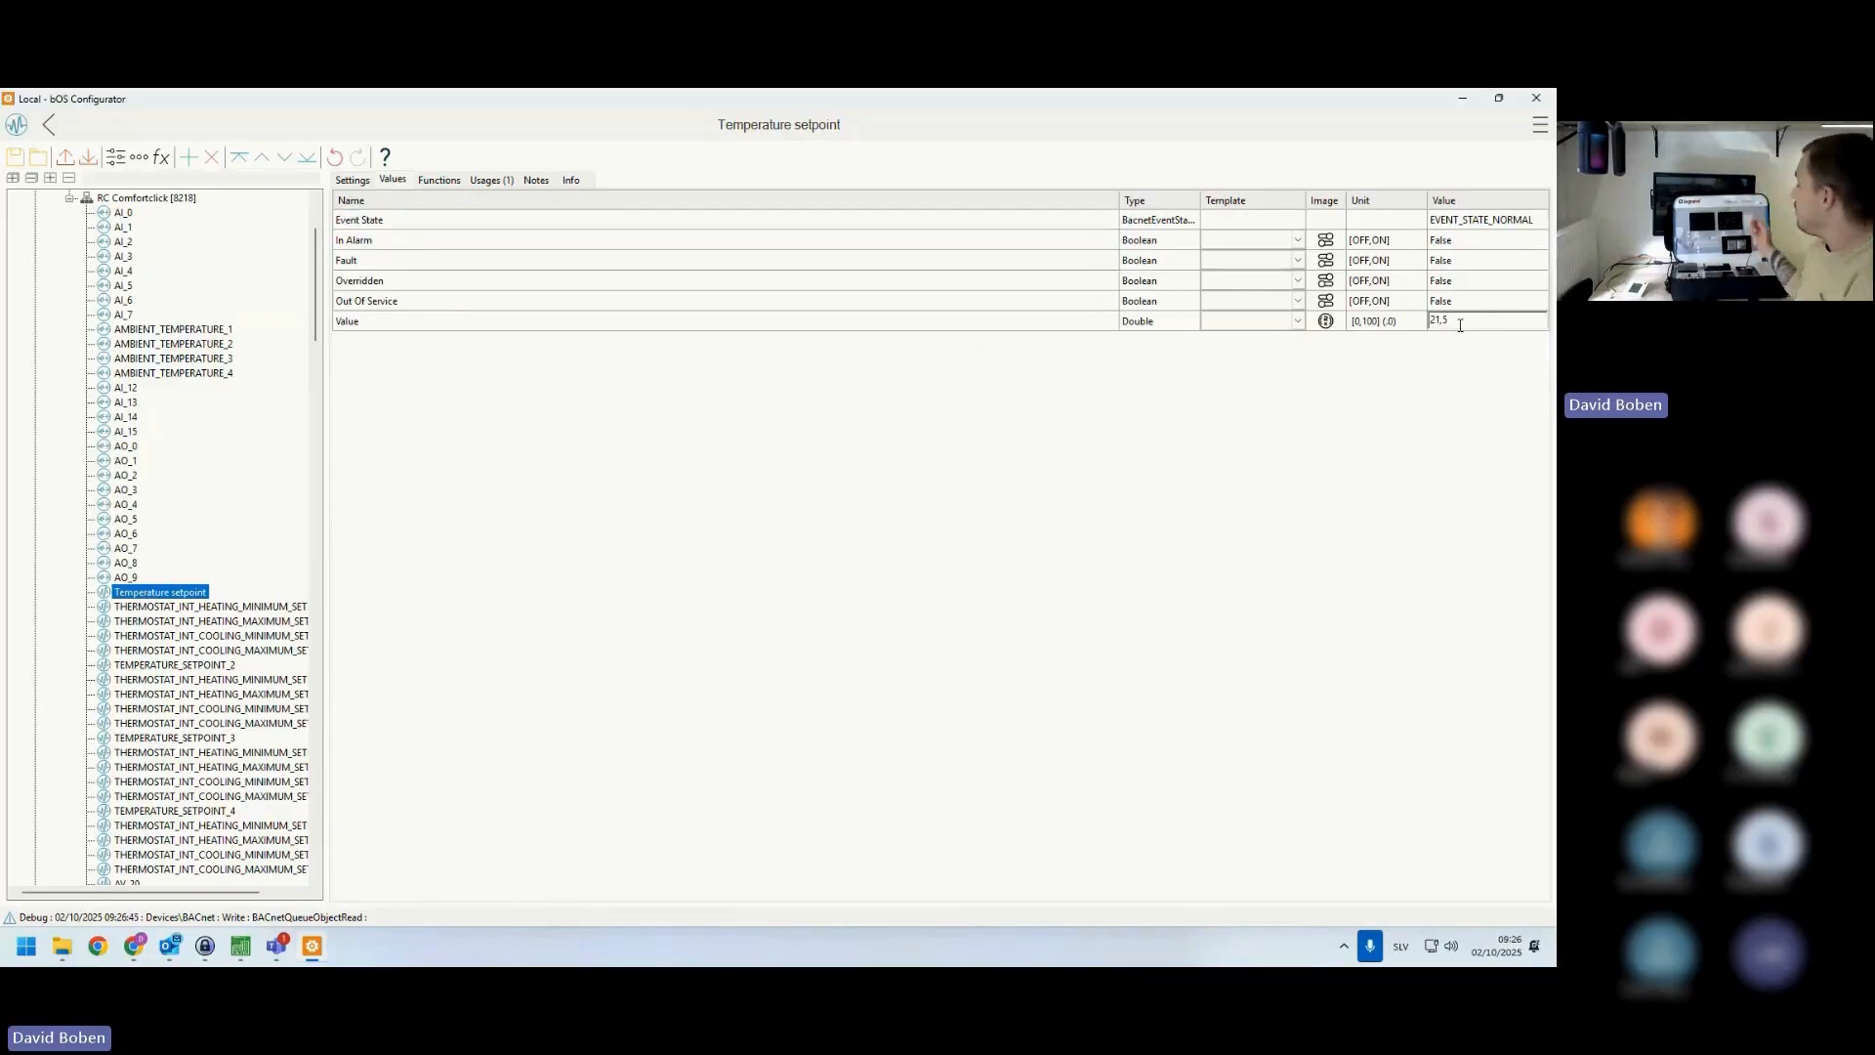
{"action": "scroll", "coordinate": [218, 431], "scroll_direction": "up", "scroll_amount": 3}
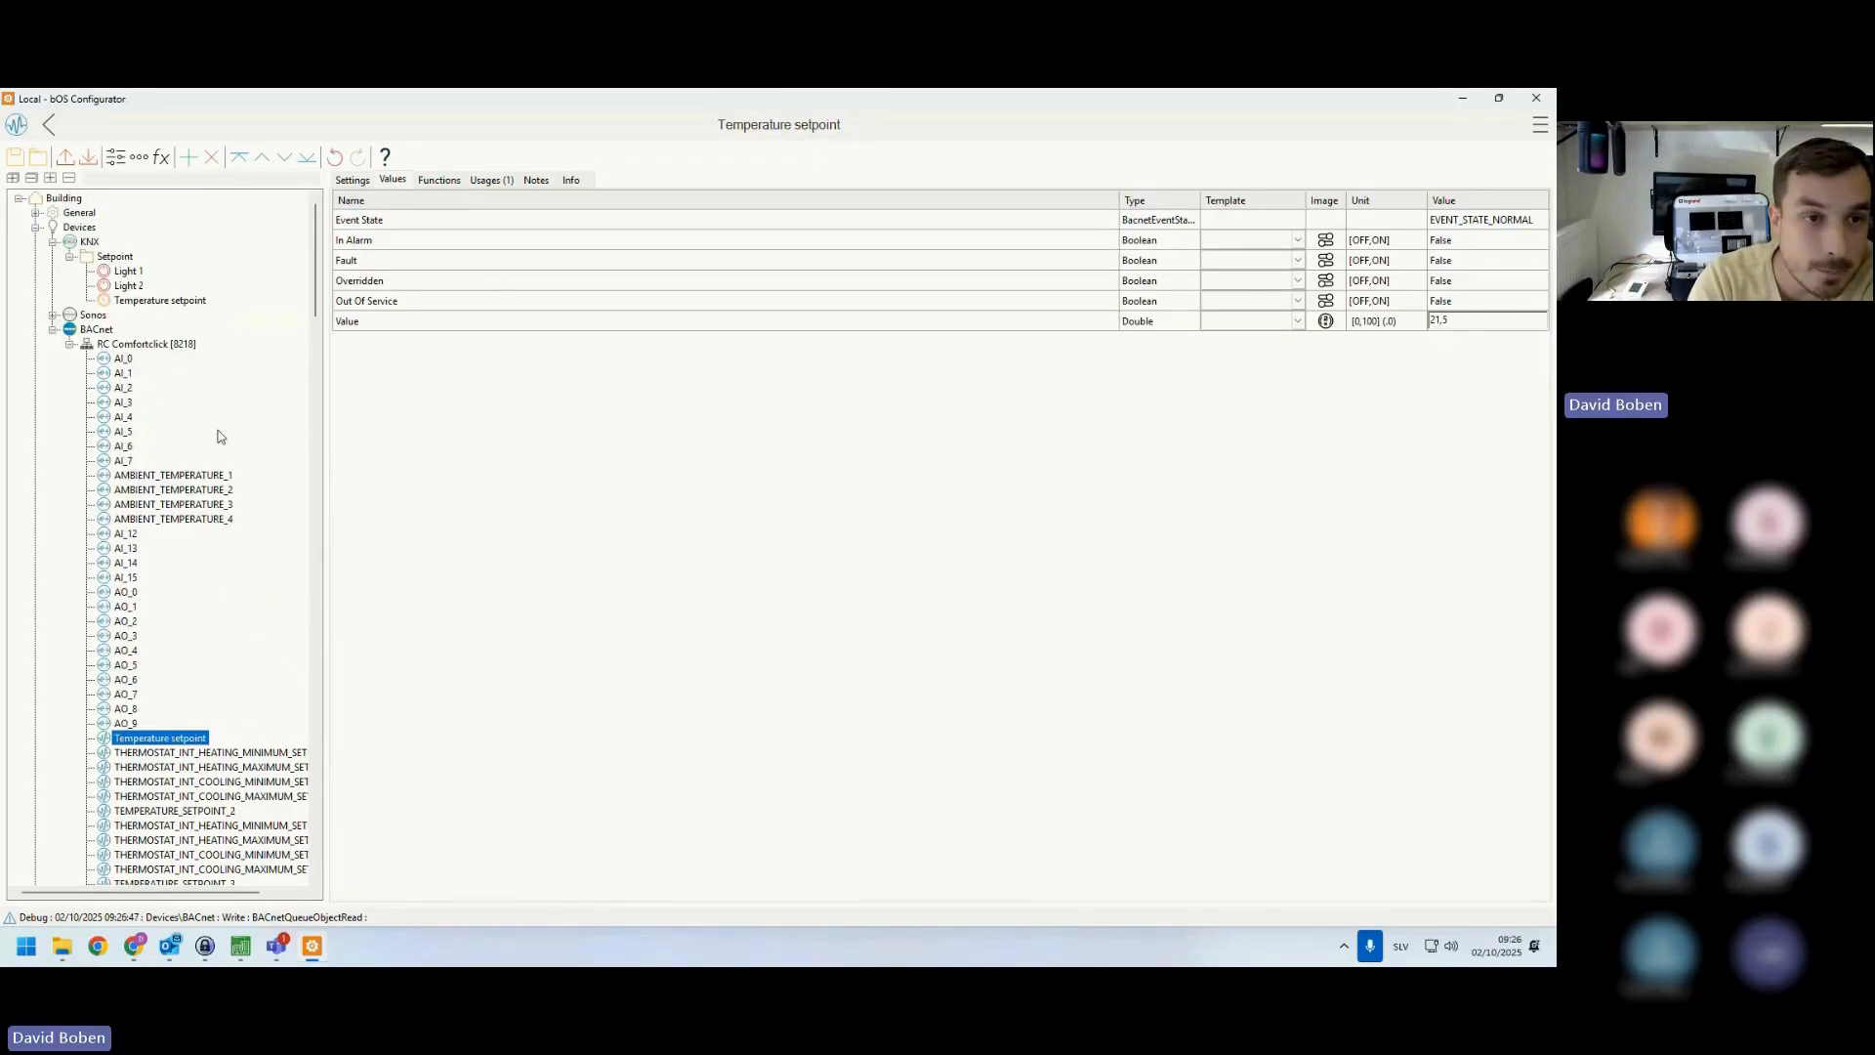
{"action": "left_click", "coordinate": [185, 300]}
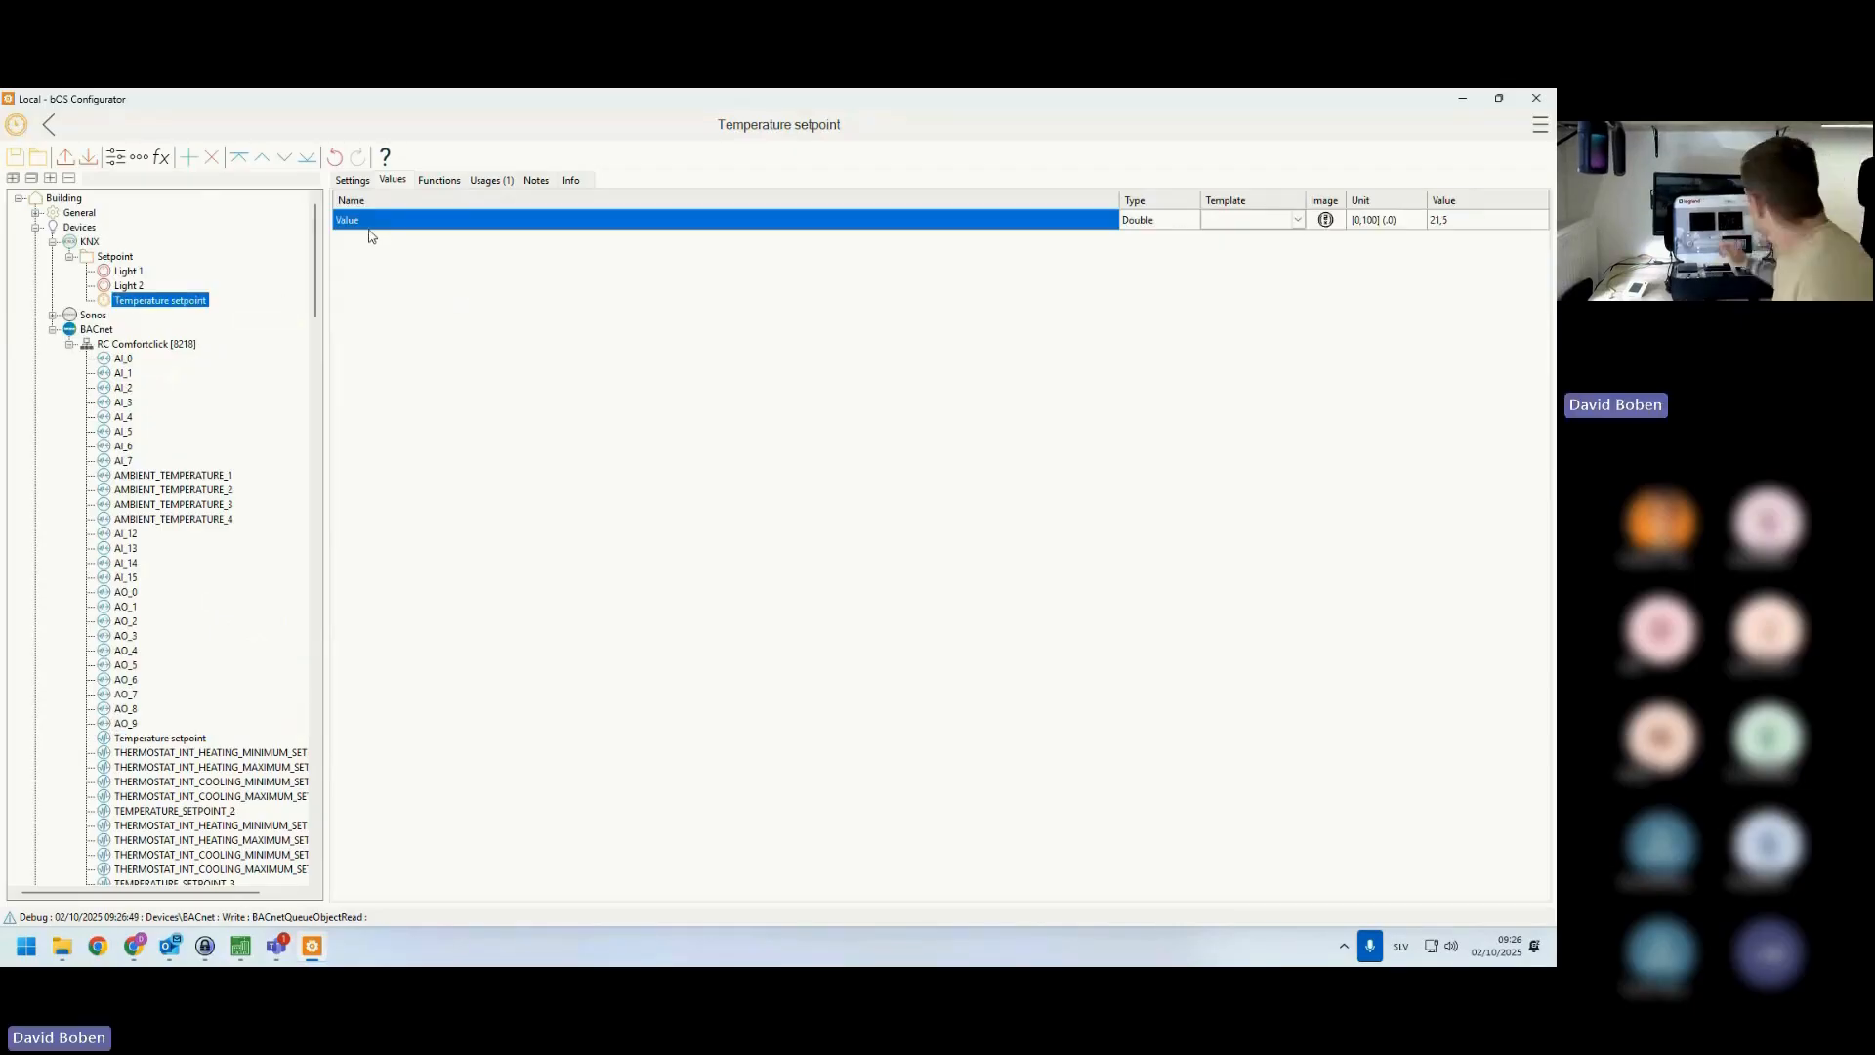